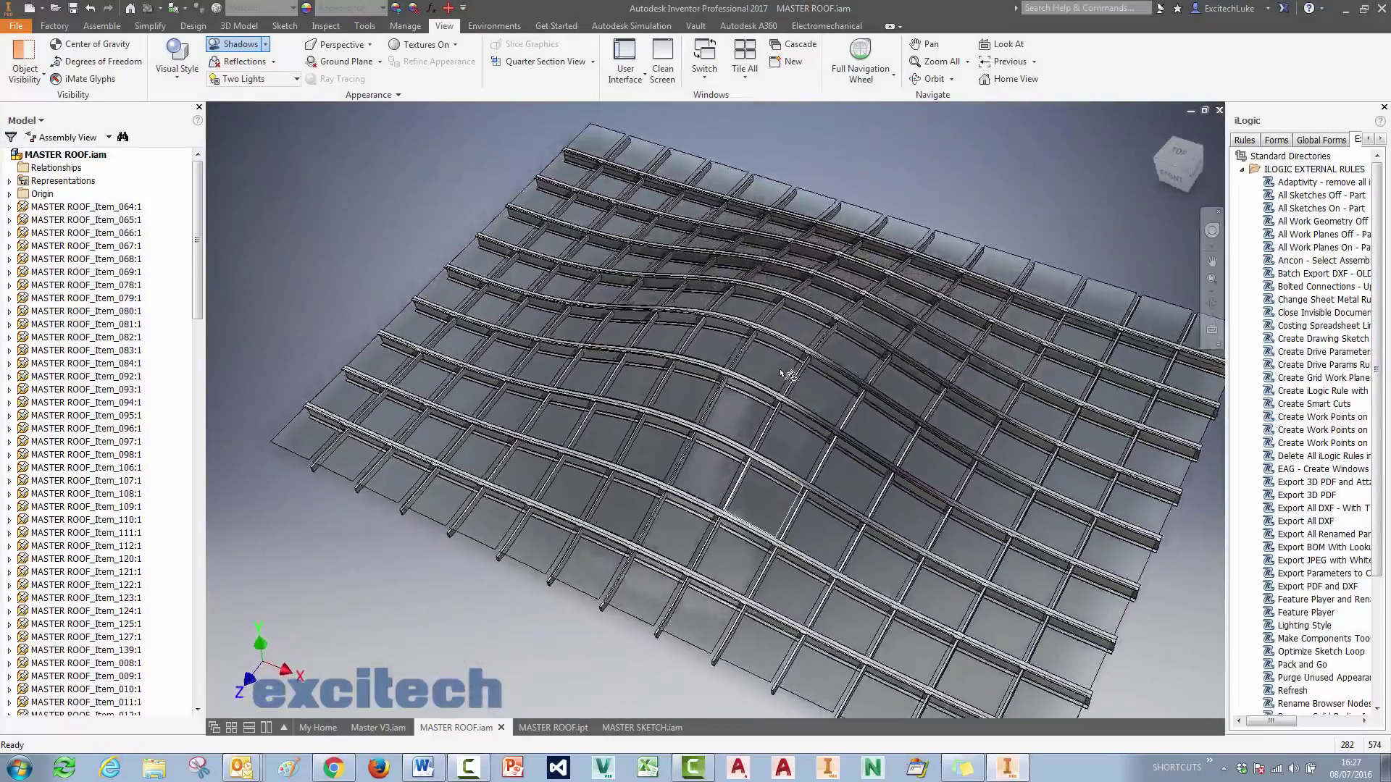
pyautogui.keyDown('shift'); pyautogui.moveTo(783, 373); pyautogui.dragTo(756, 361, button='middle'); pyautogui.keyUp('shift')
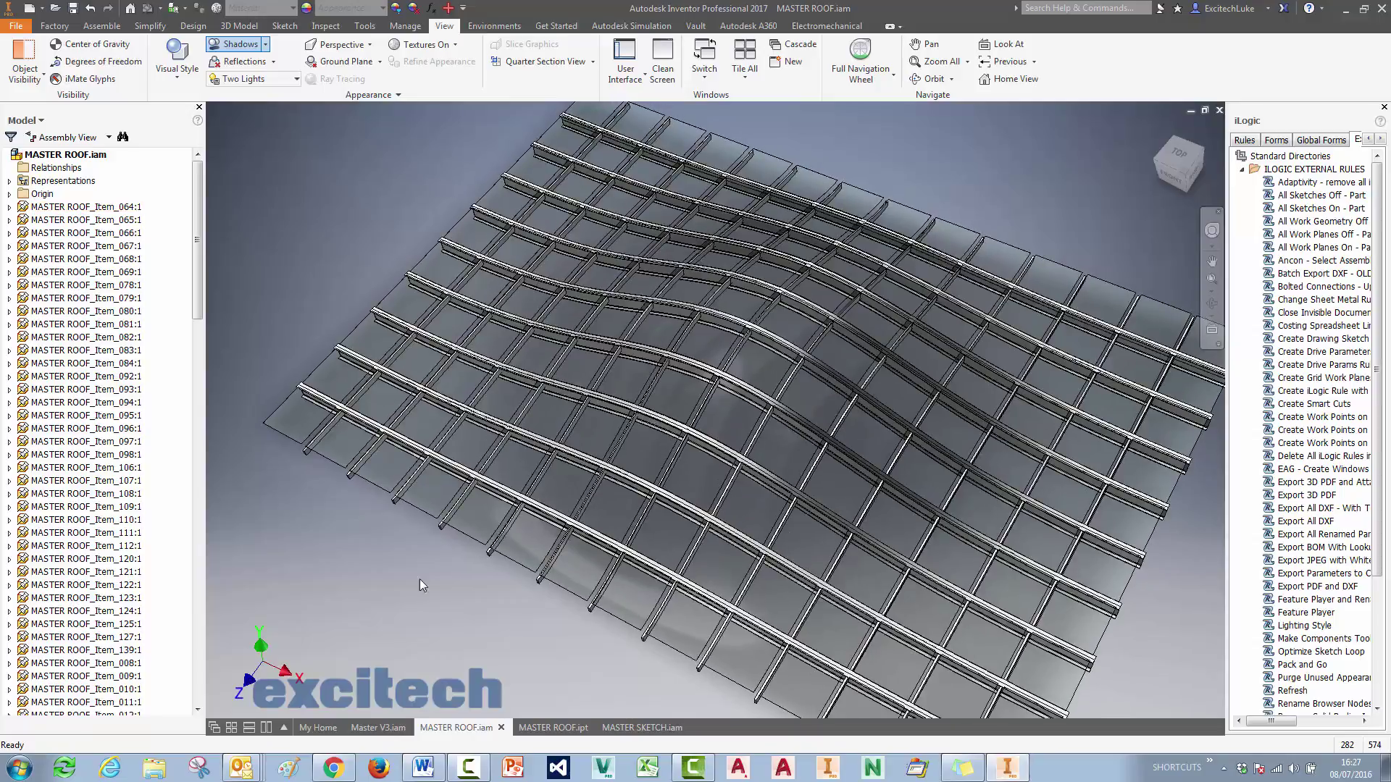
pyautogui.keyDown('shift'); pyautogui.moveTo(419, 580); pyautogui.dragTo(370, 558, button='middle'); pyautogui.keyUp('shift')
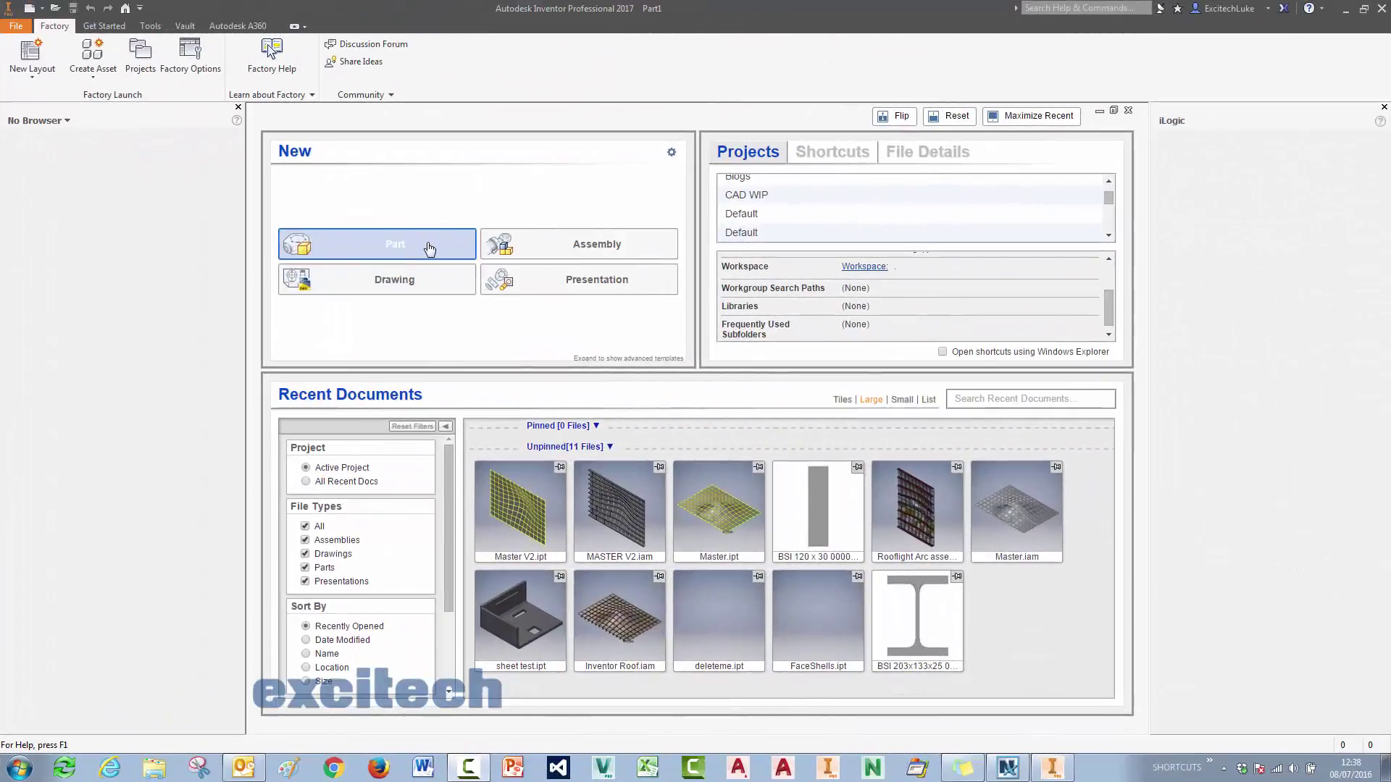
# Create a new part and start a 2D sketch on the XZ plane.
pyautogui.click(428, 249)
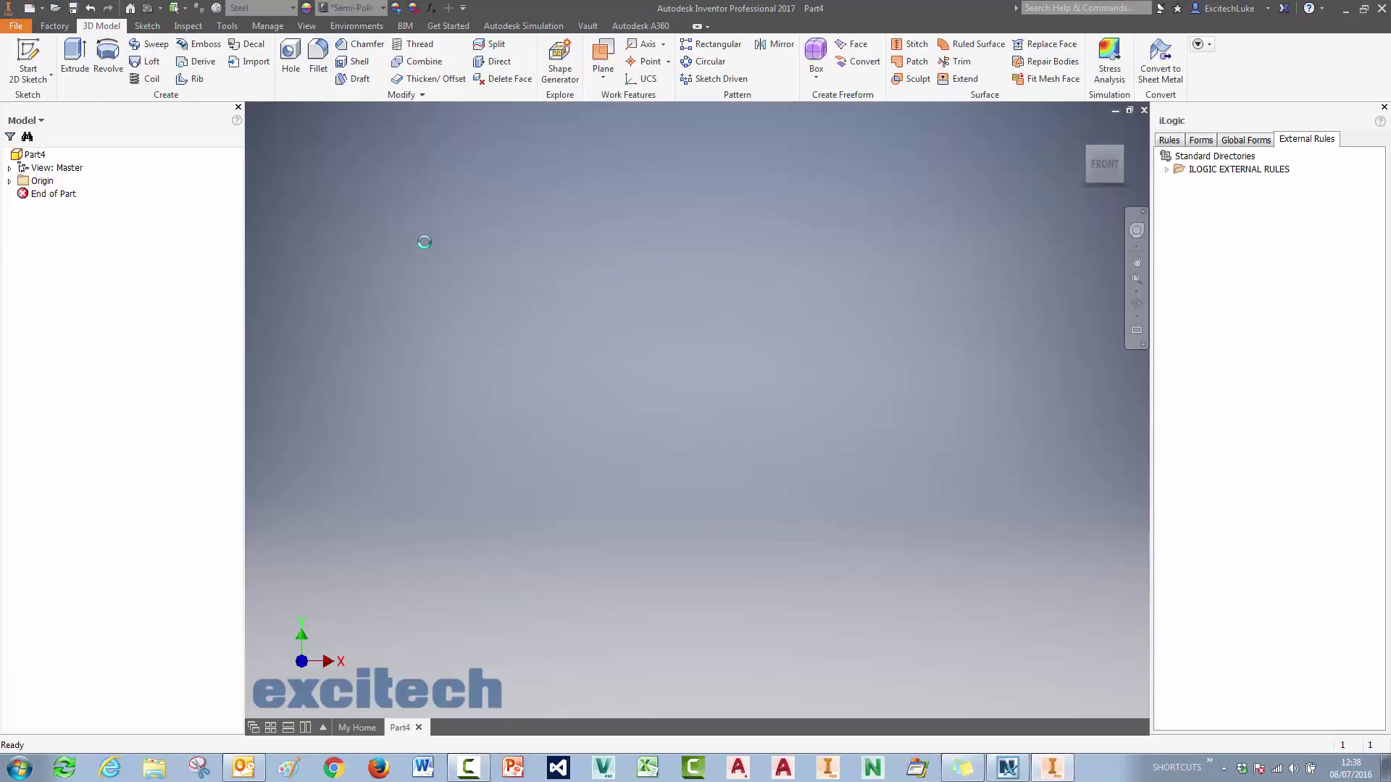
pyautogui.click(27, 52)
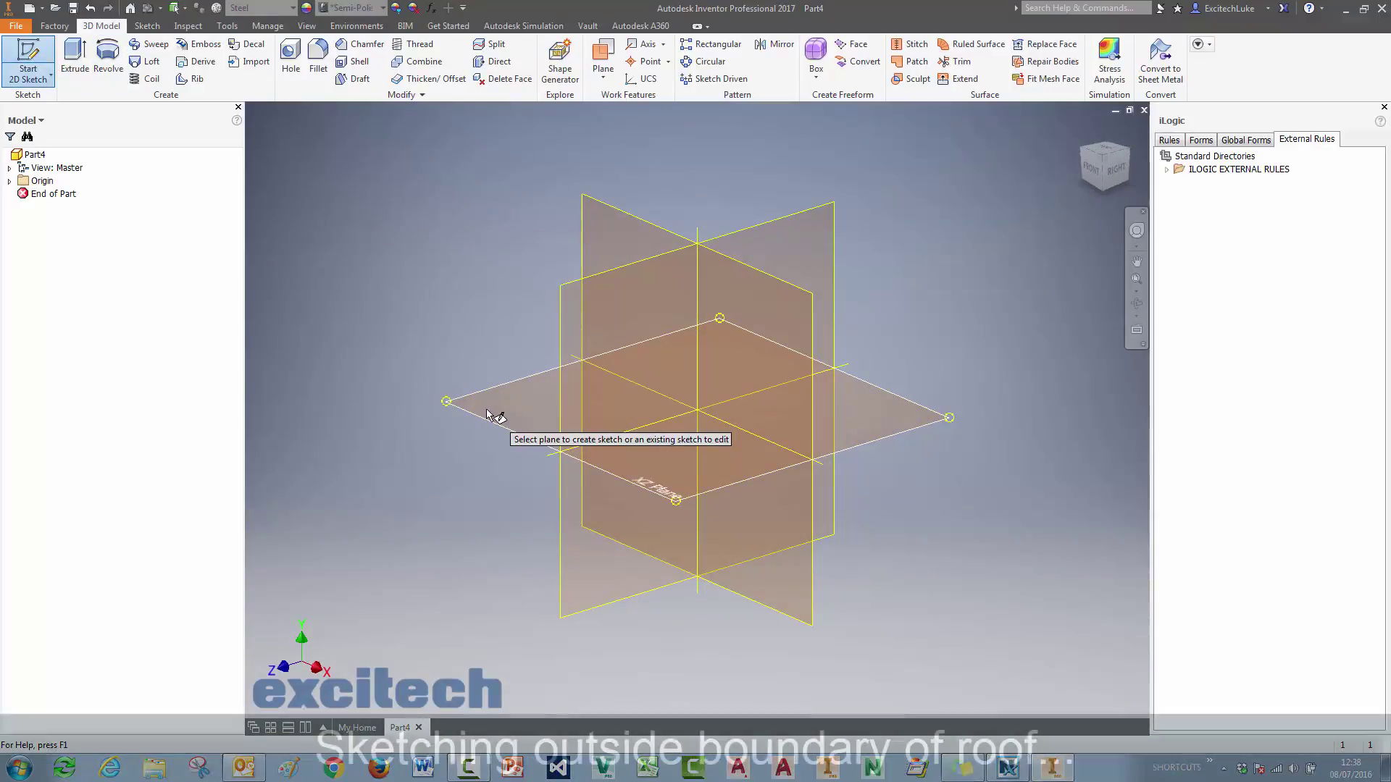
pyautogui.click(500, 409)
# Sketch a two-point rectangle 14000 mm wide and 10000 mm high from the origin, and finish the sketch.
pyautogui.rightClick(678, 286)
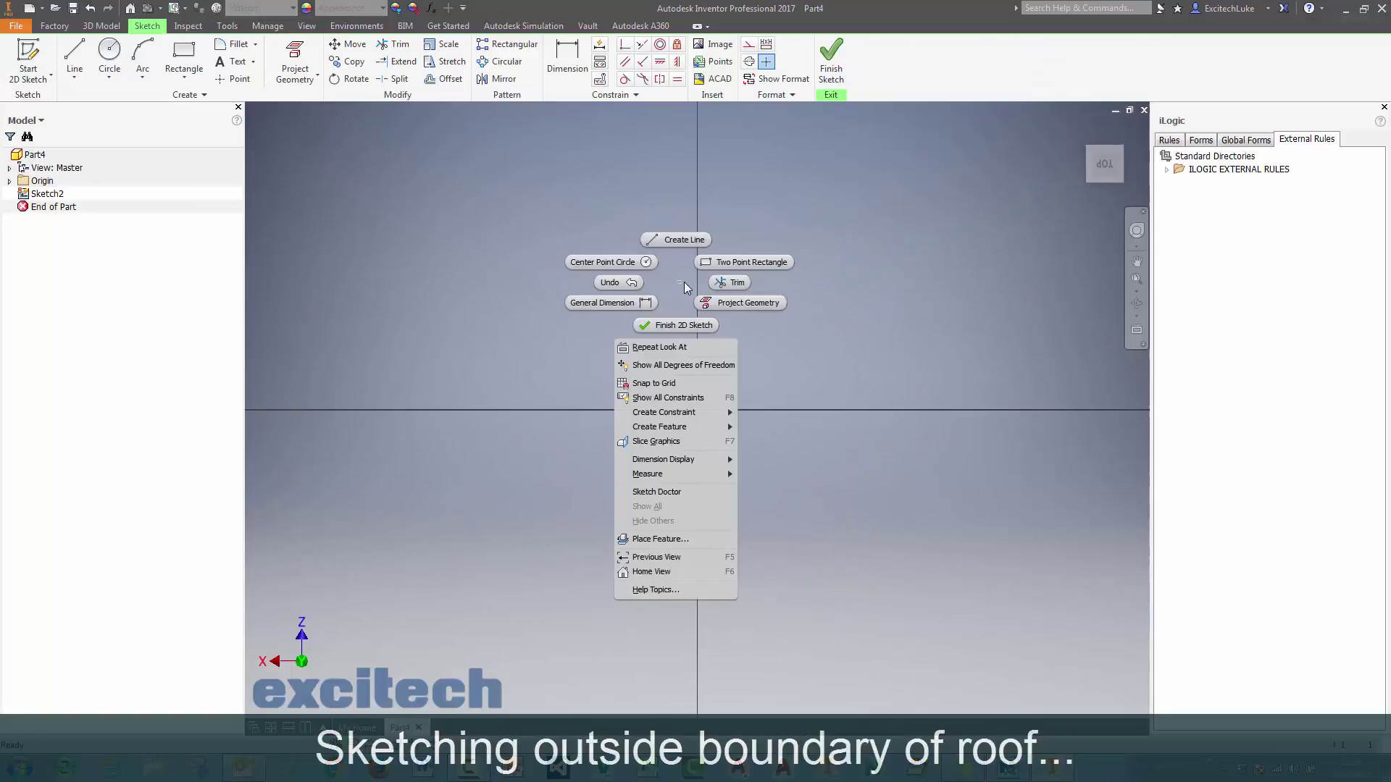
pyautogui.click(727, 262)
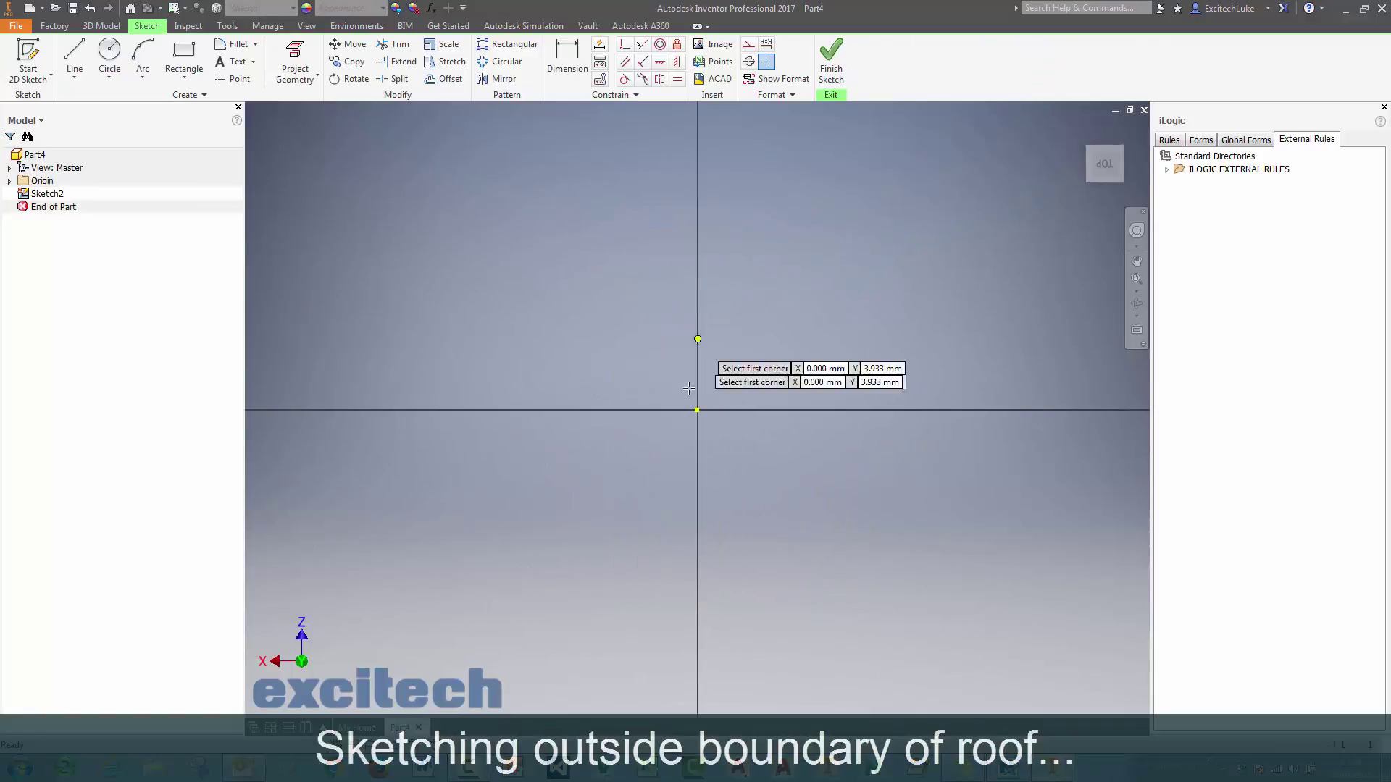
pyautogui.click(697, 410)
pyautogui.moveTo(837, 274); pyautogui.dragTo(521, 401, button='middle')
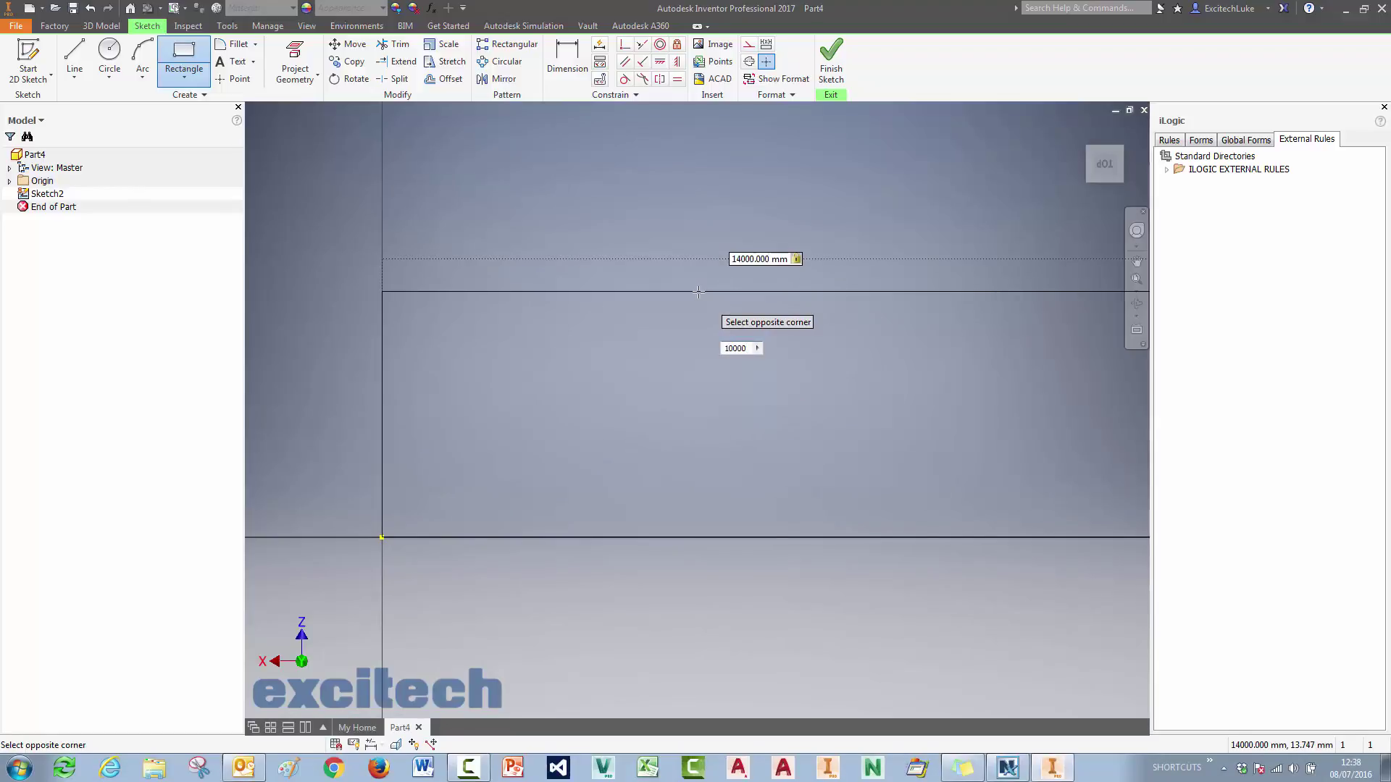
pyautogui.press('Return')
pyautogui.press('Escape')
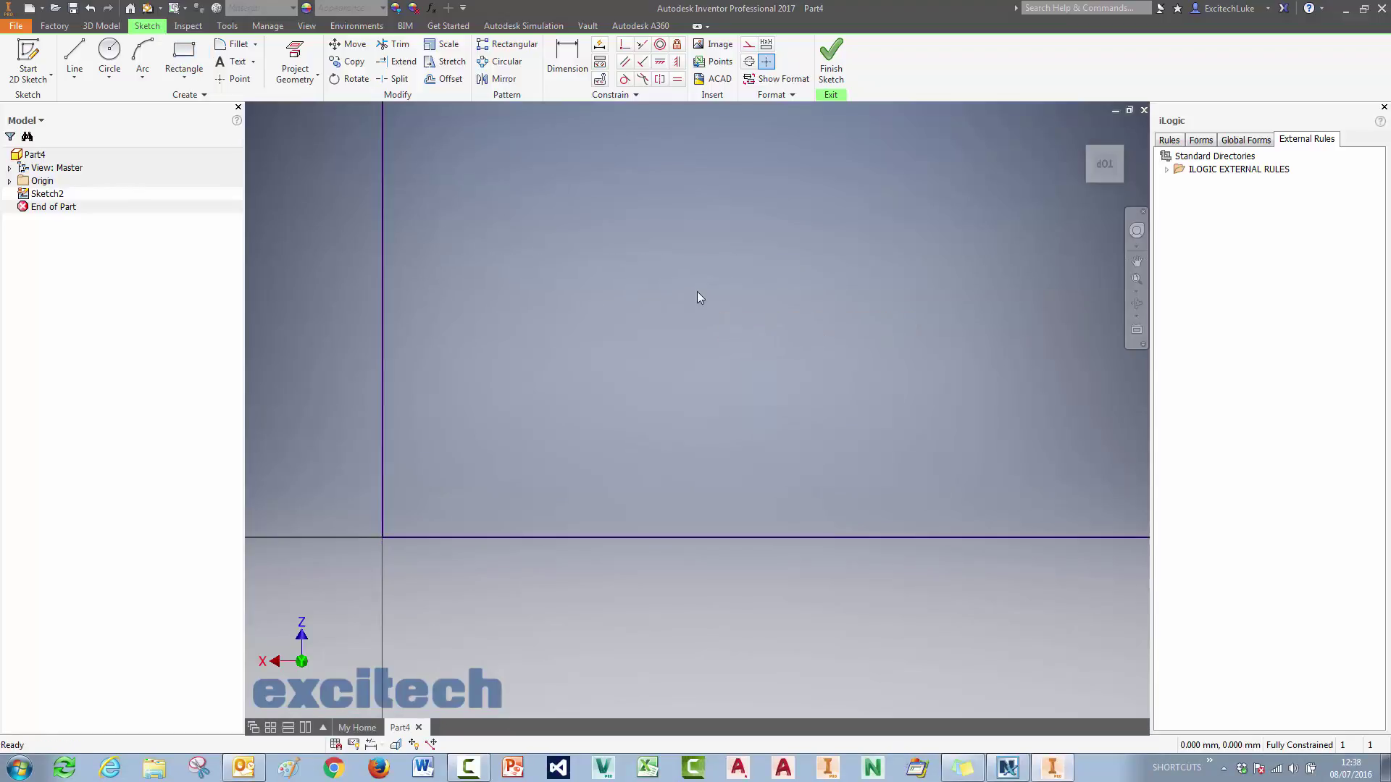
pyautogui.press('Home')
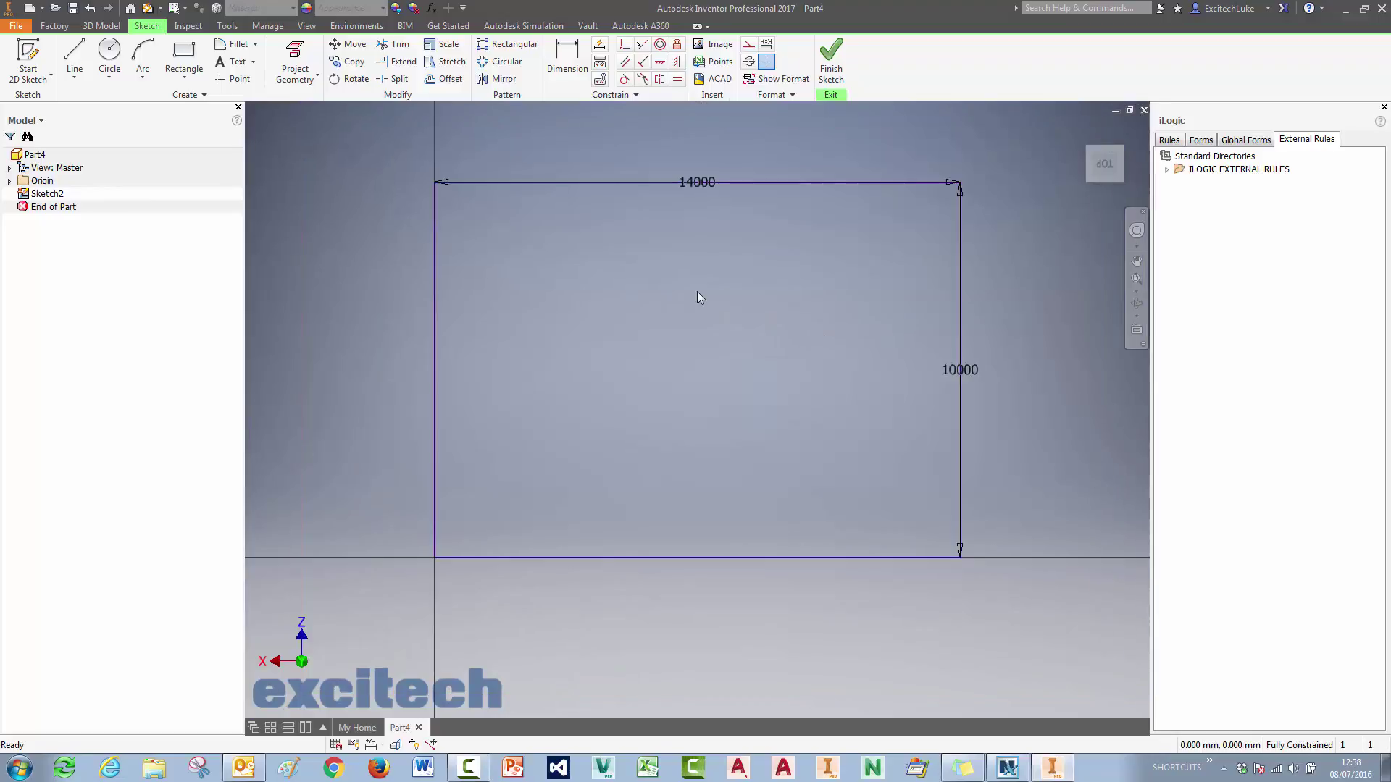
pyautogui.click(833, 60)
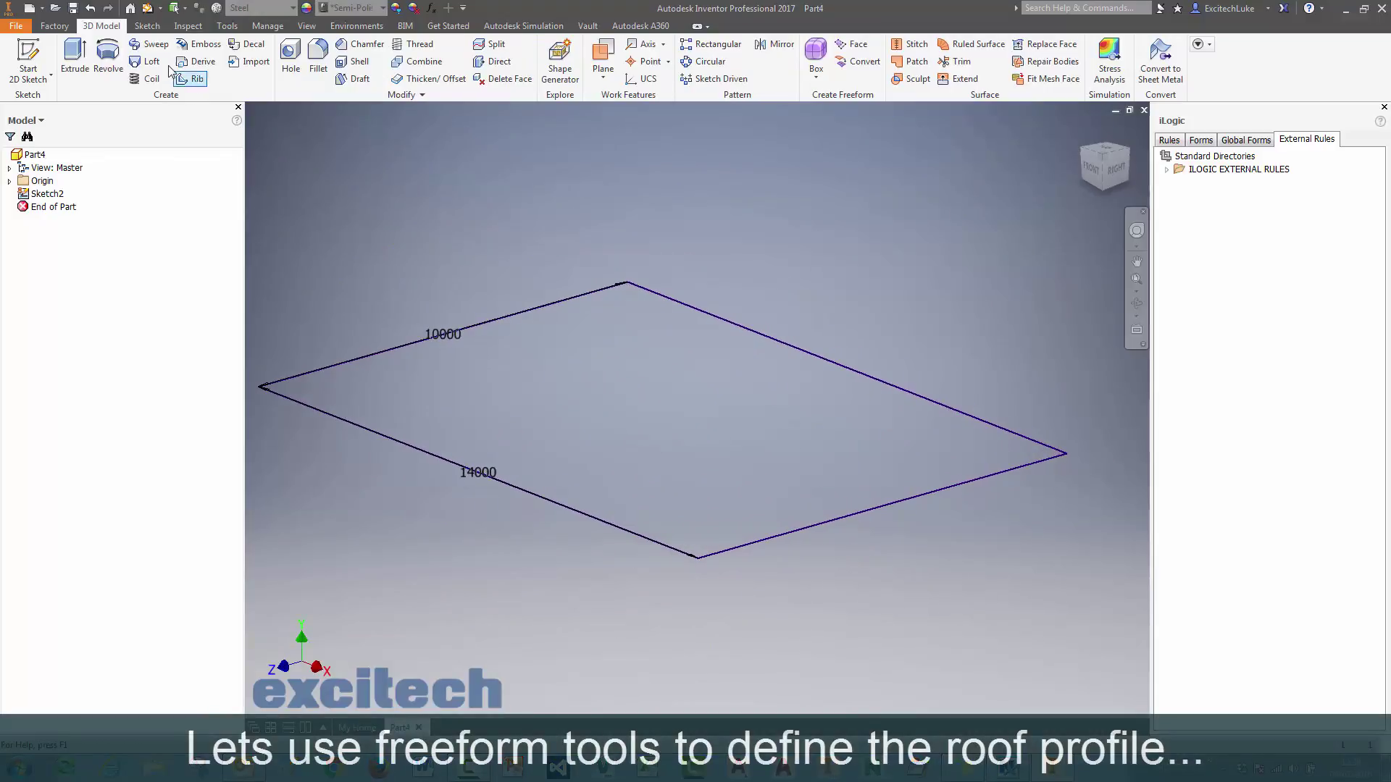
# Create a four-sided freeform face on the sketch plane, using the corners of the roof rectangle as its vertices.
pyautogui.click(865, 47)
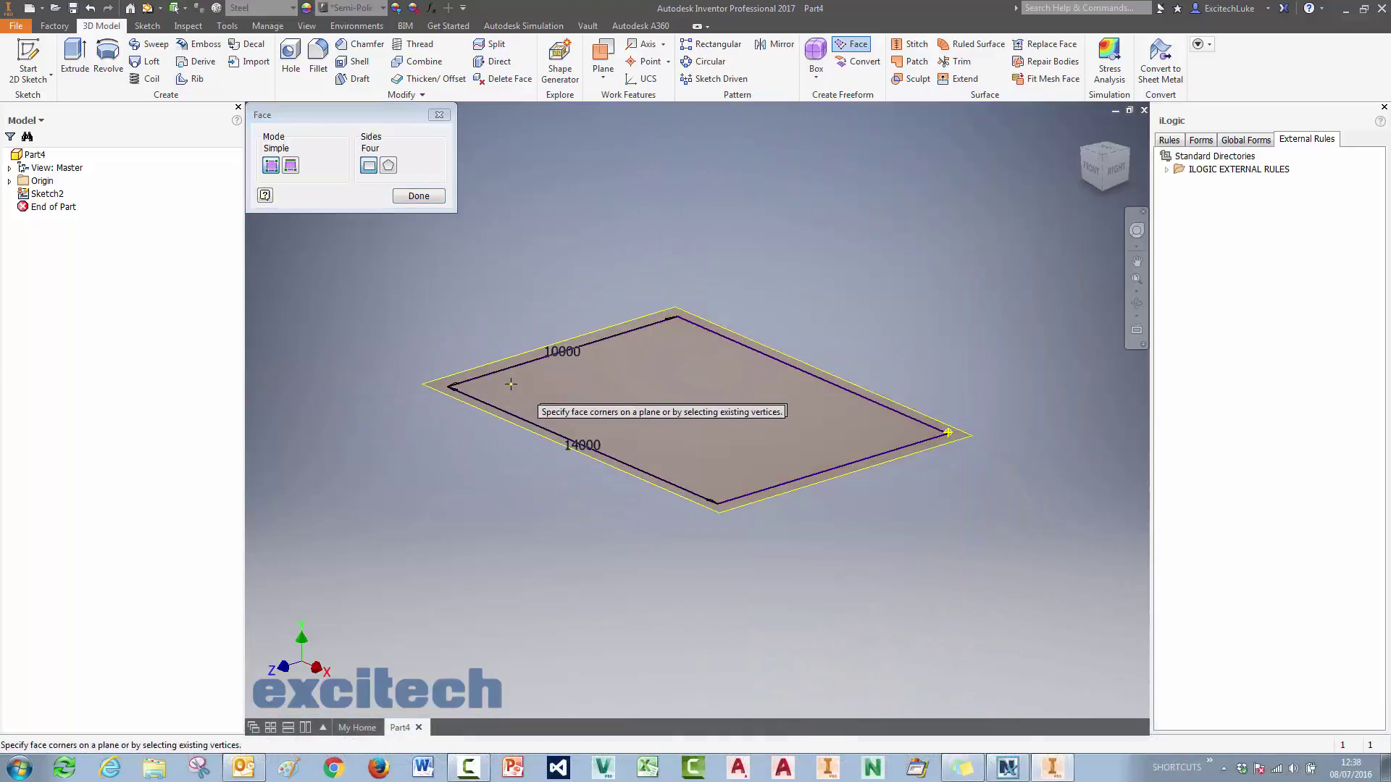
pyautogui.click(448, 386)
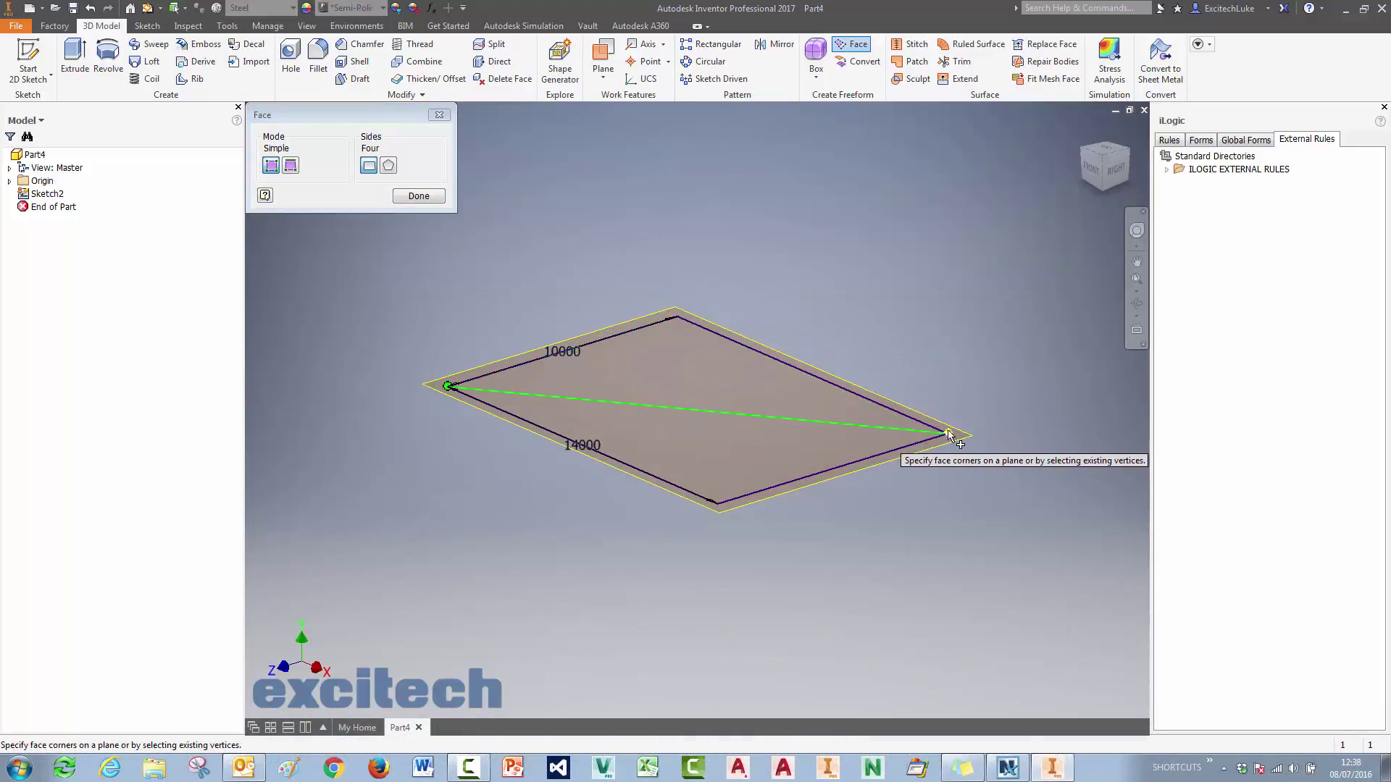
pyautogui.click(947, 433)
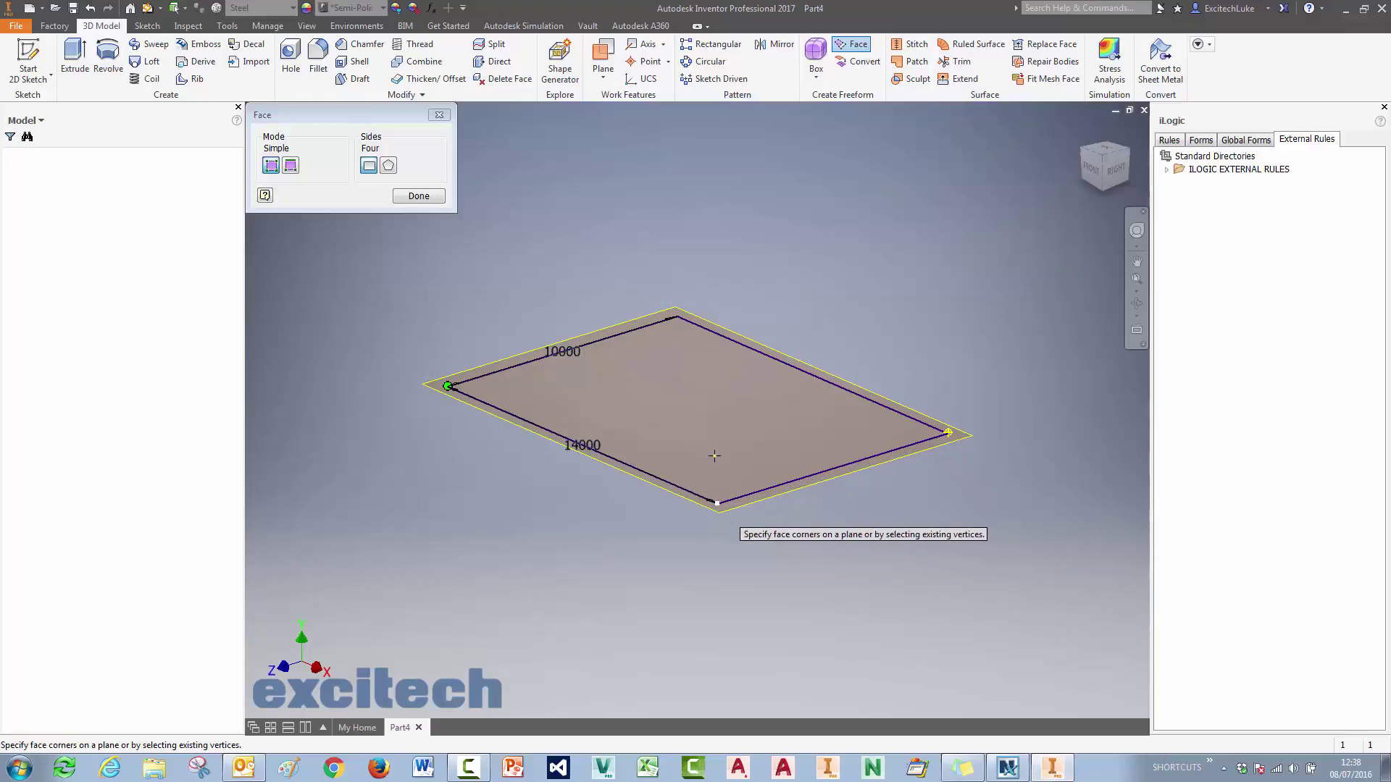
pyautogui.click(714, 456)
pyautogui.click(418, 197)
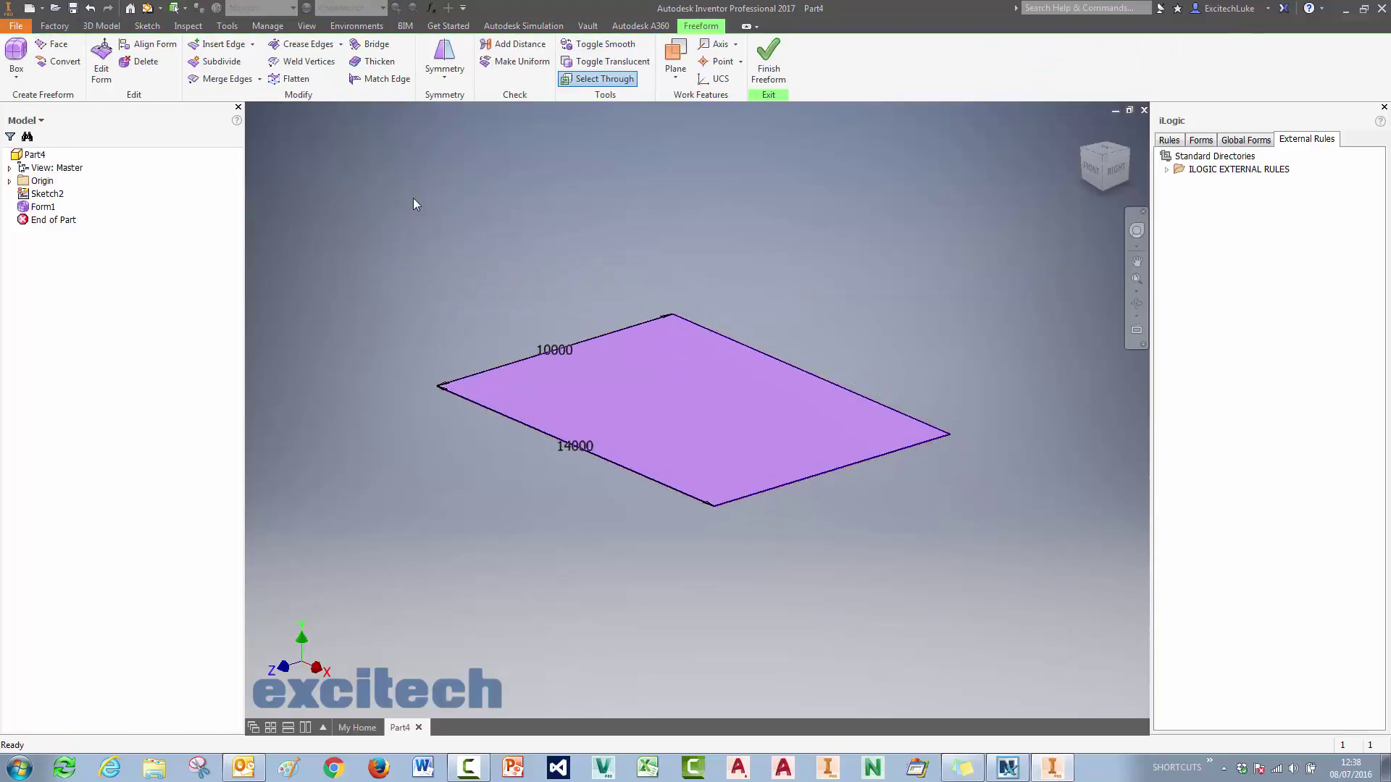
# Subdivide the freeform face into 7 faces in width and 10 in length using Exact mode.
pyautogui.click(211, 62)
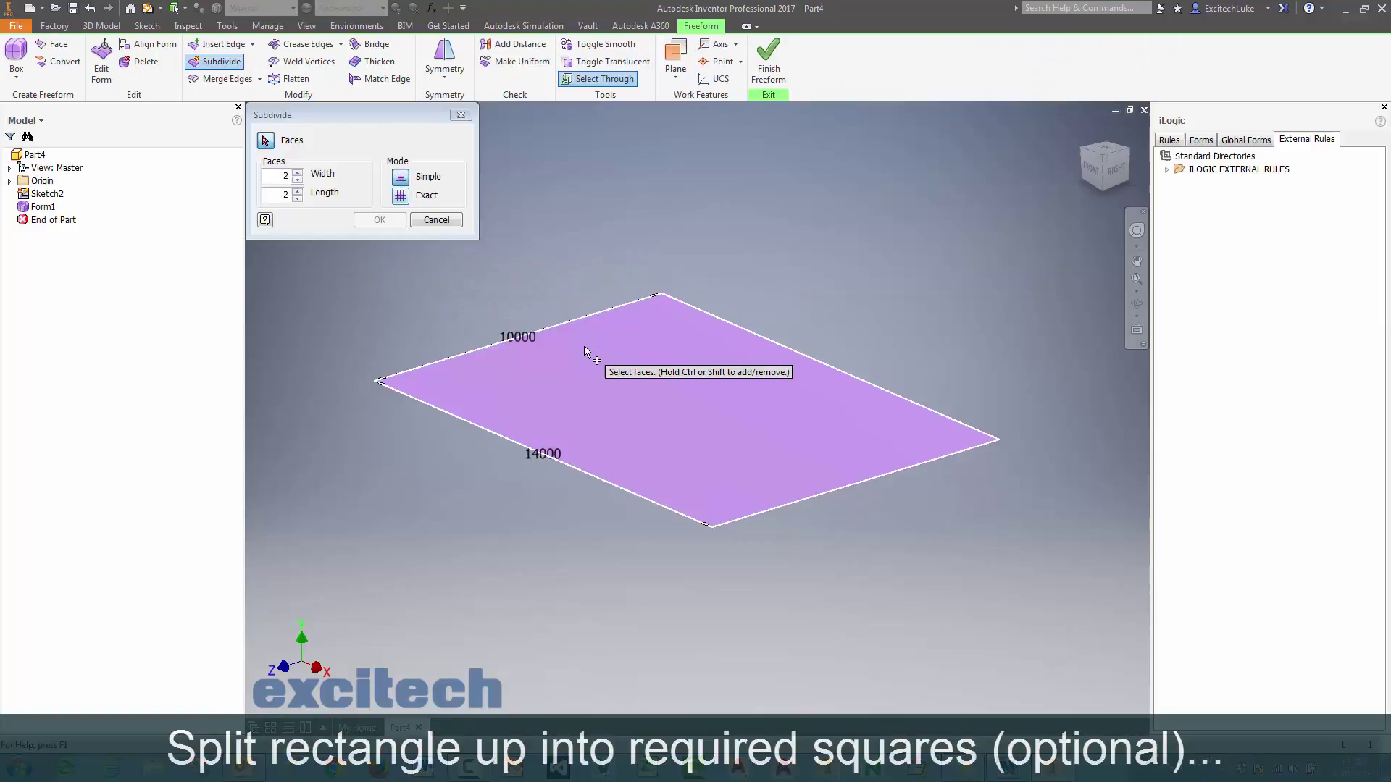
pyautogui.click(588, 354)
pyautogui.click(297, 172)
pyautogui.click(297, 172)
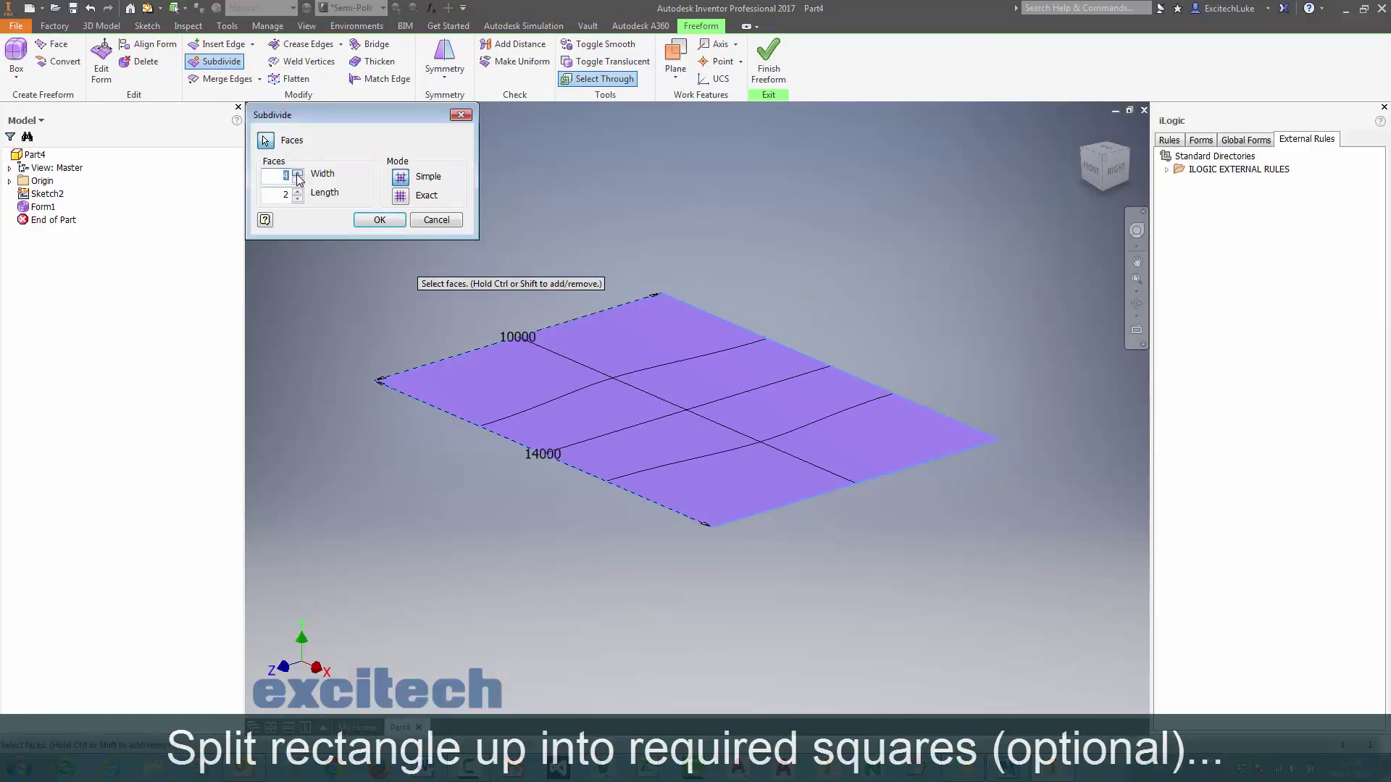
pyautogui.click(298, 173)
pyautogui.click(298, 172)
pyautogui.click(298, 172)
pyautogui.click(298, 172)
pyautogui.click(400, 196)
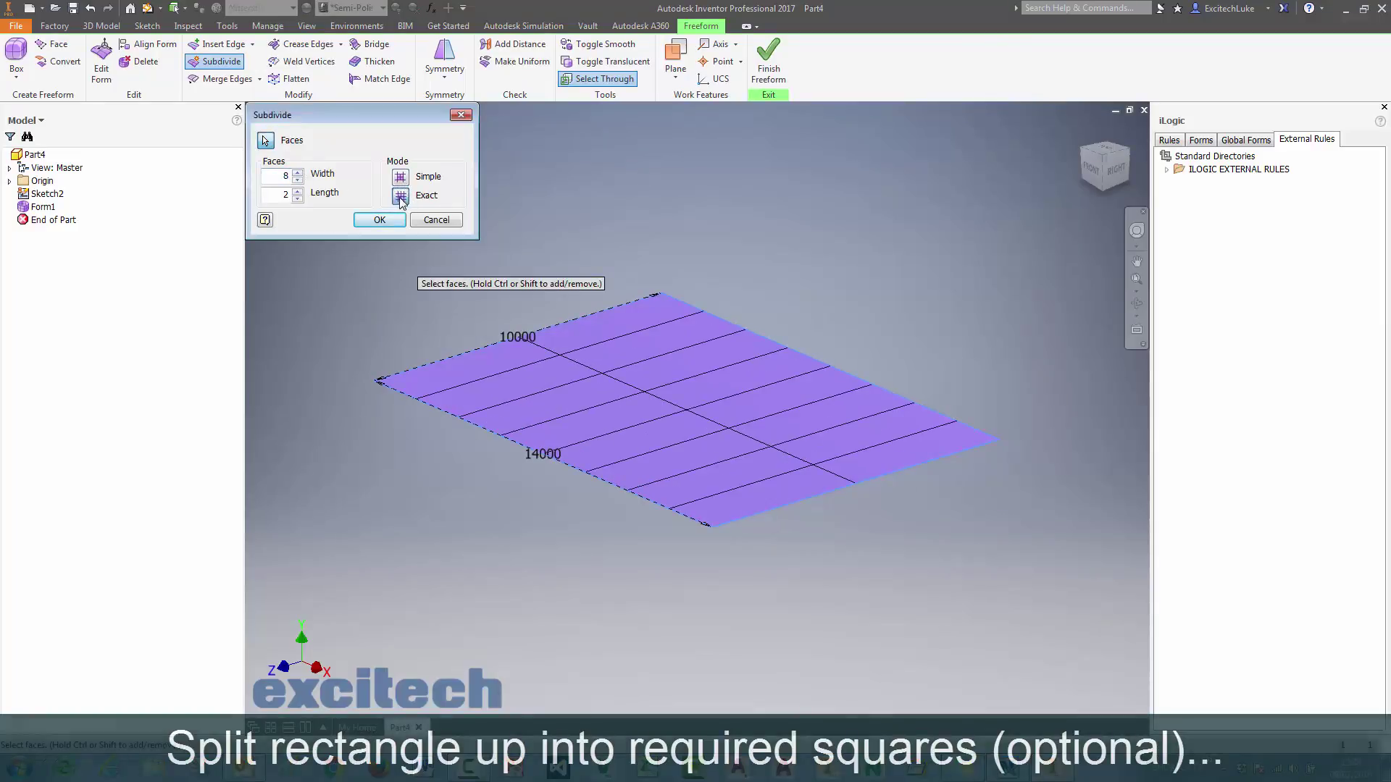
pyautogui.click(298, 181)
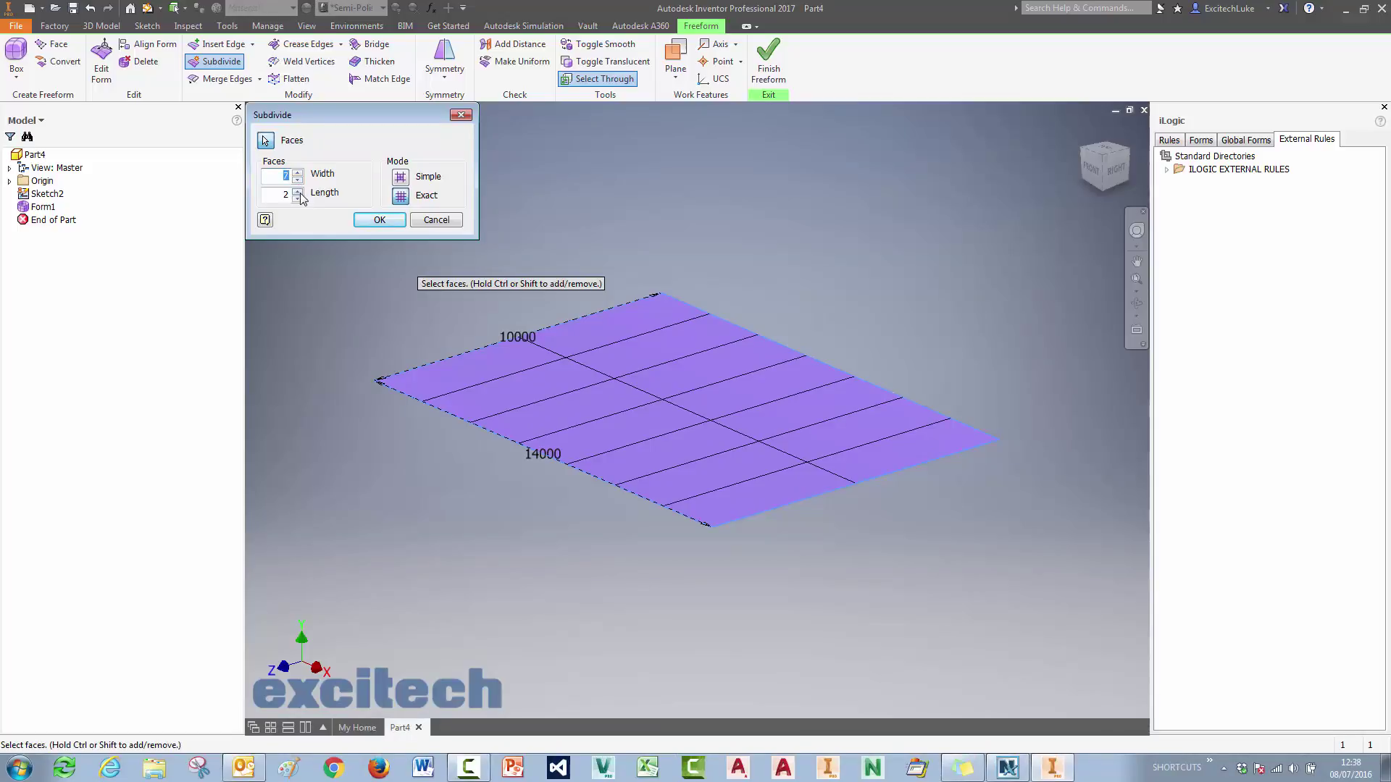
pyautogui.click(298, 190)
pyautogui.click(298, 191)
pyautogui.click(298, 191)
pyautogui.click(297, 191)
pyautogui.click(298, 191)
pyautogui.click(297, 190)
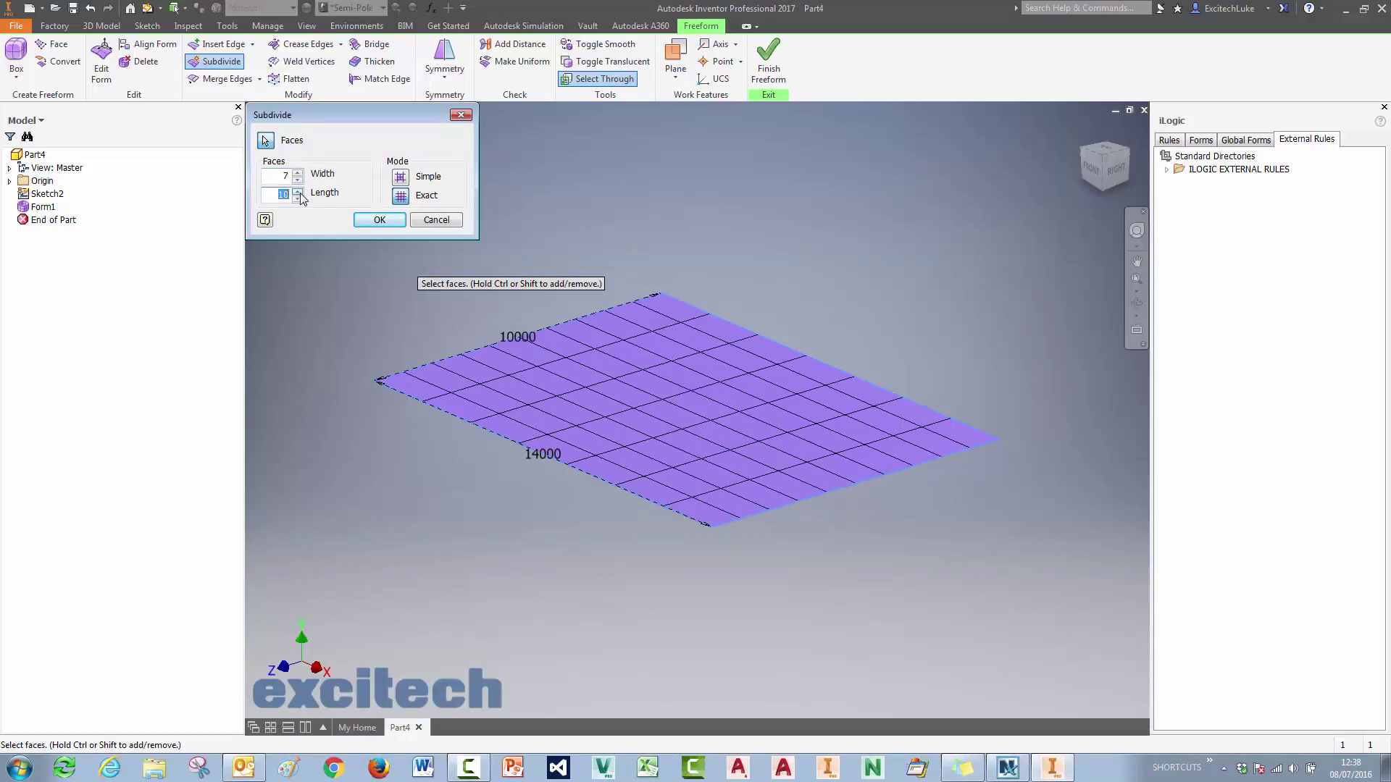
pyautogui.click(379, 219)
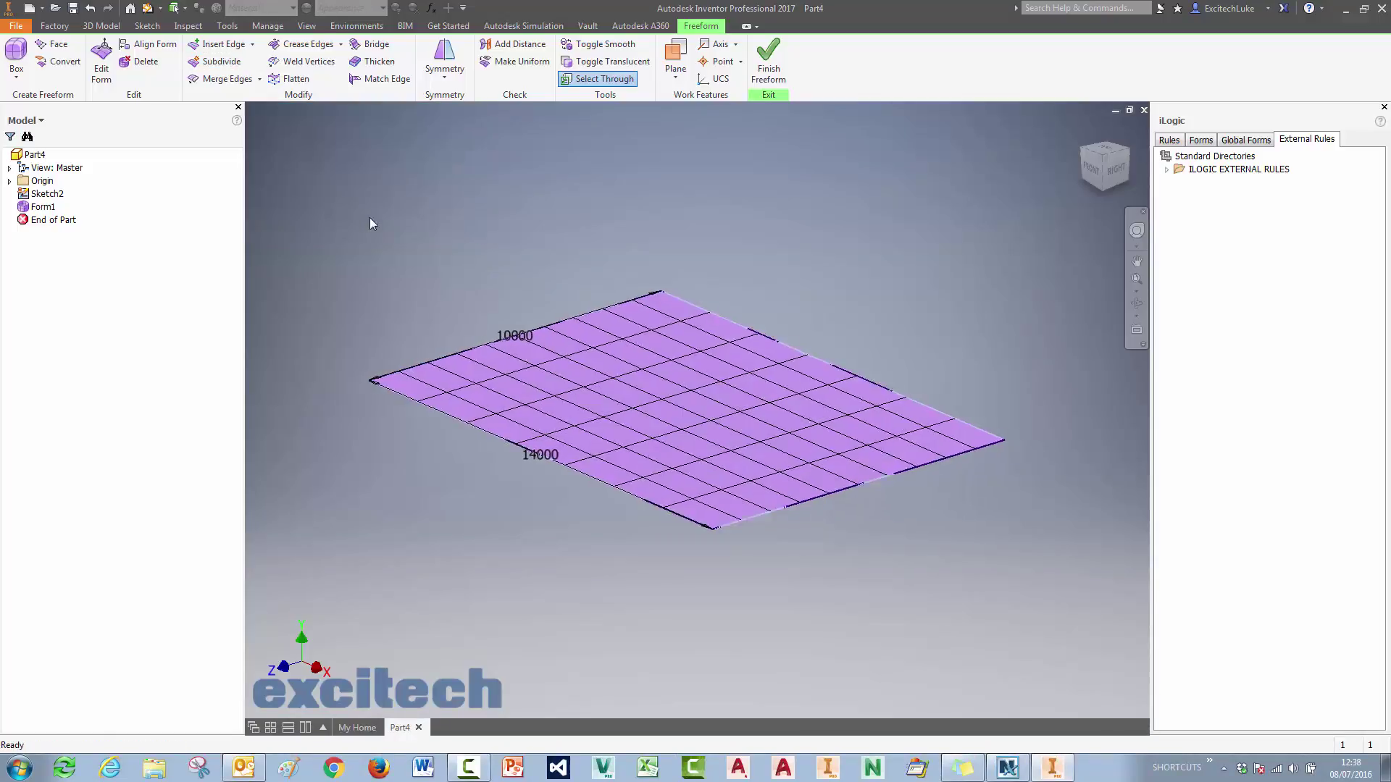
# Subdivide all the grid faces again with 2 in width and 1 in length, using Exact mode.
pyautogui.click(214, 61)
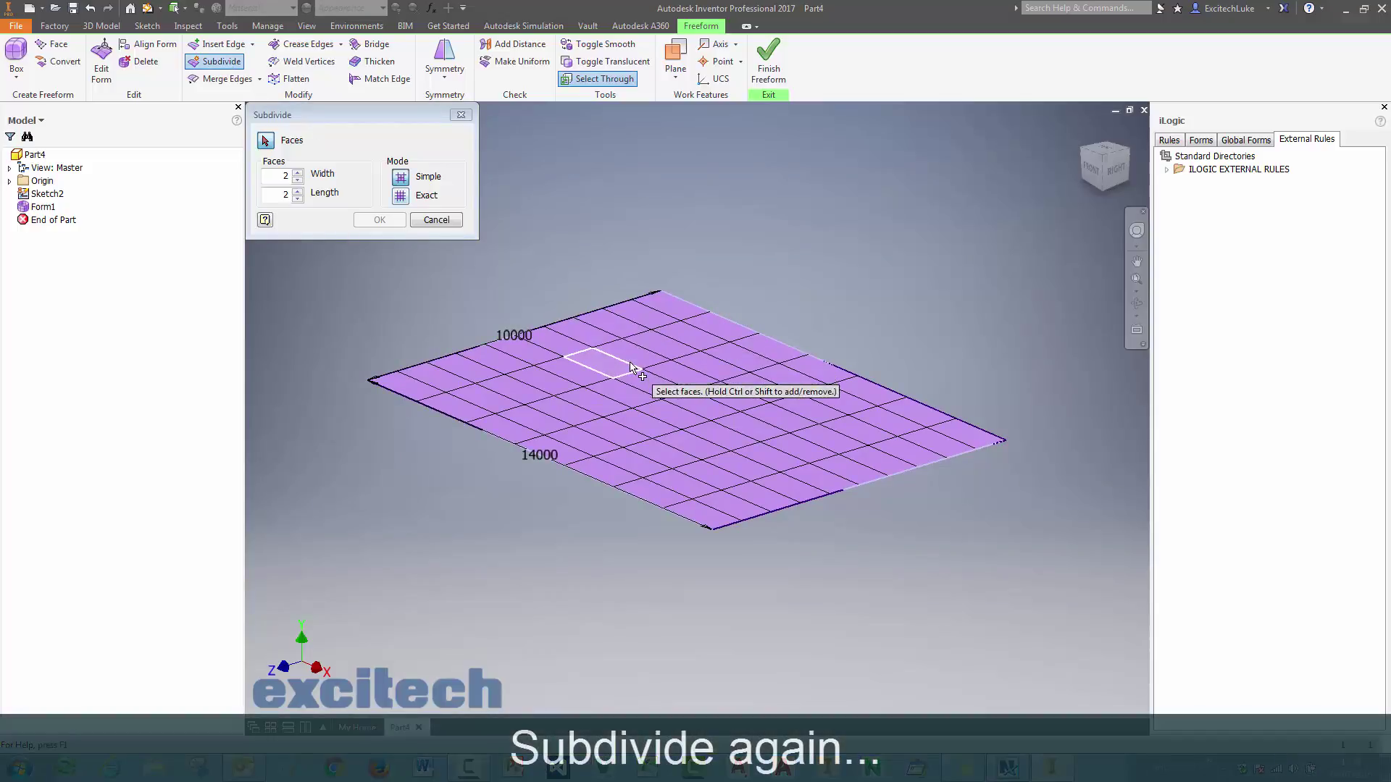
pyautogui.moveTo(336, 586); pyautogui.dragTo(1047, 226)
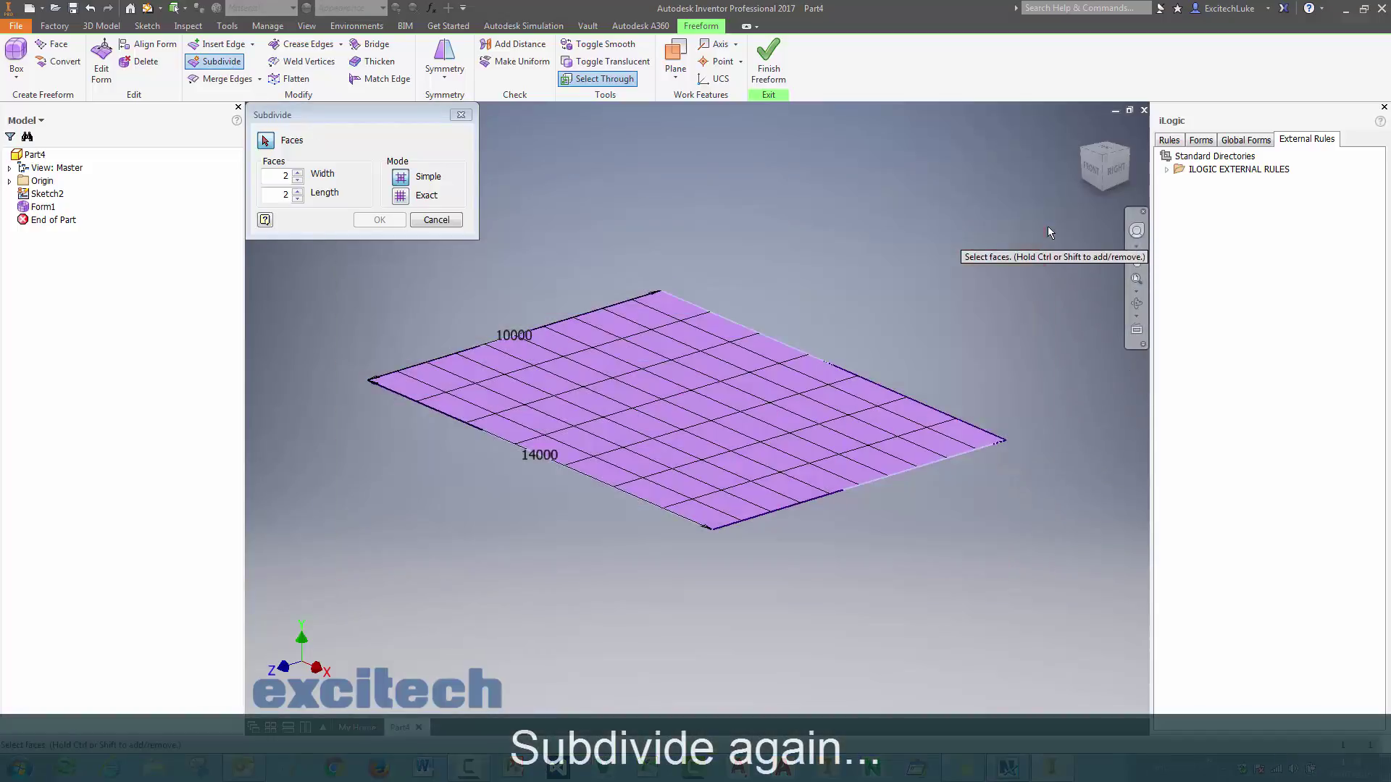
pyautogui.click(297, 180)
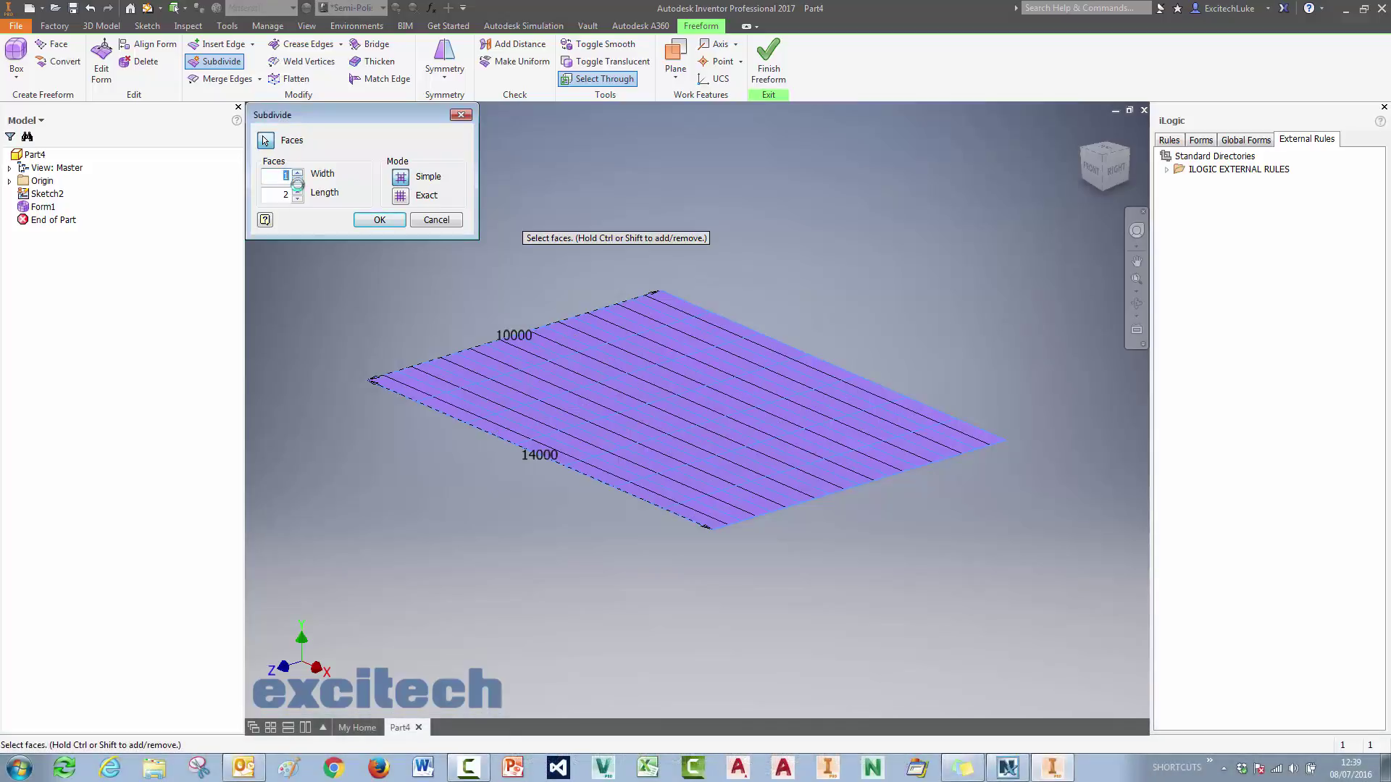
pyautogui.click(298, 198)
pyautogui.press('pageup')
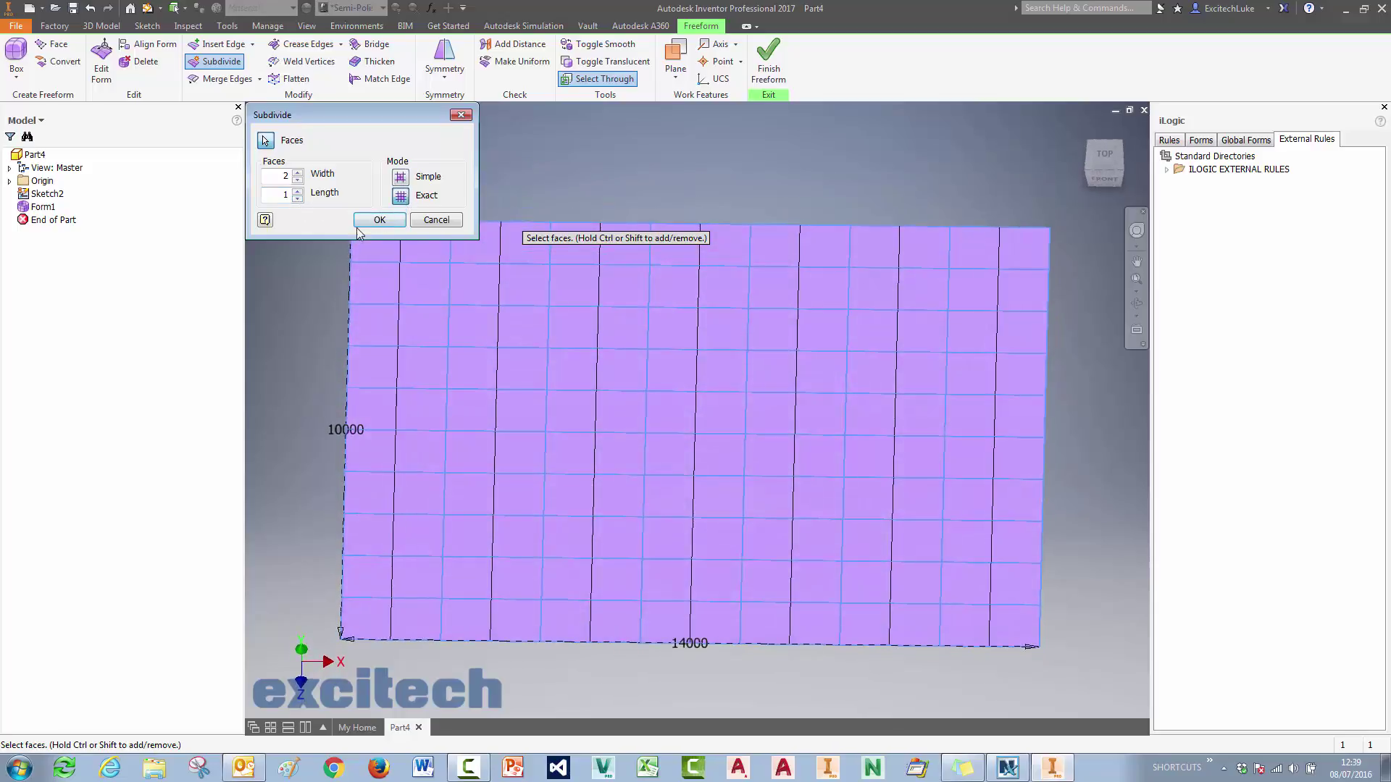
pyautogui.click(379, 219)
pyautogui.press('F6')
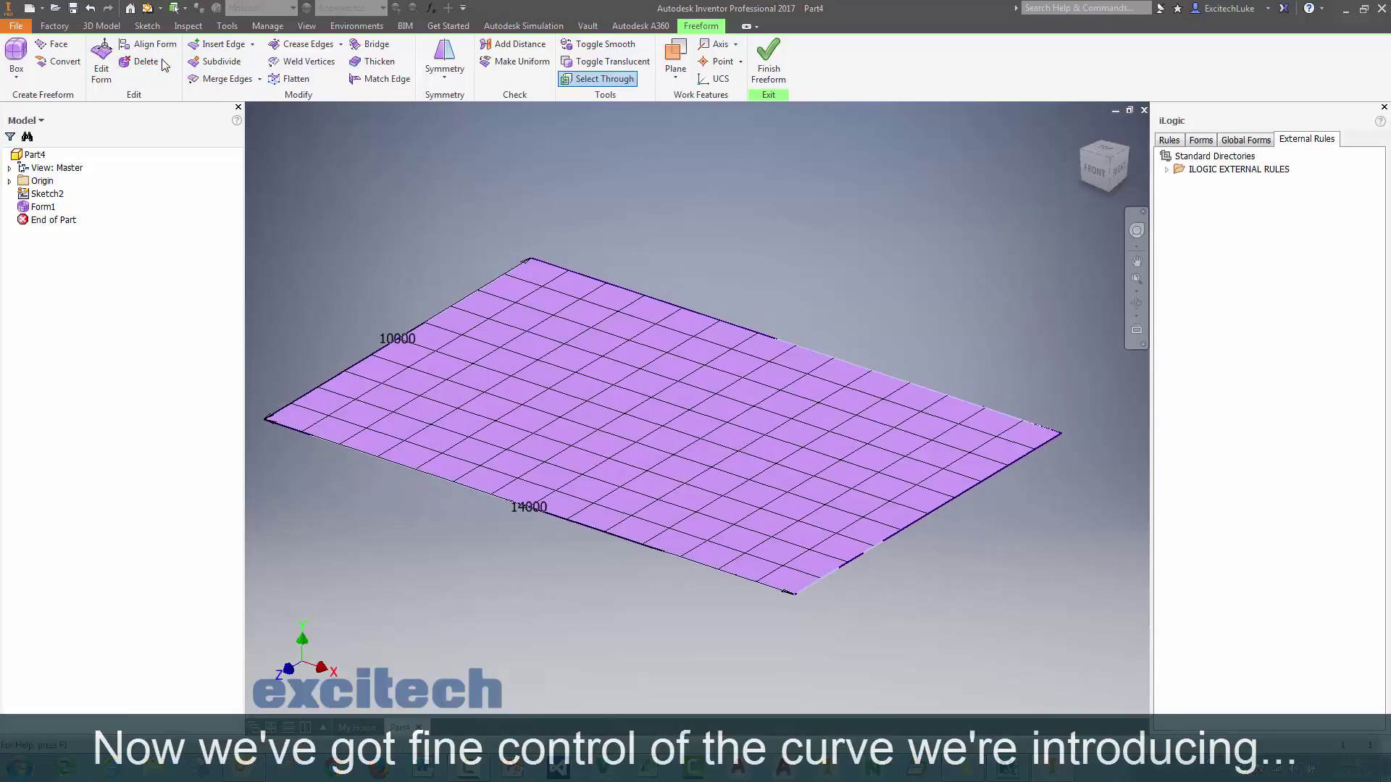
# Edit the form by raising a vertex near the middle of the grid about 2718 mm in Y.
pyautogui.click(99, 67)
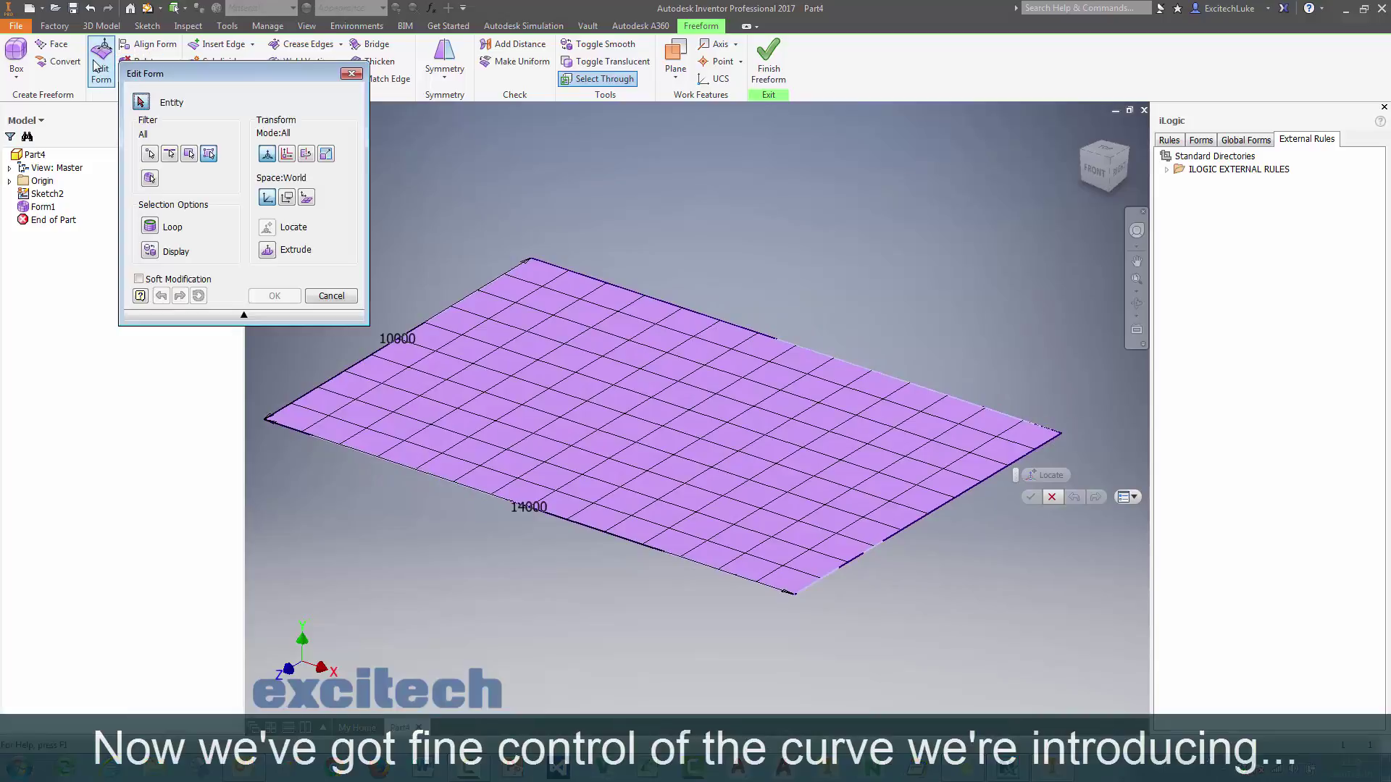
pyautogui.click(662, 429)
pyautogui.moveTo(661, 388); pyautogui.dragTo(642, 231)
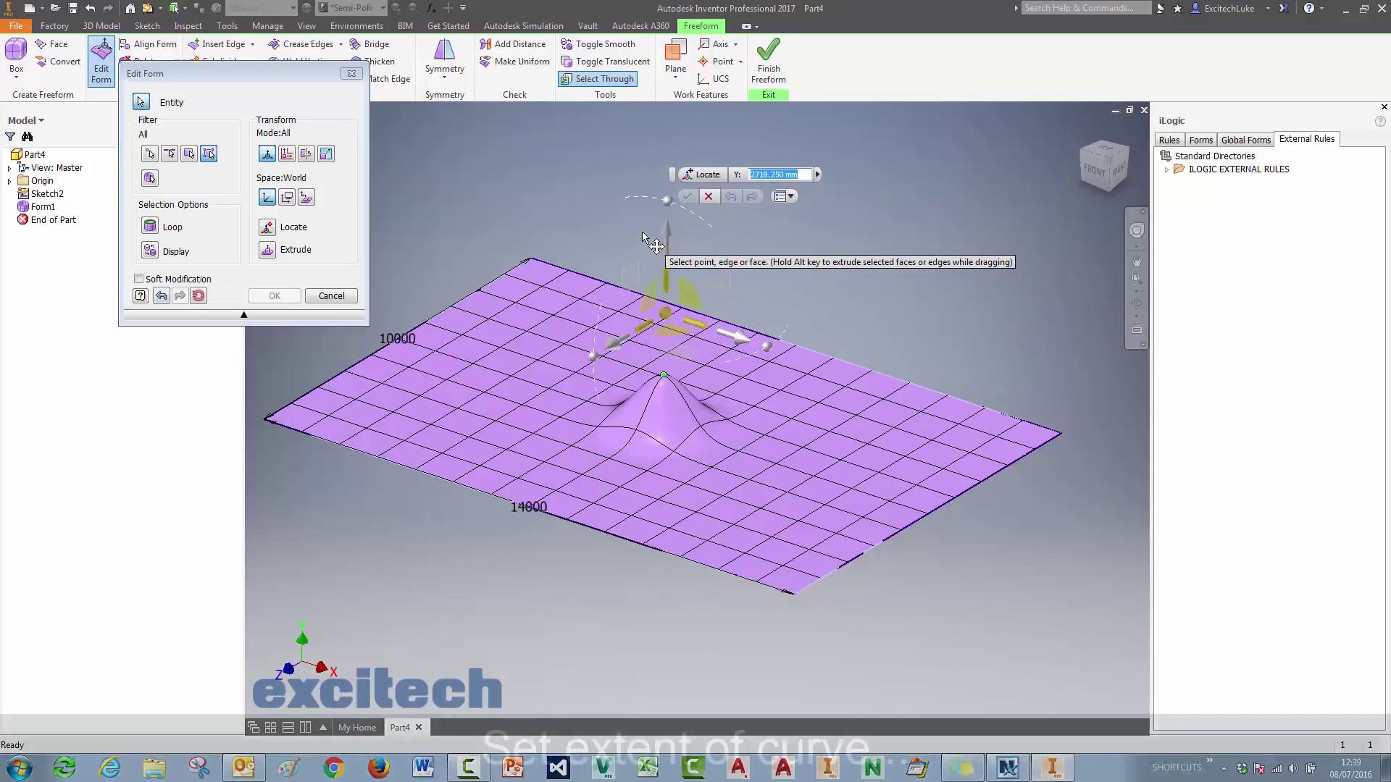
# Apply soft modification to the raised point with the Rectangle type, a length of 4 and a width count of 6.
pyautogui.click(139, 279)
pyautogui.click(170, 329)
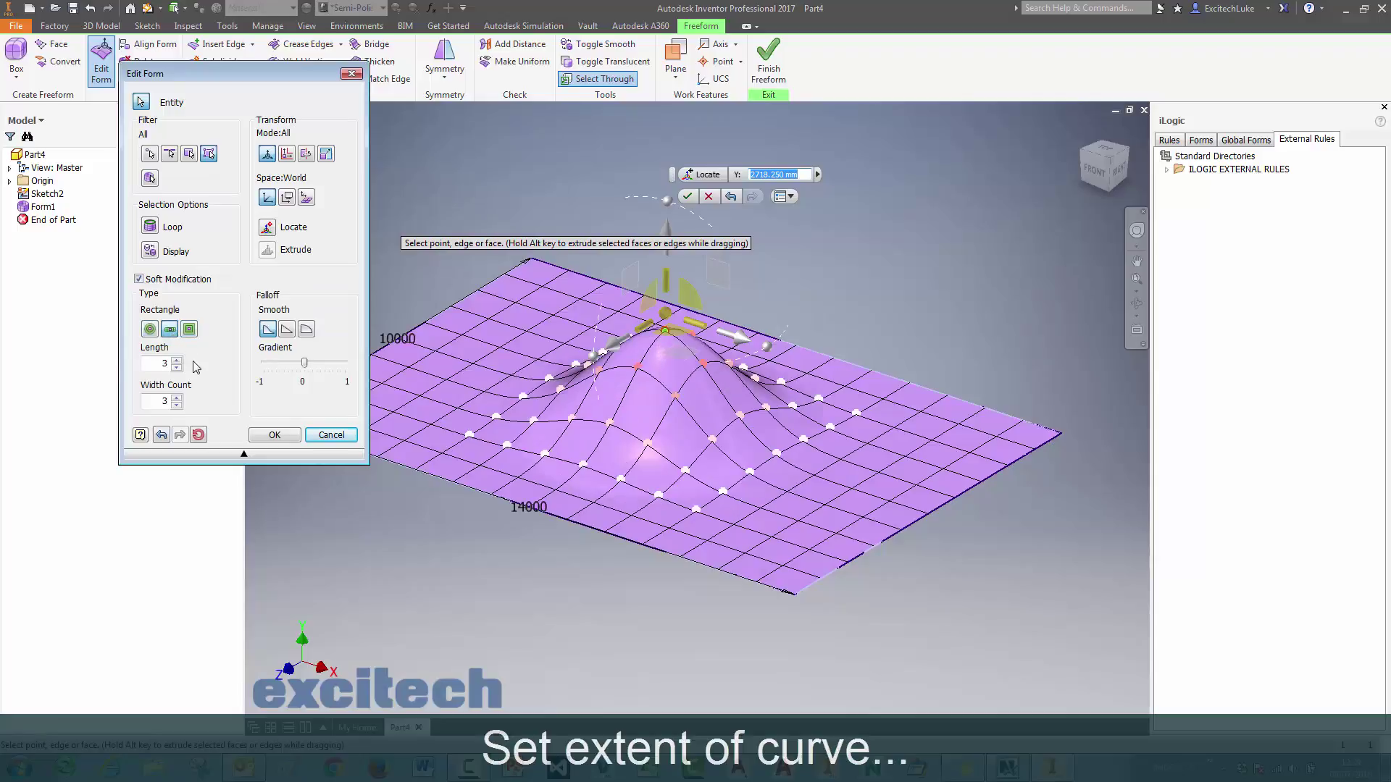
pyautogui.click(177, 360)
pyautogui.click(177, 360)
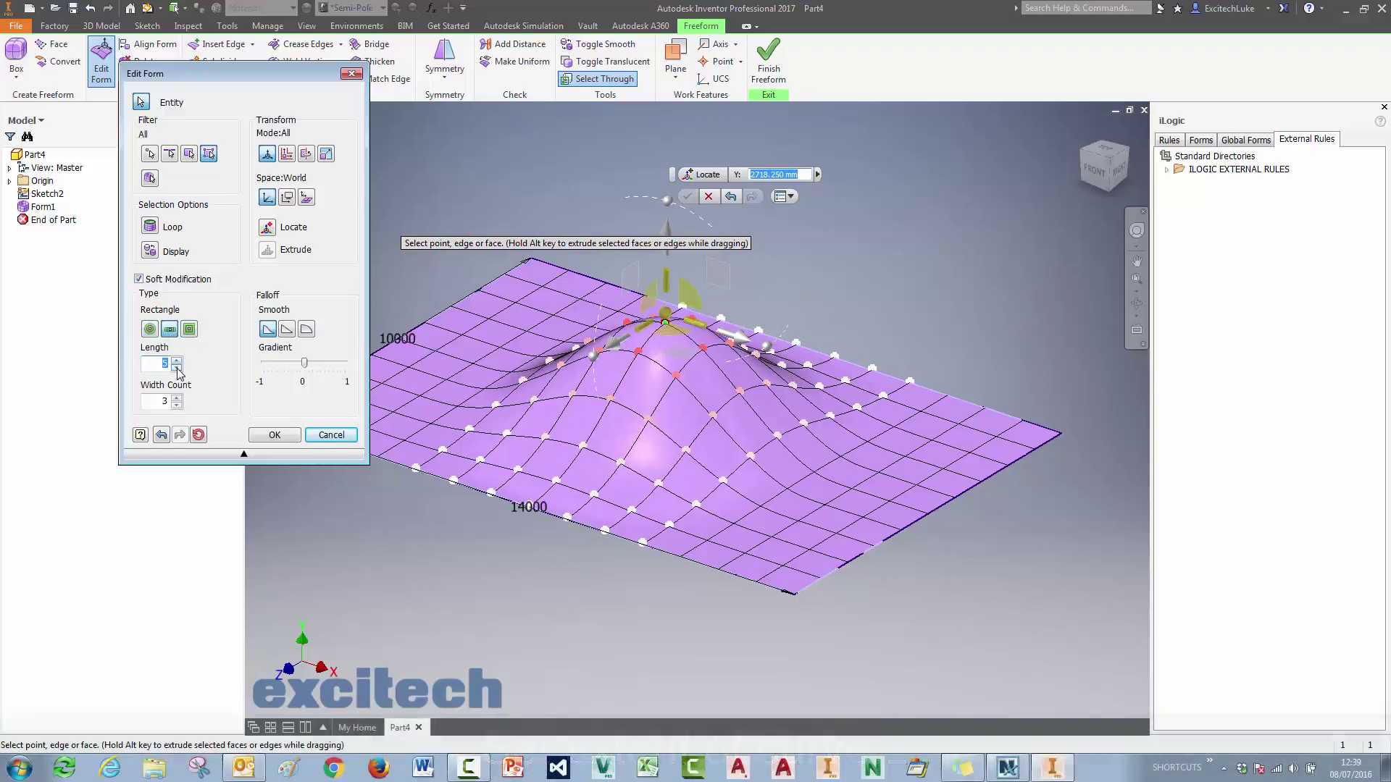
pyautogui.click(177, 368)
pyautogui.click(177, 367)
pyautogui.click(177, 367)
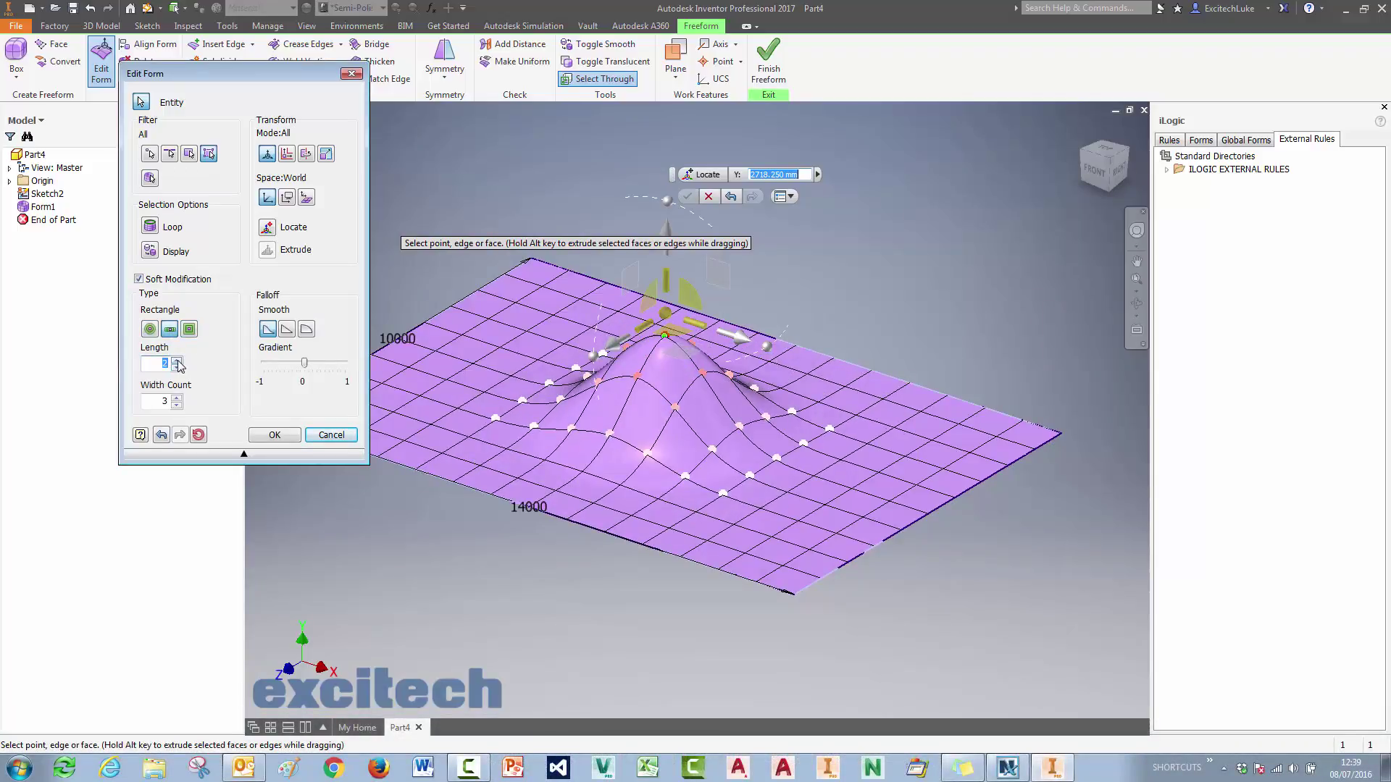
pyautogui.click(177, 361)
pyautogui.click(176, 361)
pyautogui.click(177, 397)
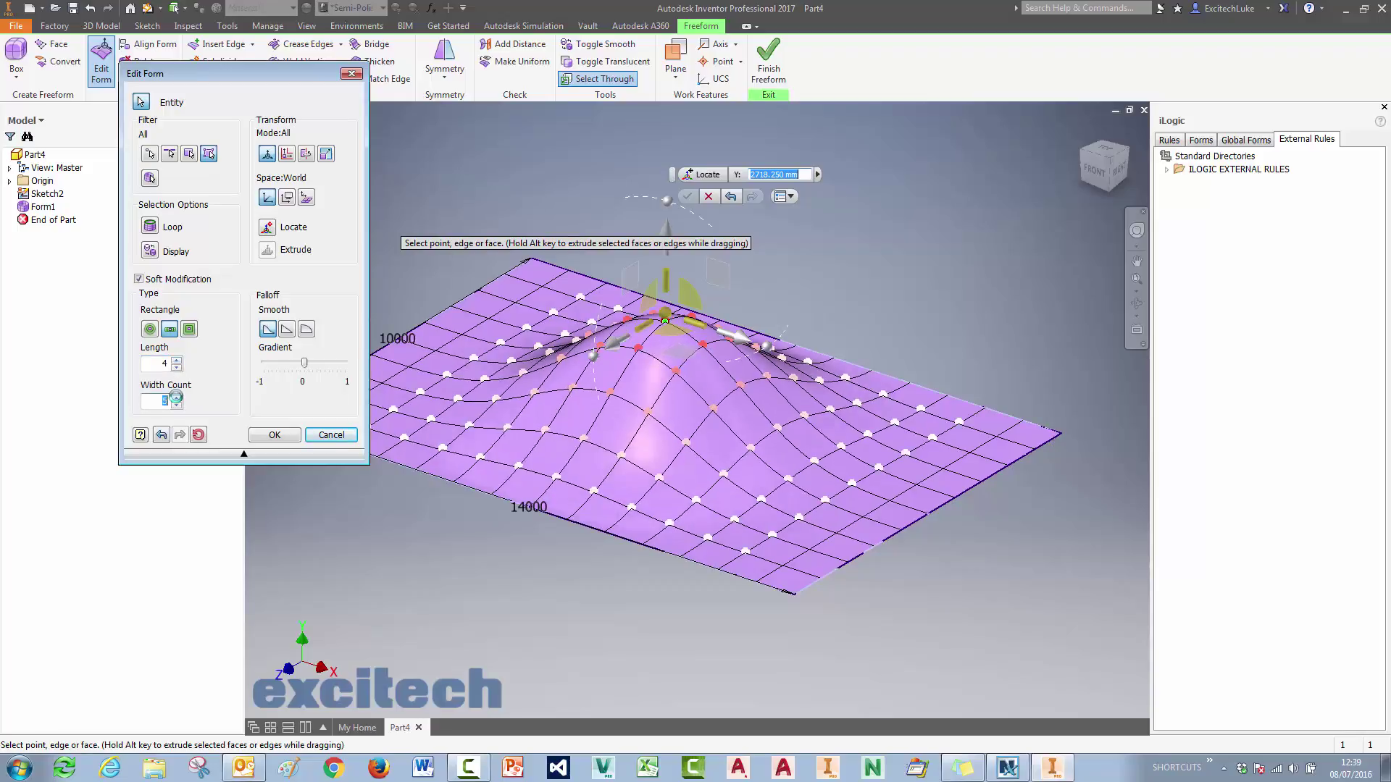
pyautogui.click(177, 397)
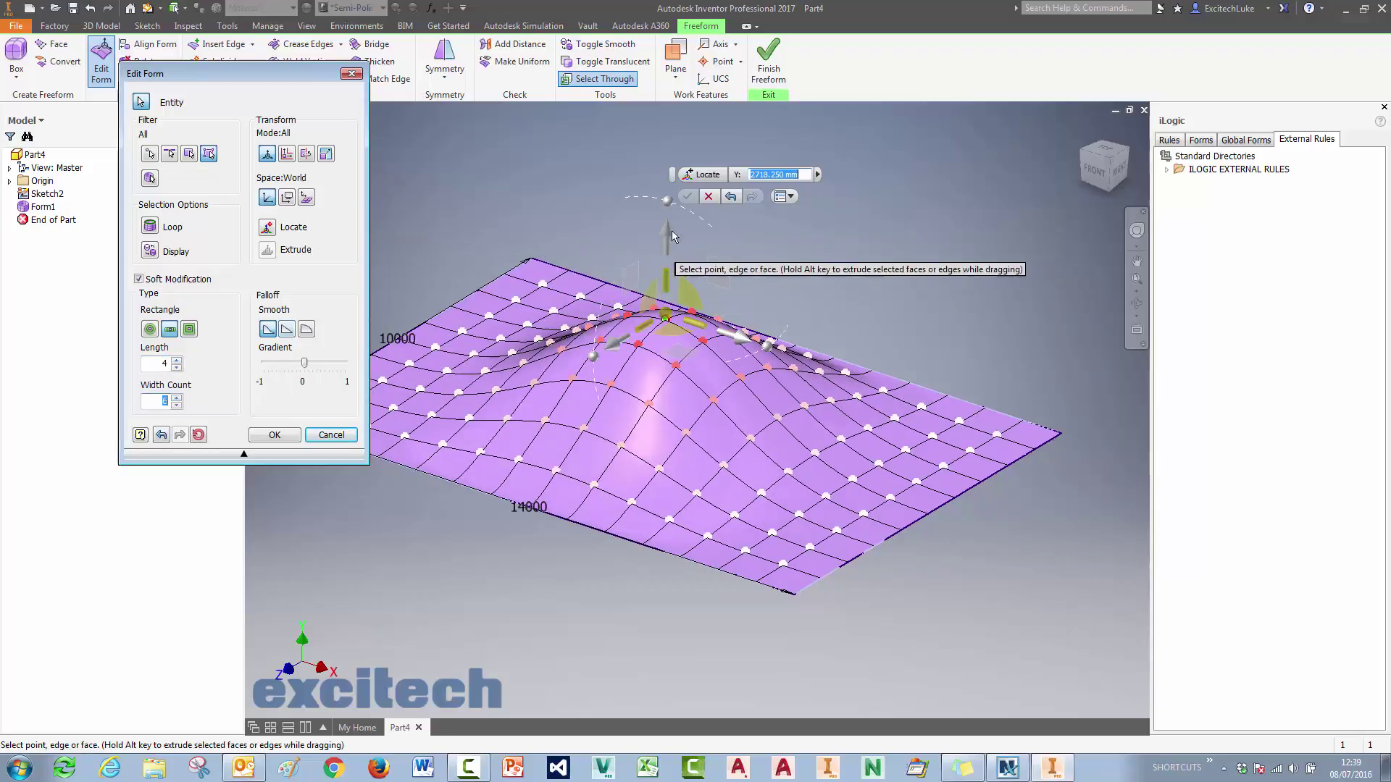
# Lower the surface's raised point to about 1723 mm in Y with a falloff gradient of about -0.02, and finish the freeform.
pyautogui.moveTo(668, 239); pyautogui.dragTo(661, 267)
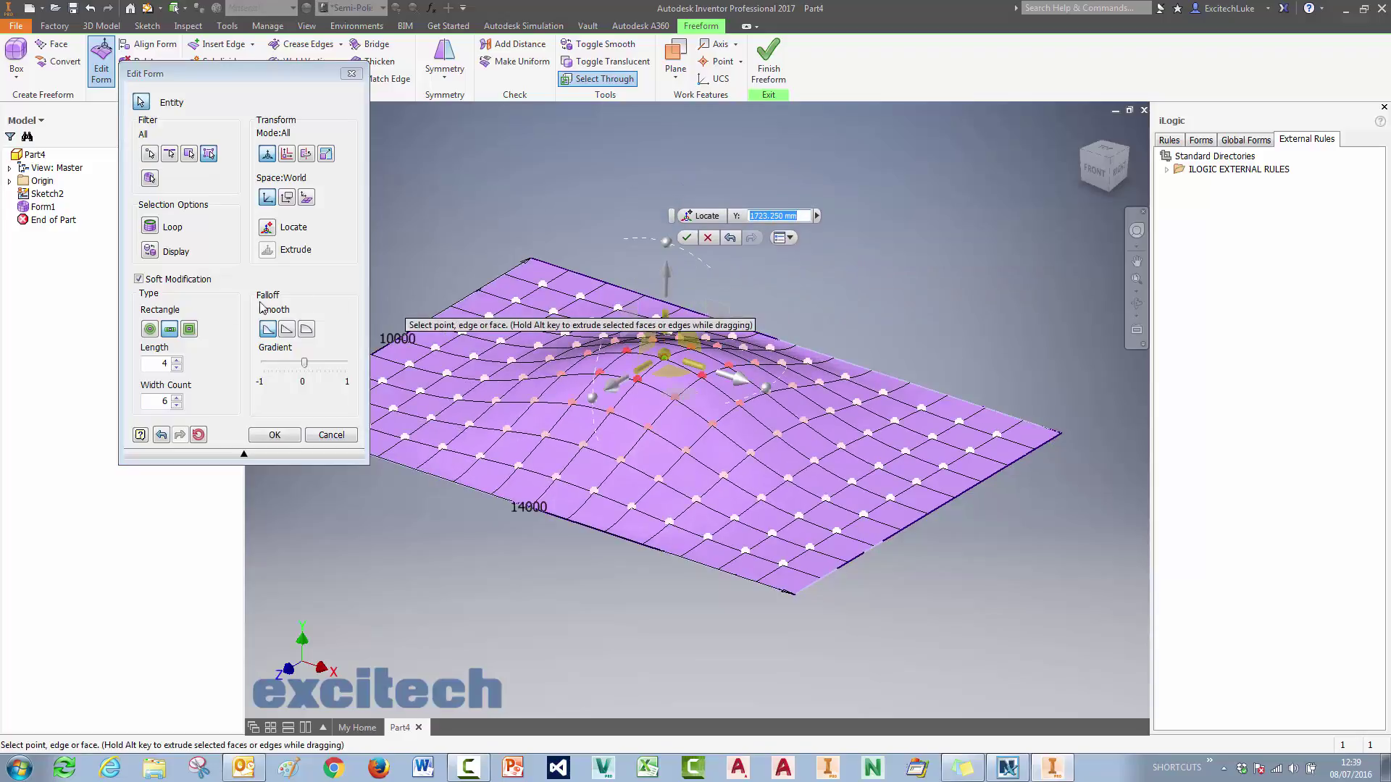
pyautogui.keyDown('shift'); pyautogui.moveTo(632, 227); pyautogui.dragTo(580, 242, button='middle'); pyautogui.keyUp('shift')
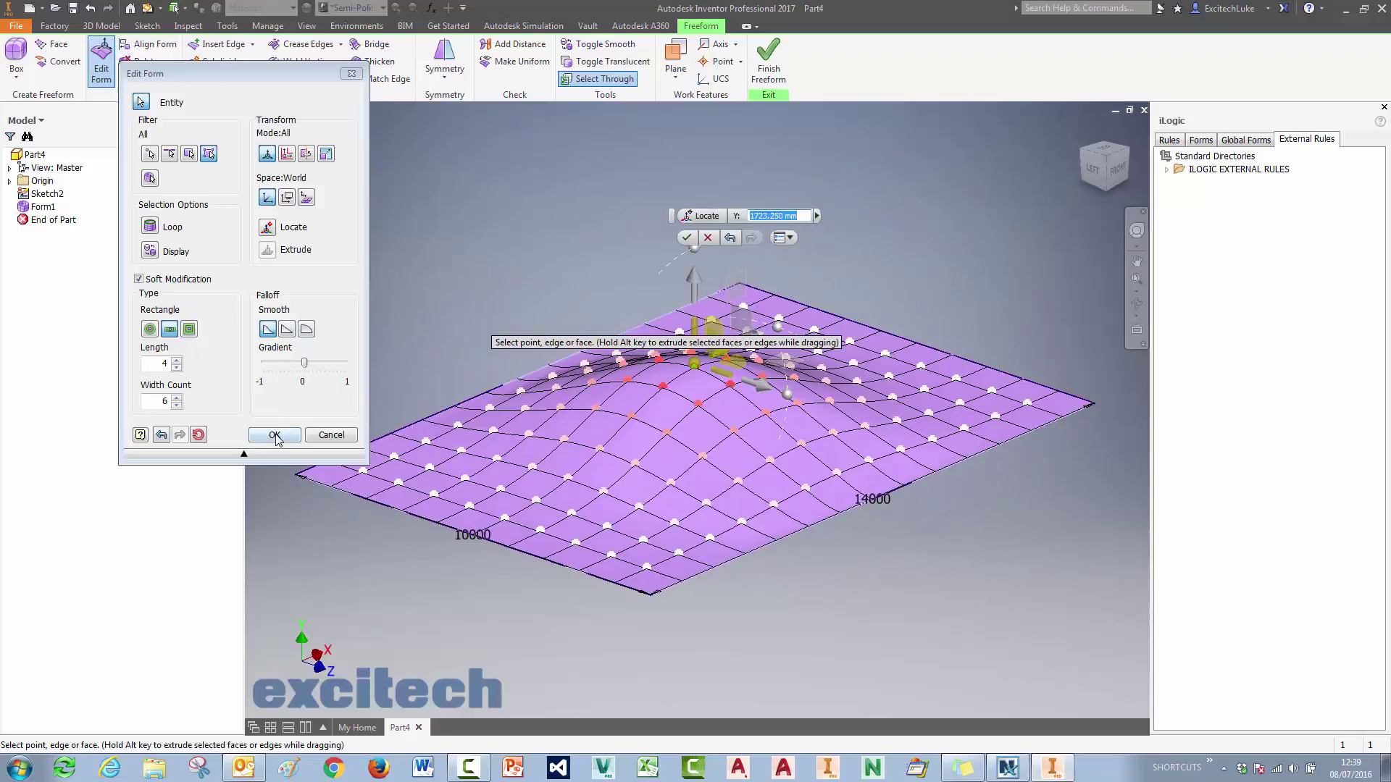
pyautogui.click(308, 362)
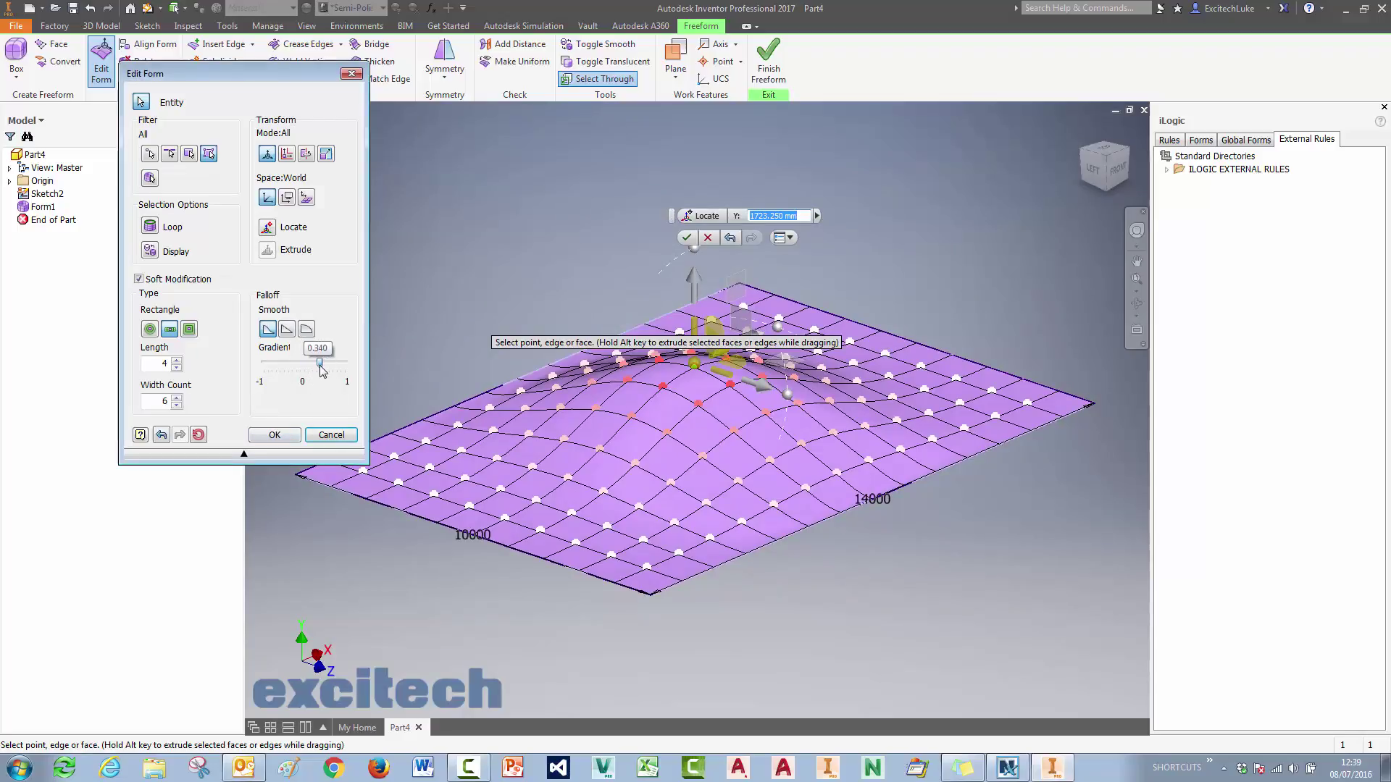
pyautogui.moveTo(323, 371); pyautogui.dragTo(305, 372)
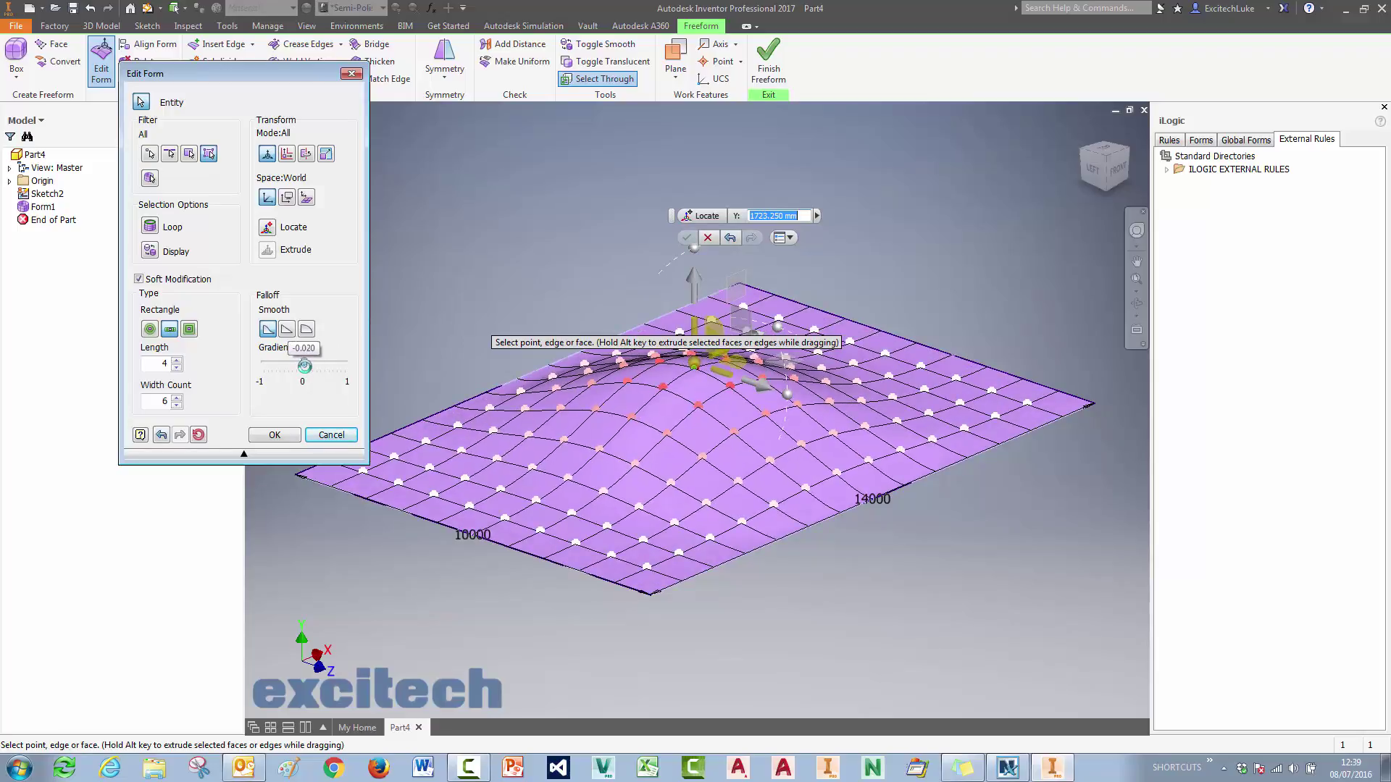
pyautogui.click(279, 436)
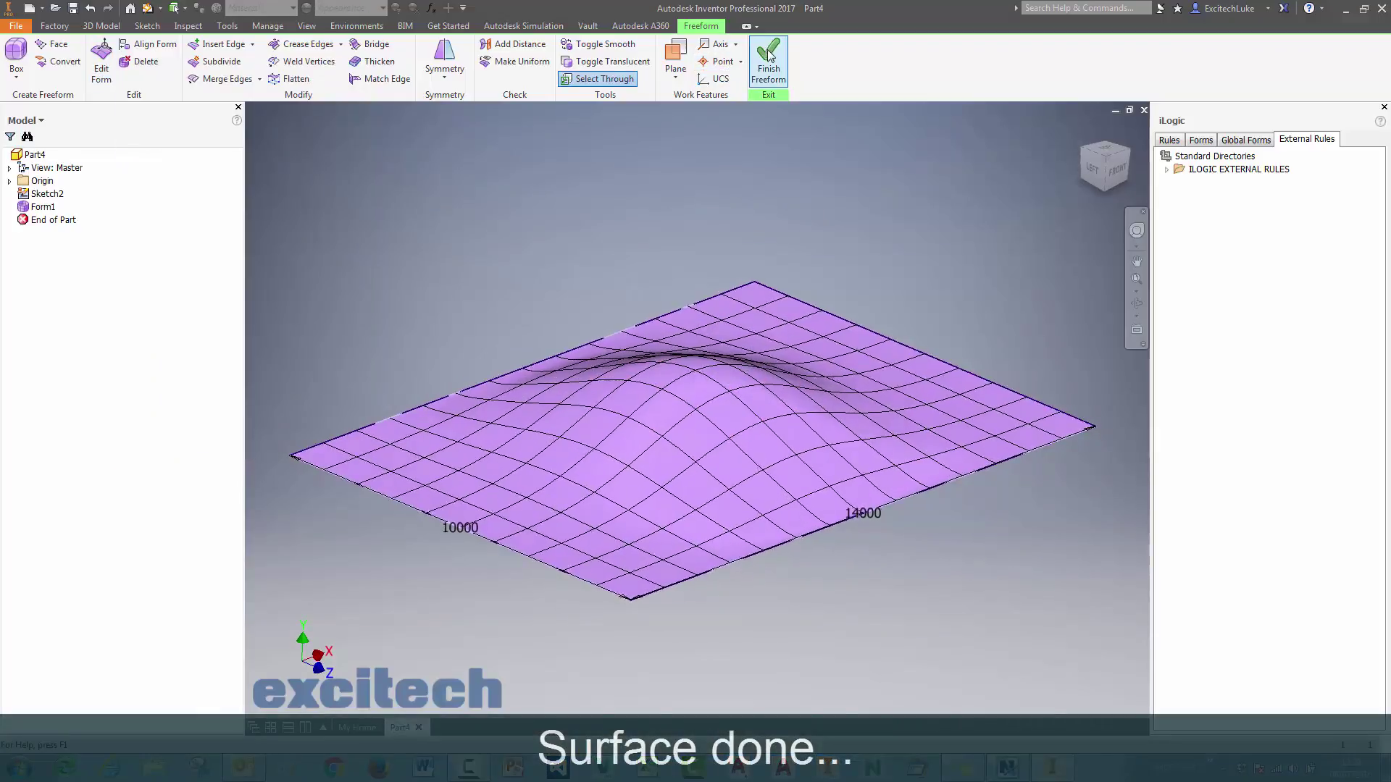
pyautogui.click(769, 61)
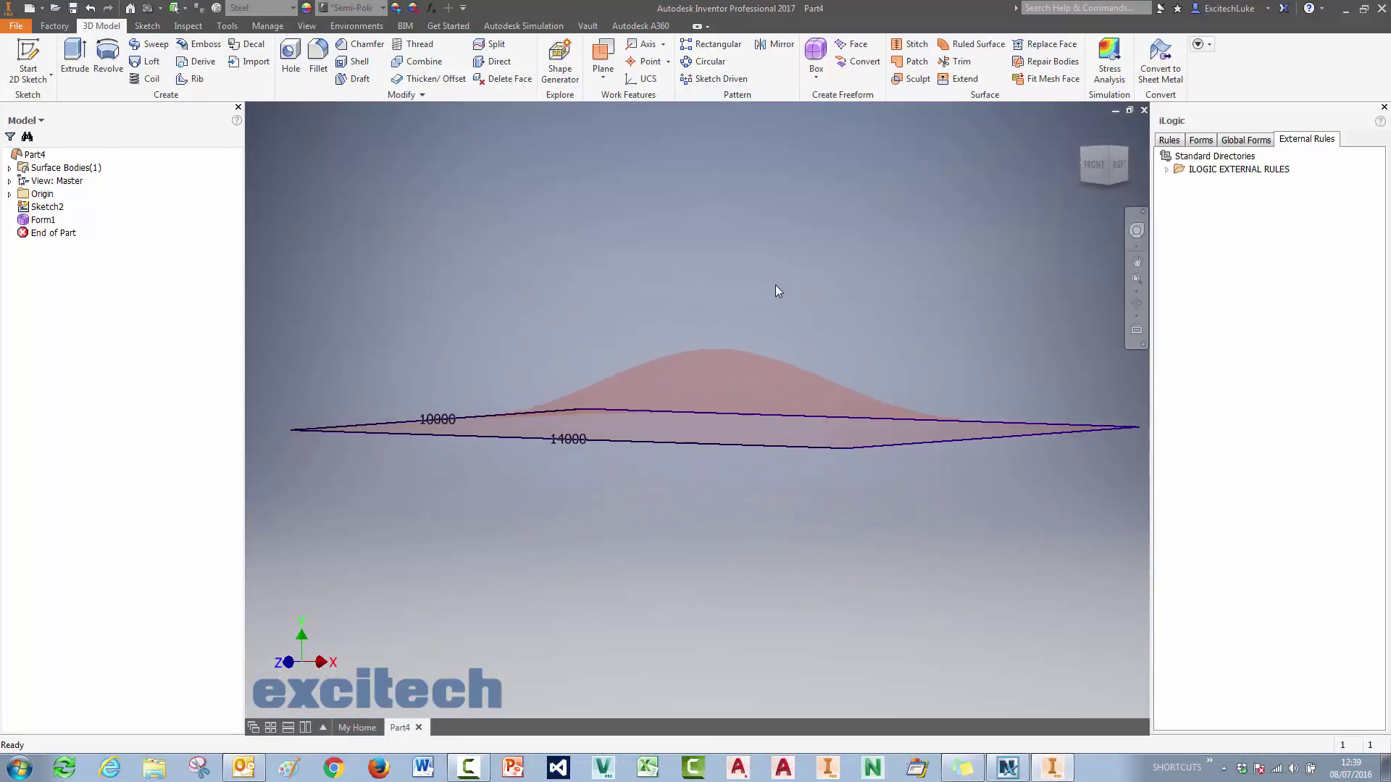
pyautogui.click(58, 208)
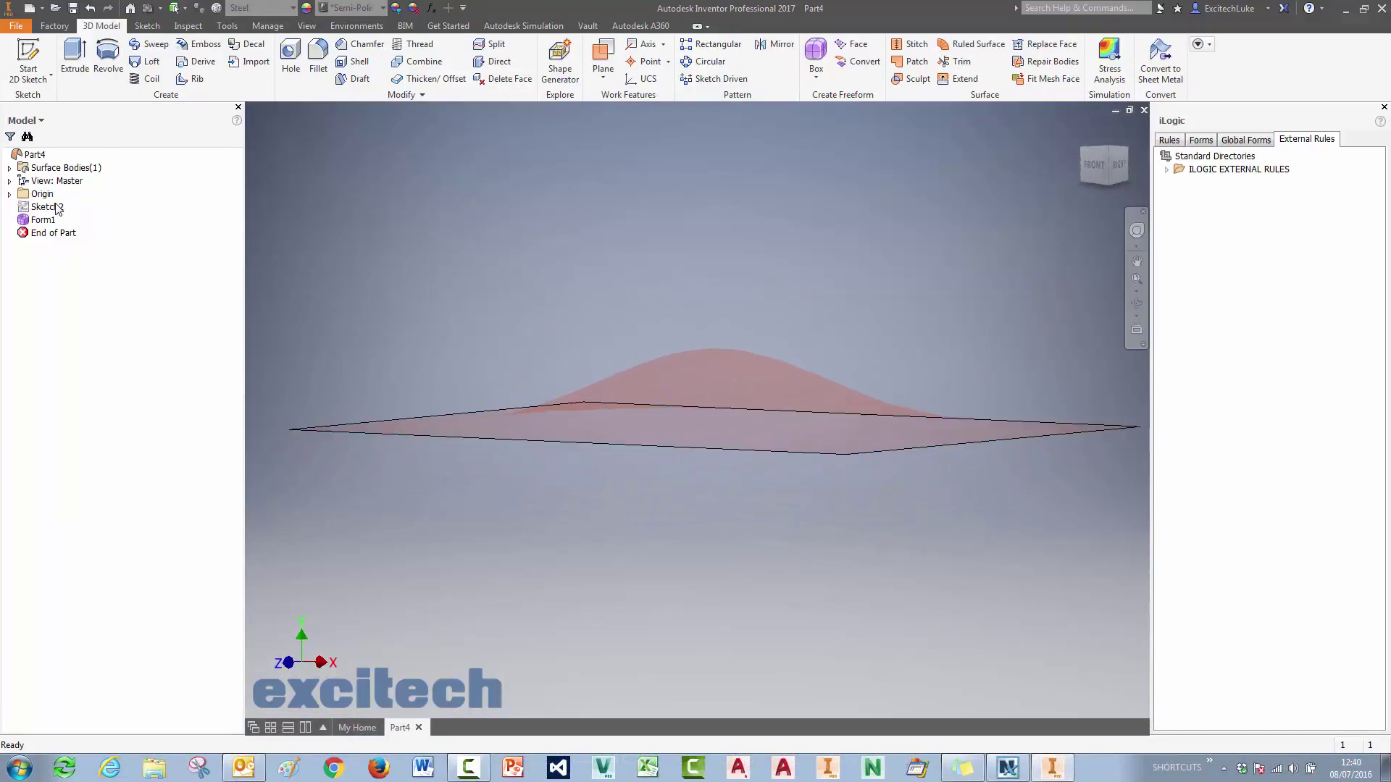
pyautogui.rightClick(58, 208)
pyautogui.click(73, 285)
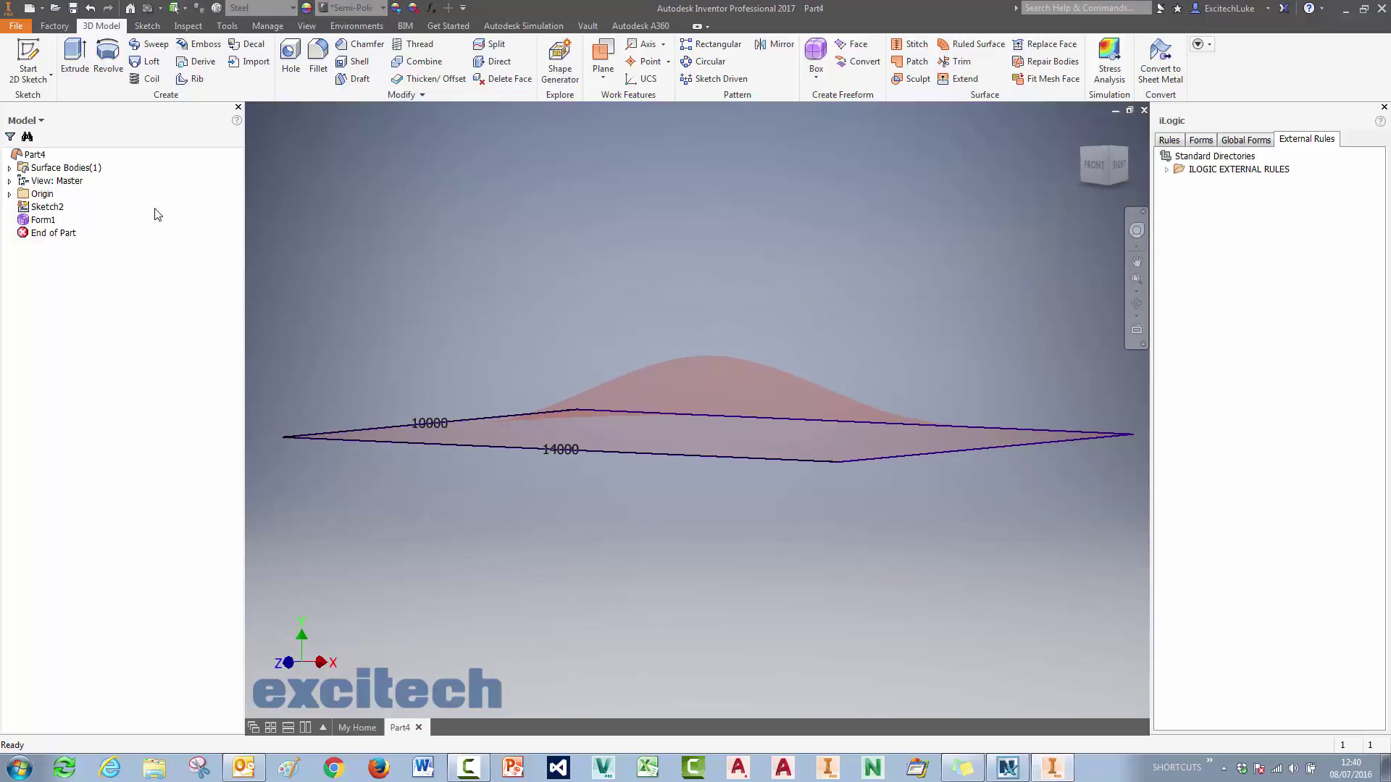
# Make the YZ and XY origin planes visible.
pyautogui.rightClick(52, 208)
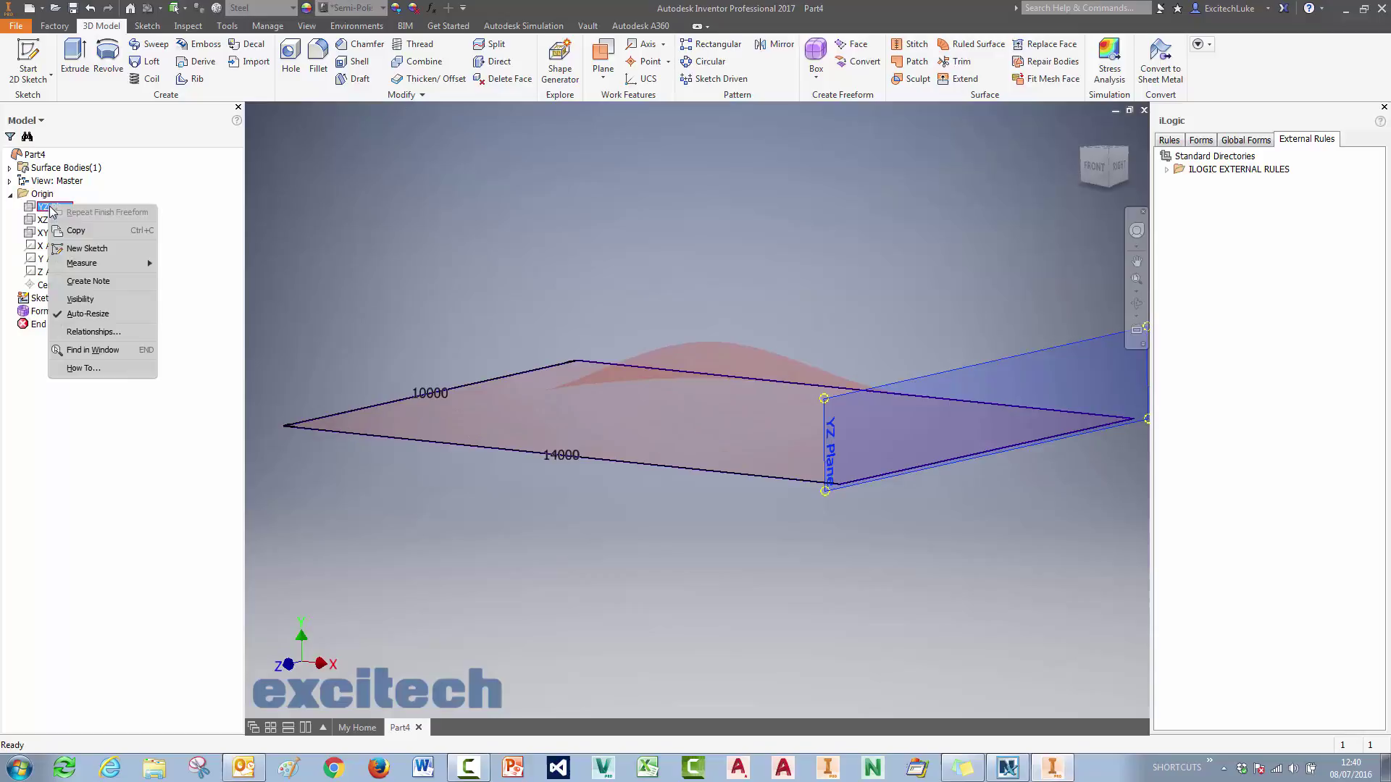
pyautogui.press('v')
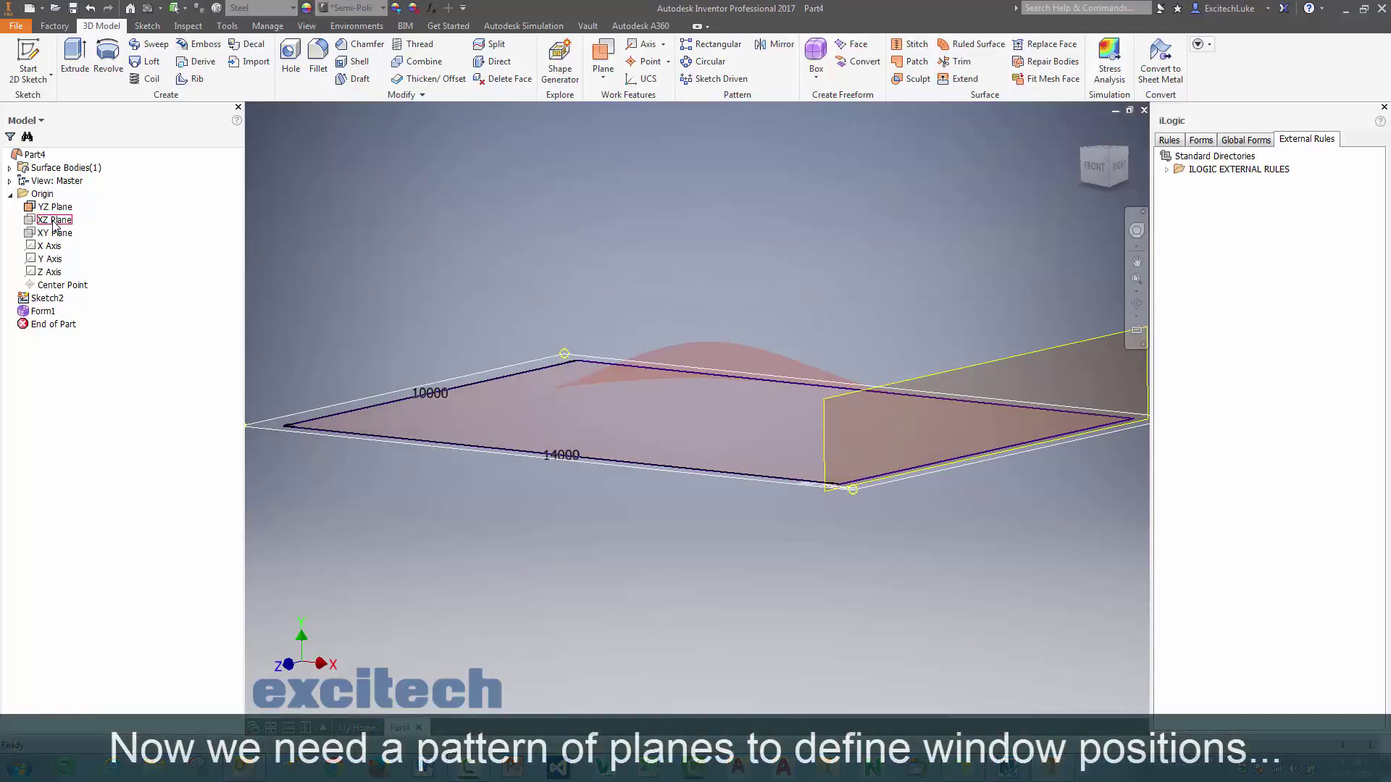
pyautogui.rightClick(55, 233)
pyautogui.click(72, 309)
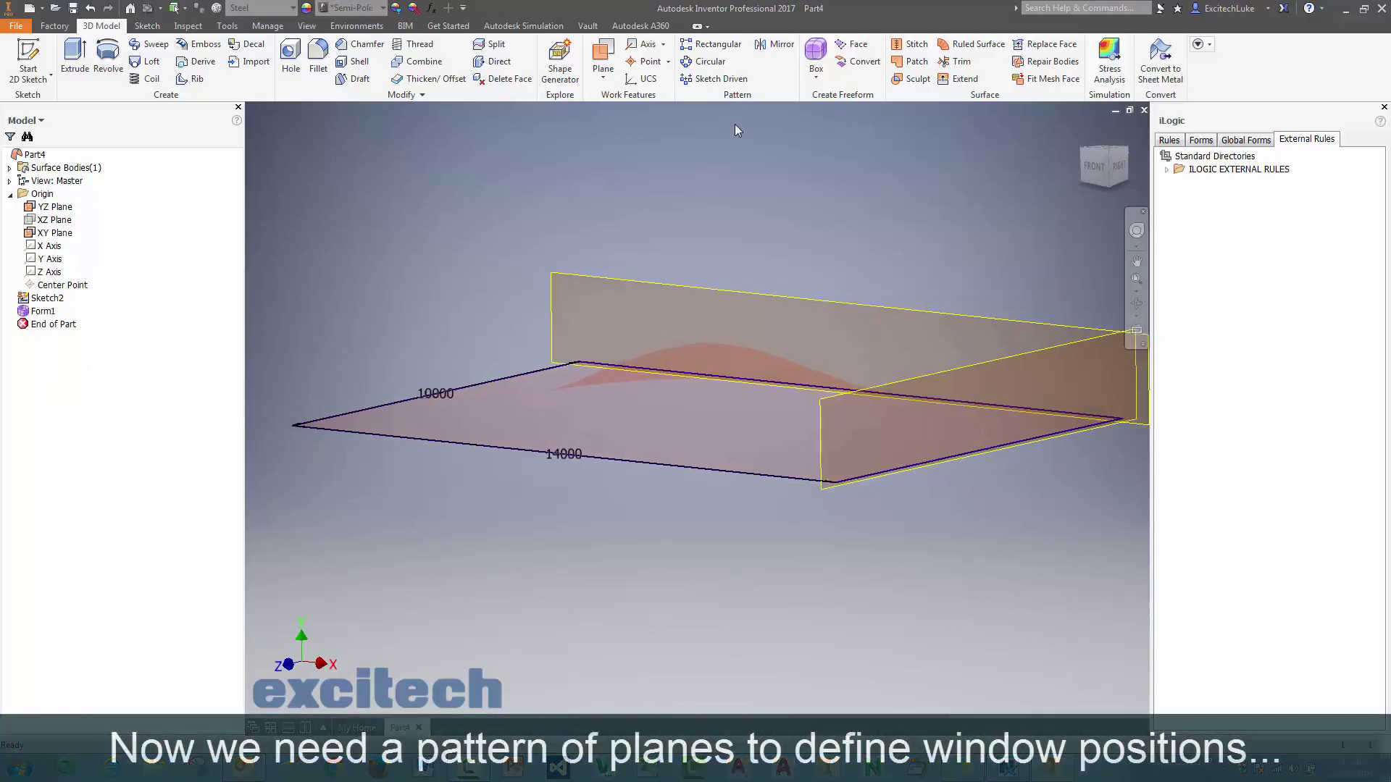
# Create a rectangular pattern of the YZ plane across the surface with 15 instances at a spacing of d2/14, linked to the 14000 dimension.
pyautogui.click(711, 44)
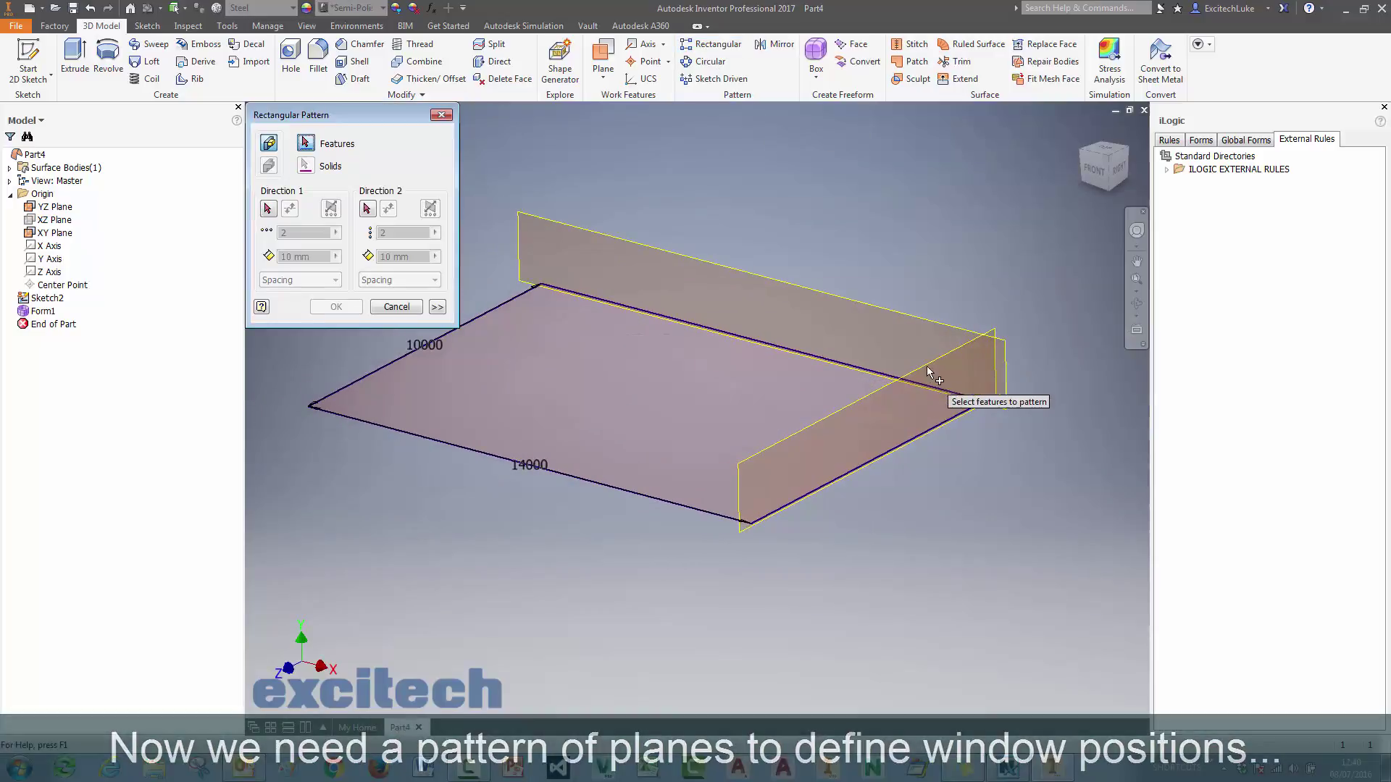
pyautogui.click(929, 368)
pyautogui.click(268, 211)
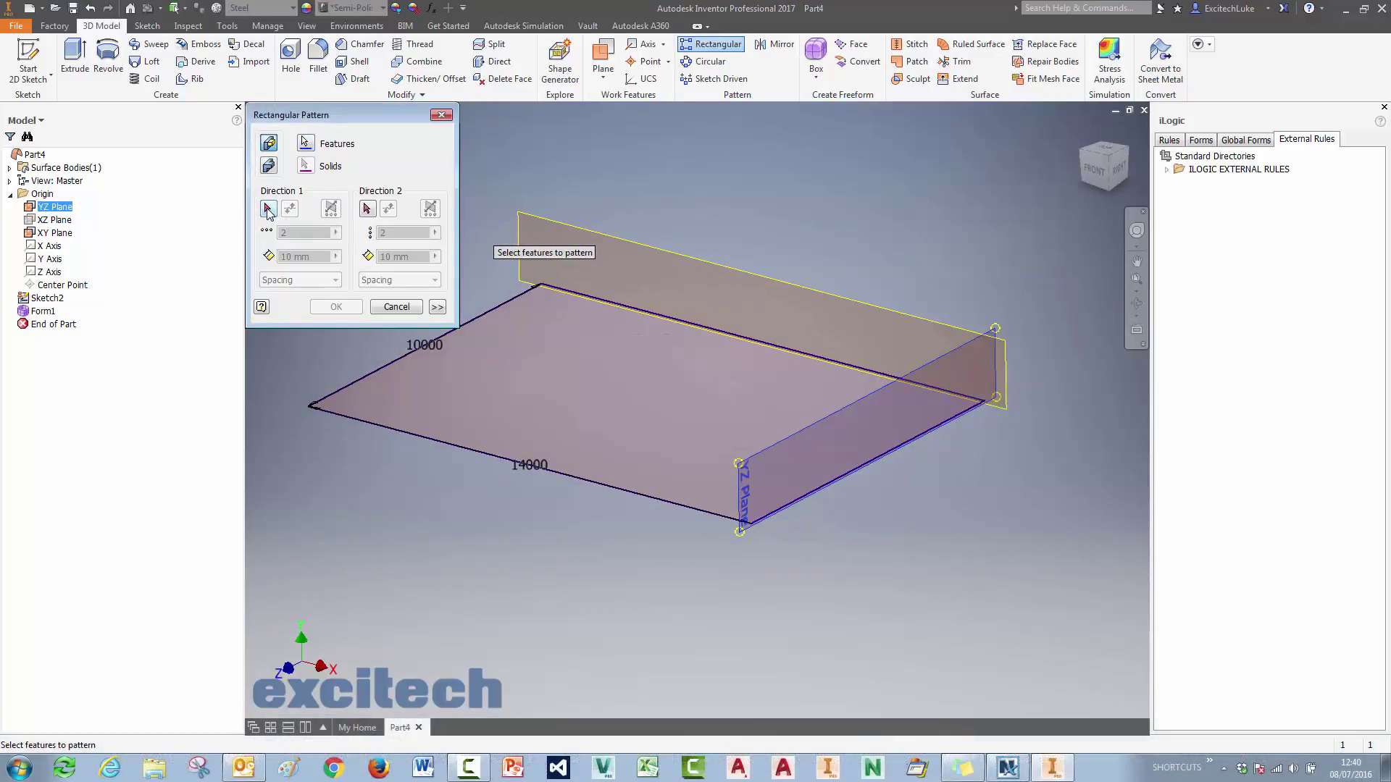
pyautogui.click(922, 352)
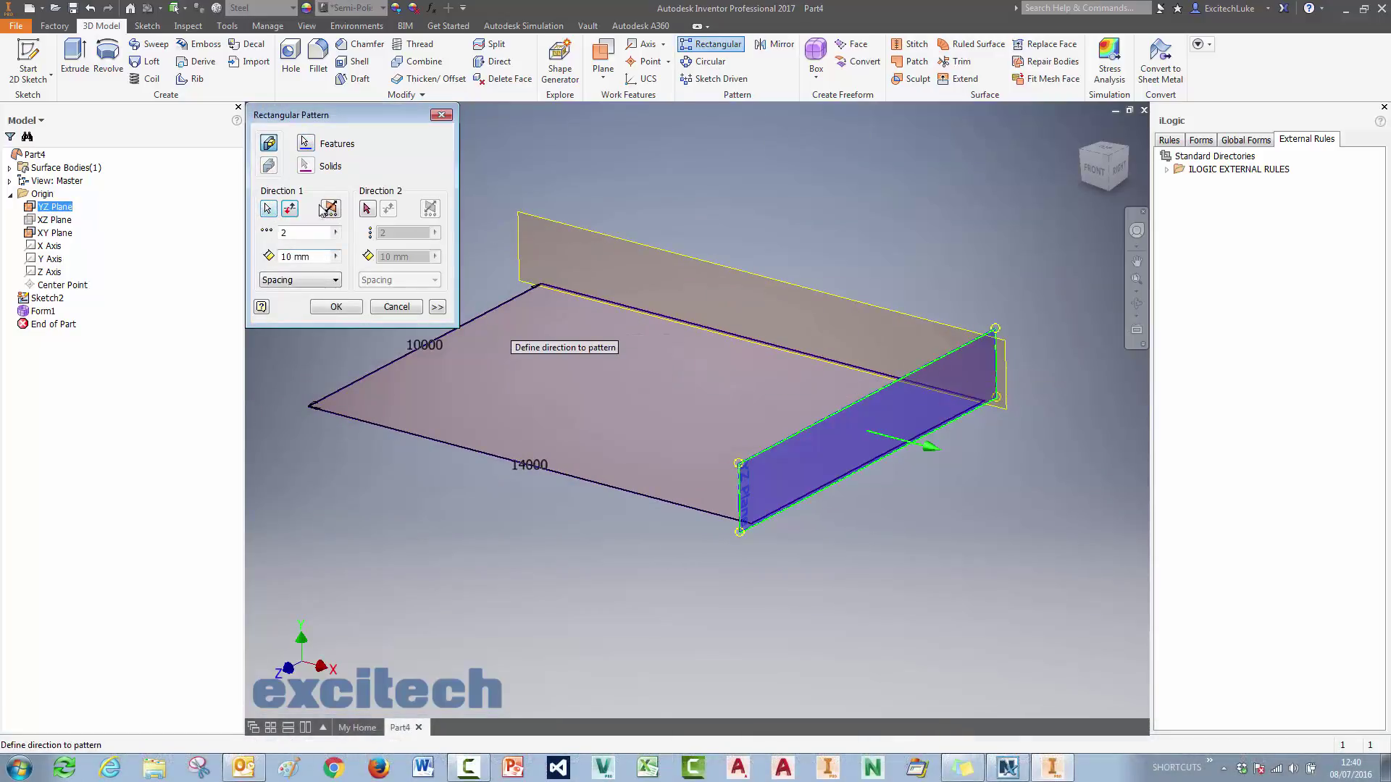
pyautogui.write('15')
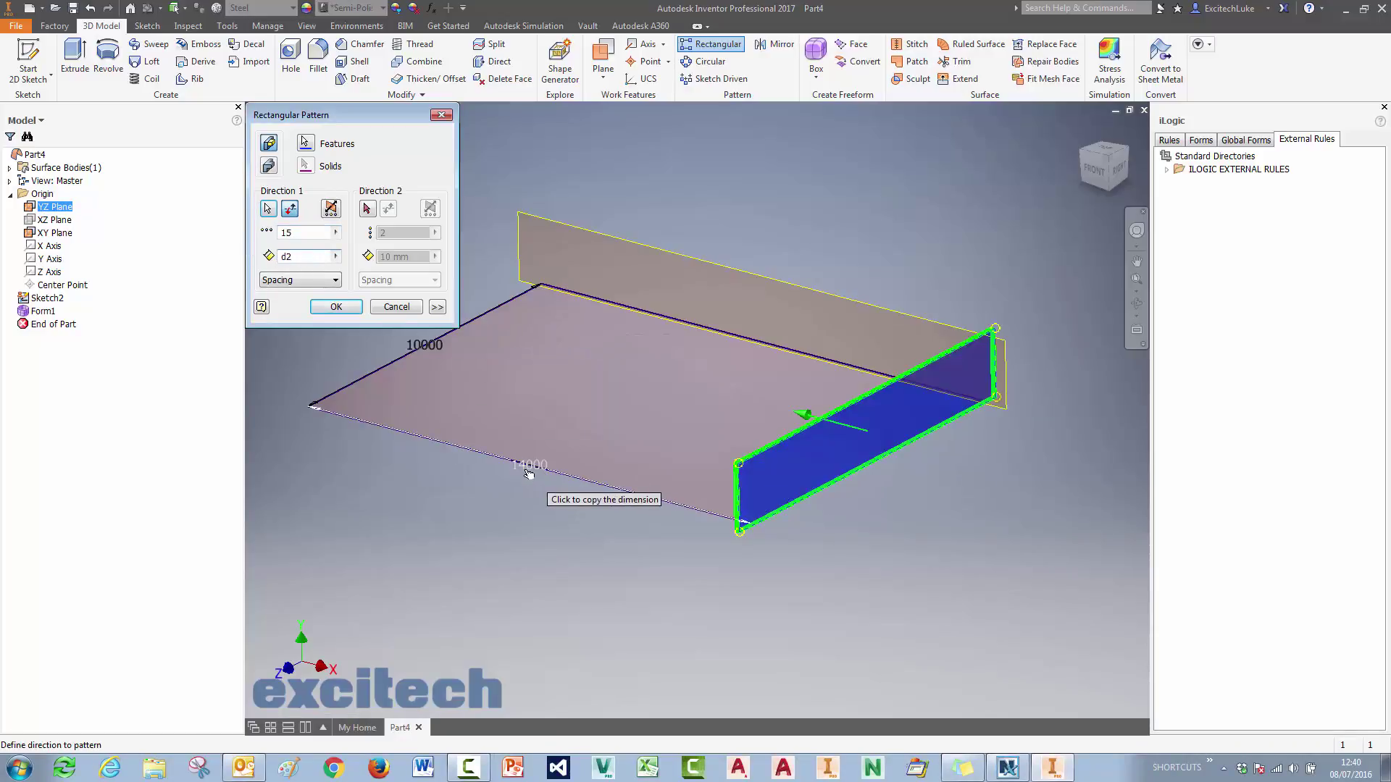
pyautogui.write('/14')
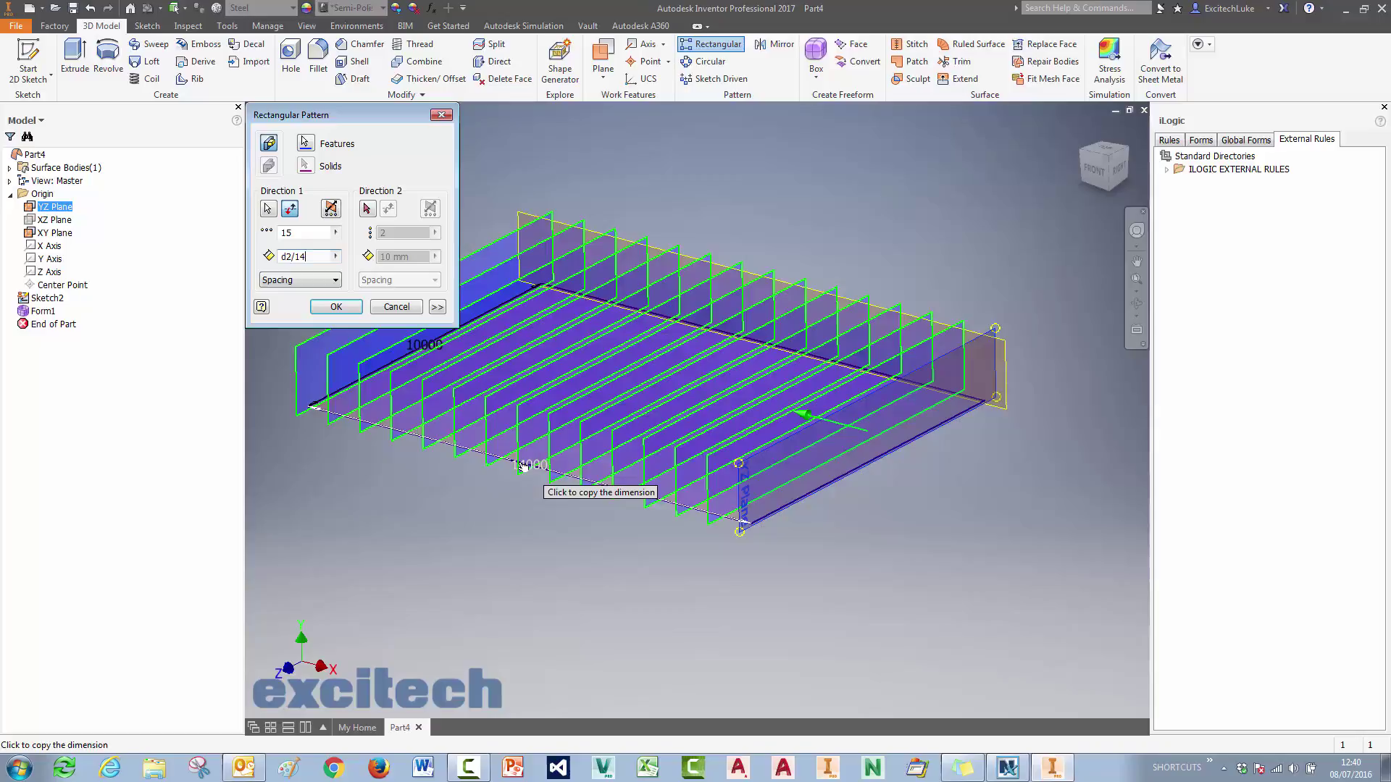
pyautogui.keyDown('shift'); pyautogui.moveTo(520, 462); pyautogui.dragTo(520, 410, button='middle'); pyautogui.keyUp('shift')
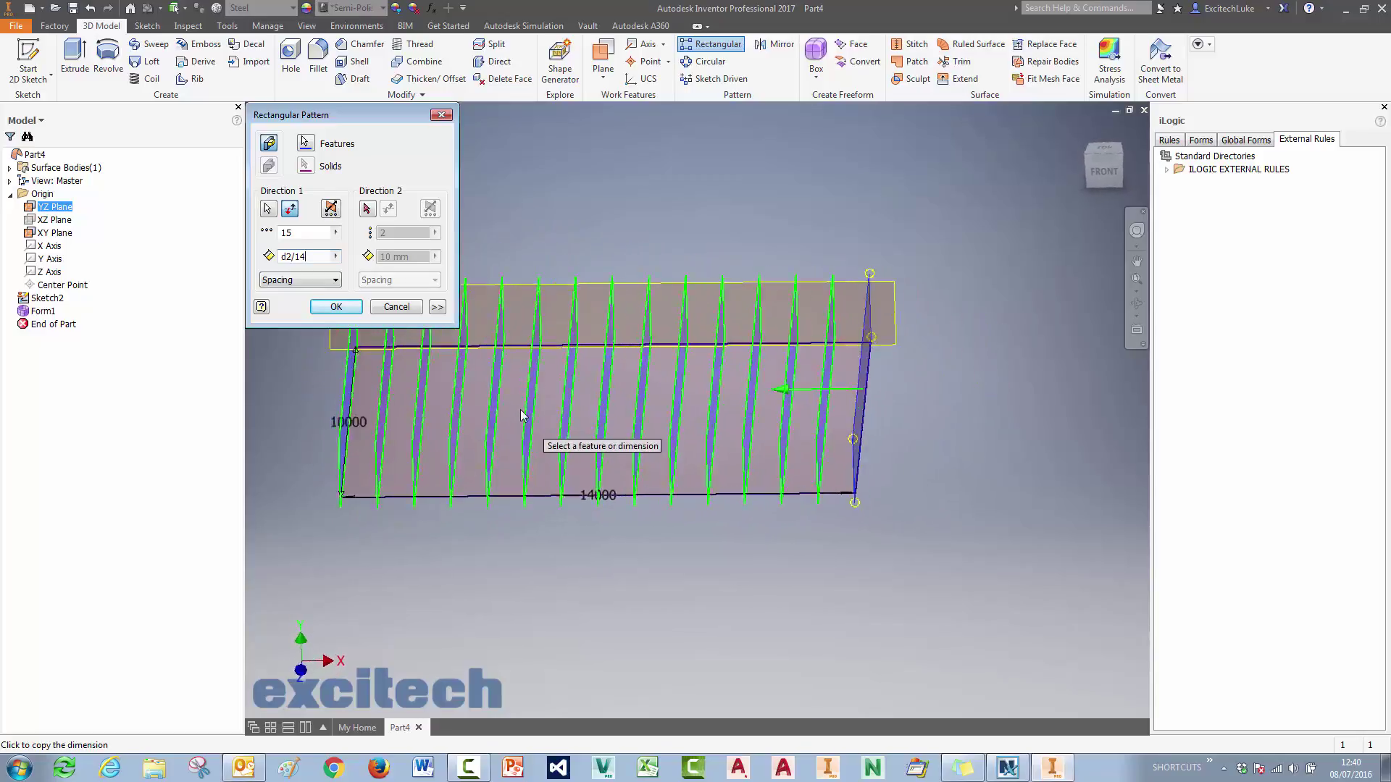
pyautogui.press('F6')
pyautogui.click(336, 307)
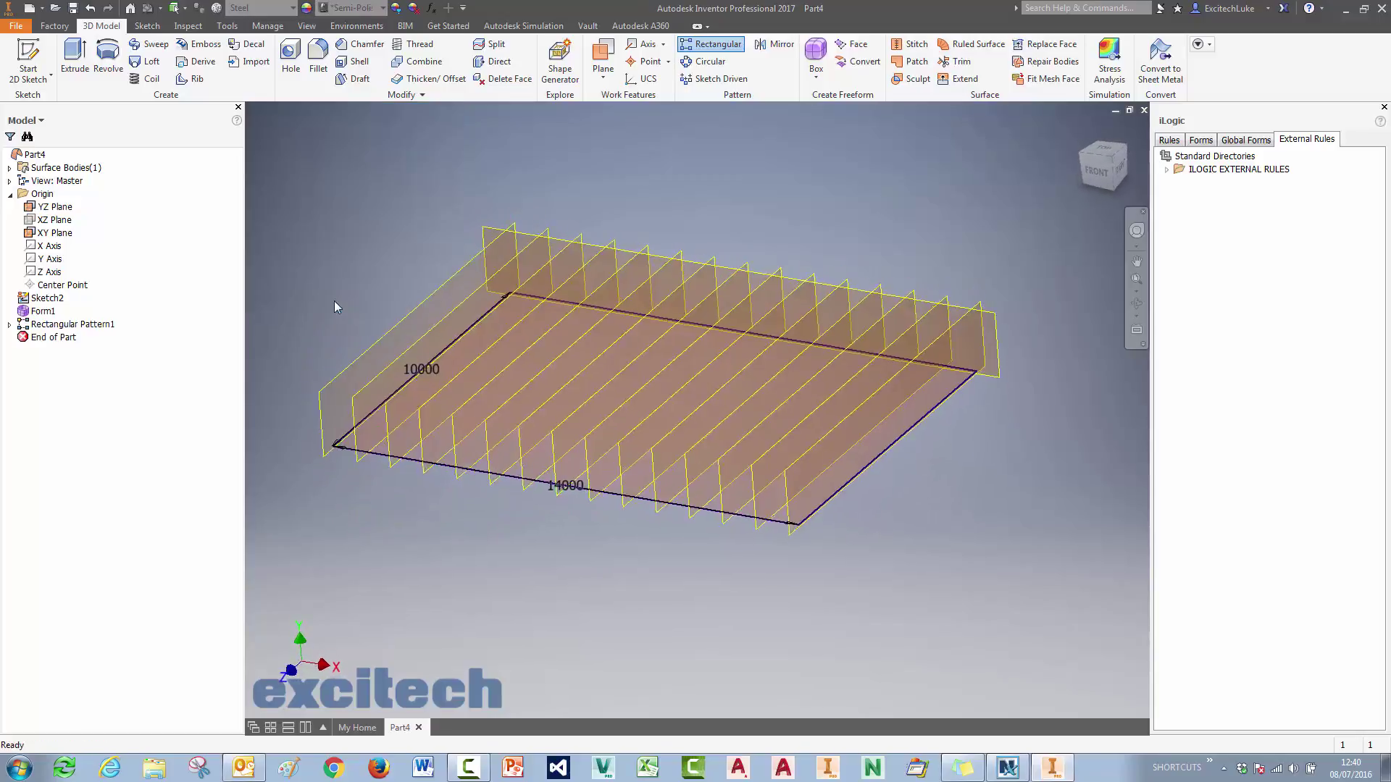
# Create a rectangular pattern of the XY plane across the surface with 11 instances at a spacing of d3/10, linked to the 10000 dimension.
pyautogui.press('Return')
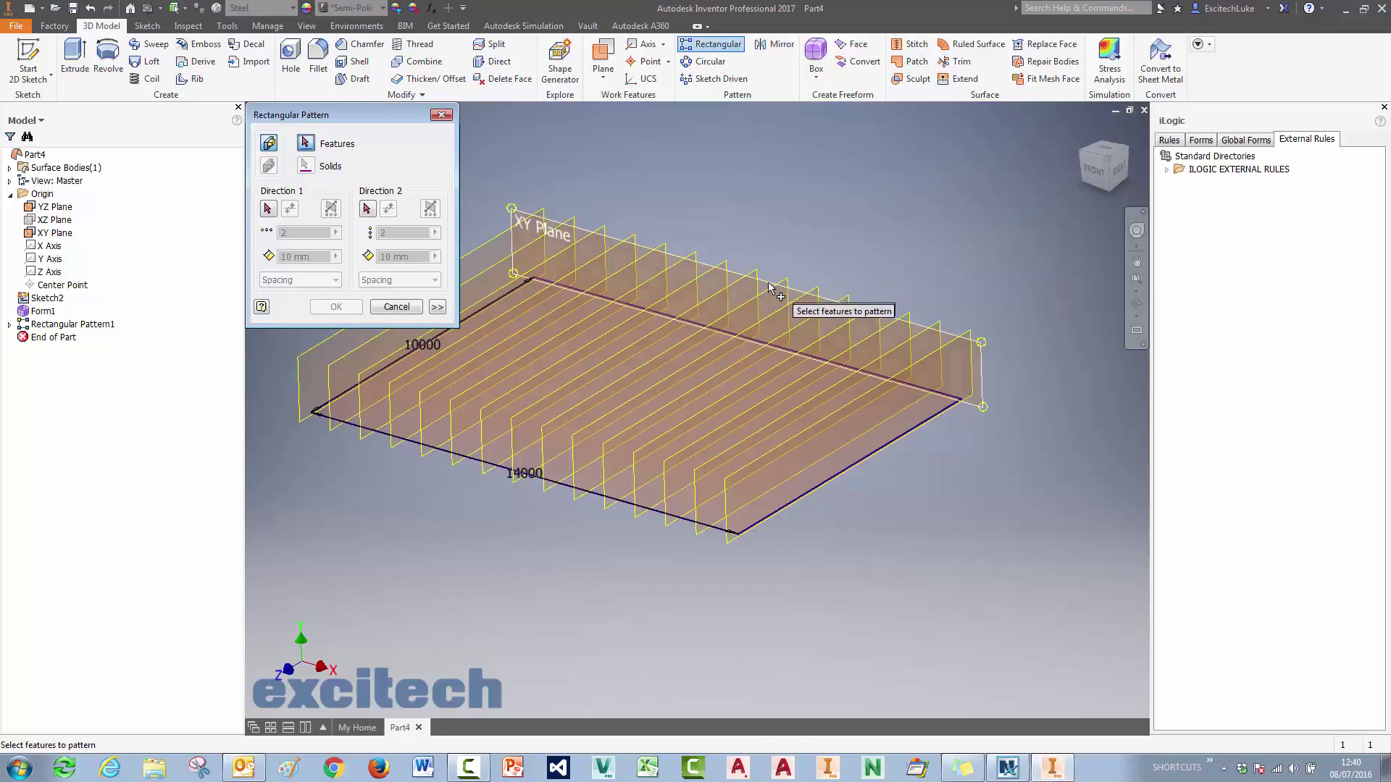
pyautogui.click(765, 279)
pyautogui.keyDown('shift'); pyautogui.moveTo(764, 279); pyautogui.dragTo(728, 278, button='middle'); pyautogui.keyUp('shift')
pyautogui.click(267, 208)
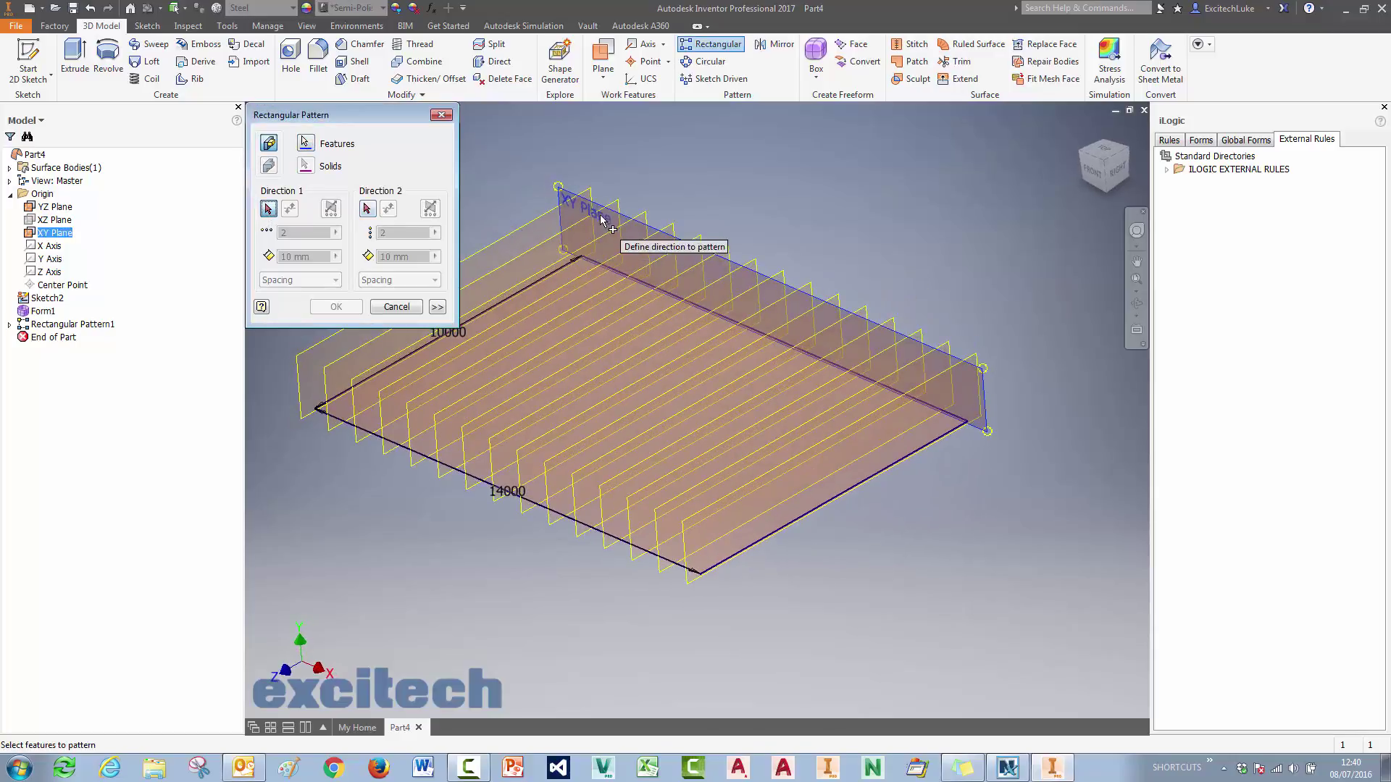
pyautogui.click(627, 221)
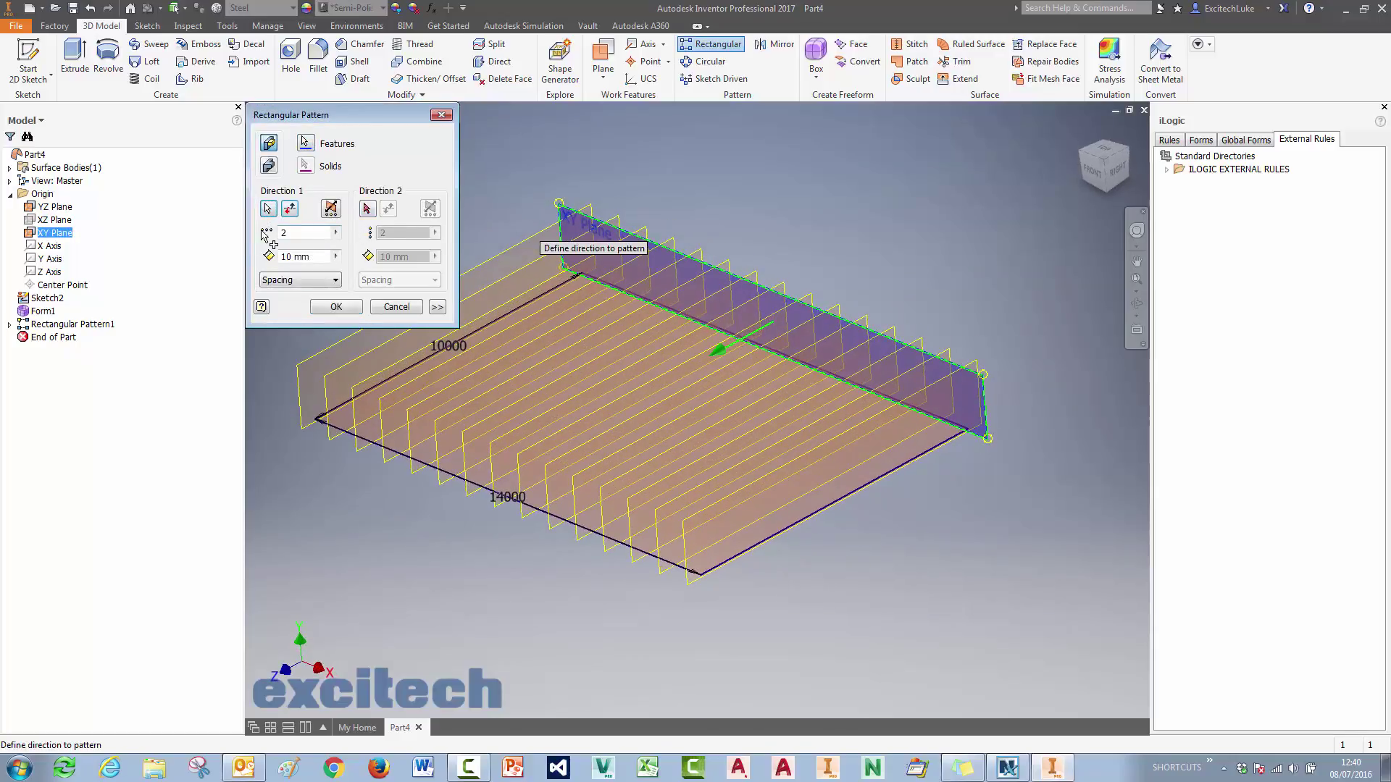
pyautogui.write('11')
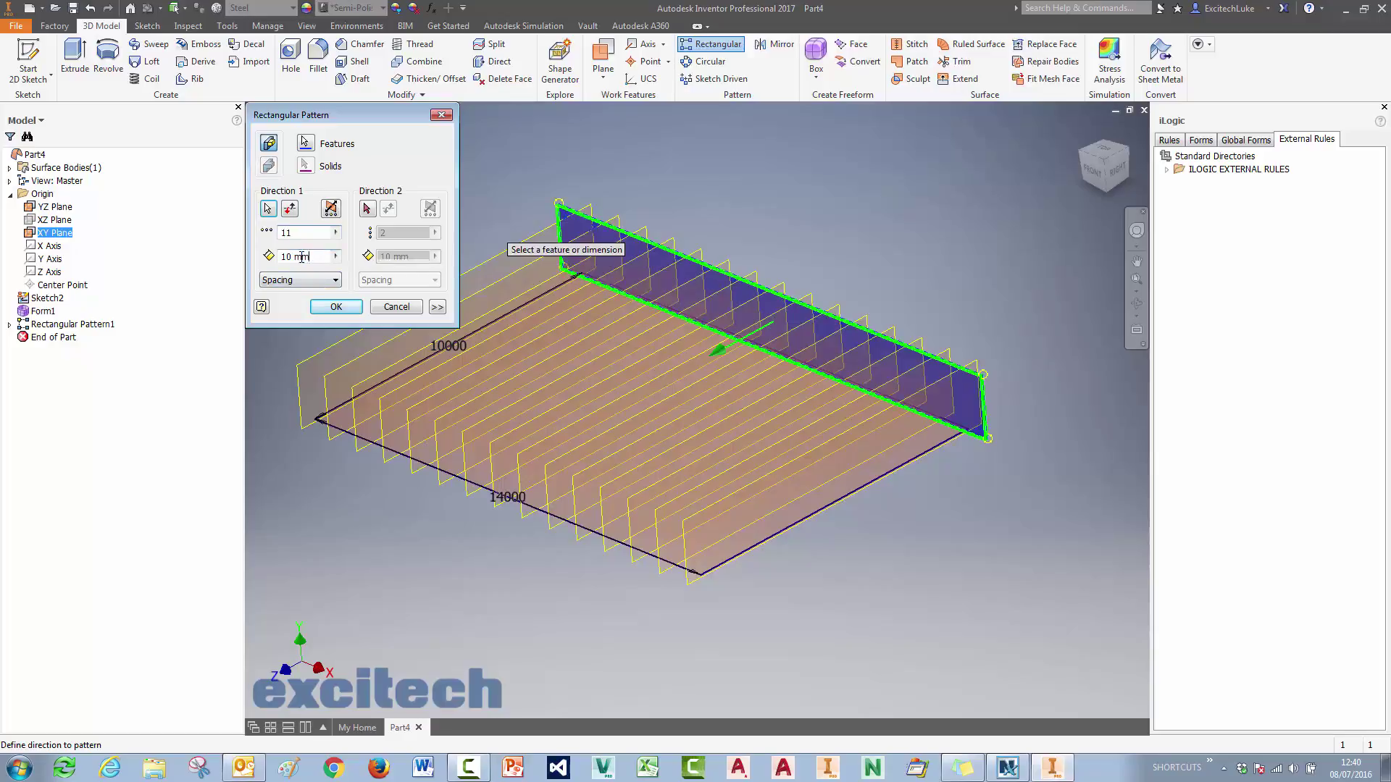
pyautogui.click(464, 353)
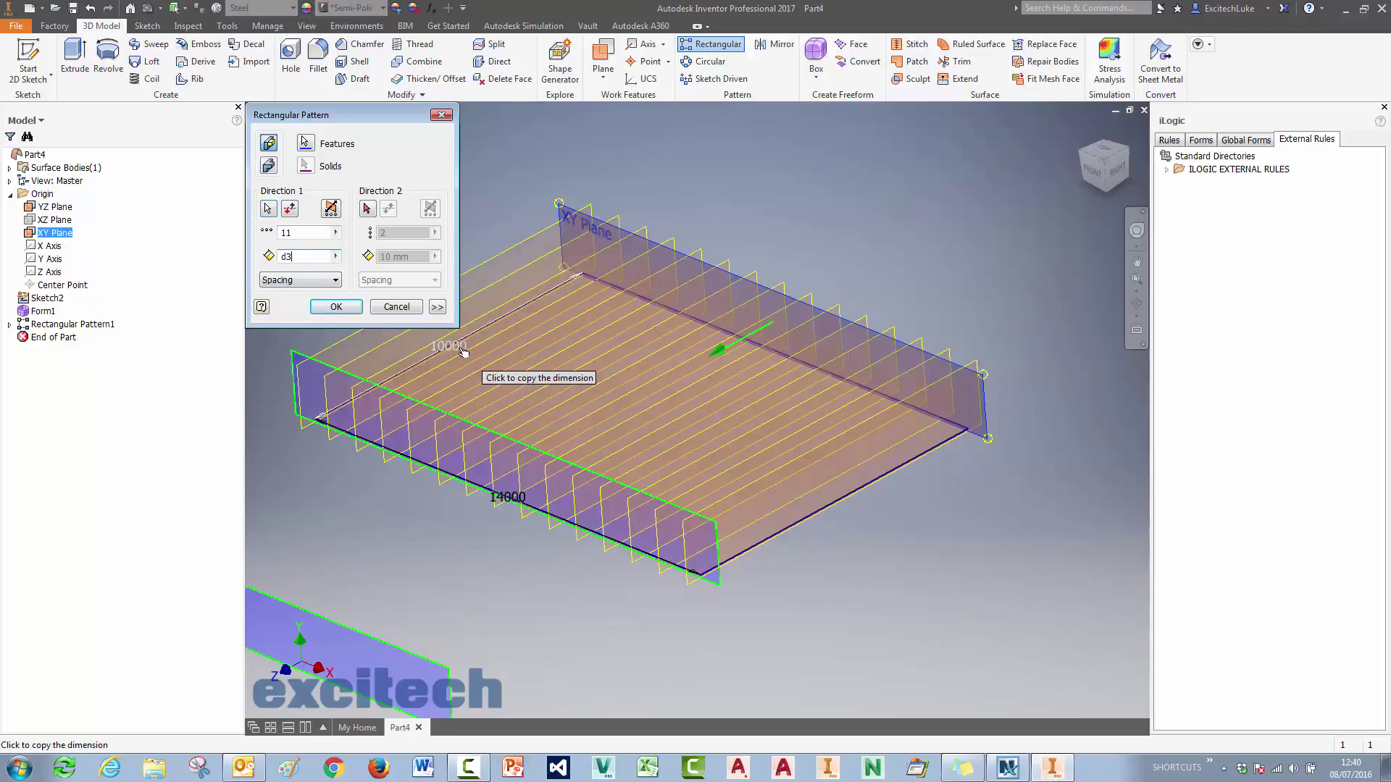
pyautogui.write('/10')
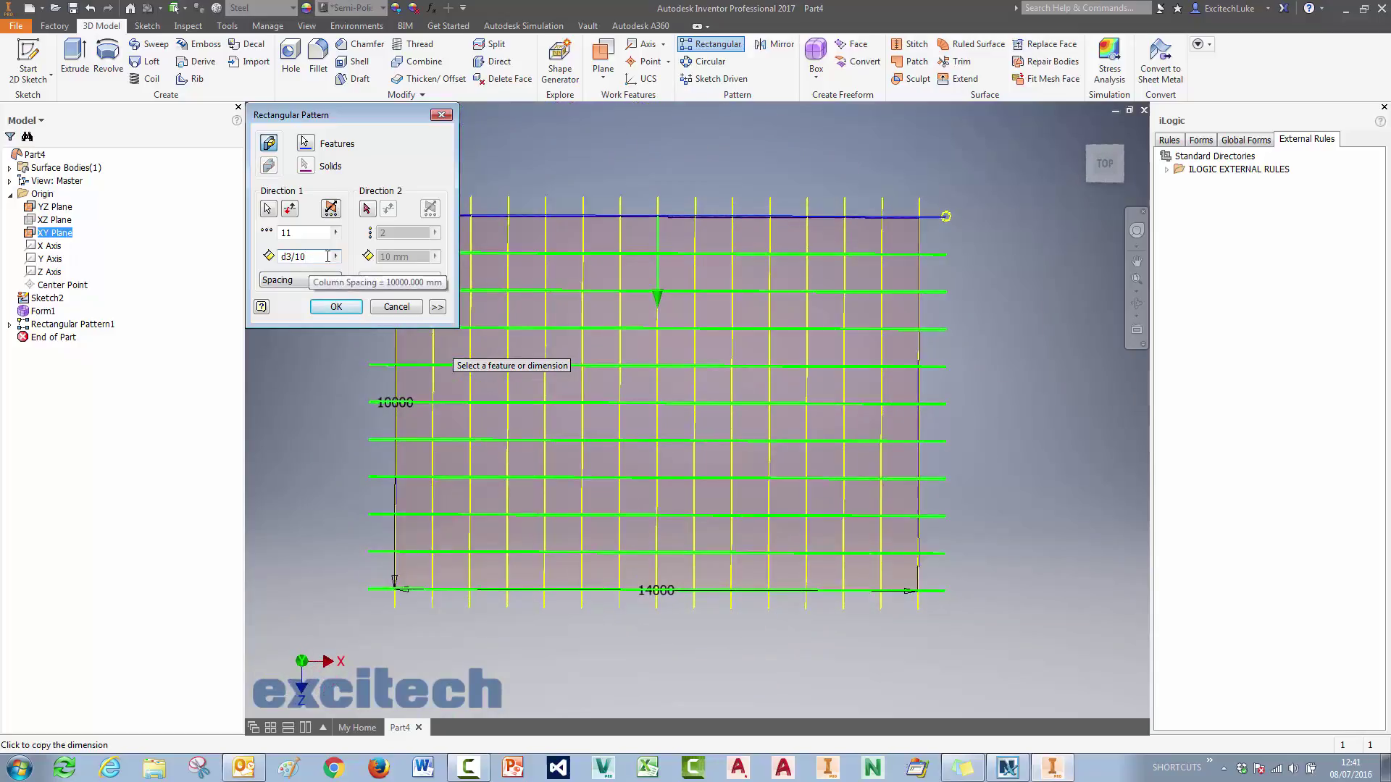
pyautogui.click(336, 307)
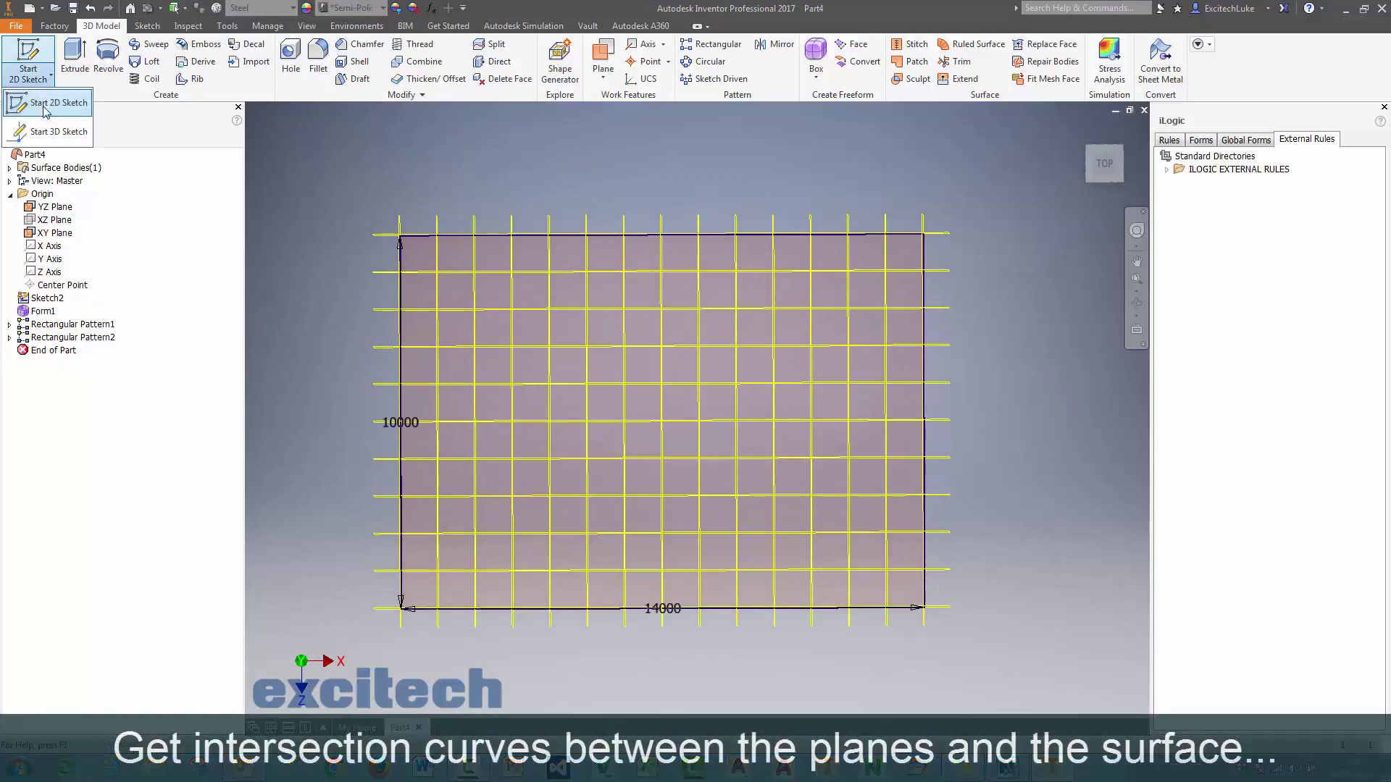
# Start a 3D sketch and create an intersection curve between the surface and the outermost patterned YZ plane beside the 10000 dimension.
pyautogui.click(47, 129)
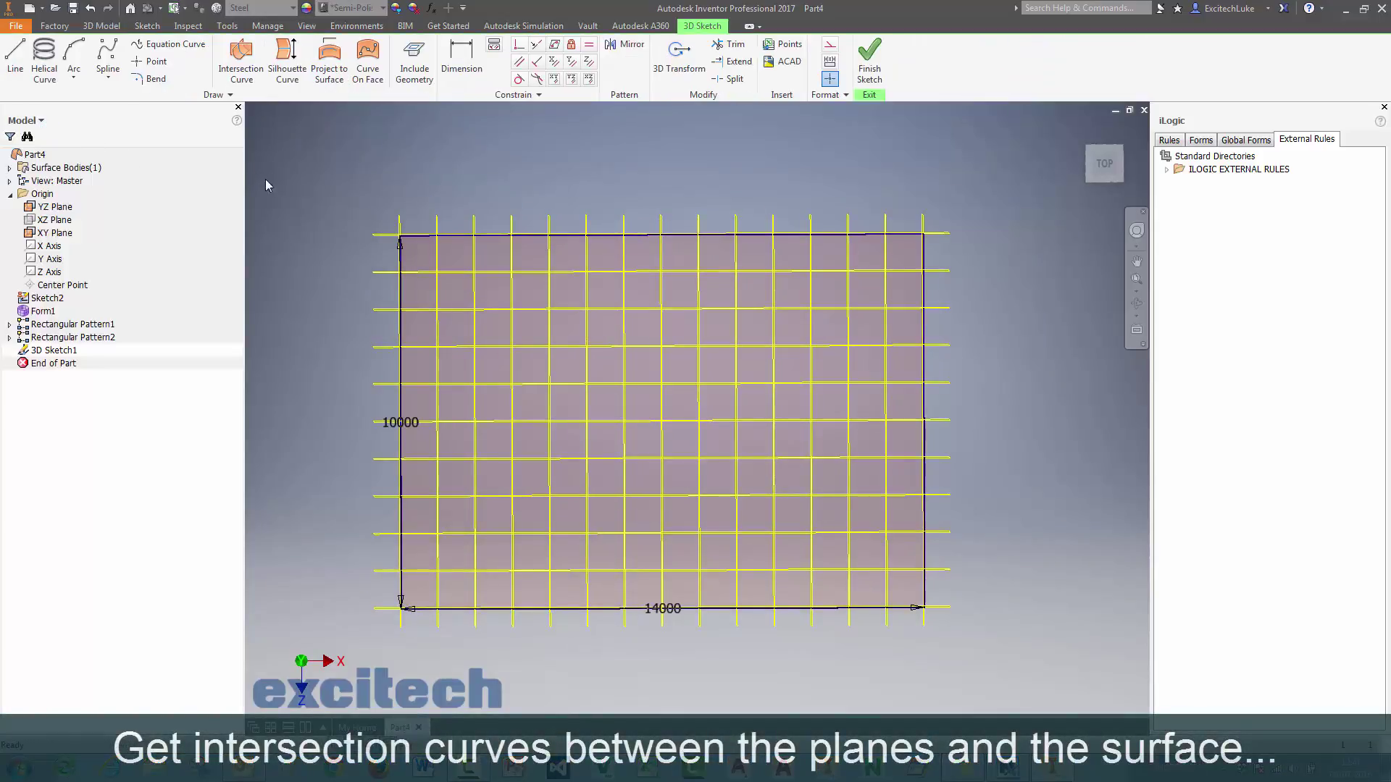
pyautogui.click(241, 69)
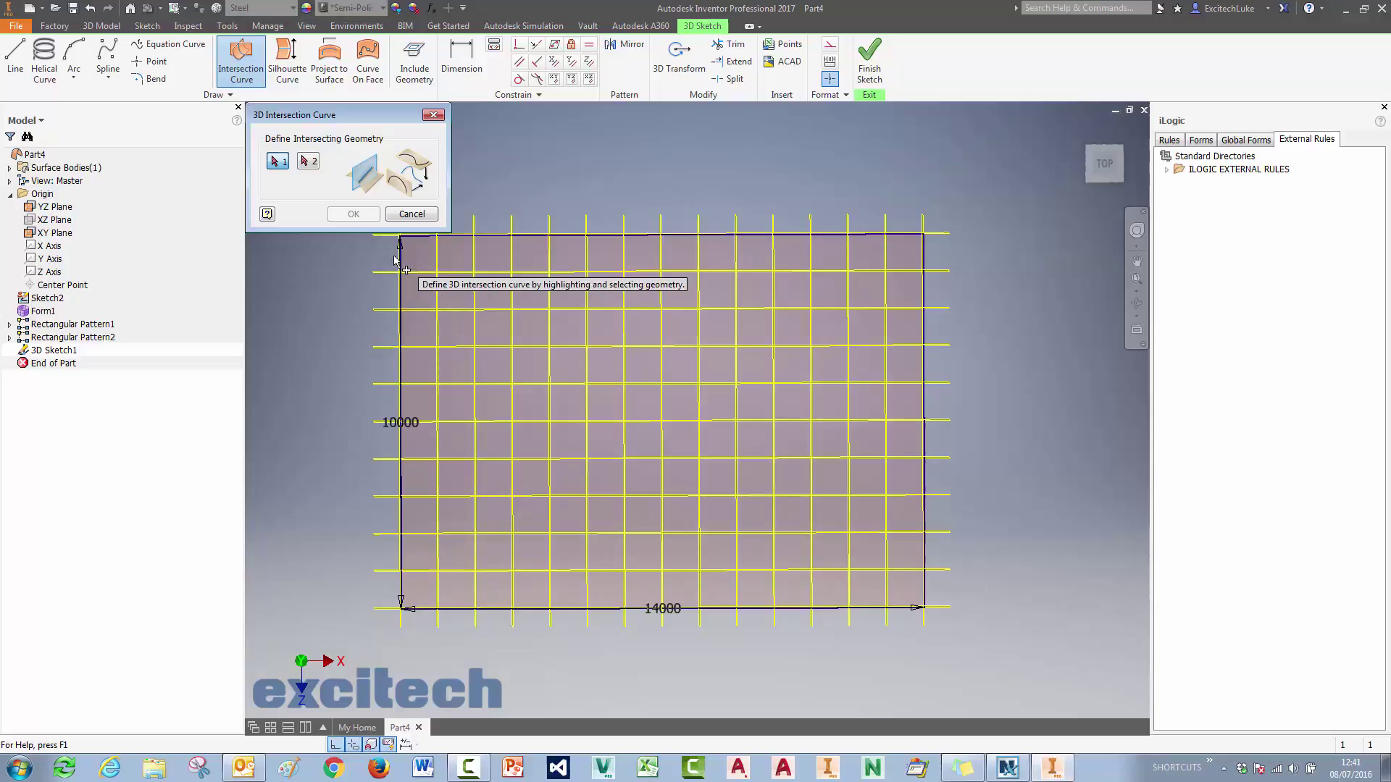
pyautogui.keyDown('shift'); pyautogui.moveTo(393, 261); pyautogui.dragTo(421, 285, button='middle'); pyautogui.keyUp('shift')
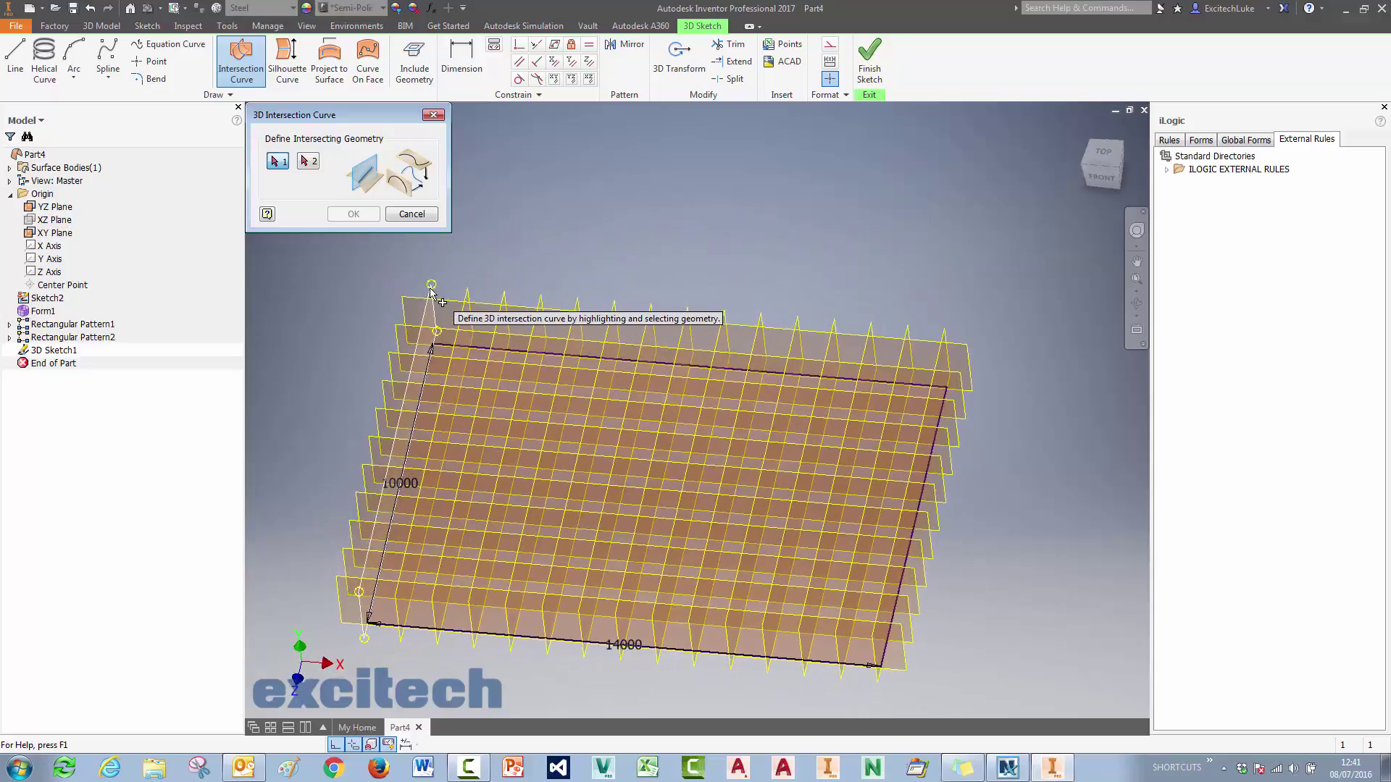
pyautogui.click(458, 389)
pyautogui.rightClick(458, 389)
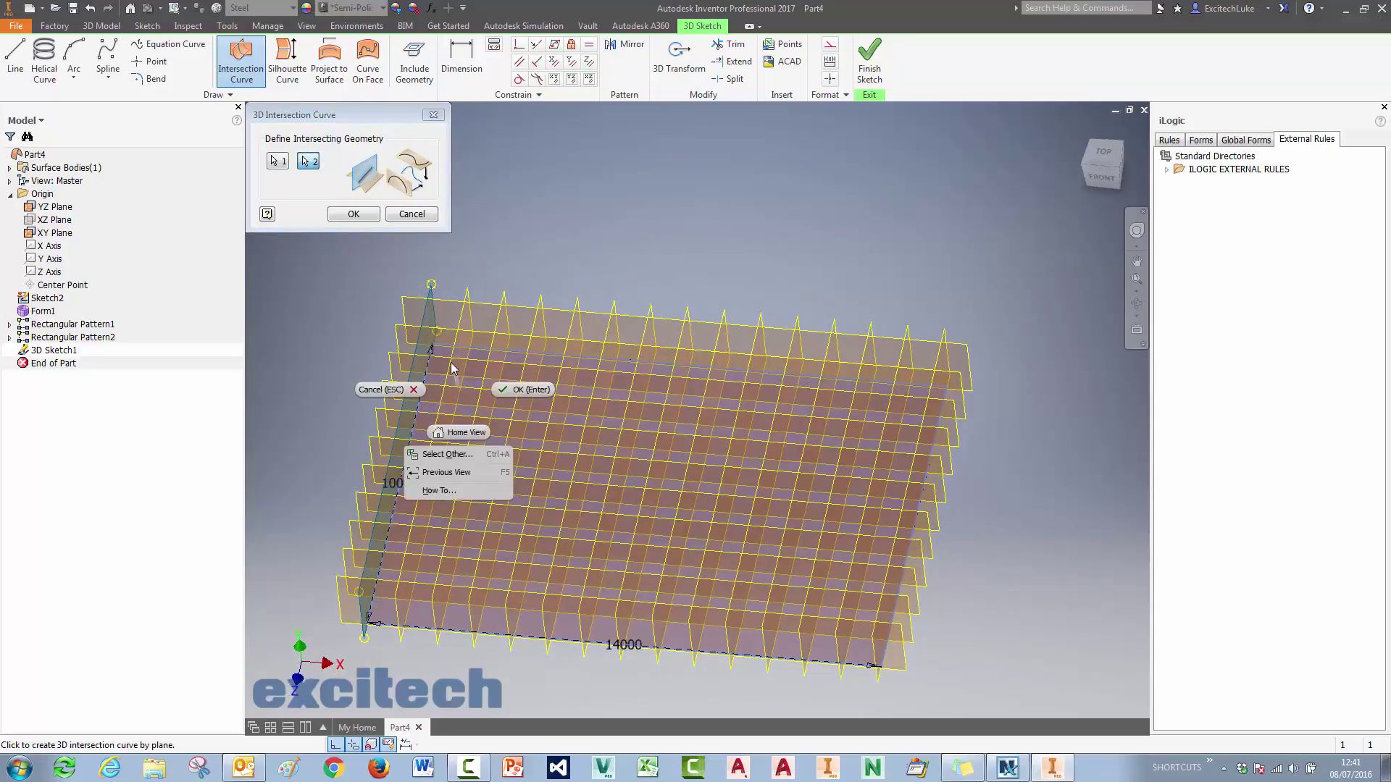
pyautogui.click(523, 390)
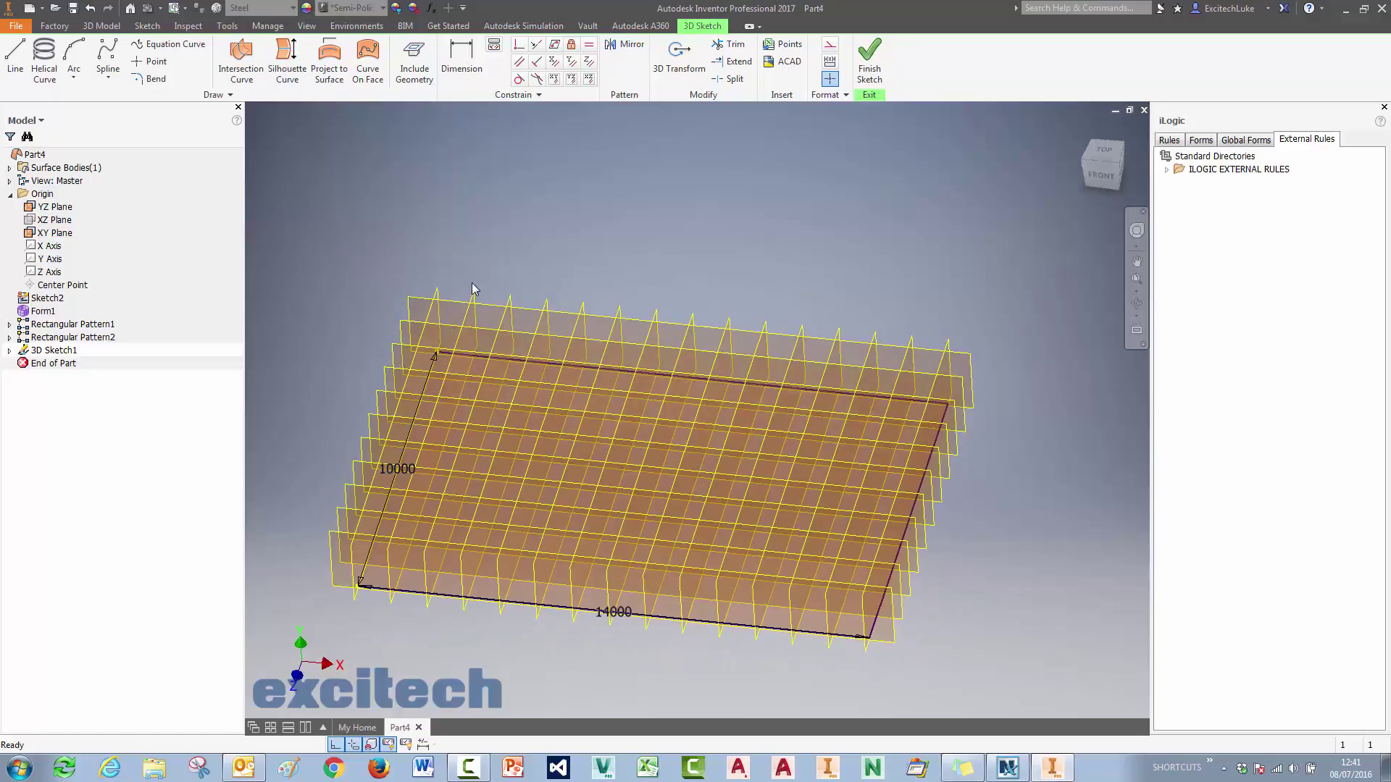
# Create intersection curves between the surface and the second, third and fourth patterned YZ planes, counted from the 10000 dimension.
pyautogui.press('Return')
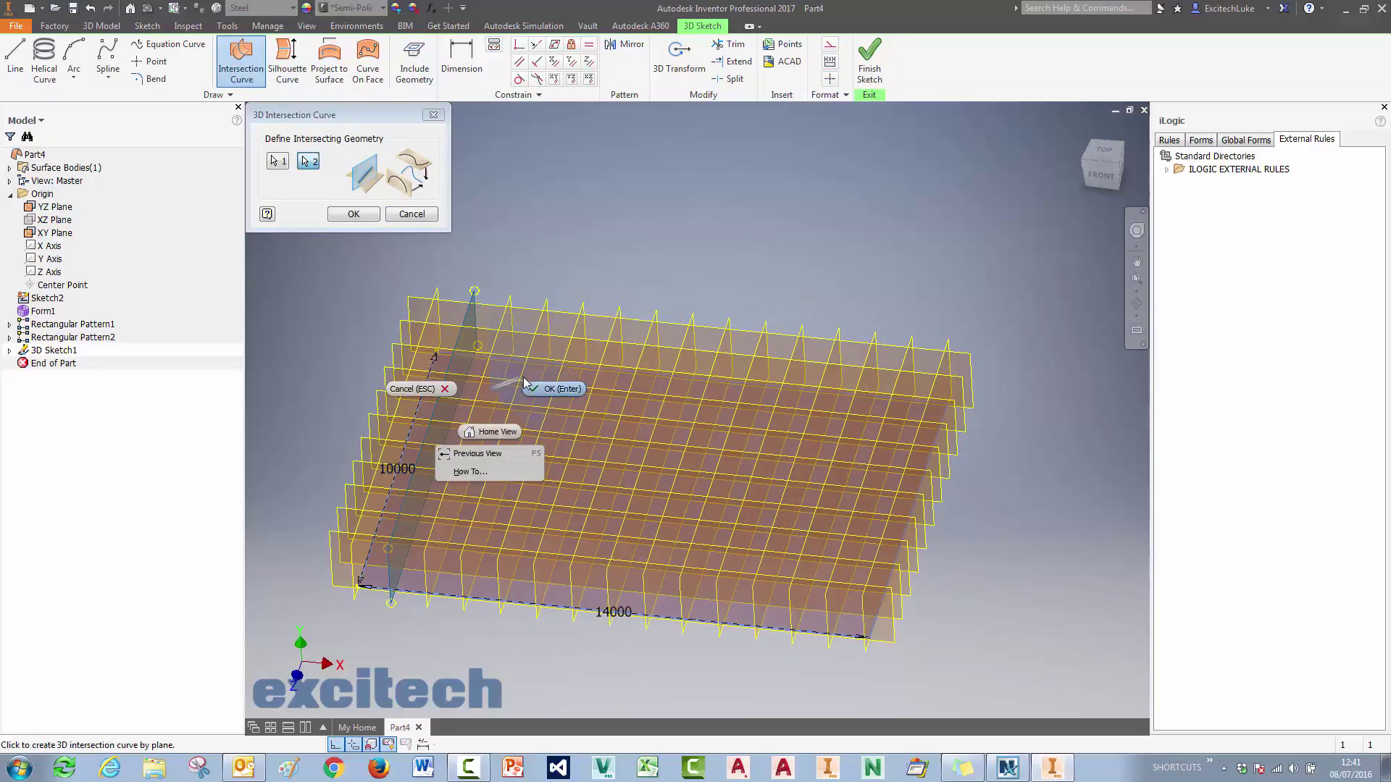
pyautogui.click(550, 392)
pyautogui.click(507, 308)
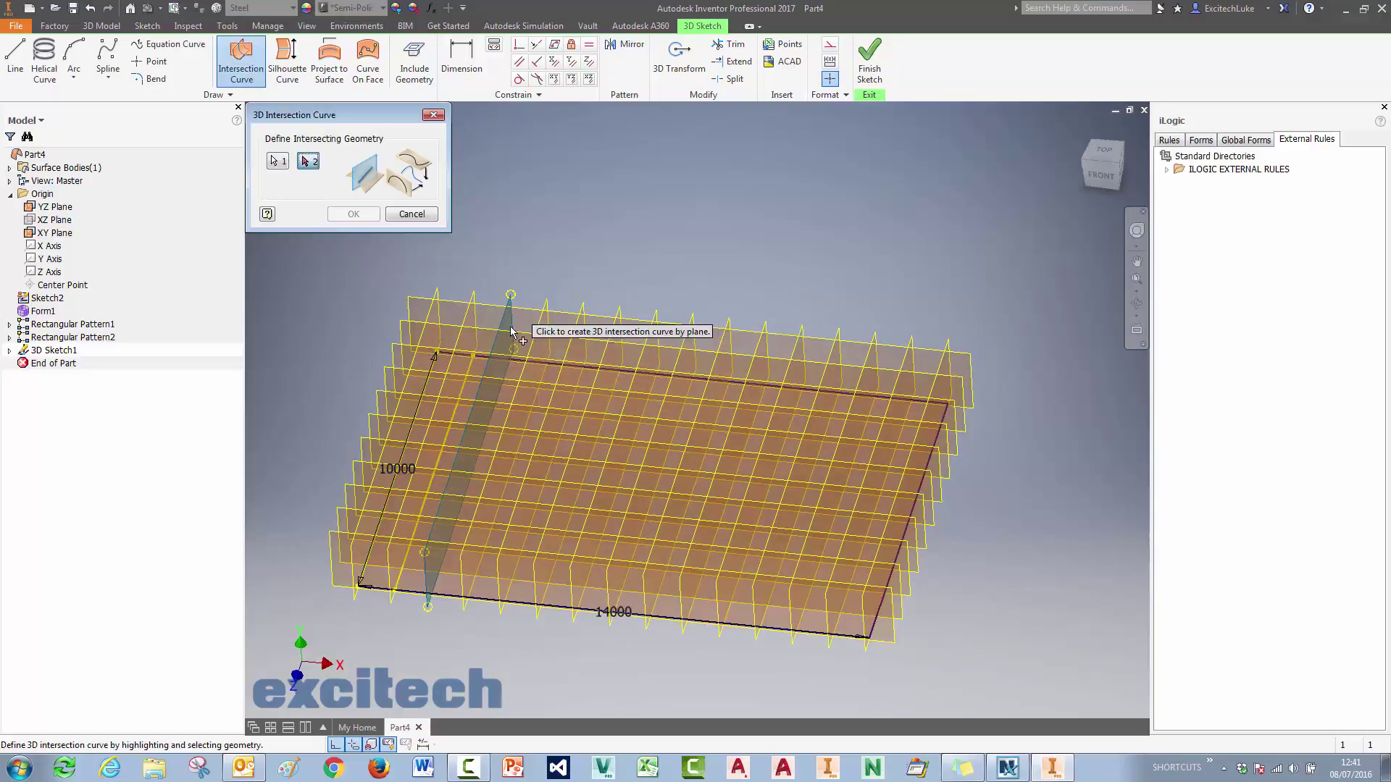
pyautogui.click(547, 316)
pyautogui.click(560, 419)
pyautogui.rightClick(562, 421)
pyautogui.click(610, 410)
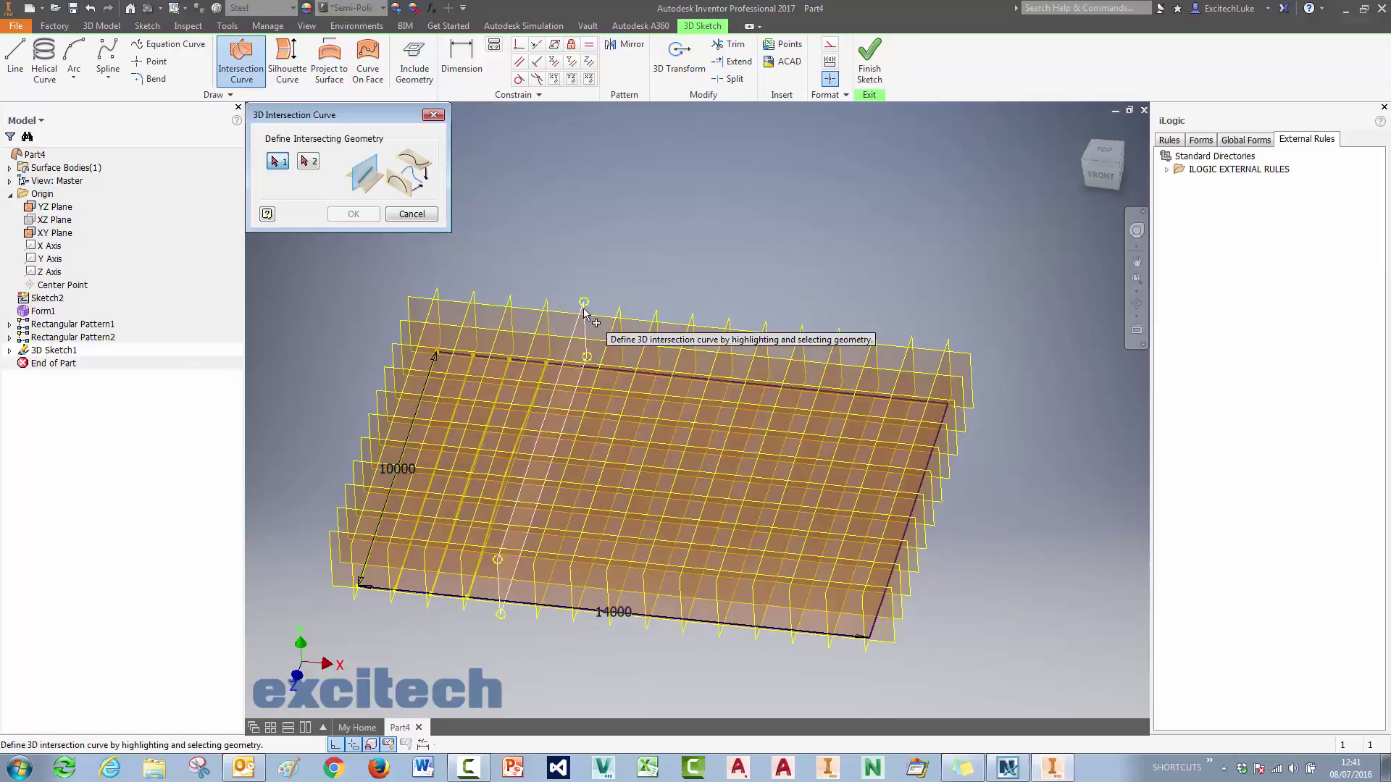
# Create intersection curves between the surface and the fifth to ninth patterned YZ planes, counted from the 10000 dimension.
pyautogui.click(583, 316)
pyautogui.click(585, 437)
pyautogui.rightClick(586, 439)
pyautogui.click(647, 437)
pyautogui.click(620, 318)
pyautogui.click(623, 426)
pyautogui.rightClick(623, 427)
pyautogui.click(671, 426)
pyautogui.rightClick(666, 435)
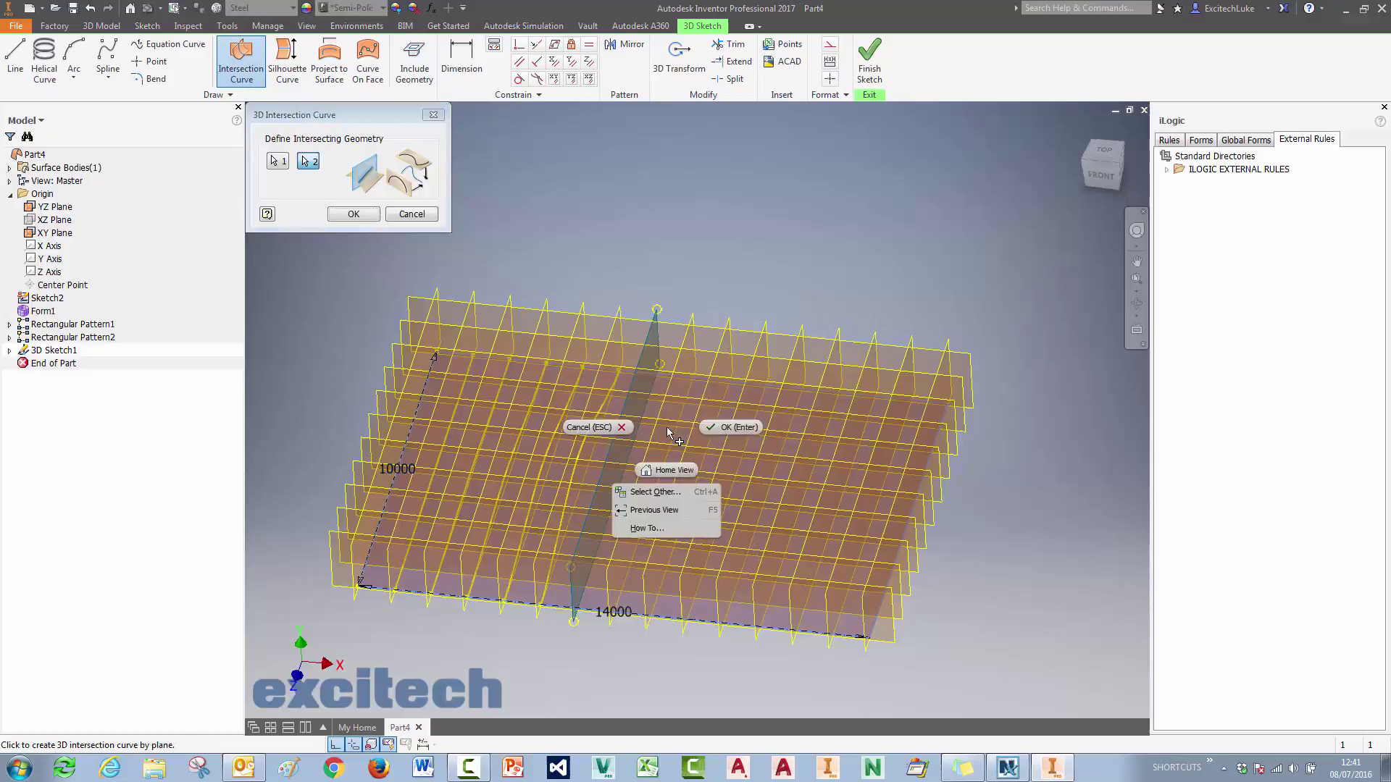
pyautogui.press('Escape')
pyautogui.rightClick(733, 432)
pyautogui.click(796, 430)
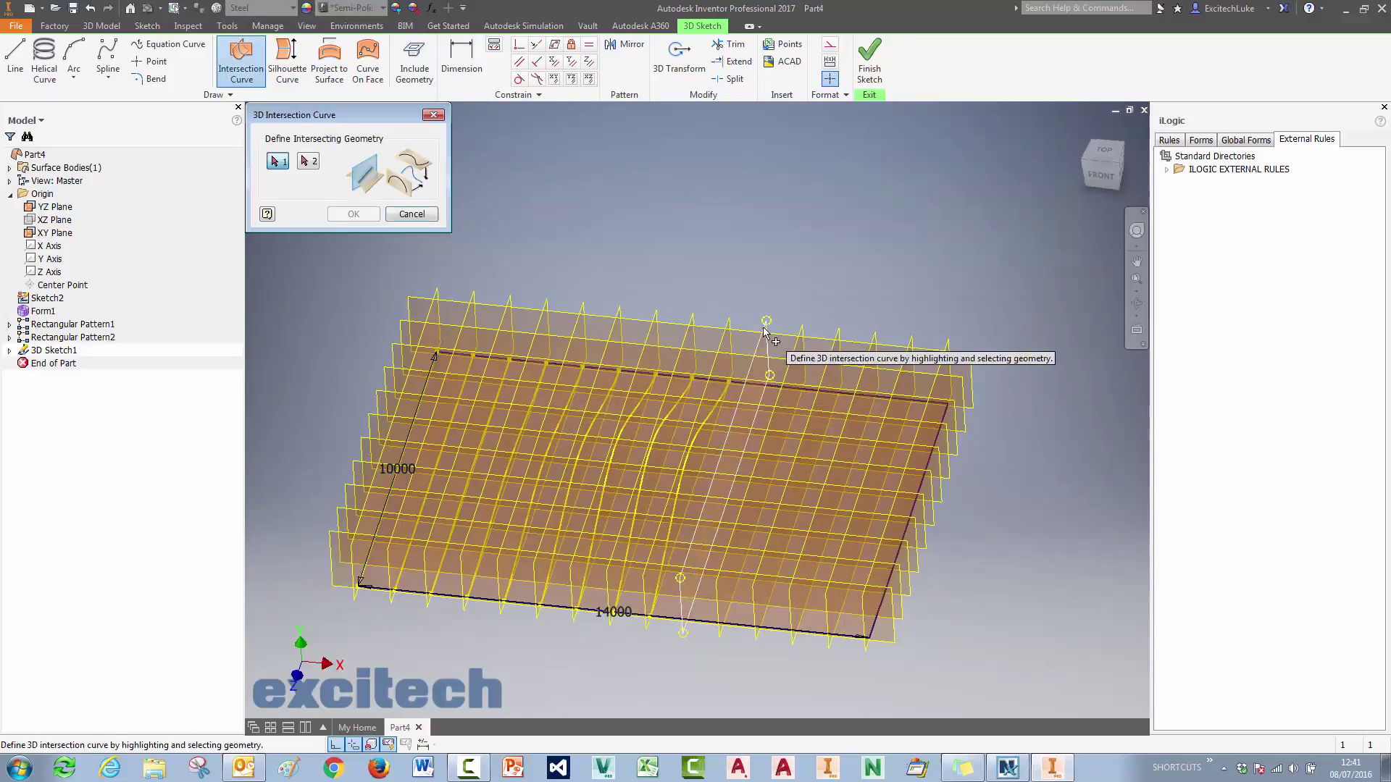
# Create intersection curves between the surface and the tenth and eleventh patterned YZ planes, counted from the 10000 dimension.
pyautogui.click(764, 326)
pyautogui.click(769, 444)
pyautogui.moveTo(771, 444); pyautogui.dragTo(841, 458, button='right')
pyautogui.click(801, 334)
pyautogui.click(792, 459)
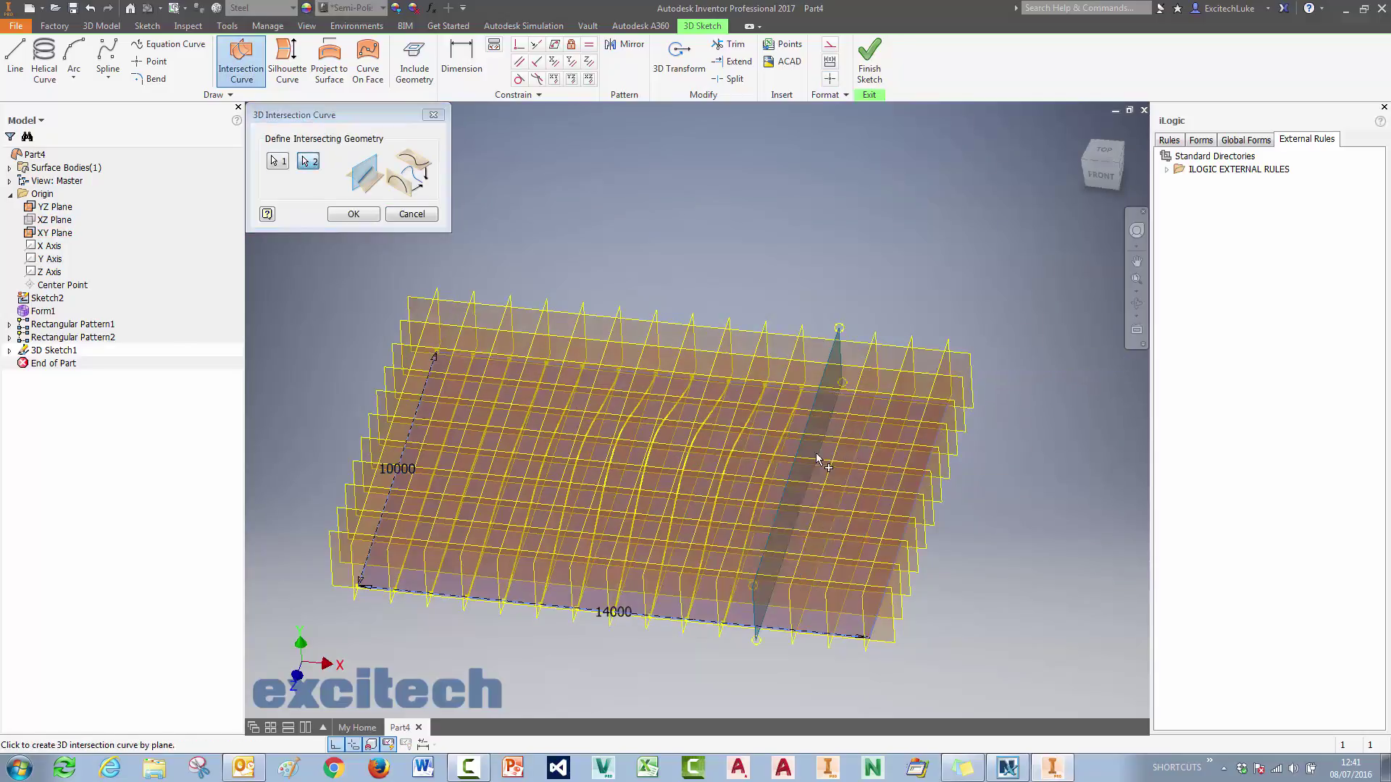
# Create intersection curves between the surface and the twelfth to fifteenth patterned YZ planes, counted from the 10000 dimension.
pyautogui.click(874, 468)
pyautogui.rightClick(874, 468)
pyautogui.click(937, 468)
pyautogui.press('Return')
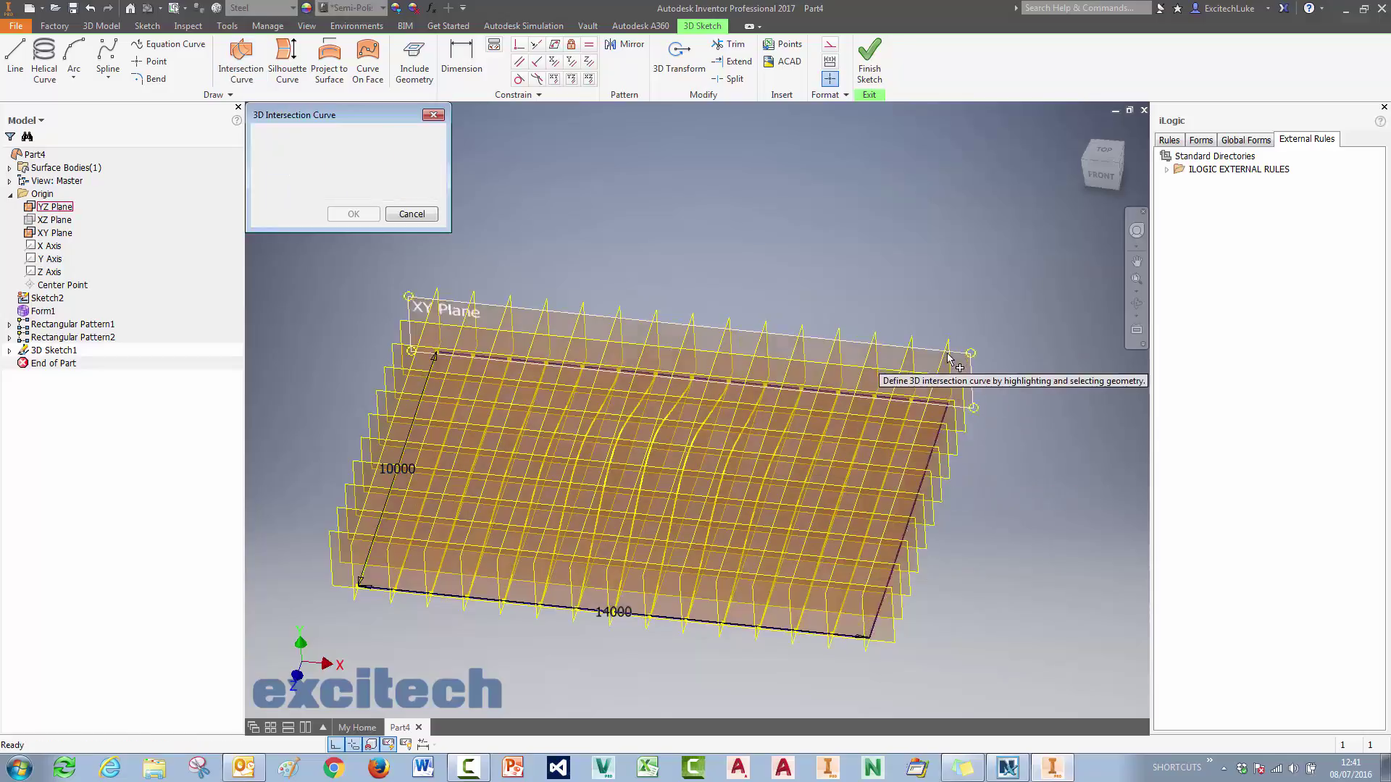
pyautogui.click(942, 355)
pyautogui.click(915, 436)
pyautogui.rightClick(915, 436)
pyautogui.click(977, 436)
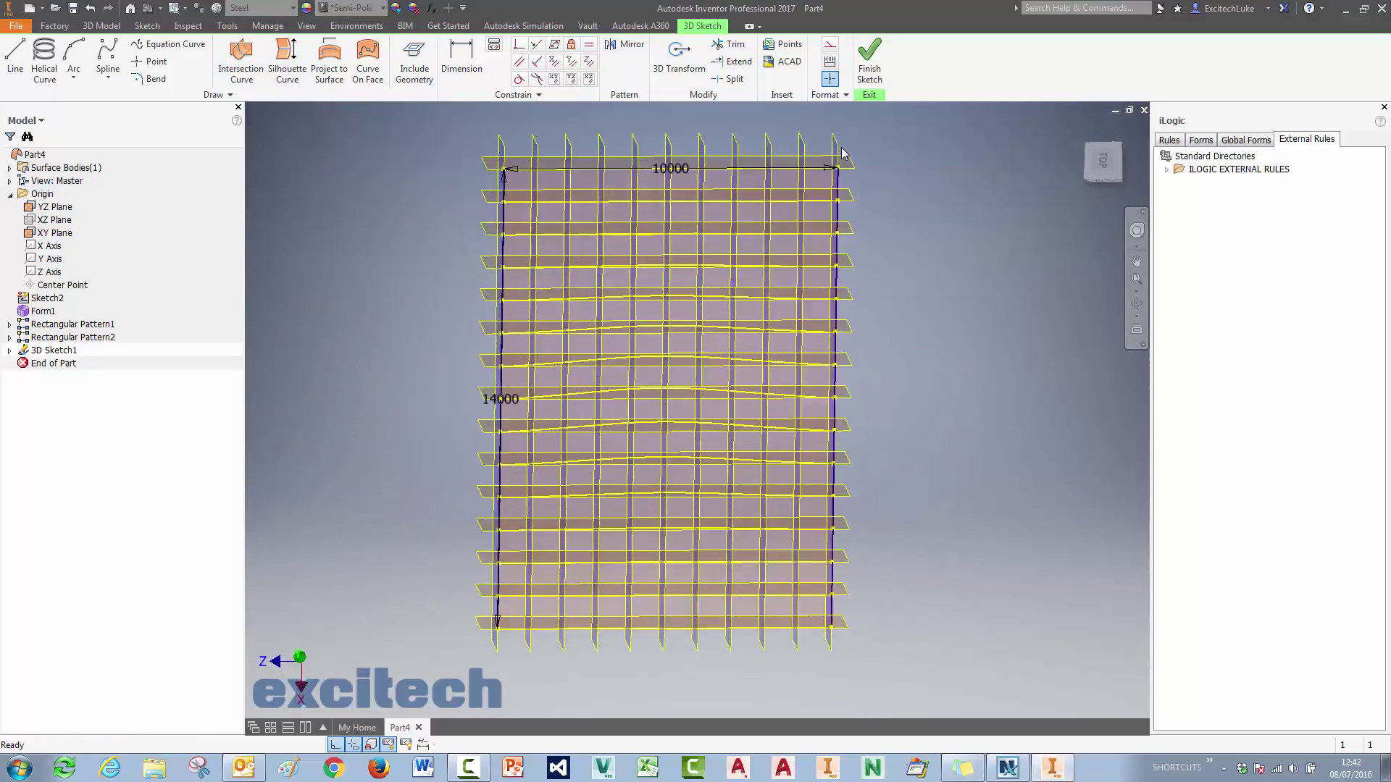
# Create intersection curves between the surface and the first four patterned XY planes, counted from the 14000 dimension.
pyautogui.click(241, 62)
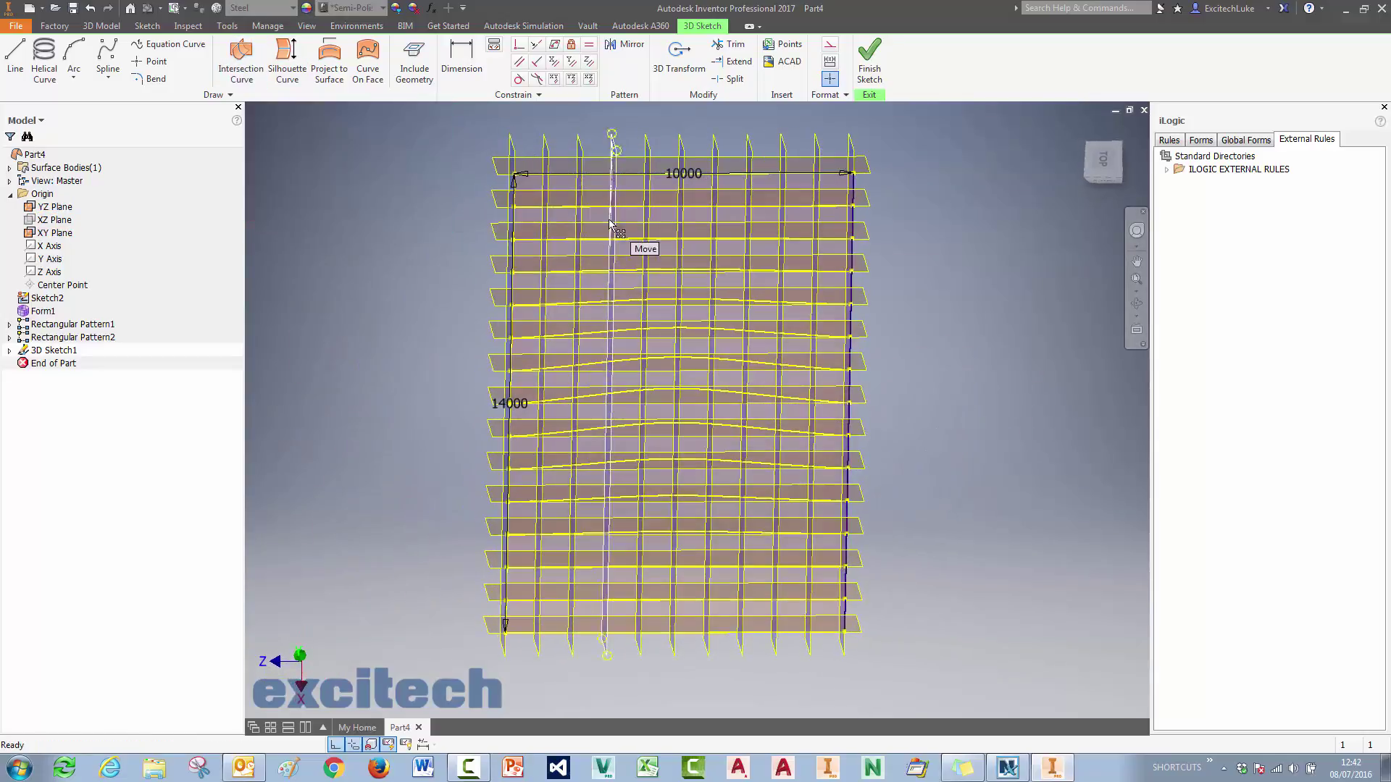
pyautogui.click(579, 150)
pyautogui.click(602, 223)
pyautogui.rightClick(602, 223)
pyautogui.click(648, 224)
pyautogui.press('Return')
pyautogui.click(613, 148)
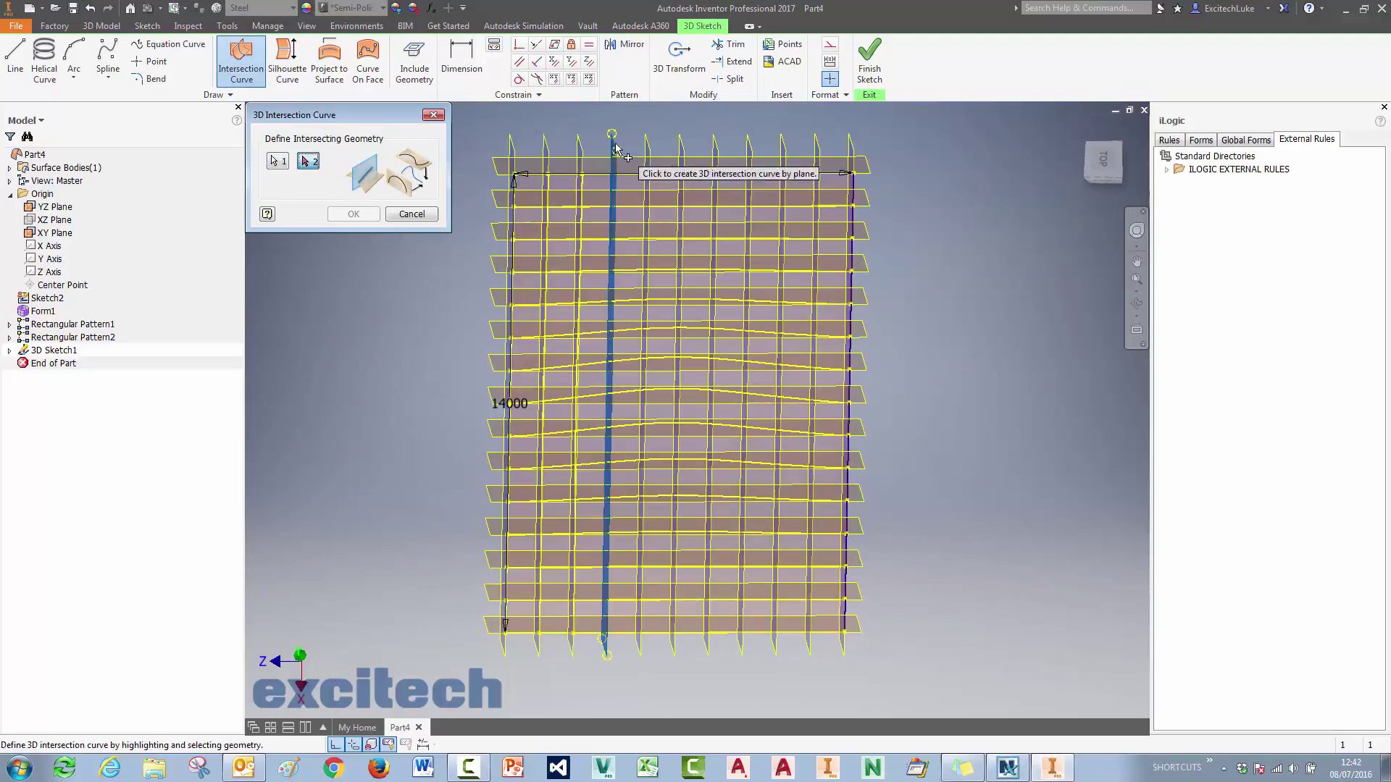
pyautogui.click(652, 200)
pyautogui.press('Return')
pyautogui.press('Return')
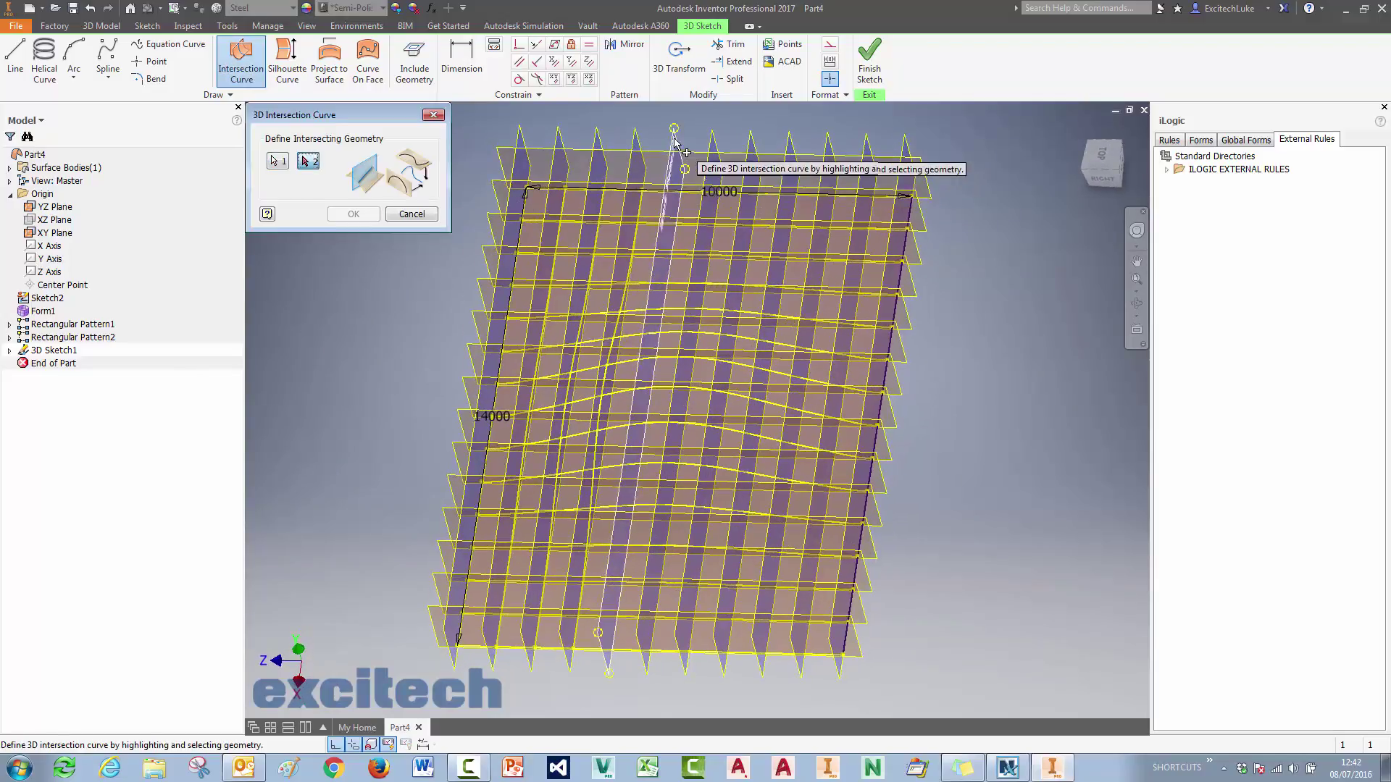
# Create intersection curves between the surface and the fifth and sixth patterned XY planes, counted from the 14000 dimension.
pyautogui.click(678, 148)
pyautogui.click(696, 219)
pyautogui.press('Return')
pyautogui.press('Return')
pyautogui.click(716, 148)
pyautogui.click(723, 296)
pyautogui.rightClick(724, 296)
pyautogui.click(761, 281)
# Create intersection curves between the surface and the seventh and eighth patterned XY planes, counted from the 14000 dimension.
pyautogui.click(756, 150)
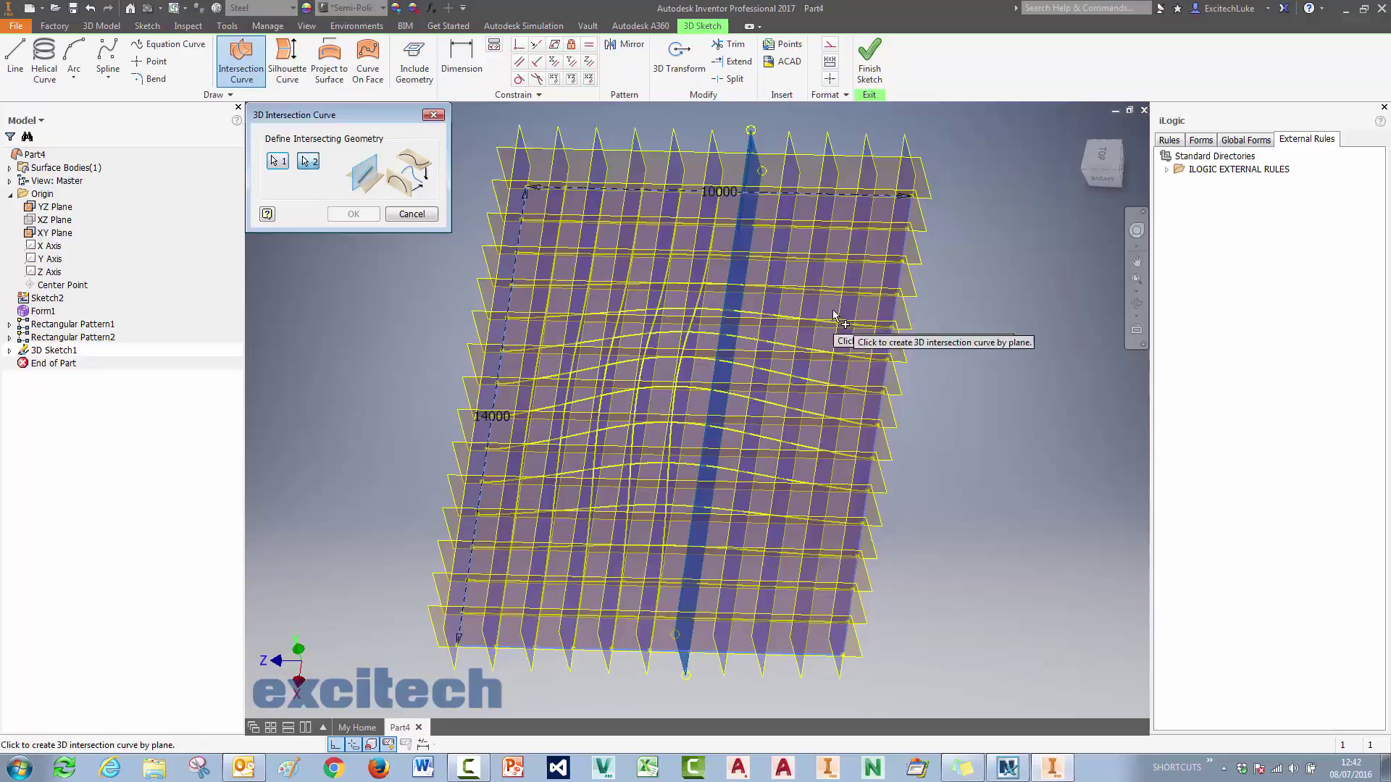
pyautogui.click(795, 297)
pyautogui.rightClick(796, 297)
pyautogui.click(833, 297)
pyautogui.click(796, 174)
pyautogui.click(778, 239)
pyautogui.rightClick(777, 239)
pyautogui.click(819, 239)
# Create intersection curves between the surface and the ninth and tenth patterned XY planes, counted from the 14000 dimension.
pyautogui.click(830, 150)
pyautogui.click(834, 258)
pyautogui.press('Return')
pyautogui.press('Return')
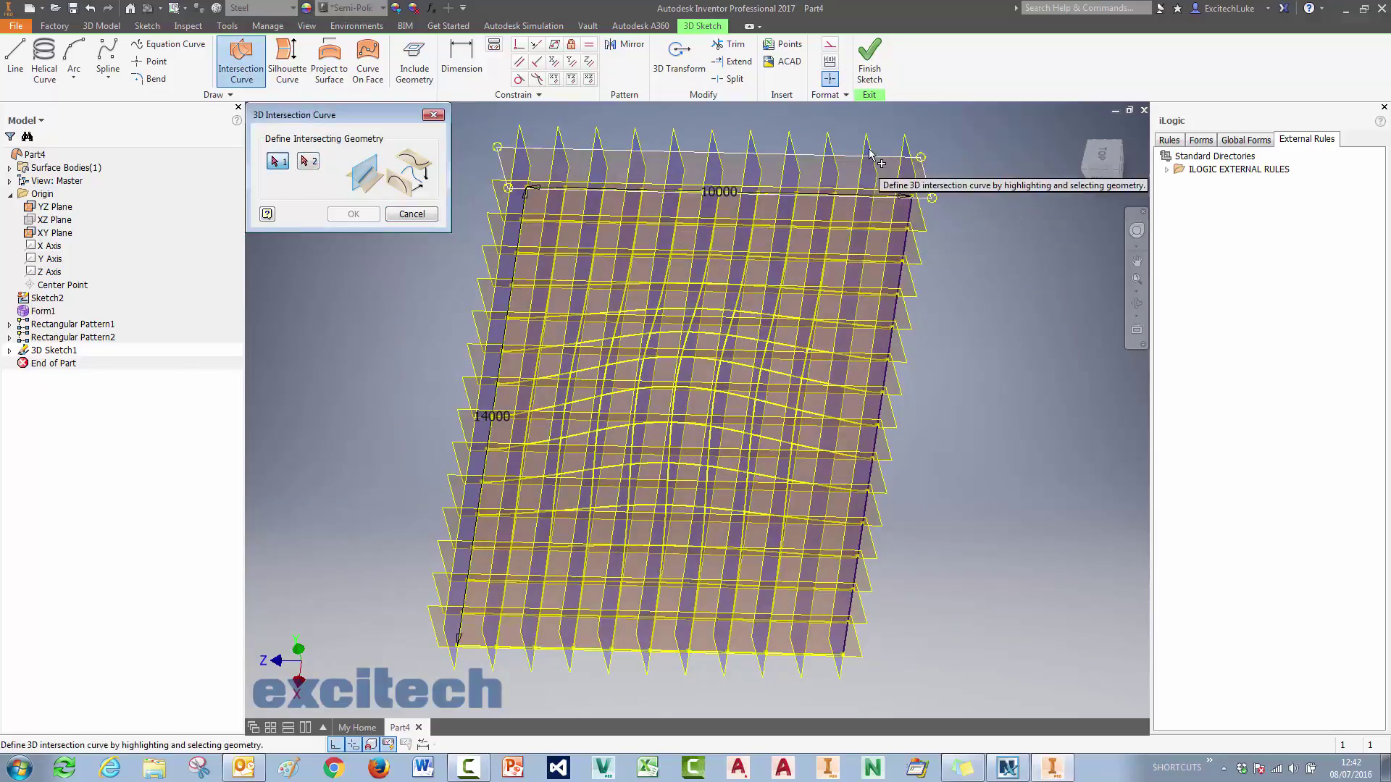
pyautogui.click(868, 151)
pyautogui.click(851, 267)
pyautogui.rightClick(851, 267)
pyautogui.click(910, 266)
# Create the intersection curve with the eleventh patterned XY plane, farthest from the 14000 dimension, and finish the 3D sketch.
pyautogui.click(904, 148)
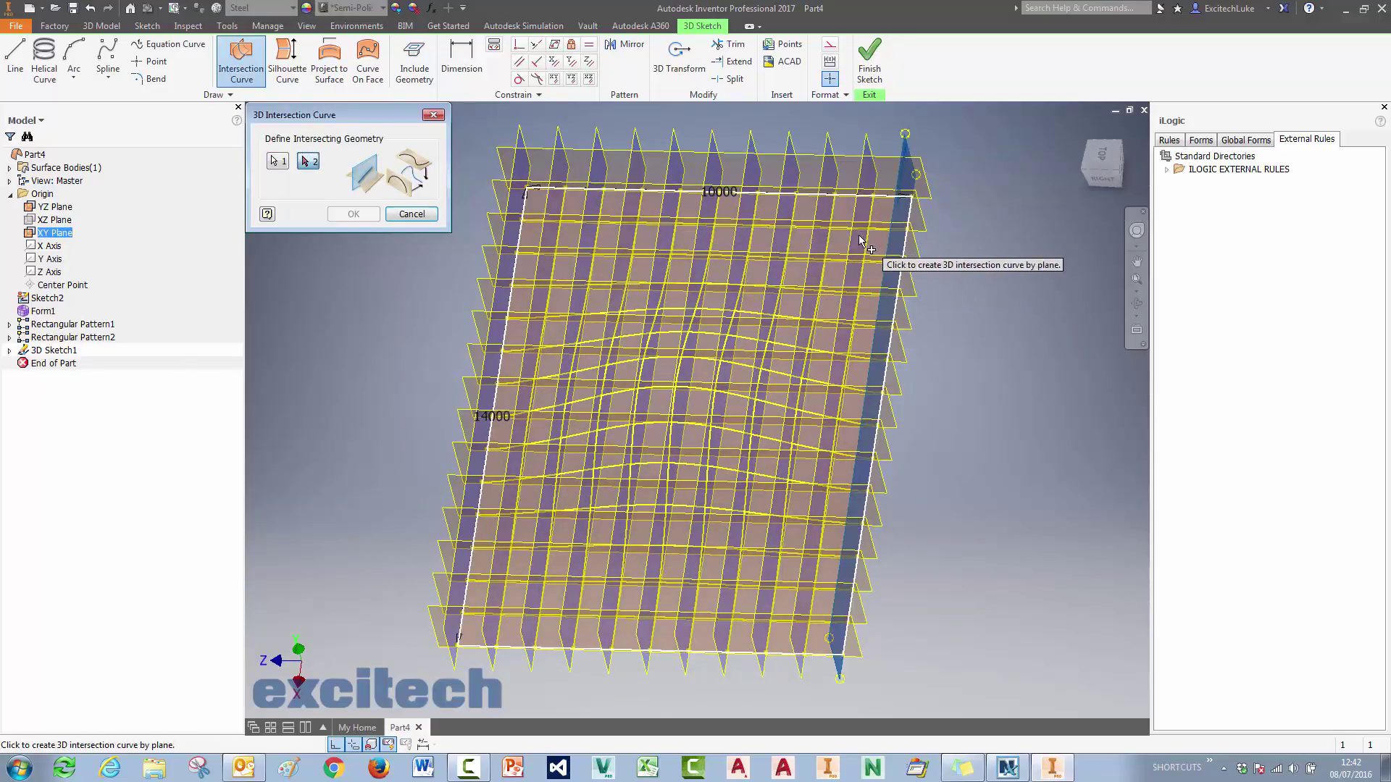
pyautogui.click(858, 236)
pyautogui.rightClick(858, 236)
pyautogui.click(917, 234)
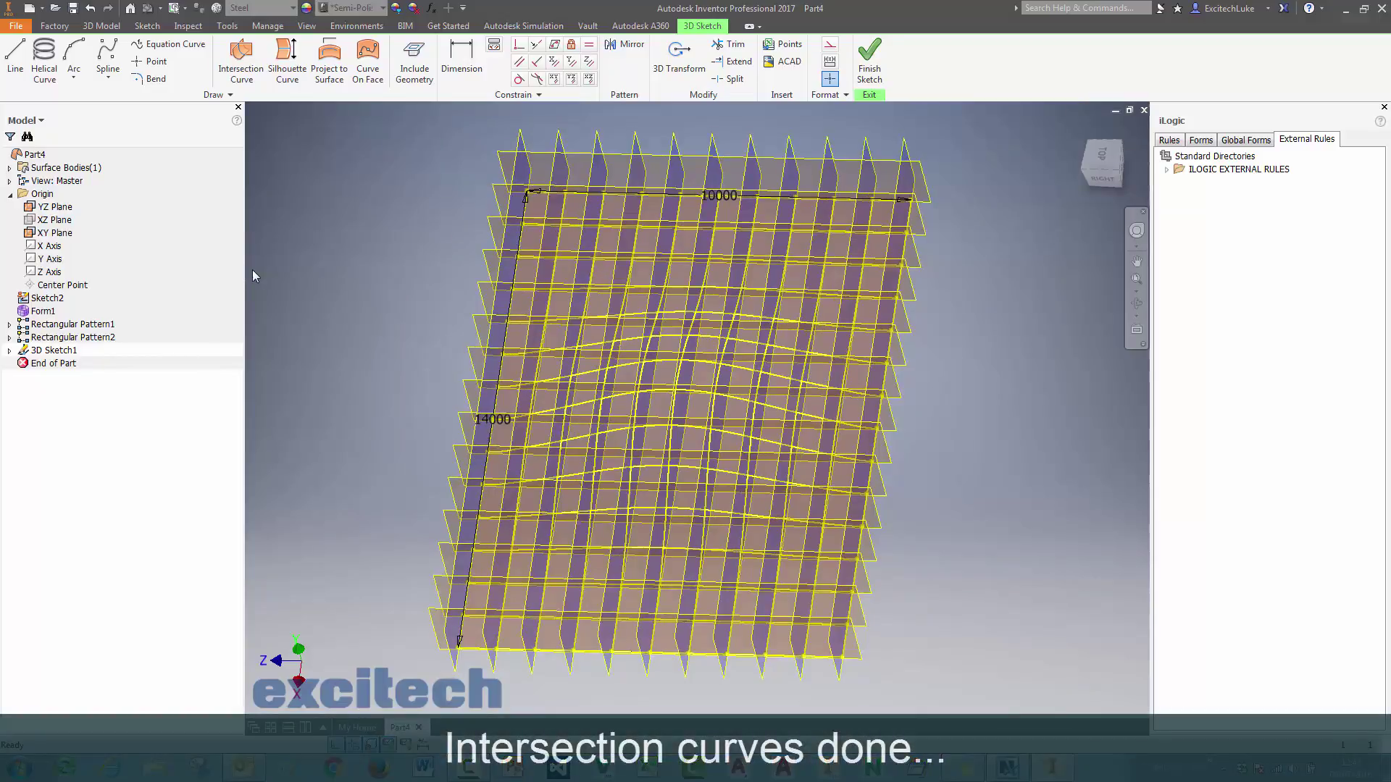
pyautogui.click(884, 58)
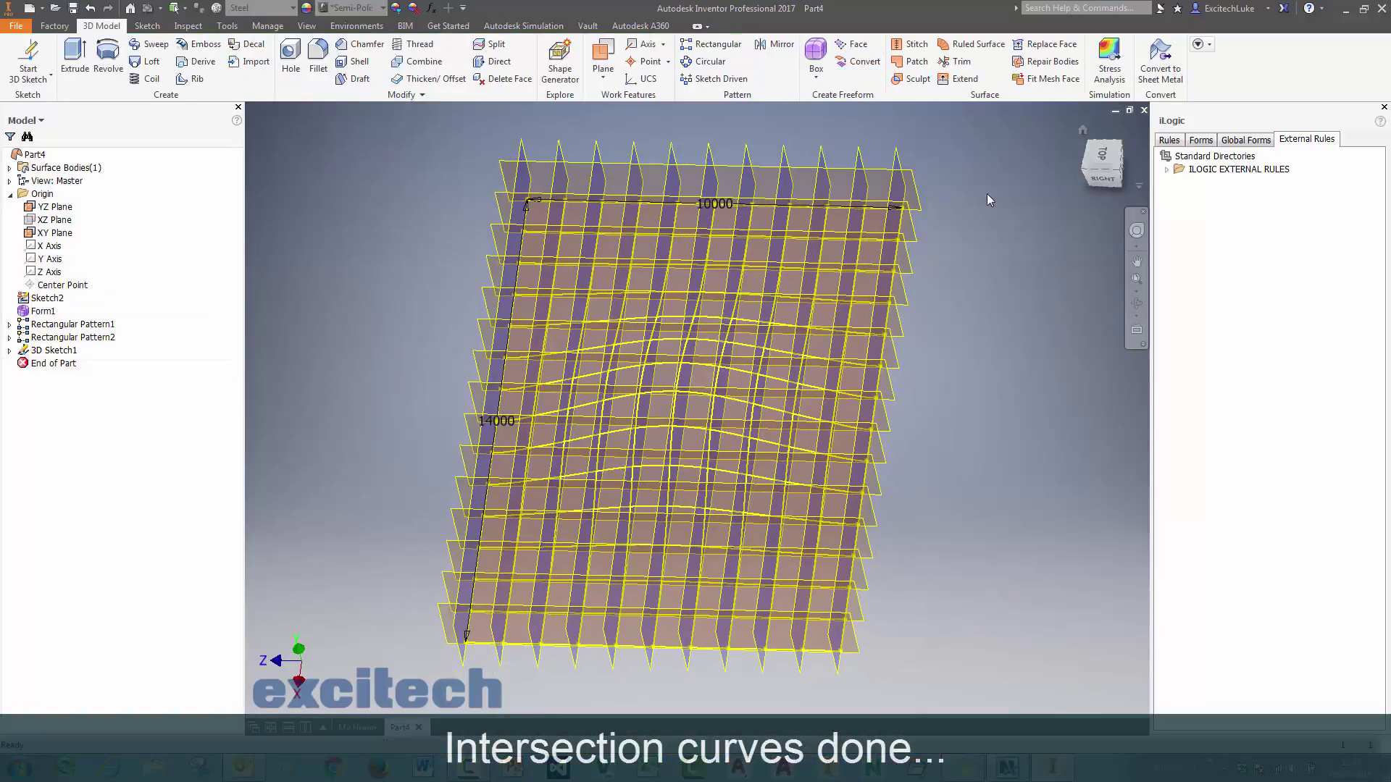
# Run the All Work Planes Off - Part external rule, and hide the Form1 surface and Sketch2.
pyautogui.click(1167, 170)
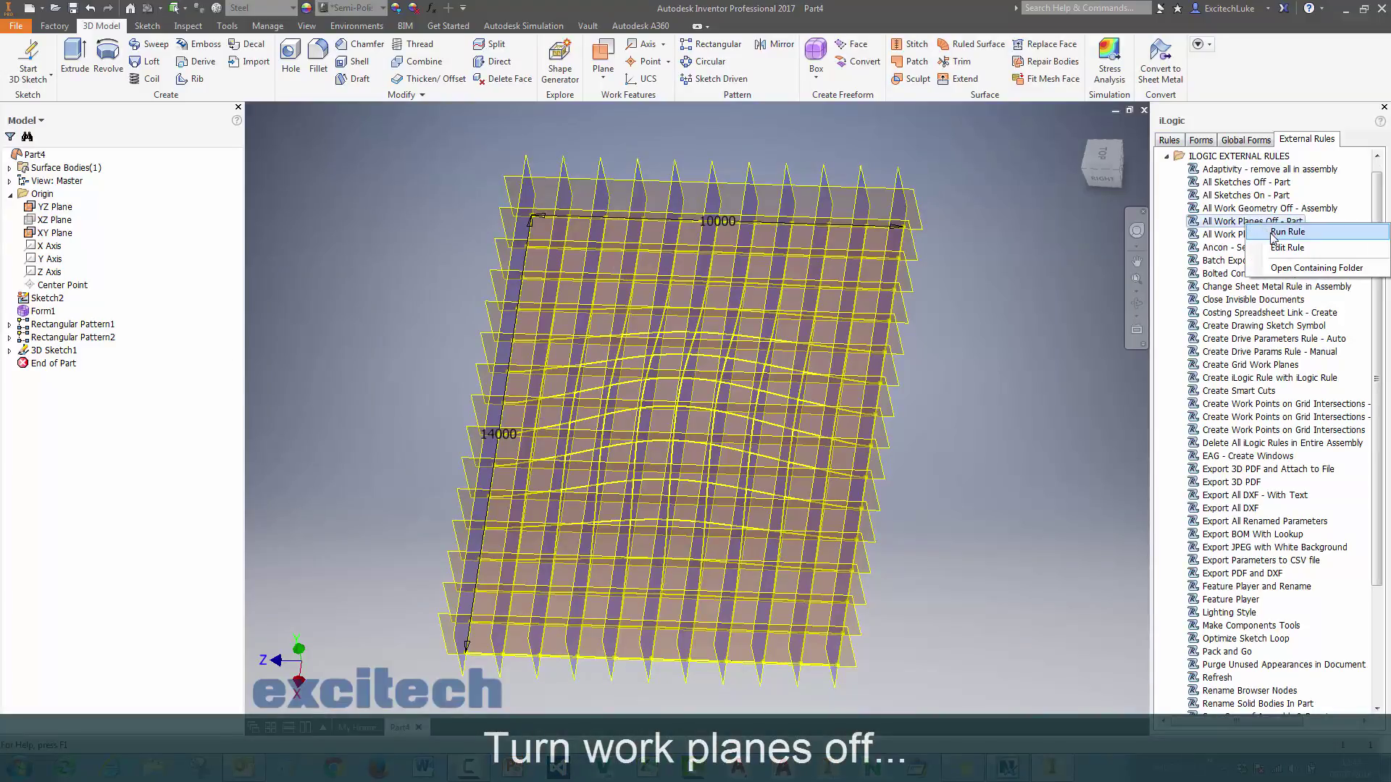
pyautogui.press('F6')
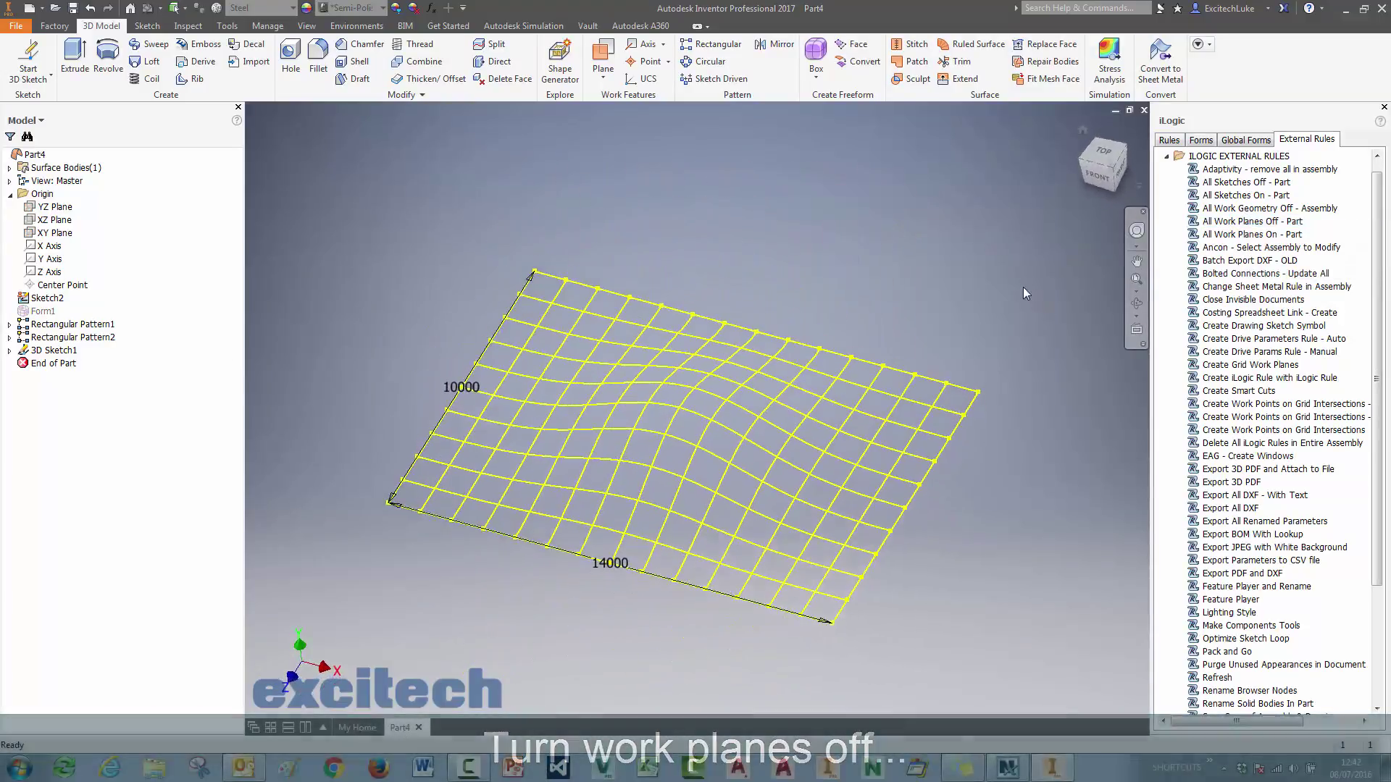
pyautogui.rightClick(52, 295)
pyautogui.press('v')
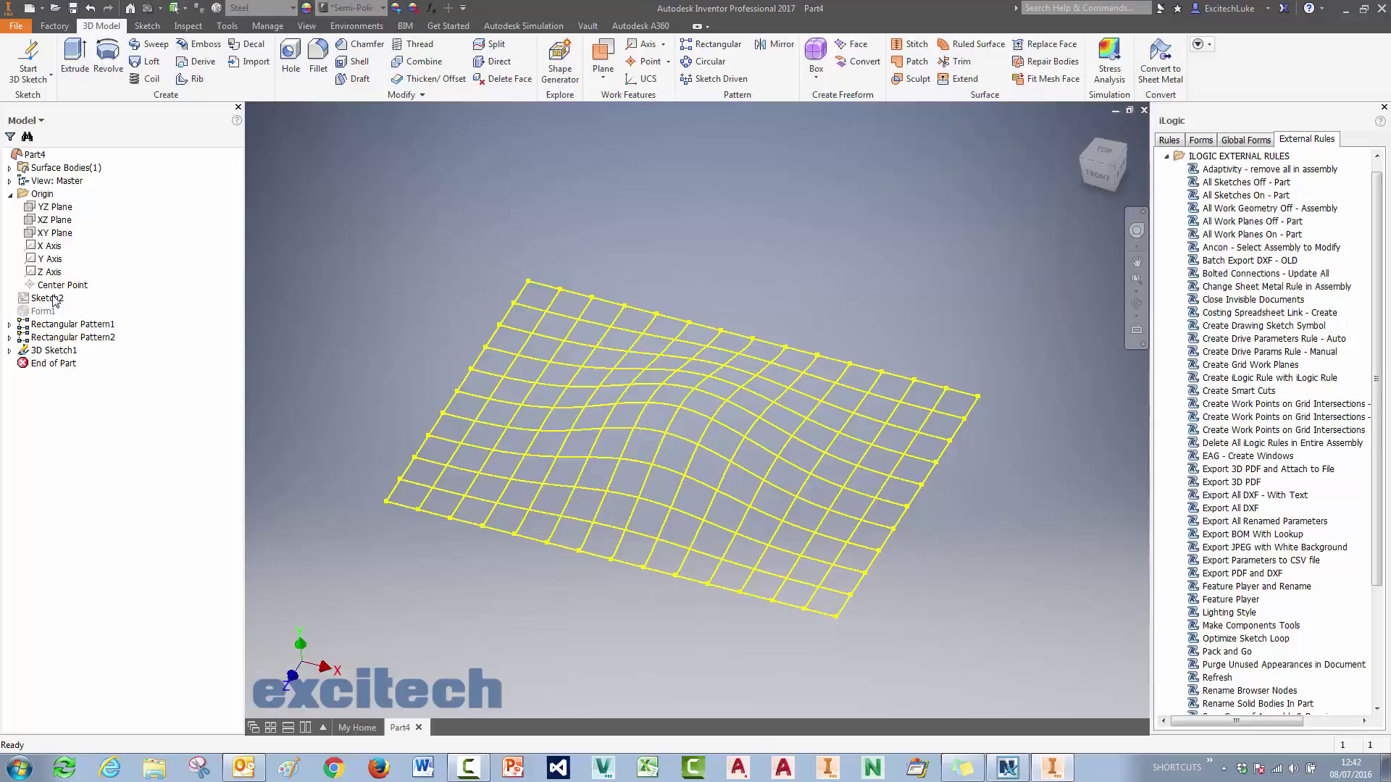
pyautogui.moveTo(708, 179)
pyautogui.keyDown('shift'); pyautogui.mouseDown(button='middle')
pyautogui.moveTo(741, 137)
pyautogui.moveTo(759, 215)
pyautogui.mouseUp(button='middle'); pyautogui.keyUp('shift')
pyautogui.press('F6')
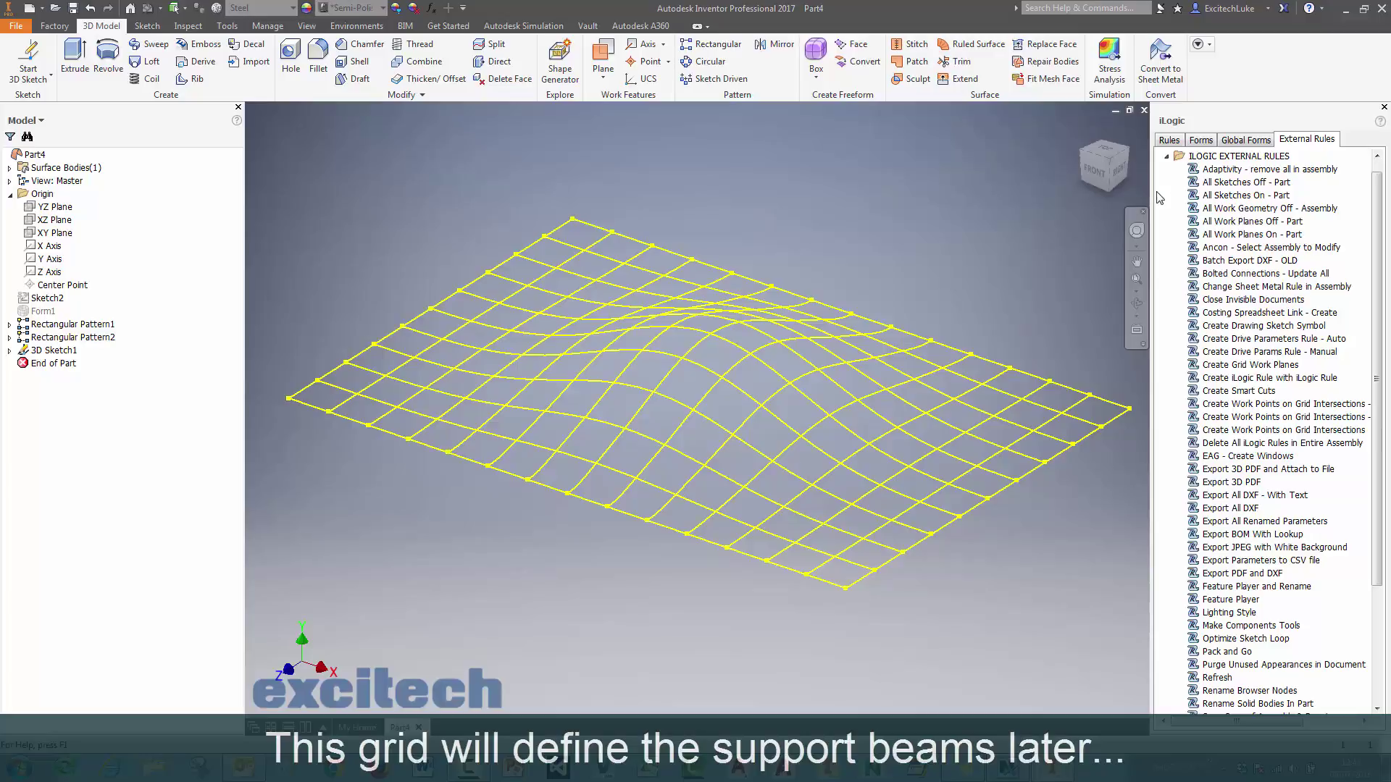
# Show the freeform surface and hide the 3D sketch holding the intersection curves.
pyautogui.moveTo(1155, 196); pyautogui.dragTo(1229, 192)
pyautogui.moveTo(920, 257); pyautogui.dragTo(904, 263, button='middle')
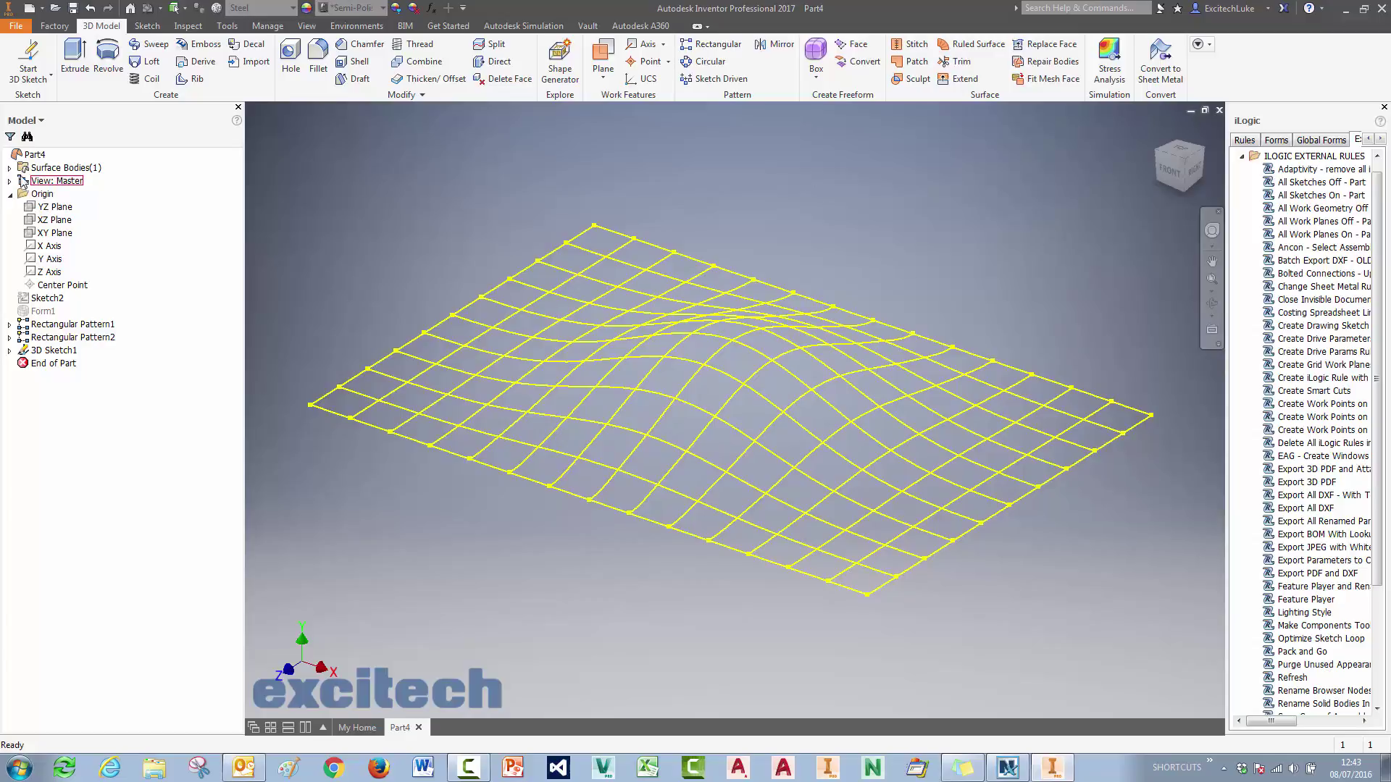
pyautogui.rightClick(46, 182)
pyautogui.click(47, 215)
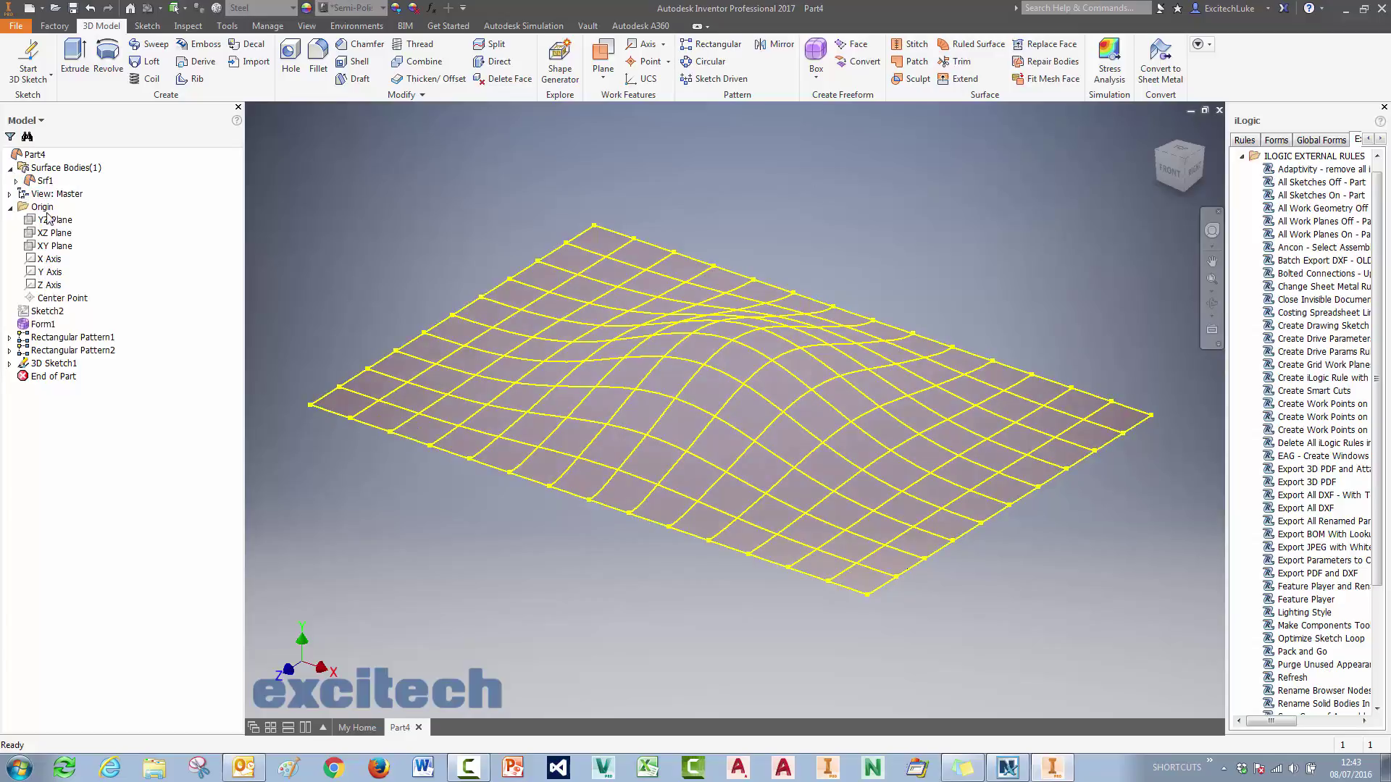
pyautogui.rightClick(43, 364)
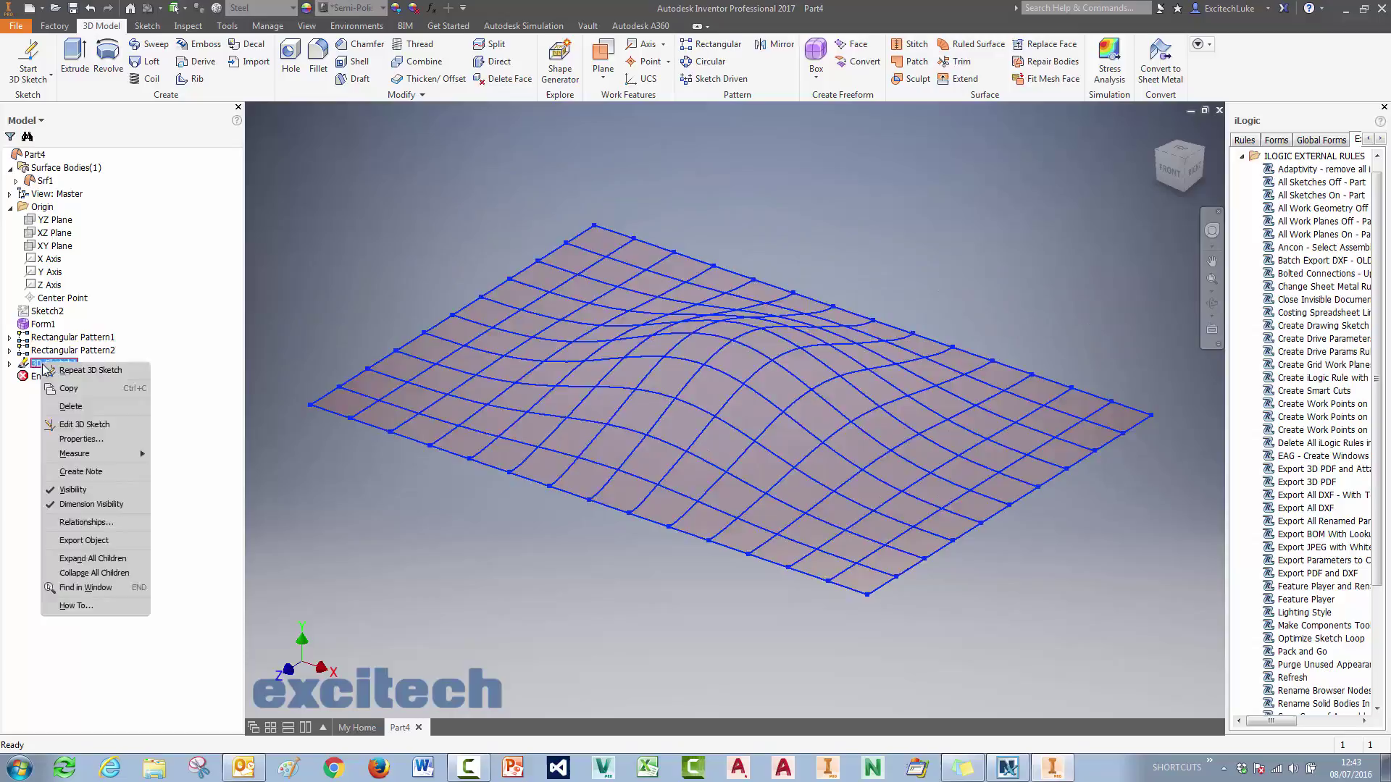
pyautogui.click(72, 489)
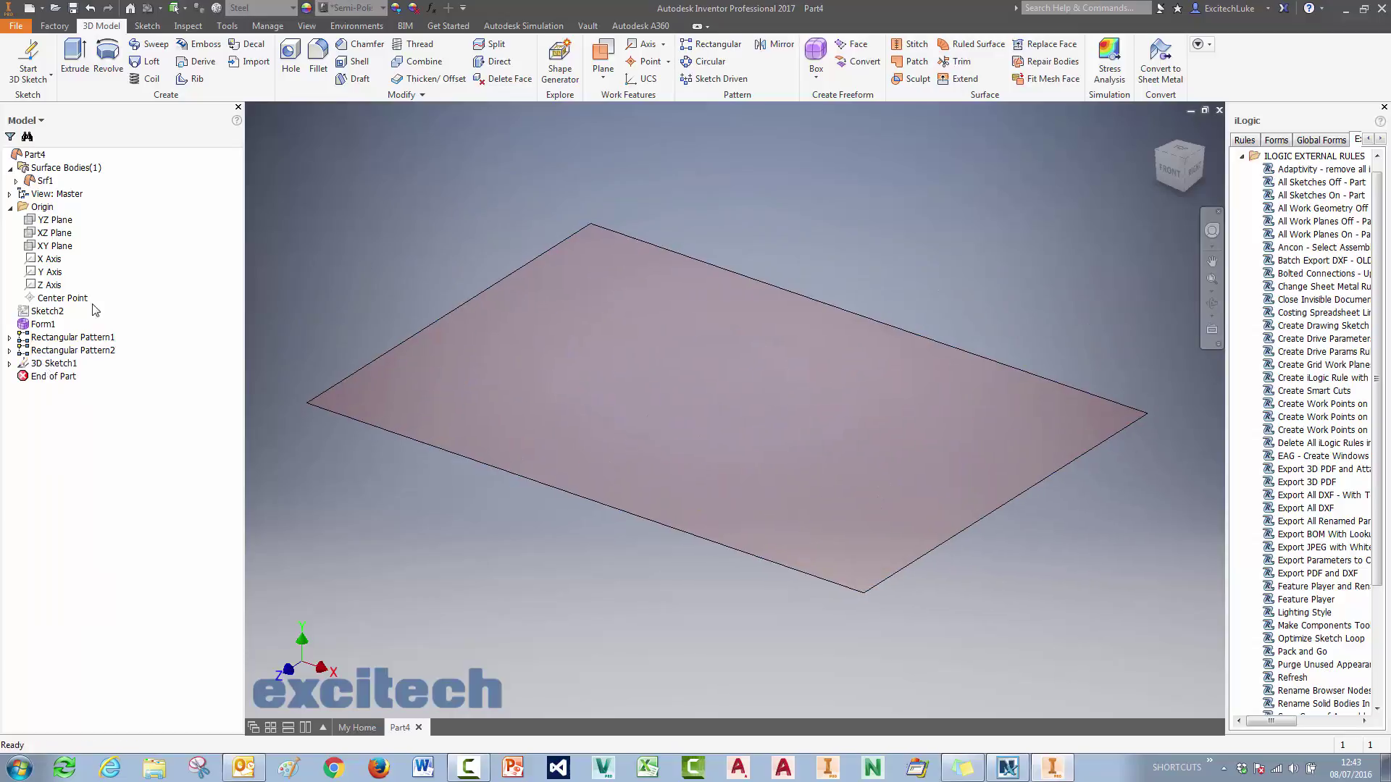
# Turn on the visibility of all work planes with the All Work Planes On - Part external rule.
pyautogui.rightClick(66, 338)
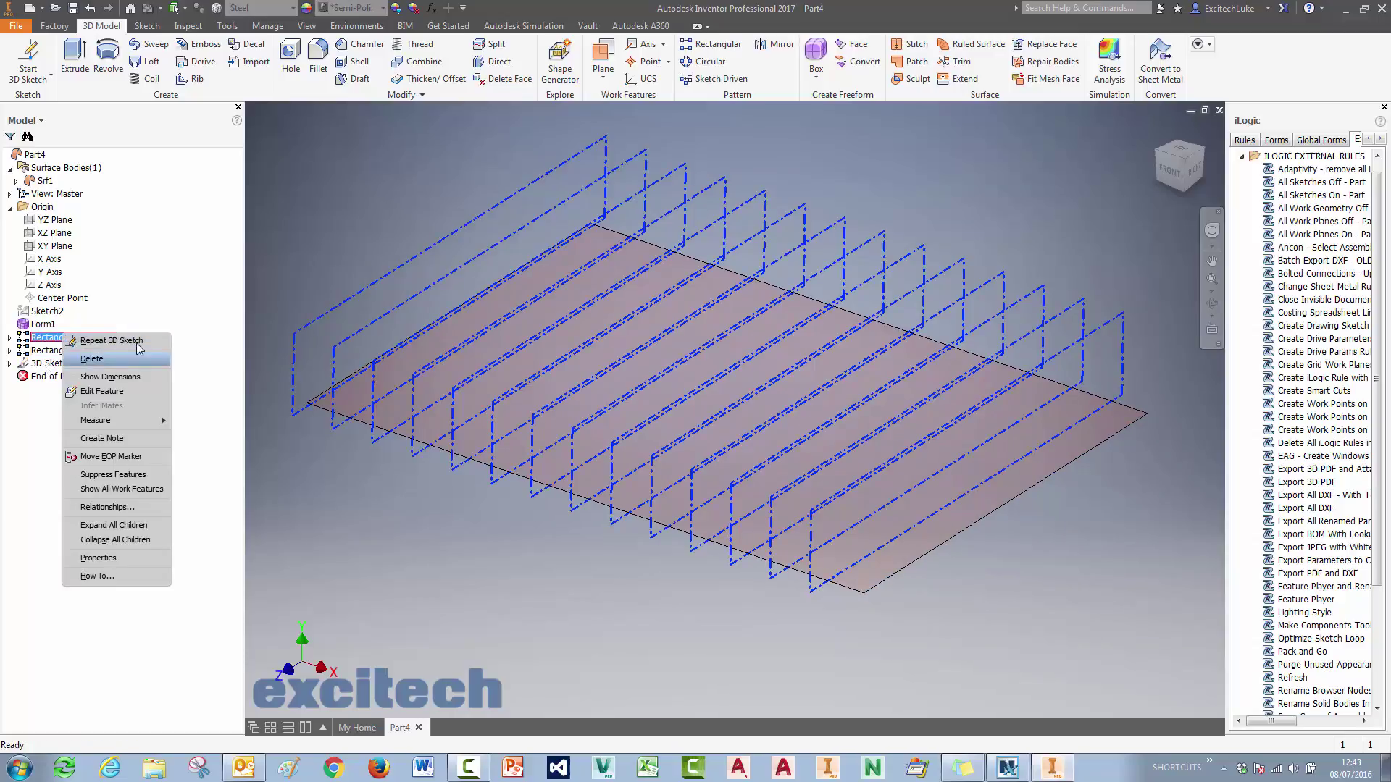
pyautogui.click(416, 244)
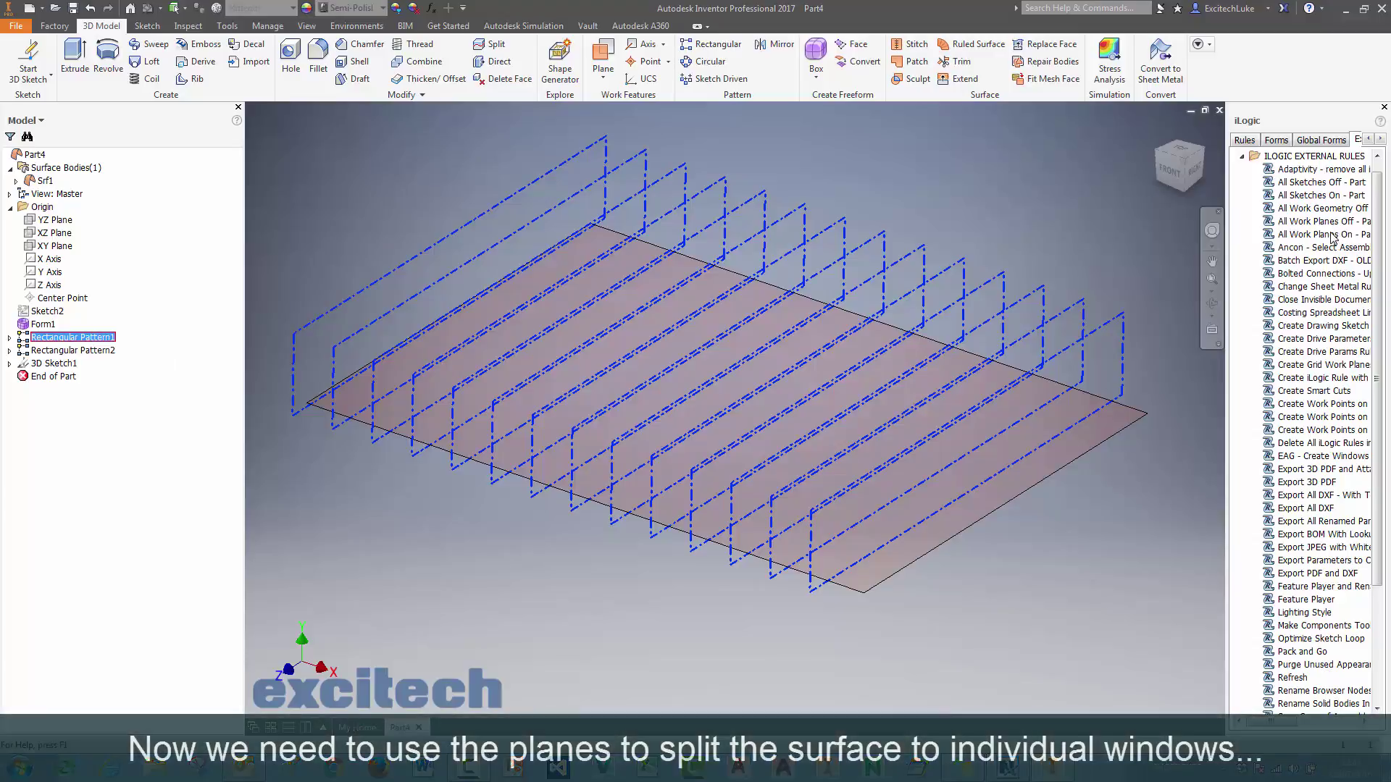
pyautogui.click(1338, 246)
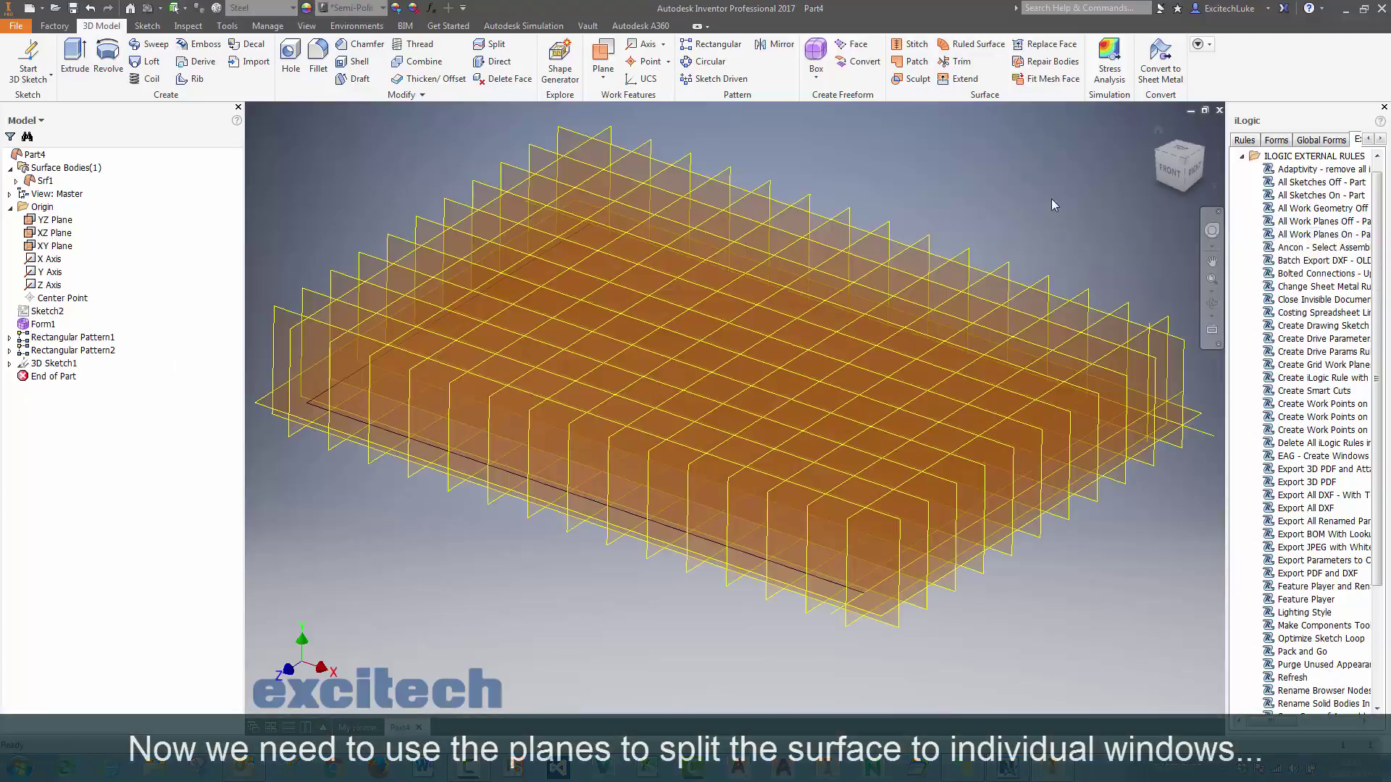
pyautogui.press('pageup')
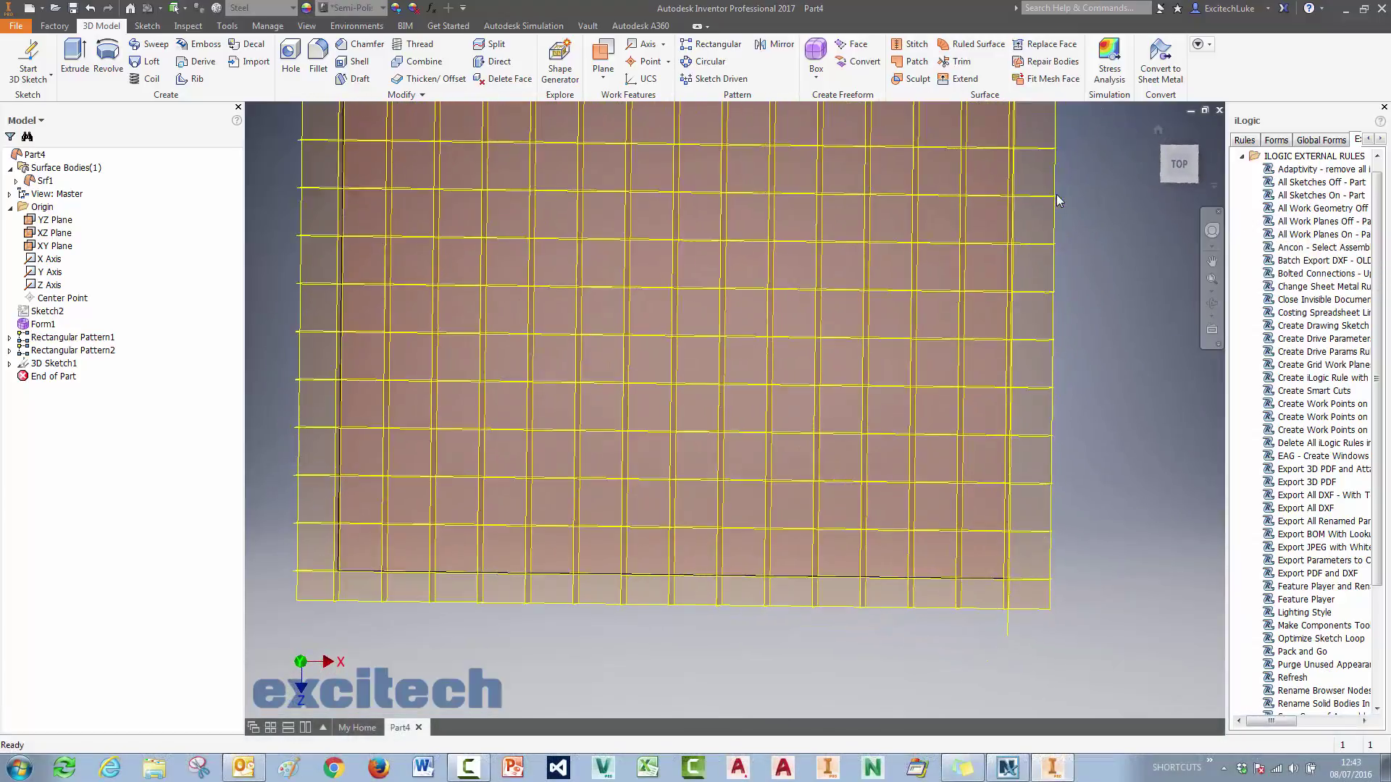
# Split the surface's face along the second and third patterned YZ planes, counted from the low-X edge.
pyautogui.click(496, 45)
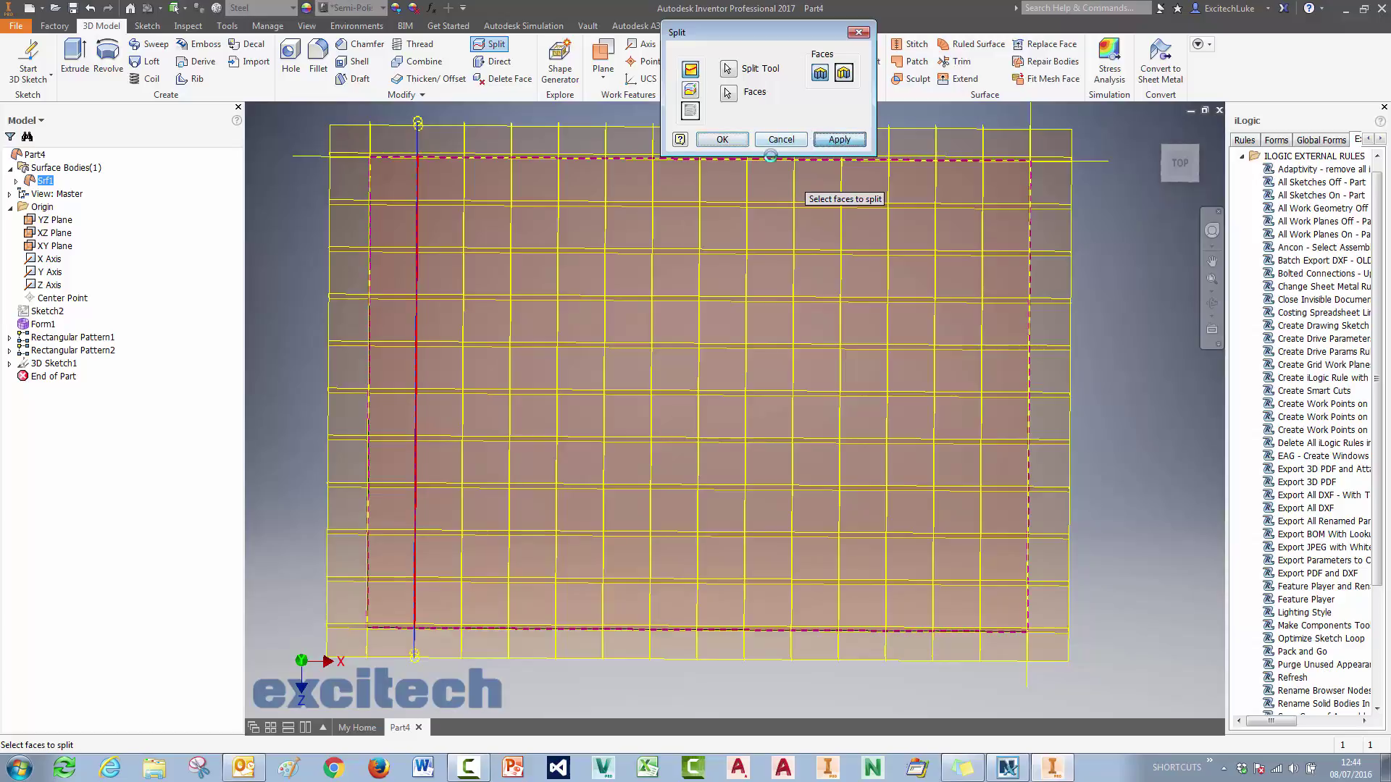
pyautogui.click(722, 139)
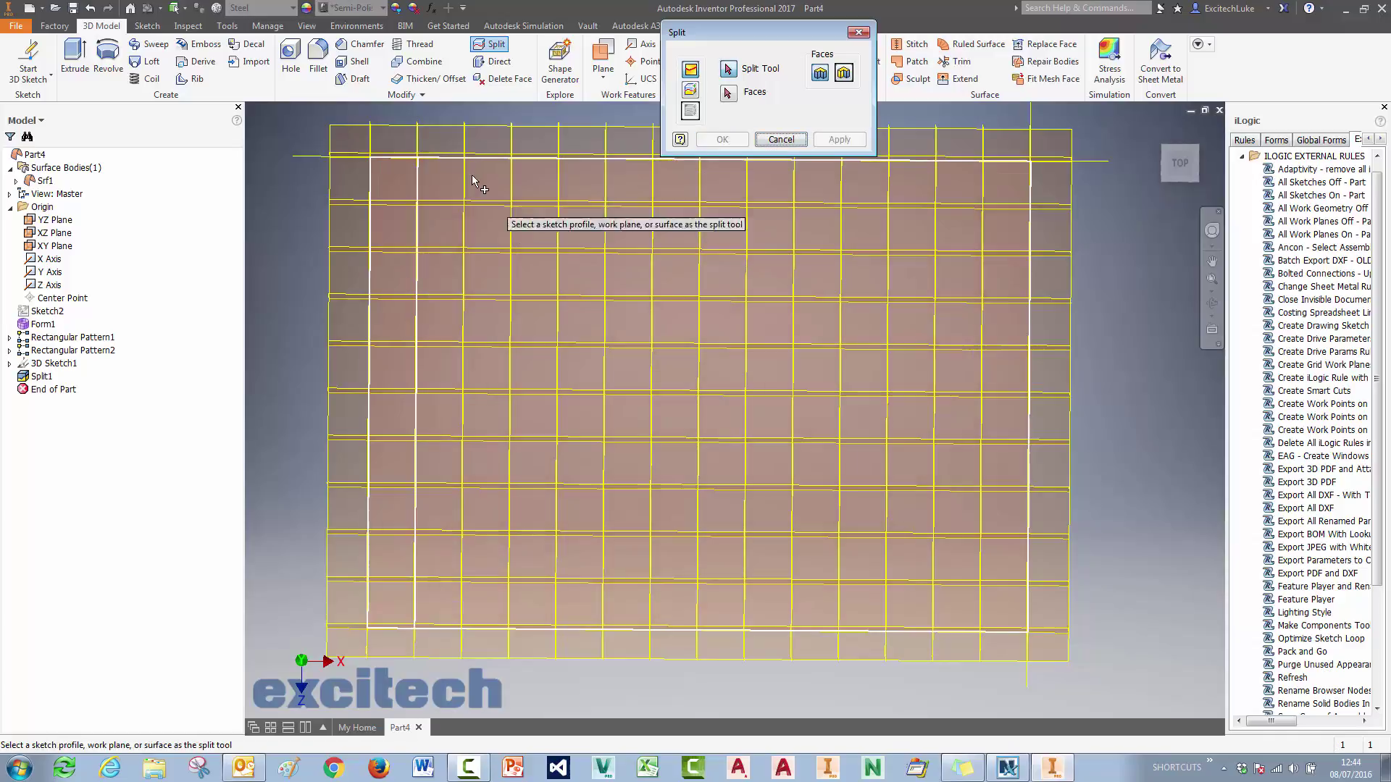
pyautogui.click(464, 135)
pyautogui.press('Return')
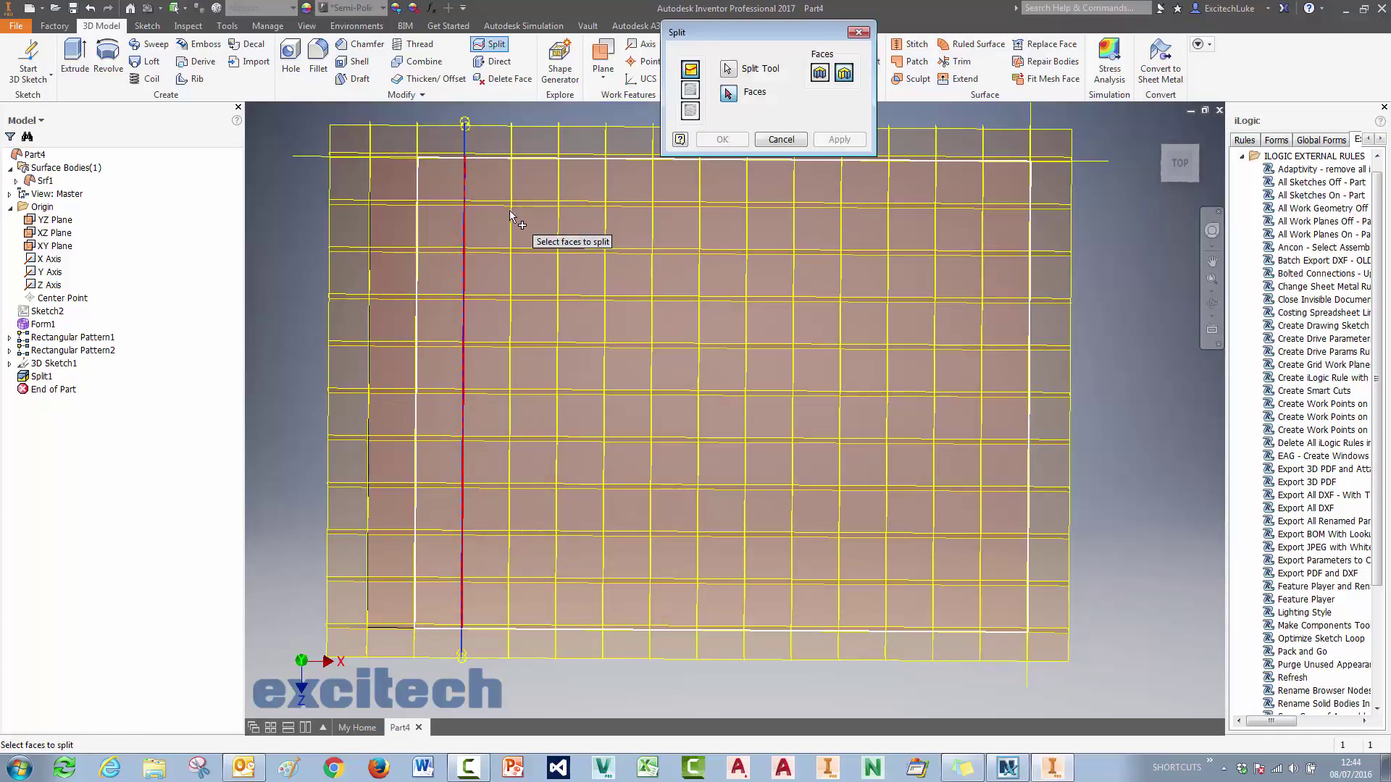
pyautogui.click(580, 284)
pyautogui.rightClick(604, 239)
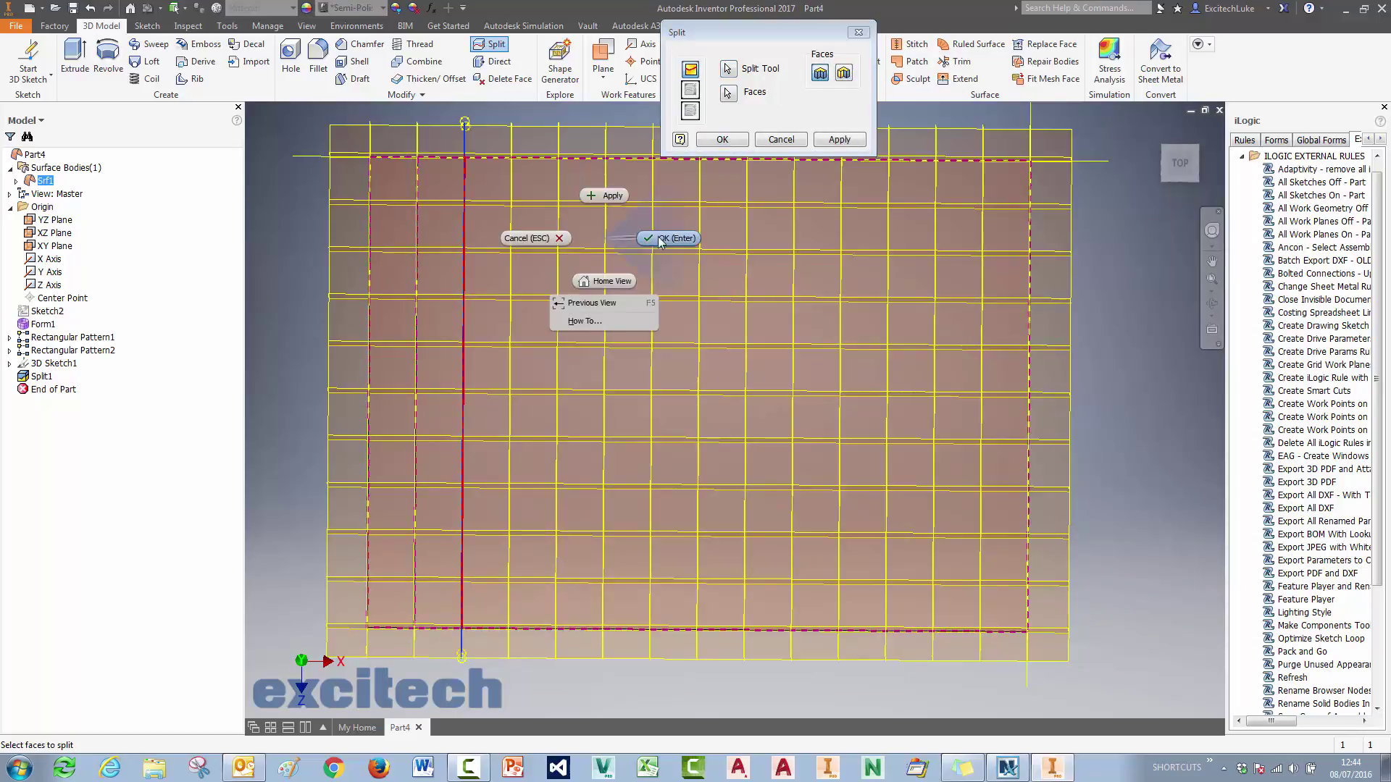
pyautogui.click(609, 199)
# Split the remaining large face along the fourth and fifth patterned YZ planes, counted from the low-X edge.
pyautogui.click(512, 143)
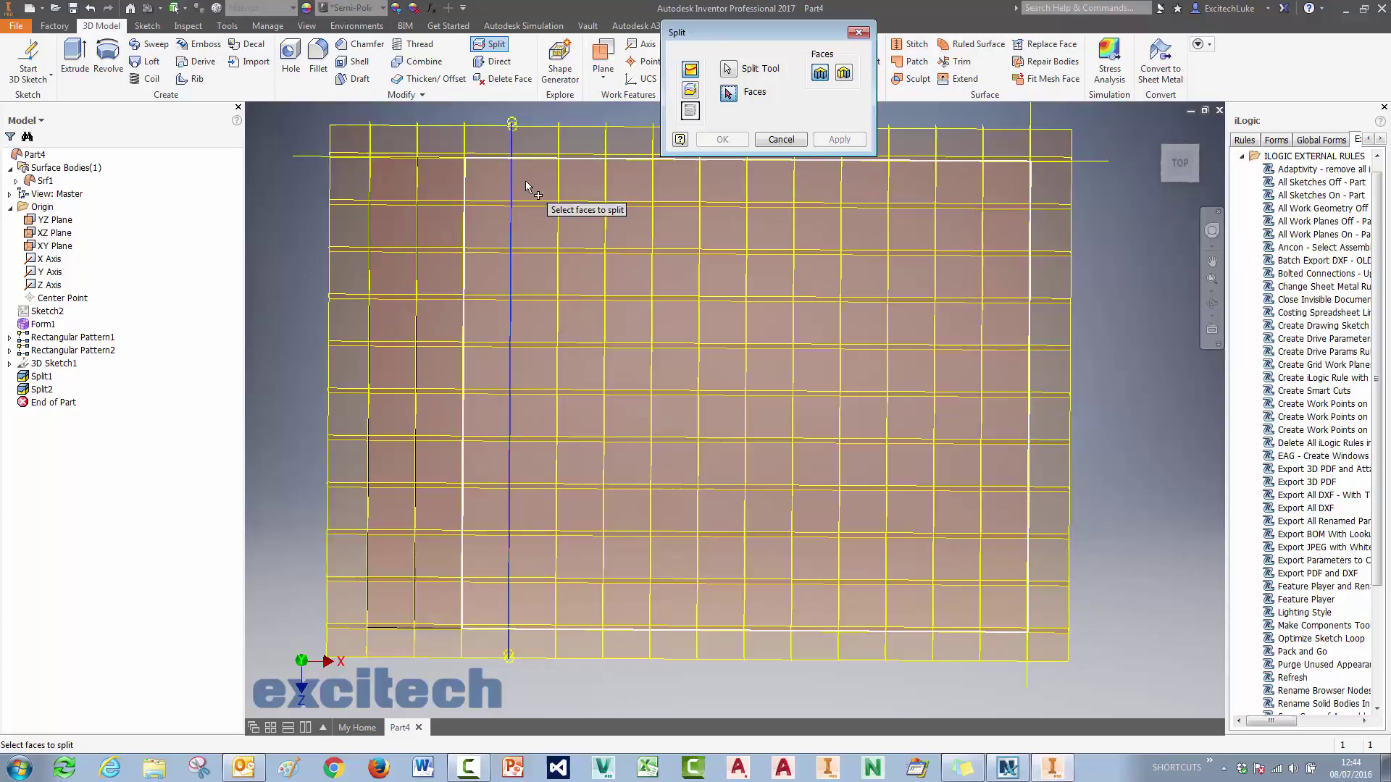
pyautogui.click(599, 257)
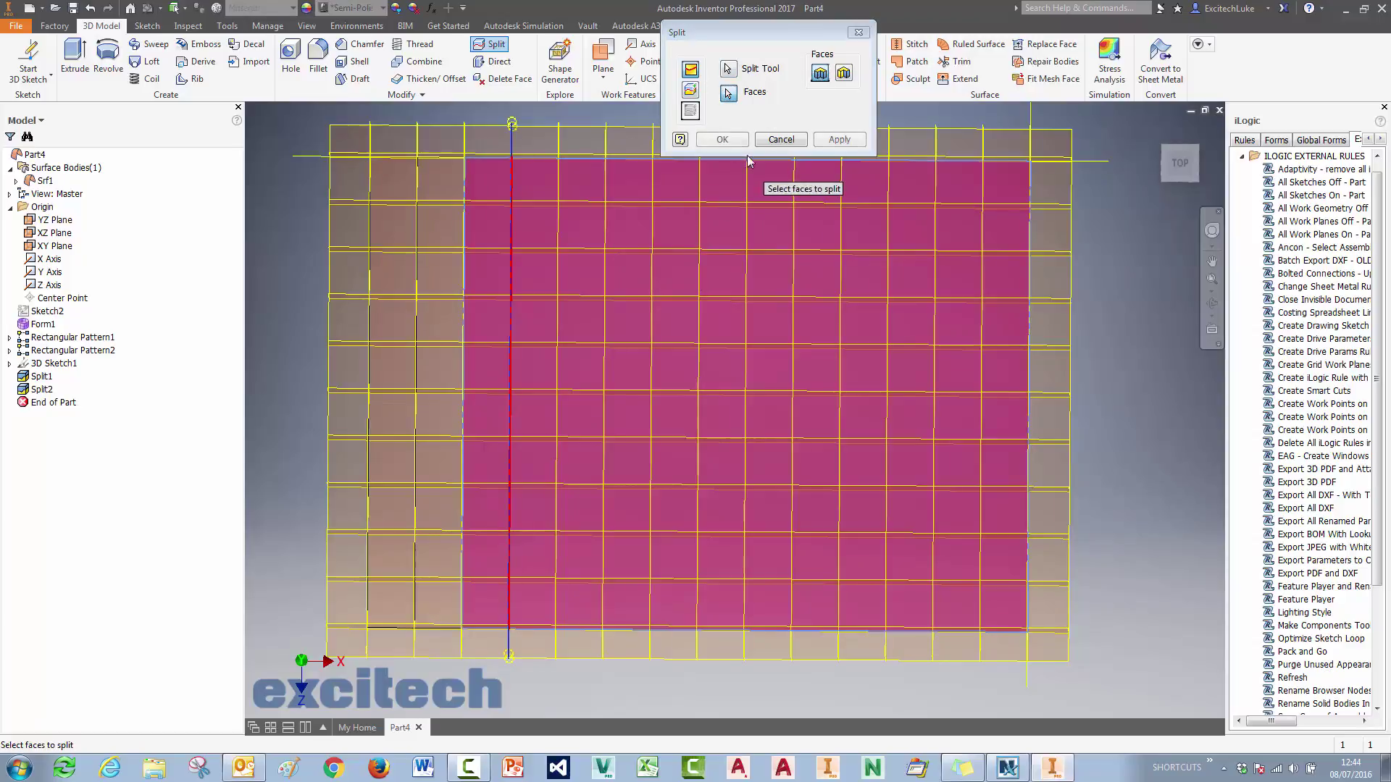
pyautogui.click(840, 140)
pyautogui.click(559, 148)
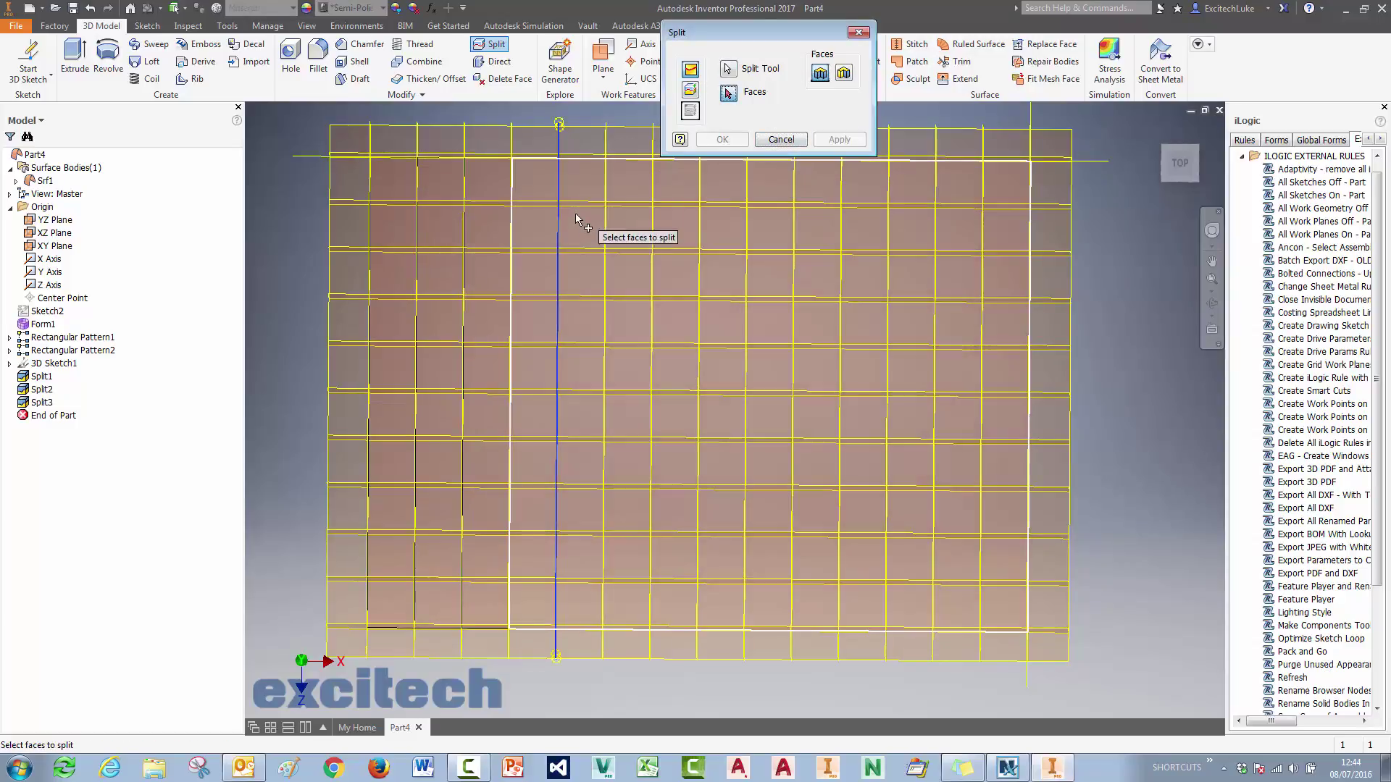
pyautogui.click(574, 223)
pyautogui.rightClick(576, 219)
pyautogui.click(581, 174)
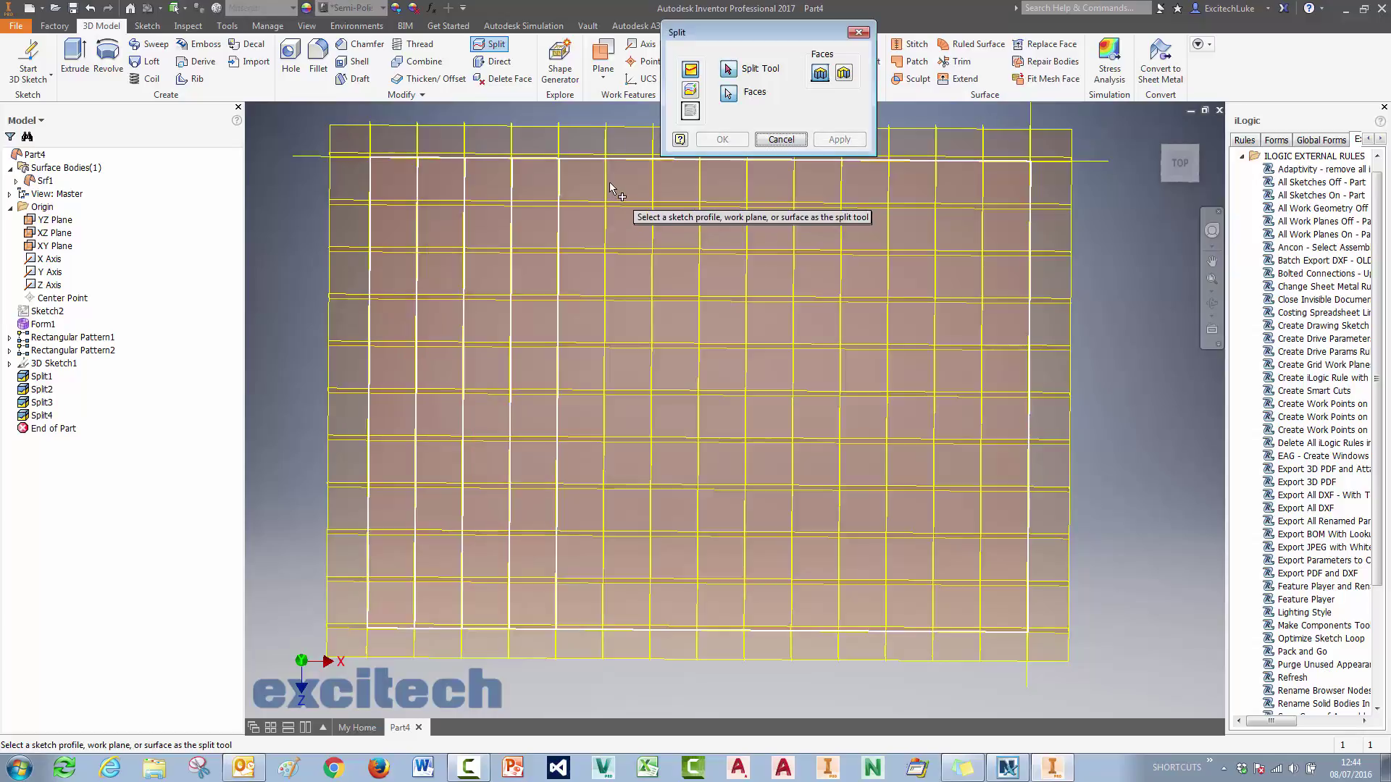
# Split the remaining large face along the sixth and seventh patterned YZ planes, counted from the low-X edge.
pyautogui.click(607, 180)
pyautogui.click(628, 219)
pyautogui.rightClick(627, 220)
pyautogui.click(636, 177)
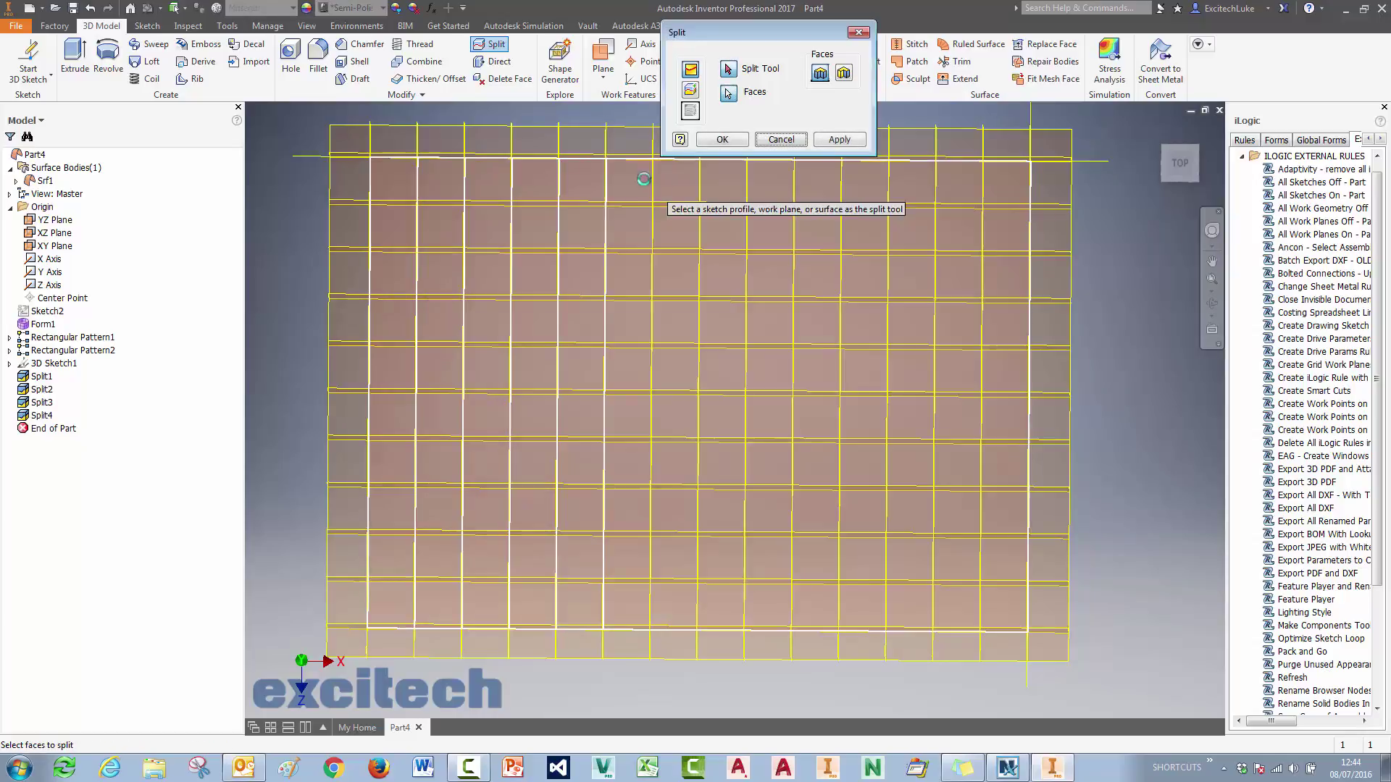
pyautogui.click(650, 177)
pyautogui.click(684, 211)
pyautogui.rightClick(685, 213)
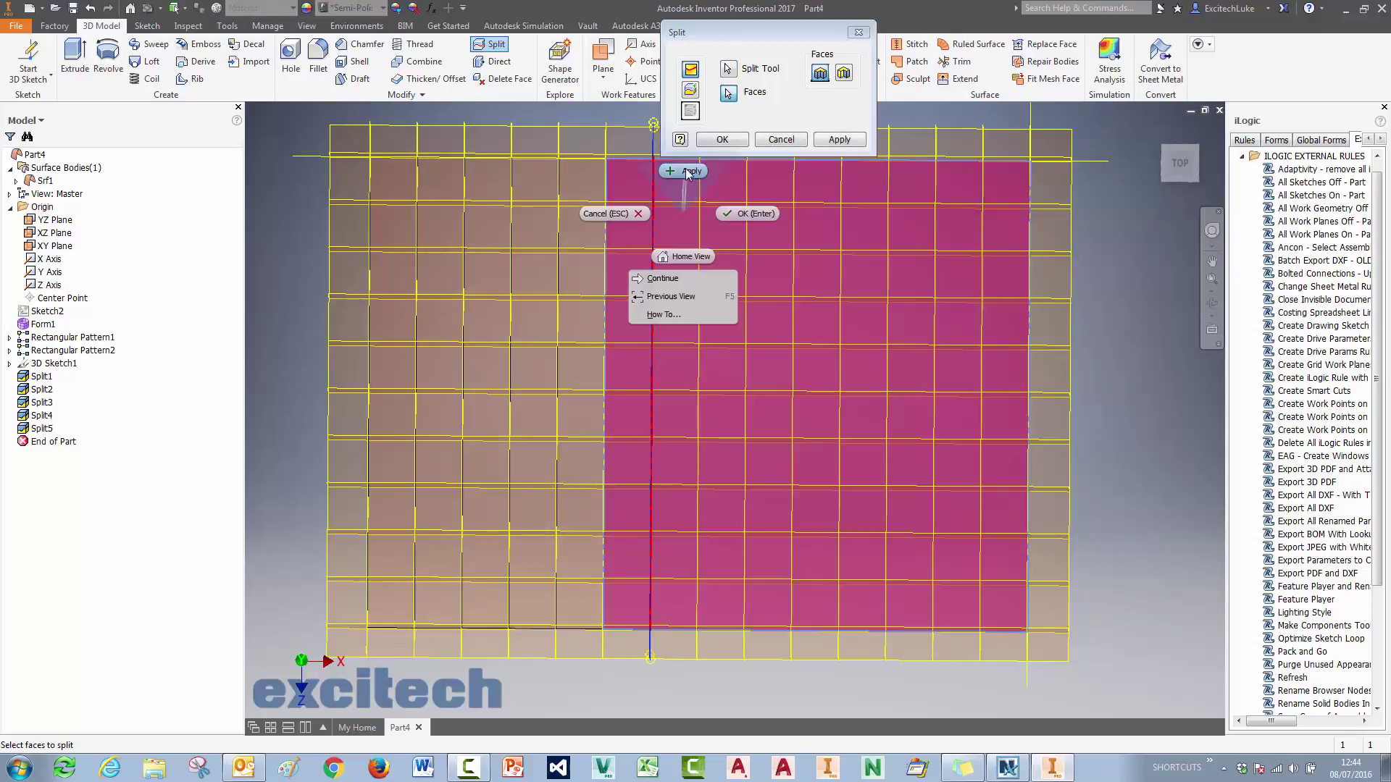
pyautogui.click(684, 171)
# Split the remaining large face along the eighth and ninth patterned YZ planes, counted from the low-X edge.
pyautogui.click(698, 216)
pyautogui.click(727, 239)
pyautogui.rightClick(727, 239)
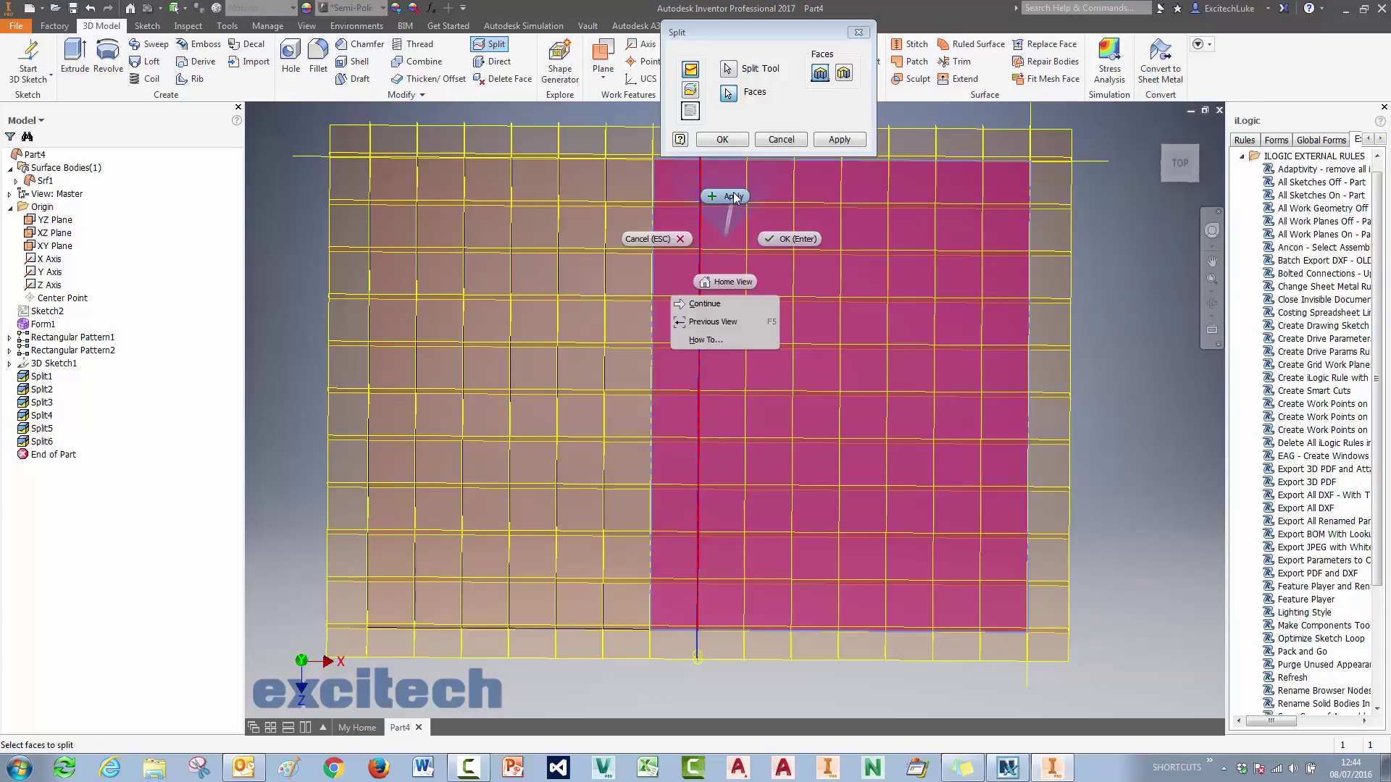
pyautogui.click(733, 196)
pyautogui.click(747, 215)
pyautogui.click(776, 237)
pyautogui.rightClick(775, 237)
pyautogui.click(781, 195)
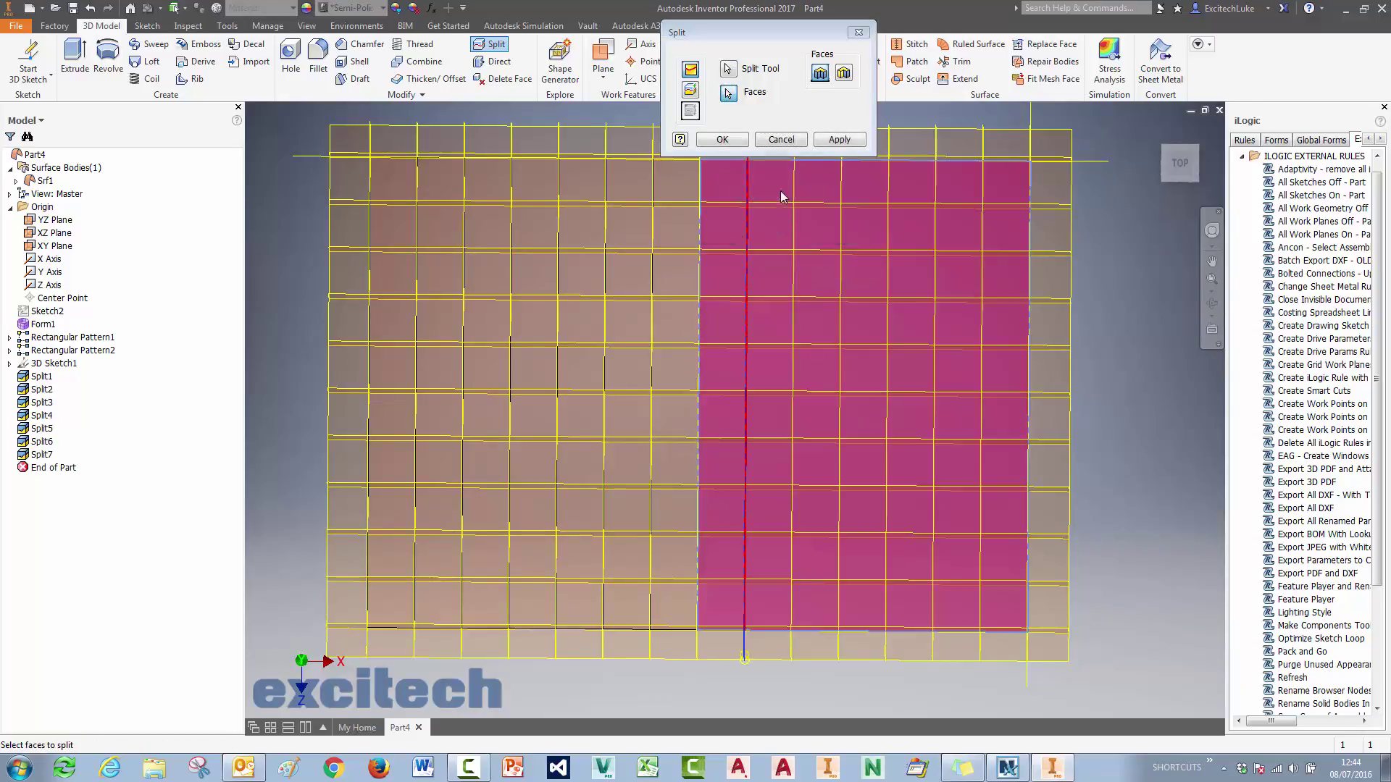
# Split the remaining large face along the tenth and eleventh patterned YZ planes, counted from the low-X edge.
pyautogui.click(793, 216)
pyautogui.click(819, 236)
pyautogui.rightClick(820, 236)
pyautogui.click(823, 194)
pyautogui.click(840, 224)
pyautogui.click(864, 224)
pyautogui.rightClick(863, 225)
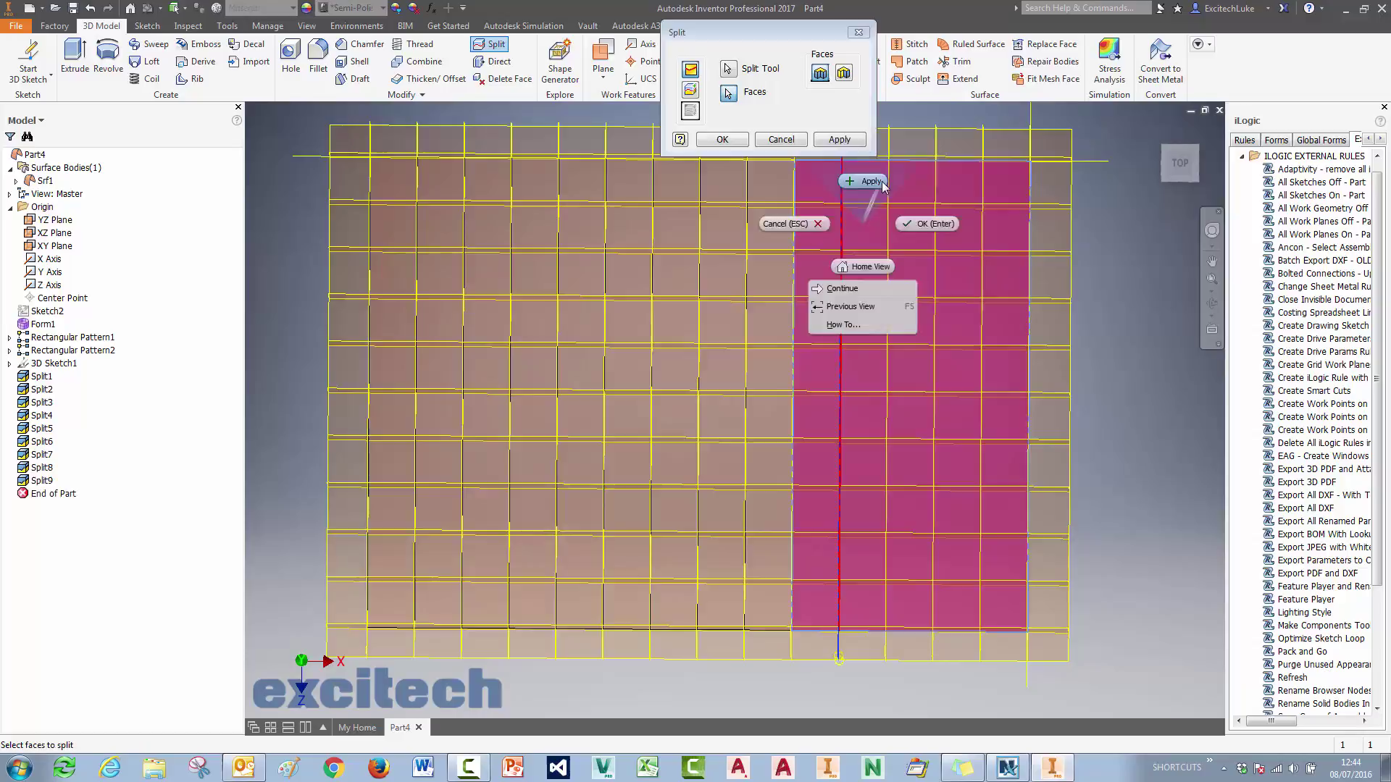
pyautogui.click(869, 187)
# Split the remaining large face along the twelfth, thirteenth and fourteenth patterned YZ planes, counted from the low-X edge.
pyautogui.click(888, 224)
pyautogui.click(906, 224)
pyautogui.rightClick(905, 224)
pyautogui.click(911, 187)
pyautogui.click(935, 224)
pyautogui.click(945, 181)
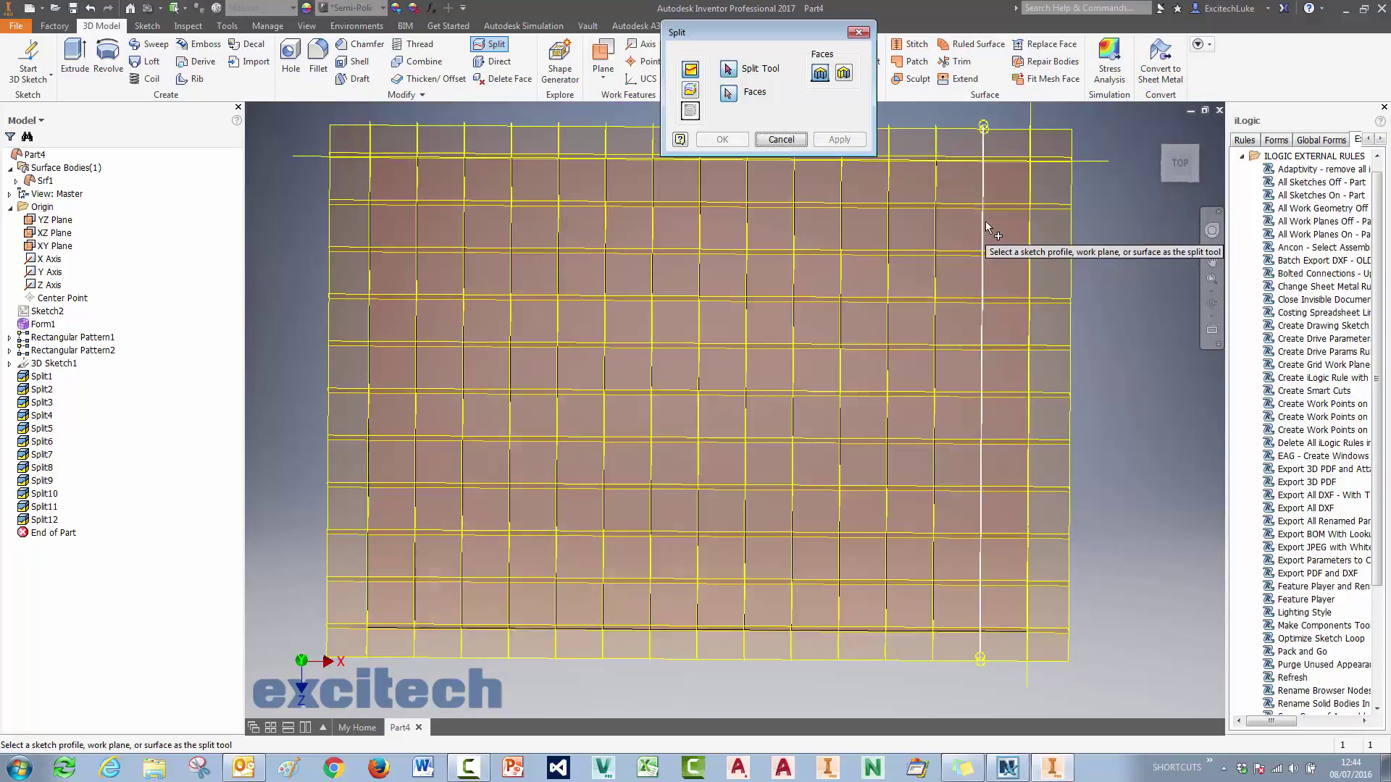
pyautogui.click(983, 220)
pyautogui.rightClick(988, 221)
pyautogui.click(988, 177)
# Split all faces of the surface along the second and third patterned XY planes, counted from the high-Z edge.
pyautogui.keyDown('shift'); pyautogui.moveTo(879, 189); pyautogui.dragTo(1171, 376, button='middle'); pyautogui.keyUp('shift')
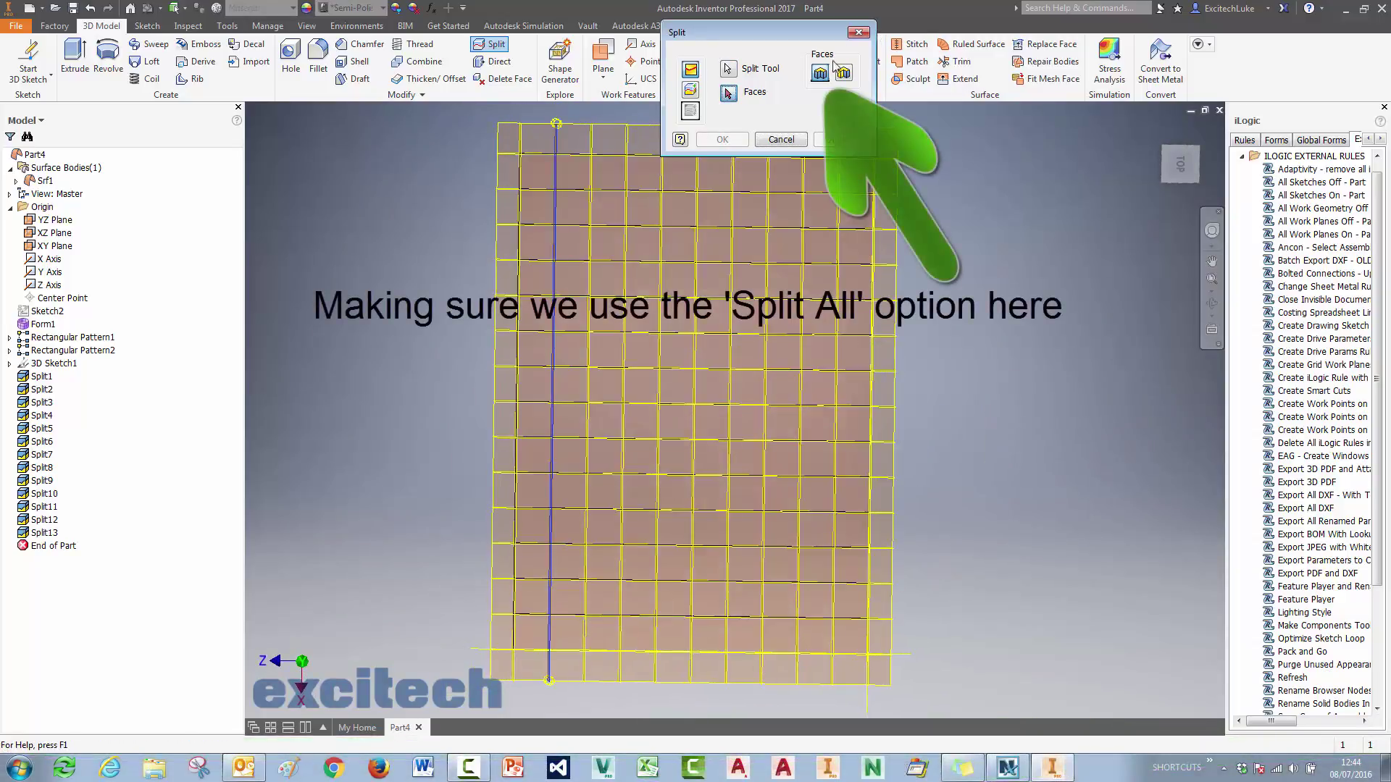
pyautogui.click(590, 582)
pyautogui.rightClick(595, 577)
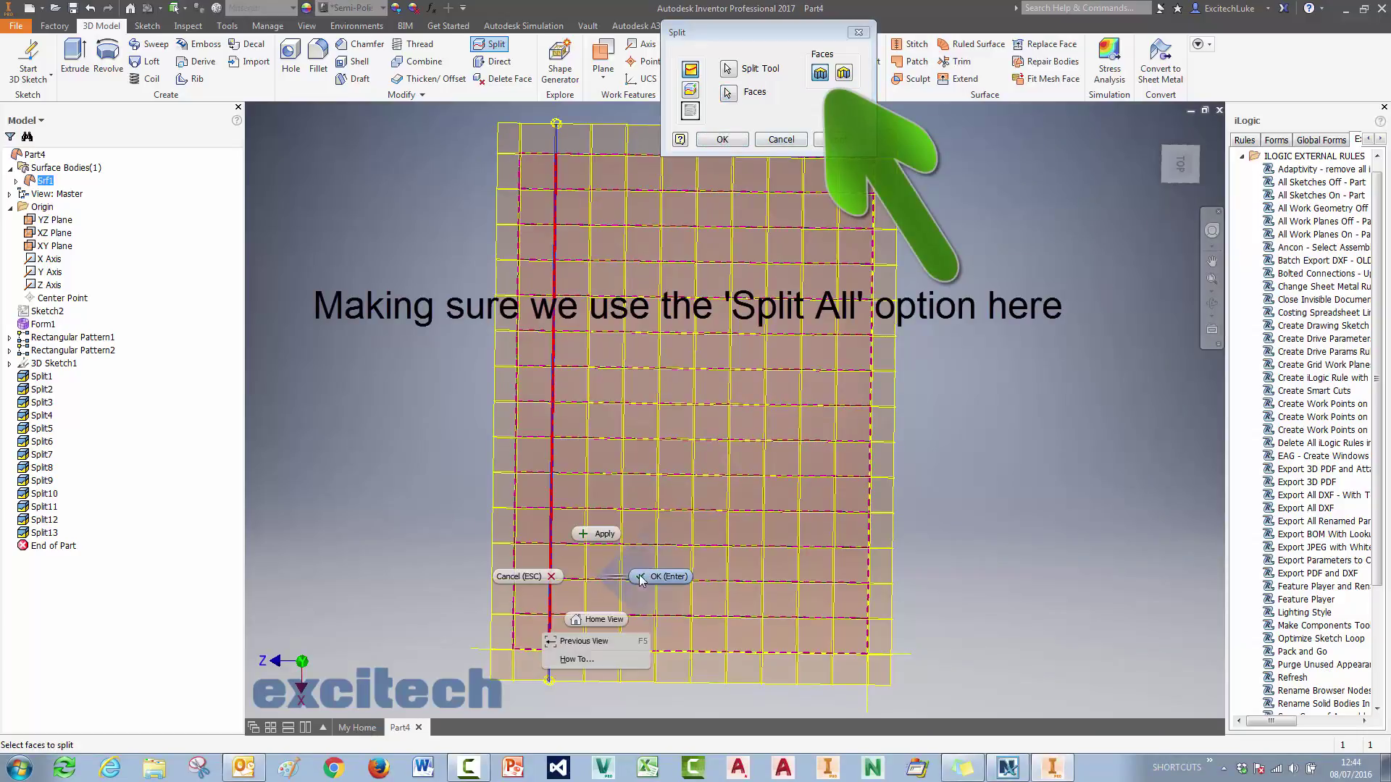
pyautogui.click(600, 534)
pyautogui.press('Escape')
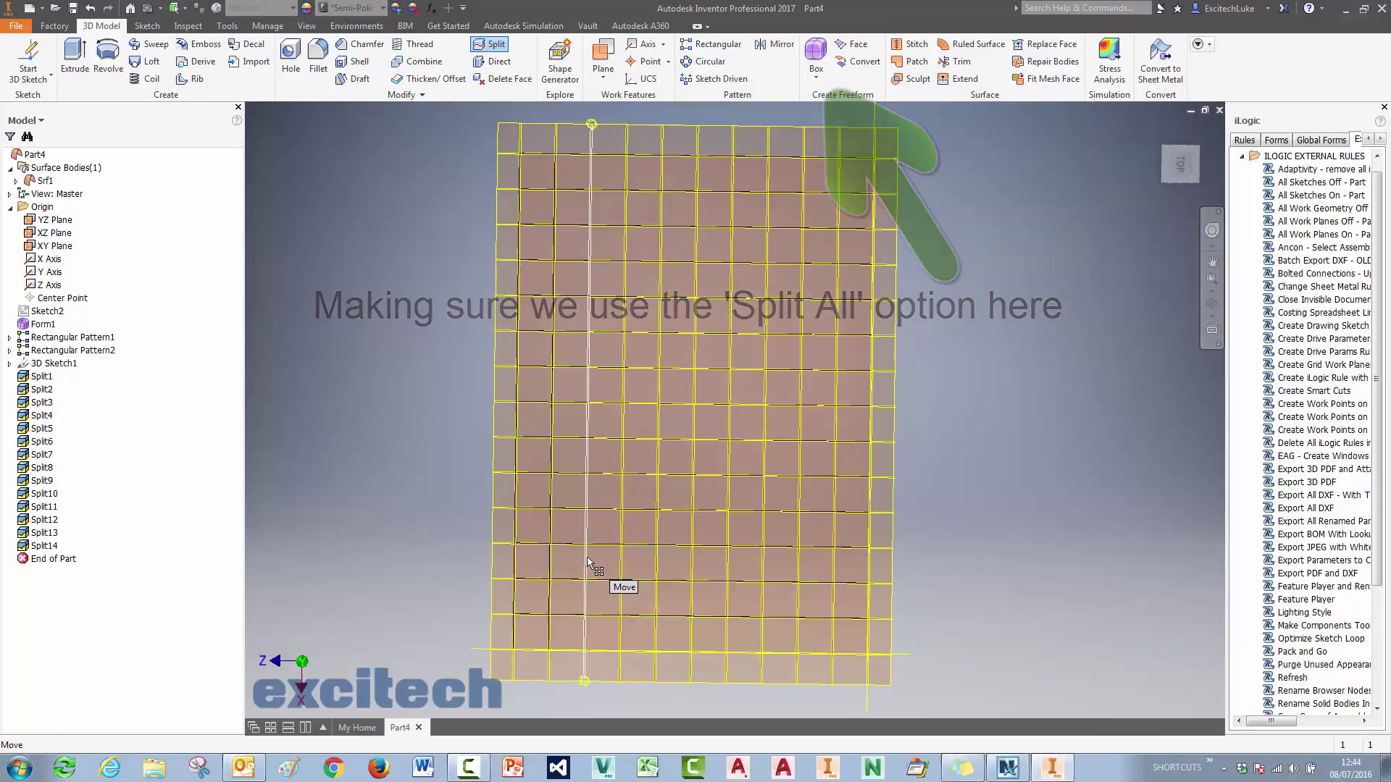
pyautogui.press('Return')
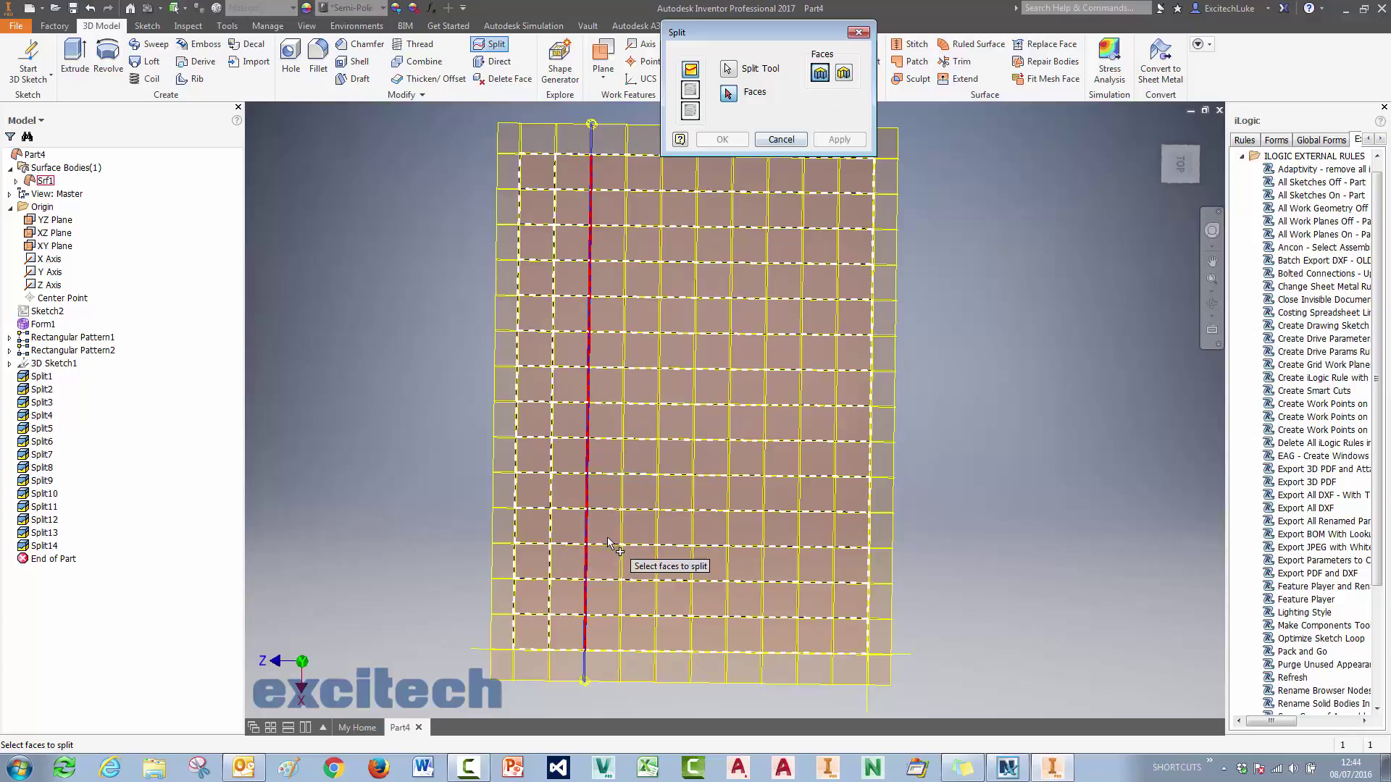
pyautogui.click(608, 543)
pyautogui.rightClick(609, 528)
pyautogui.click(609, 486)
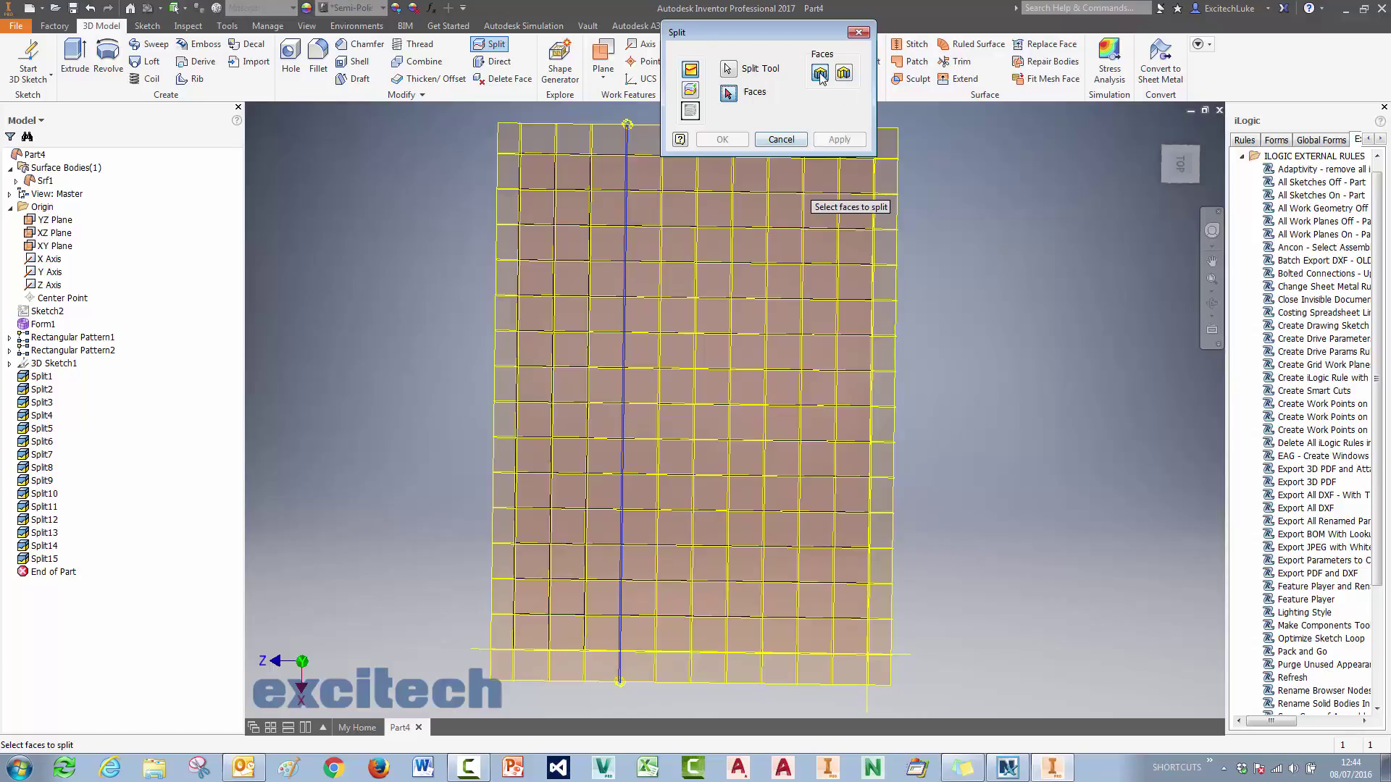
# Split all faces of the surface along the fourth and fifth patterned XY planes, counted from the high-Z edge.
pyautogui.rightClick(639, 543)
pyautogui.click(641, 498)
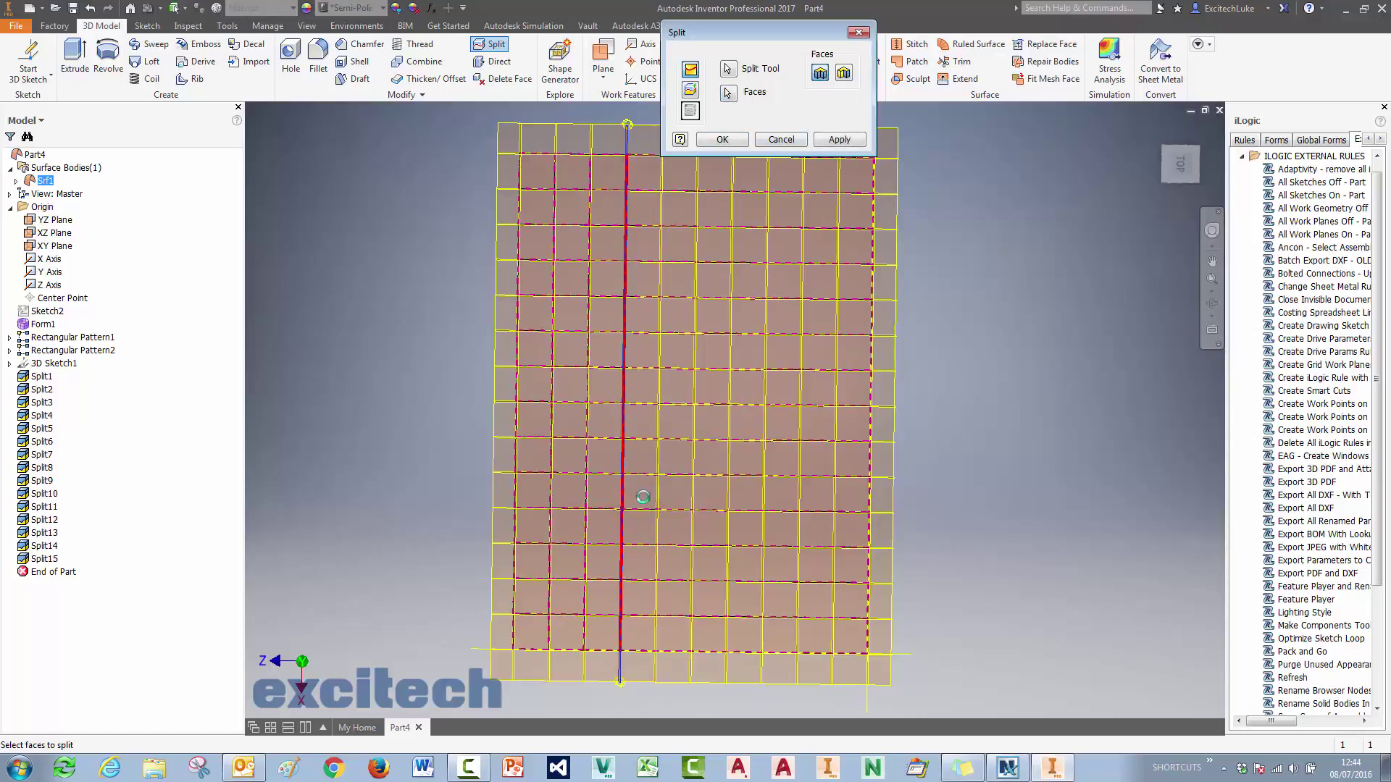
pyautogui.click(655, 533)
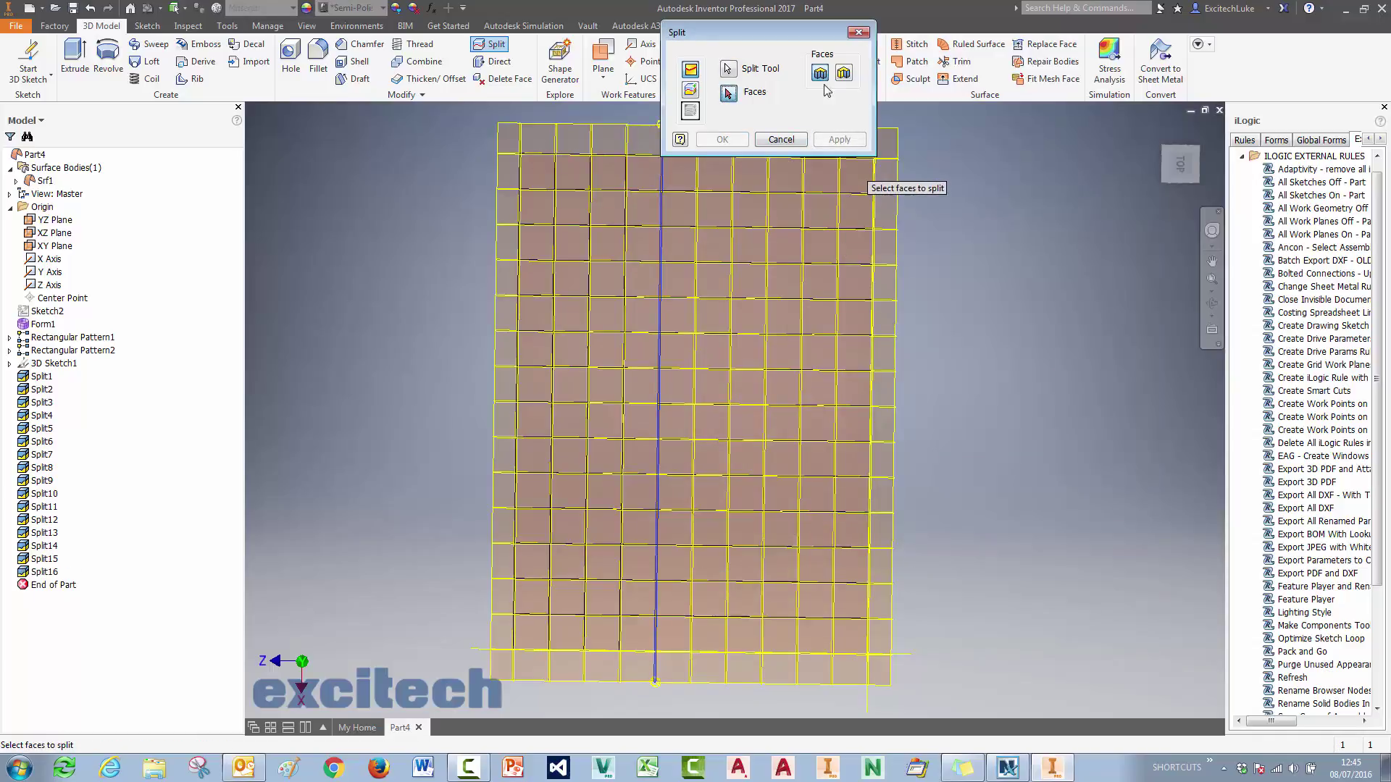
pyautogui.click(842, 72)
pyautogui.rightClick(681, 512)
pyautogui.click(682, 476)
# Split all faces of the surface along the sixth and seventh patterned XY planes, counted from the high-Z edge.
pyautogui.click(694, 484)
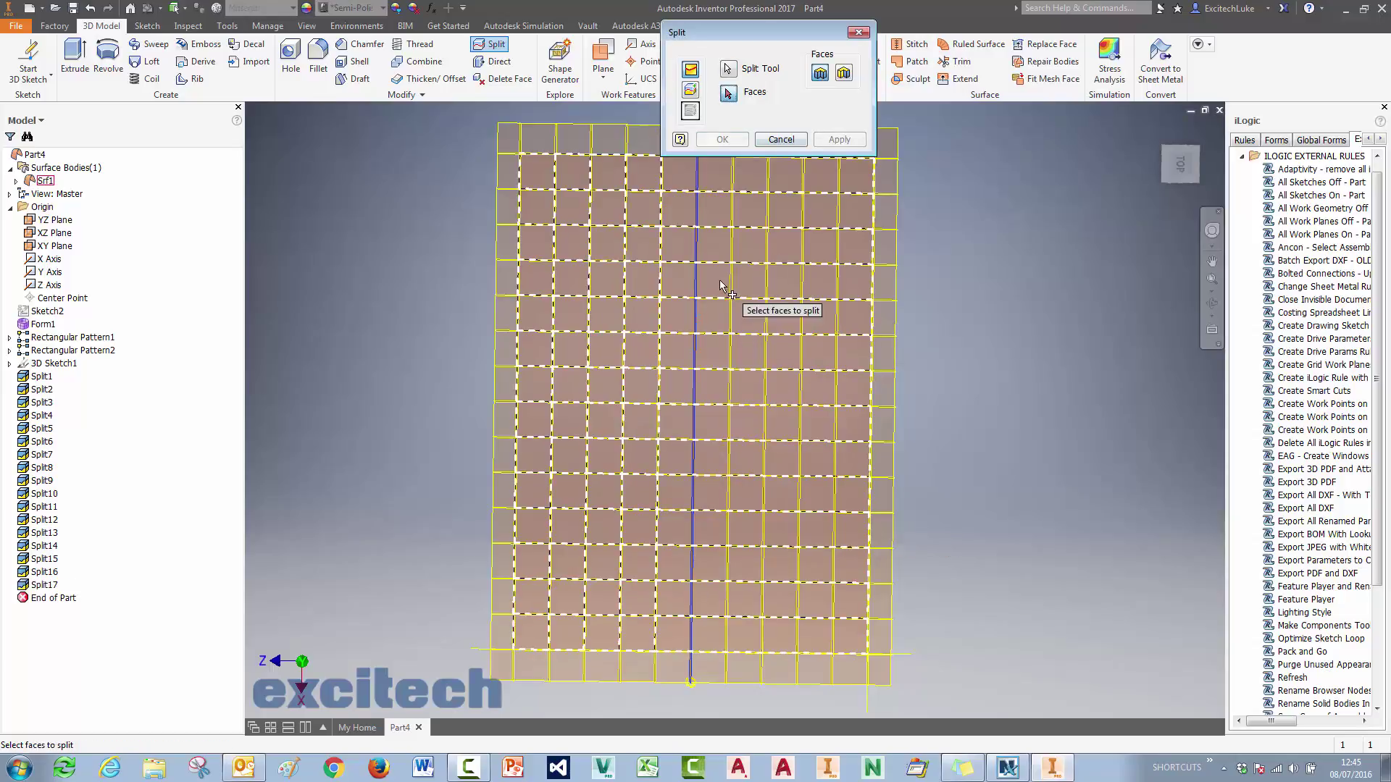
pyautogui.click(719, 285)
pyautogui.rightClick(720, 285)
pyautogui.click(721, 242)
pyautogui.click(733, 203)
pyautogui.click(771, 208)
pyautogui.rightClick(768, 210)
pyautogui.click(770, 167)
# Split all faces of the surface along the eighth and ninth patterned XY planes, counted from the high-Z edge.
pyautogui.click(768, 177)
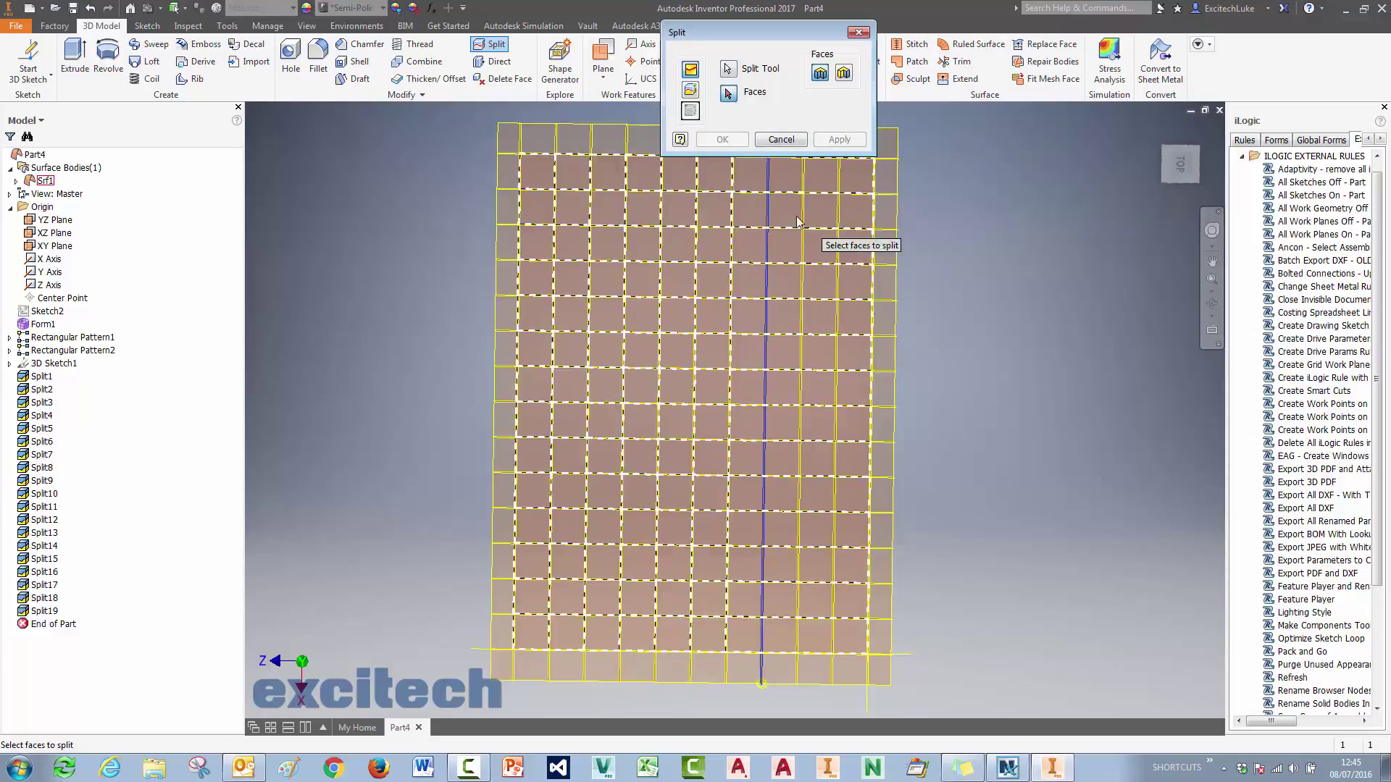
pyautogui.click(797, 217)
pyautogui.rightClick(797, 216)
pyautogui.click(799, 173)
pyautogui.click(801, 221)
pyautogui.click(819, 202)
pyautogui.rightClick(820, 202)
pyautogui.click(818, 159)
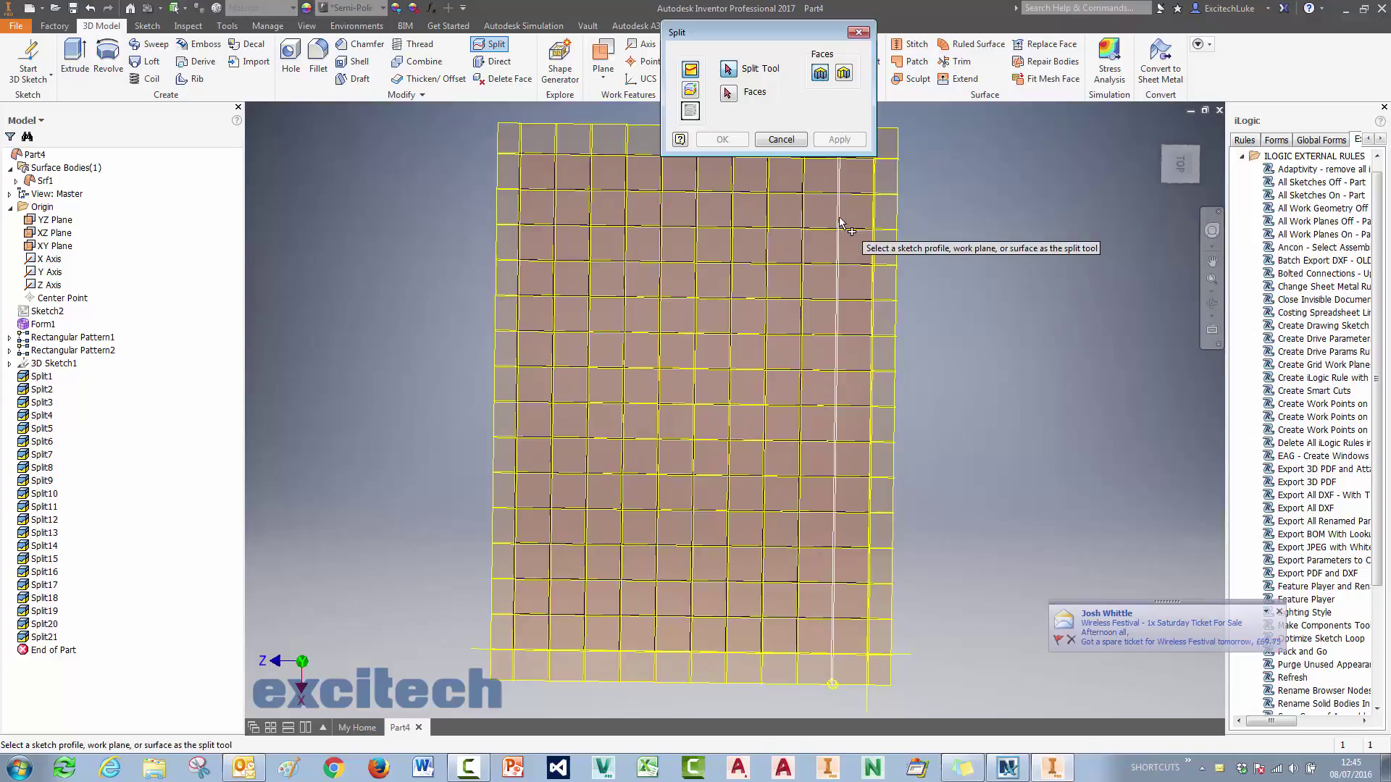
# Split all faces of the surface along the tenth patterned XY plane from the high-Z edge and end the Split command.
pyautogui.click(840, 218)
pyautogui.click(856, 209)
pyautogui.rightClick(856, 210)
pyautogui.click(855, 170)
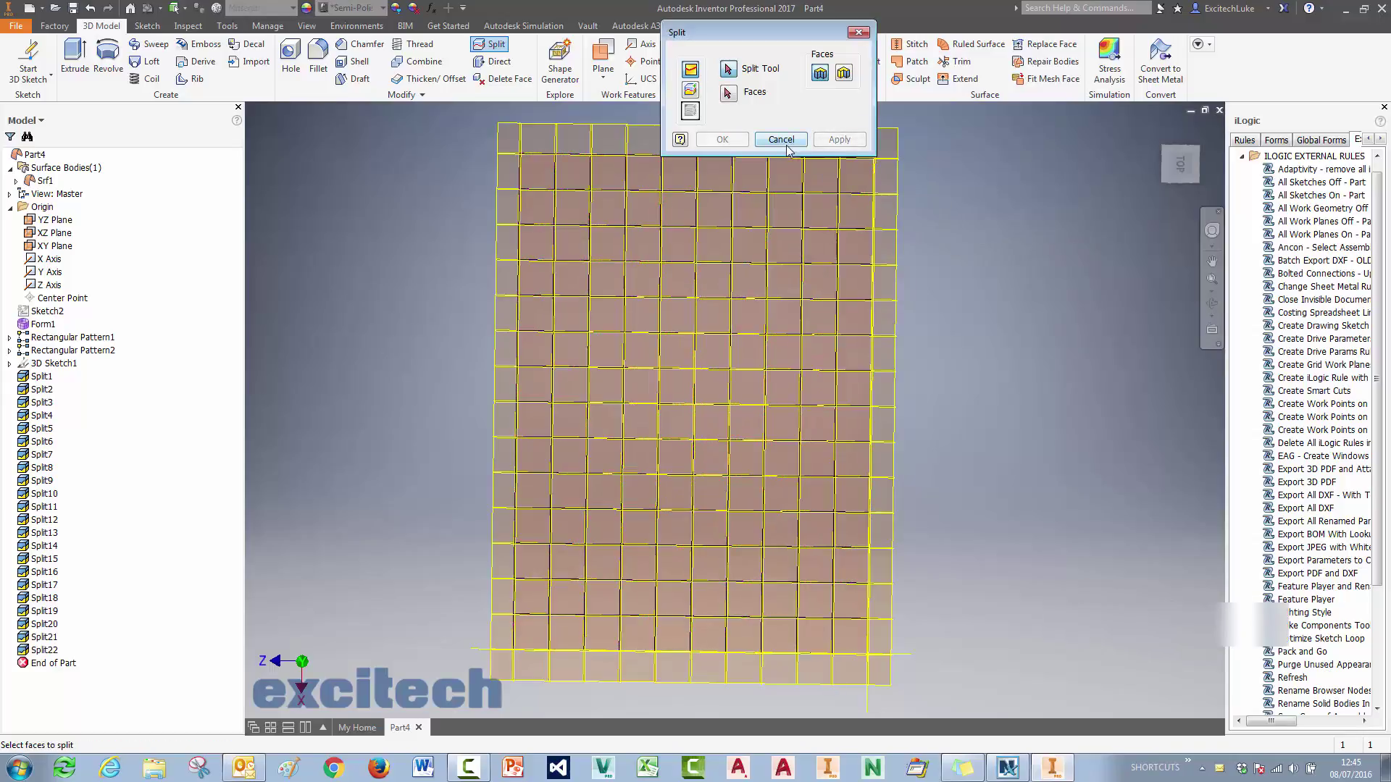
pyautogui.click(788, 143)
# Hide all work planes with the external iLogic rule and make the surface body Srf1 visible in the home view.
pyautogui.press('F6')
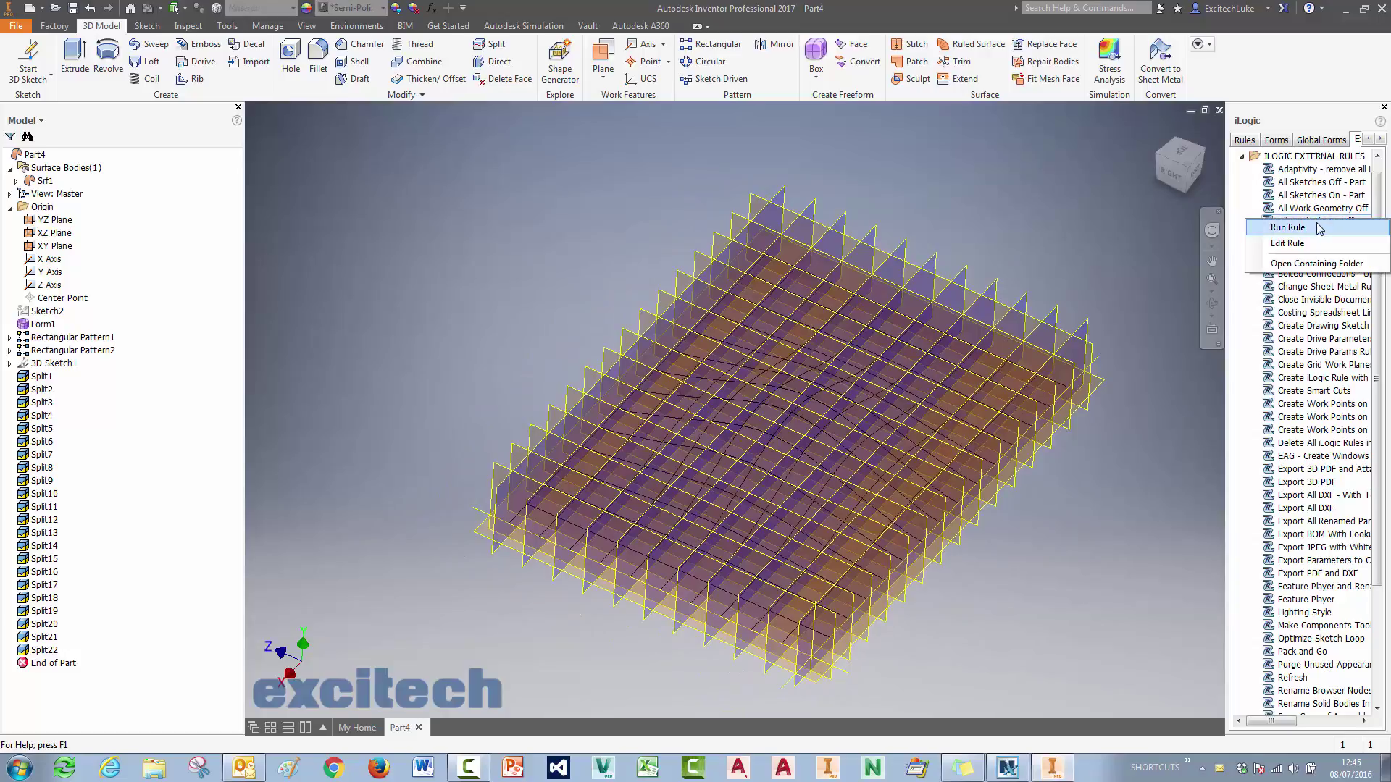
pyautogui.rightClick(45, 181)
pyautogui.click(76, 242)
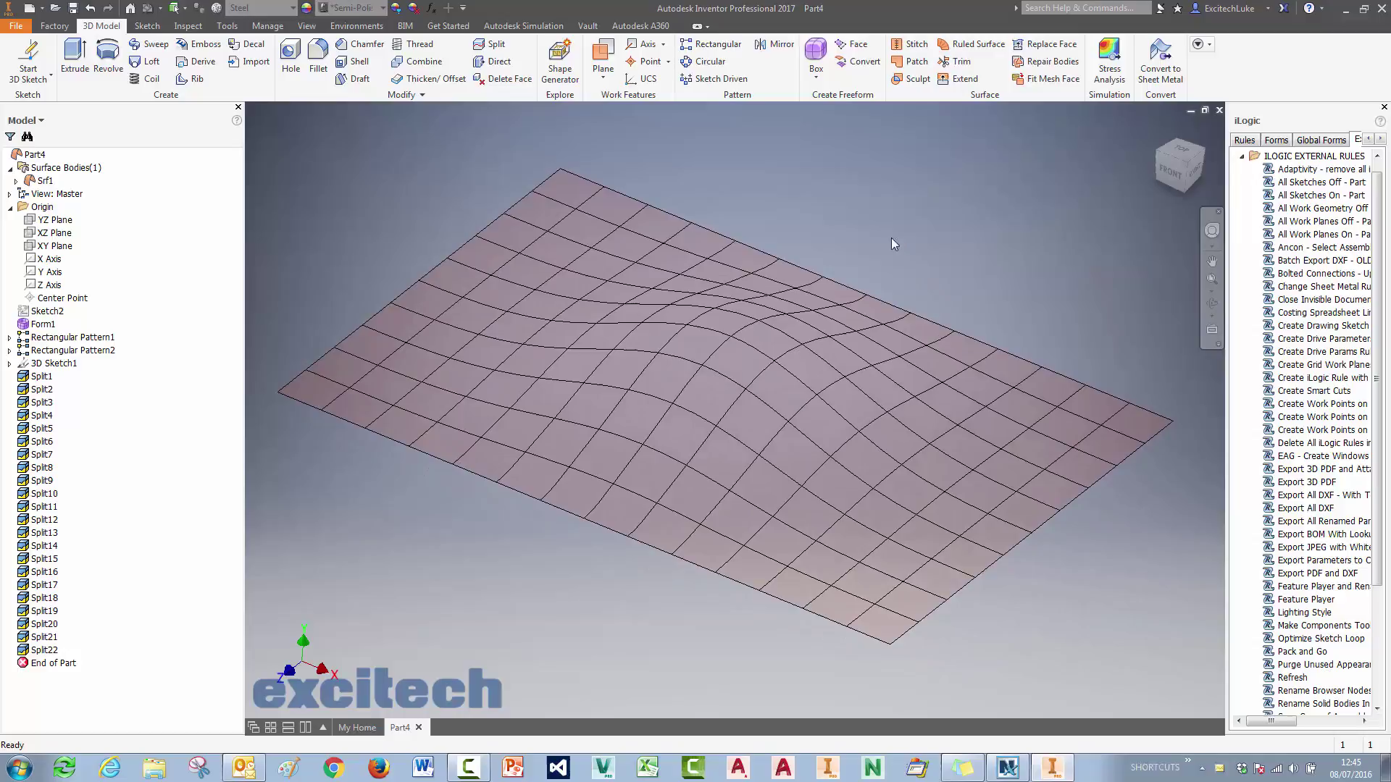
# Show the 3D sketch of intersection curves over the split surface for comparison and hide it again.
pyautogui.rightClick(59, 363)
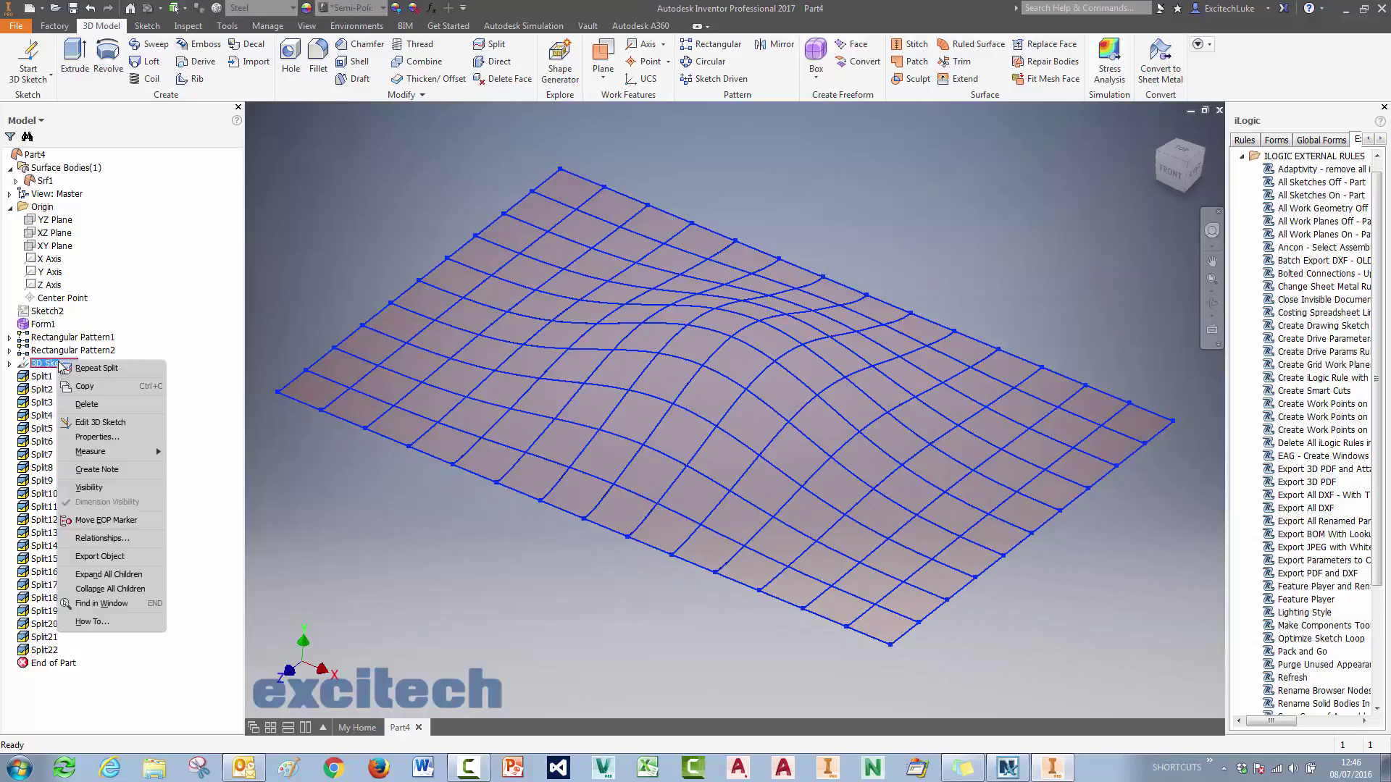
pyautogui.click(92, 487)
pyautogui.moveTo(898, 194); pyautogui.dragTo(896, 195, button='middle')
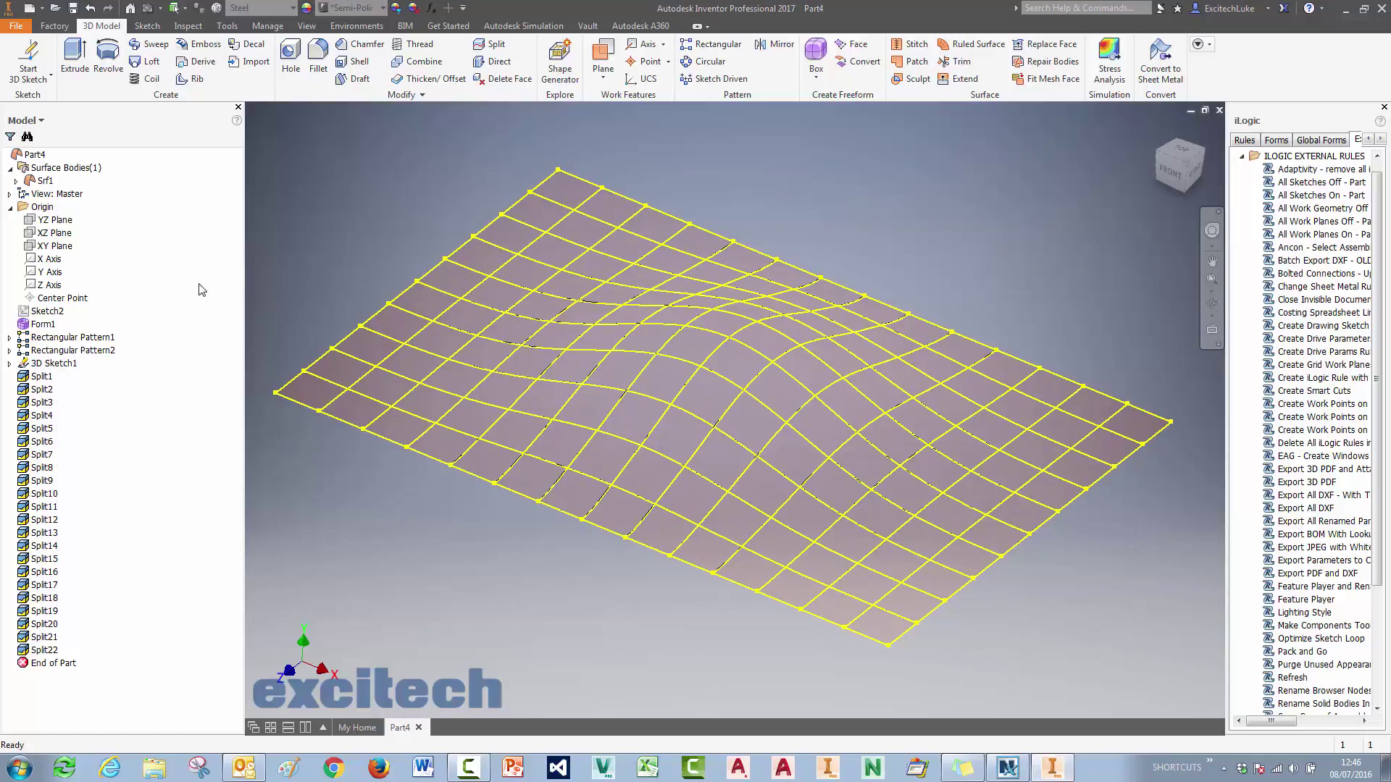
pyautogui.rightClick(62, 362)
pyautogui.press('v')
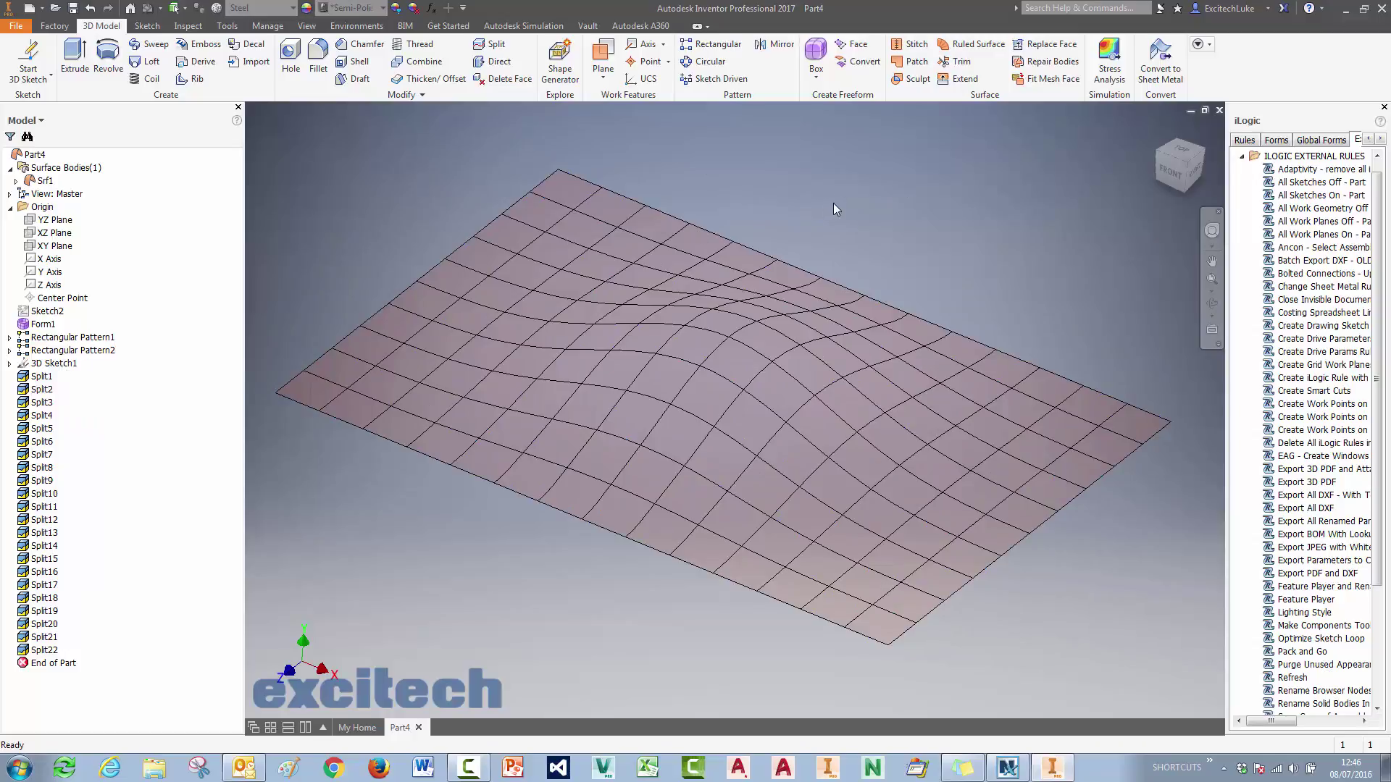
# Show all work planes and create a work plane offset -50 from the second patterned YZ plane, counted from the low-X edge.
pyautogui.moveTo(835, 209); pyautogui.dragTo(838, 197, button='middle')
pyautogui.doubleClick(1315, 234)
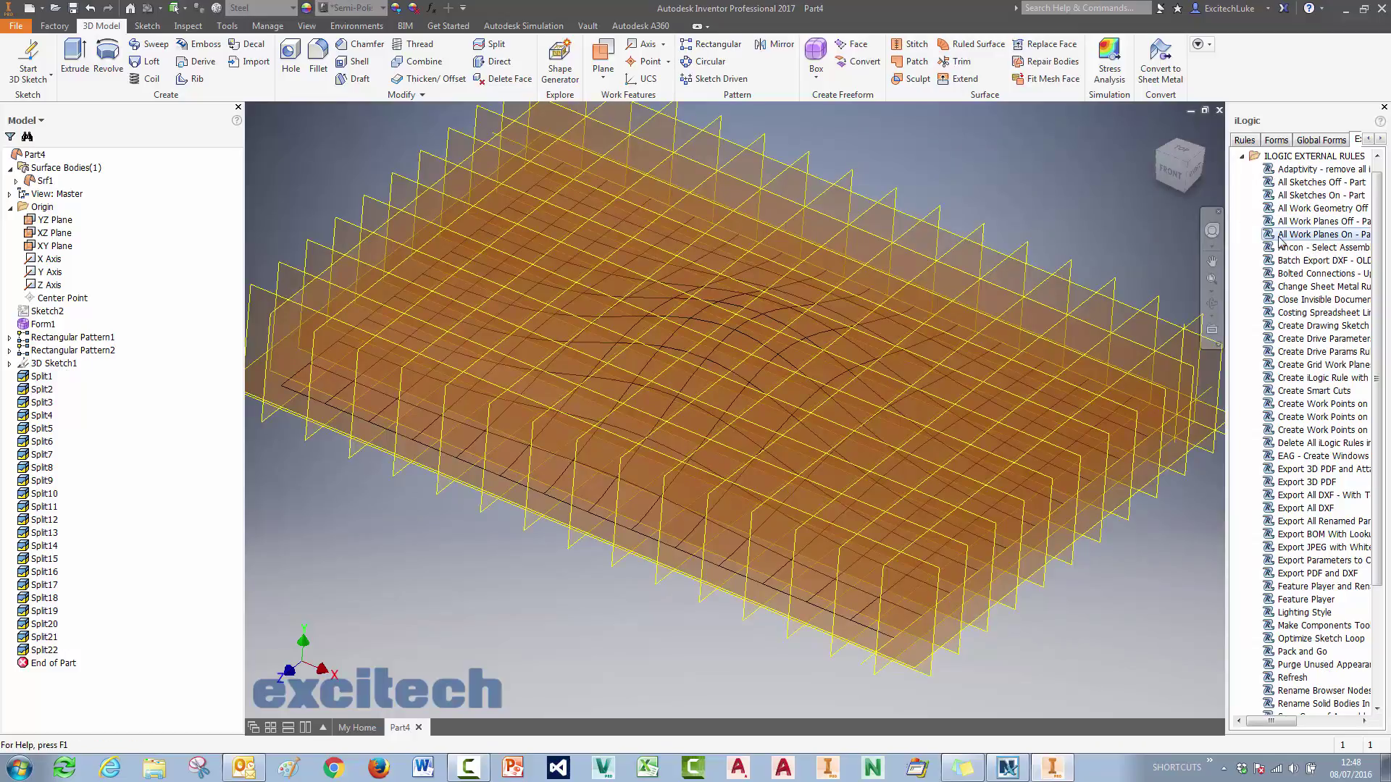
pyautogui.click(1179, 150)
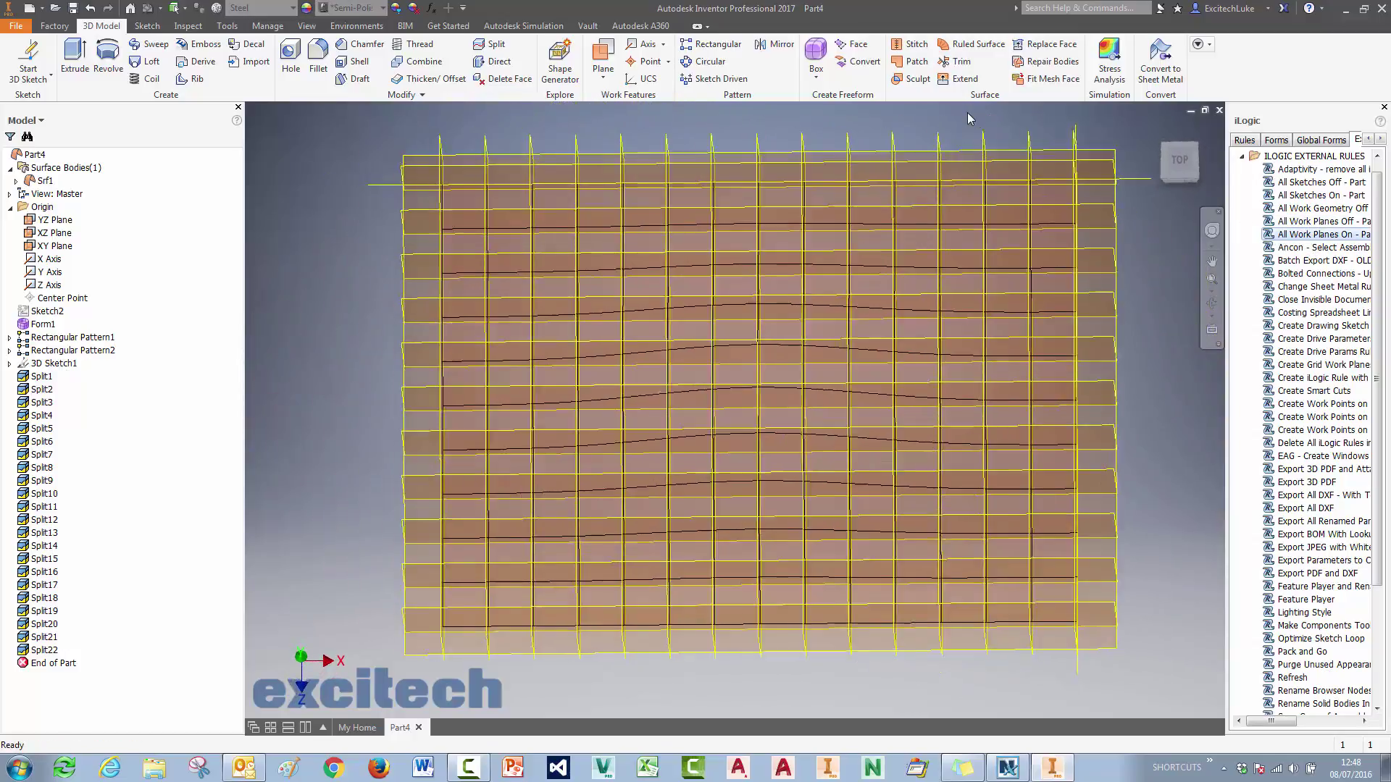
pyautogui.click(603, 54)
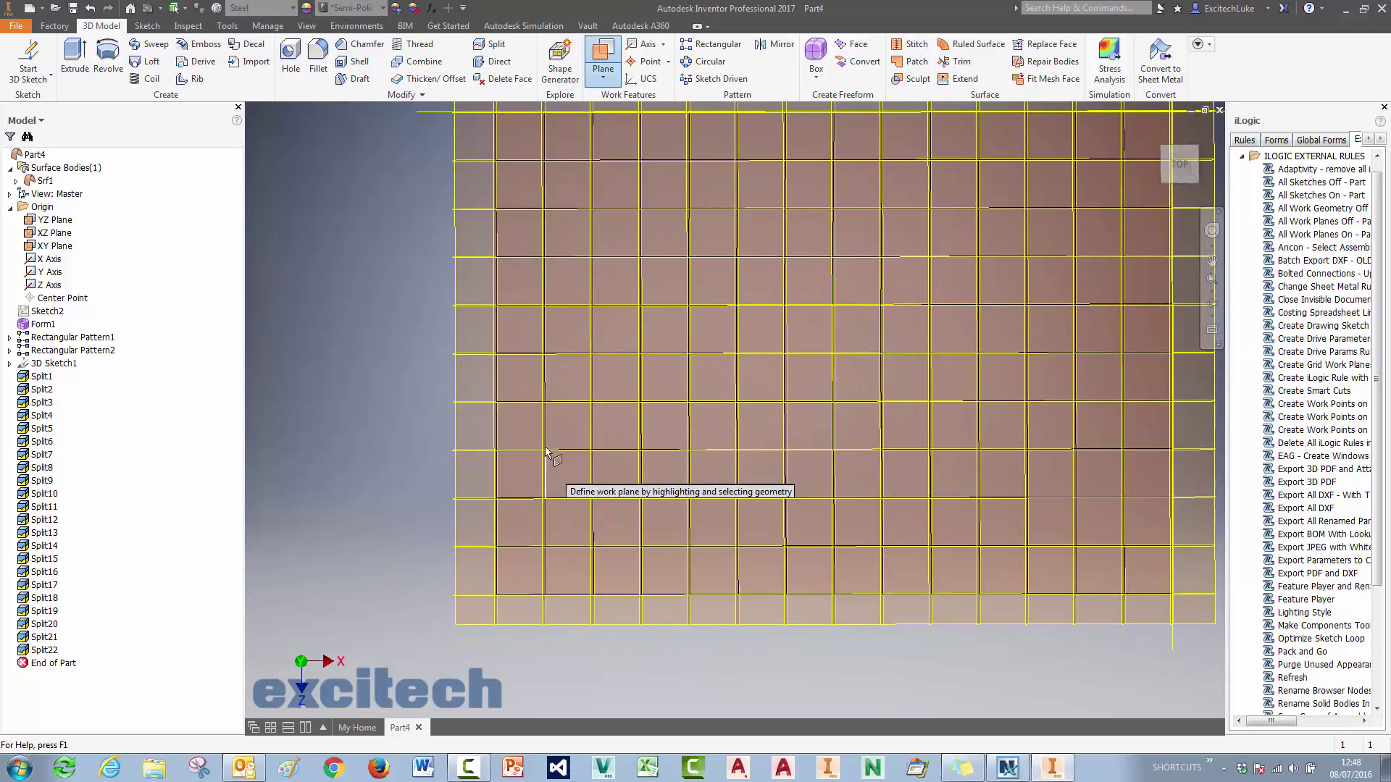
pyautogui.moveTo(544, 619); pyautogui.dragTo(518, 618)
pyautogui.write('-')
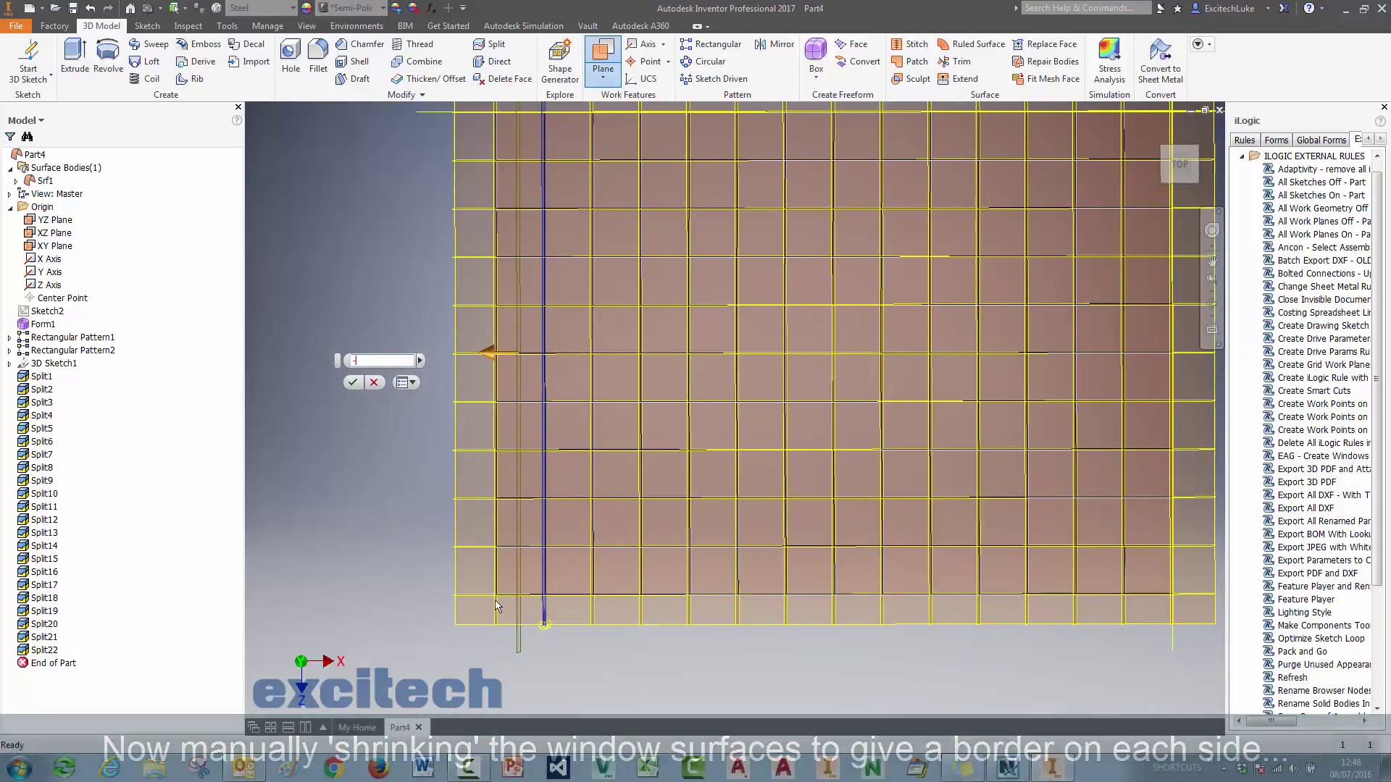
pyautogui.write('50')
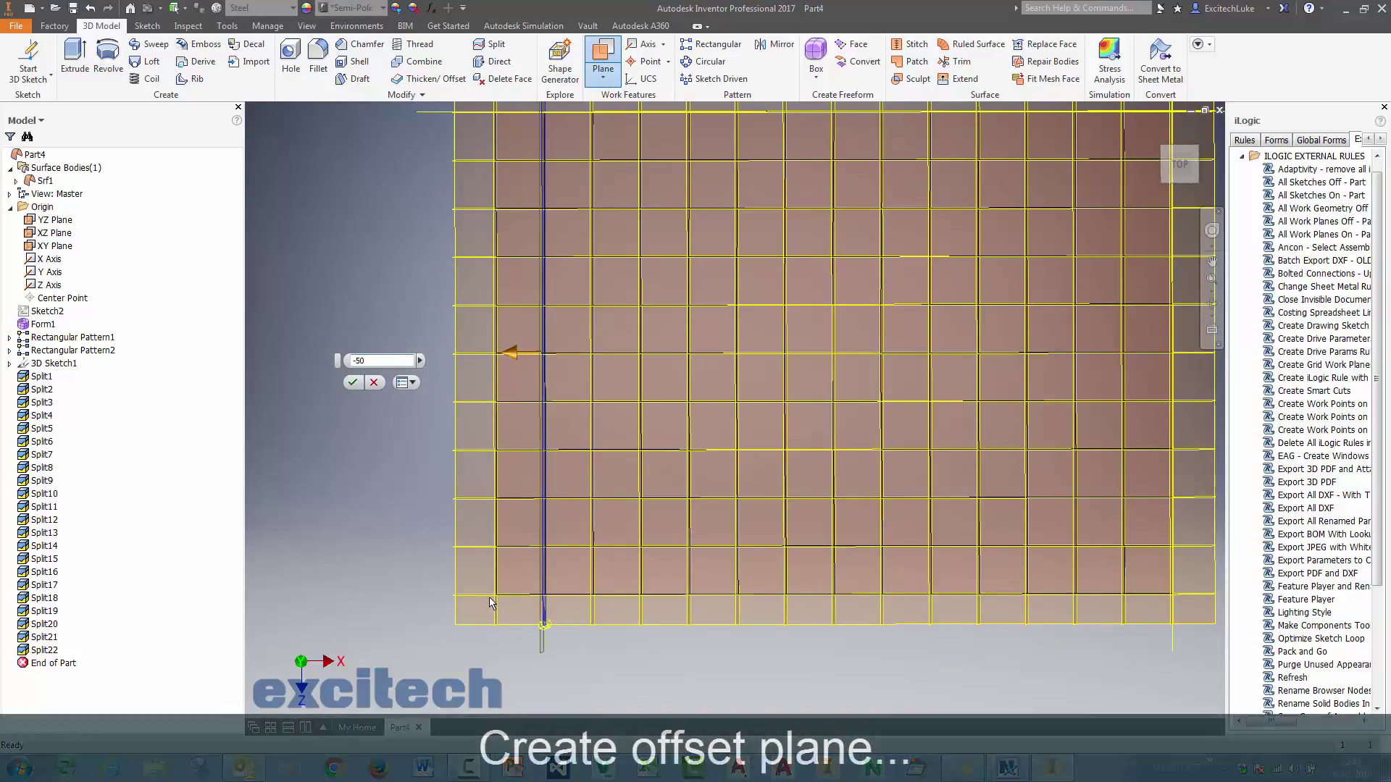
pyautogui.press('Return')
# Hide all work planes with the external iLogic rule, leaving only the new offset plane and the surface body Srf1 displayed.
pyautogui.scroll(-6, 415, 584)
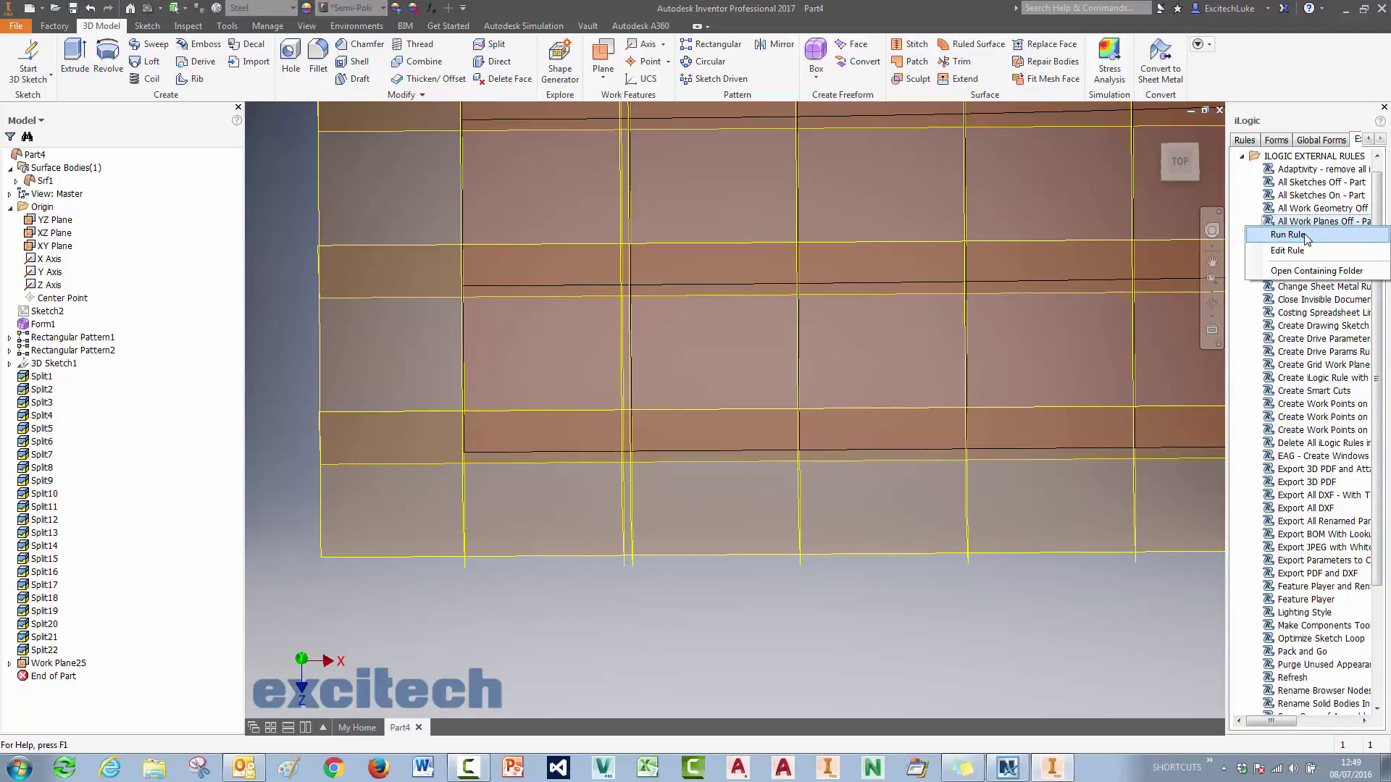
pyautogui.click(1305, 236)
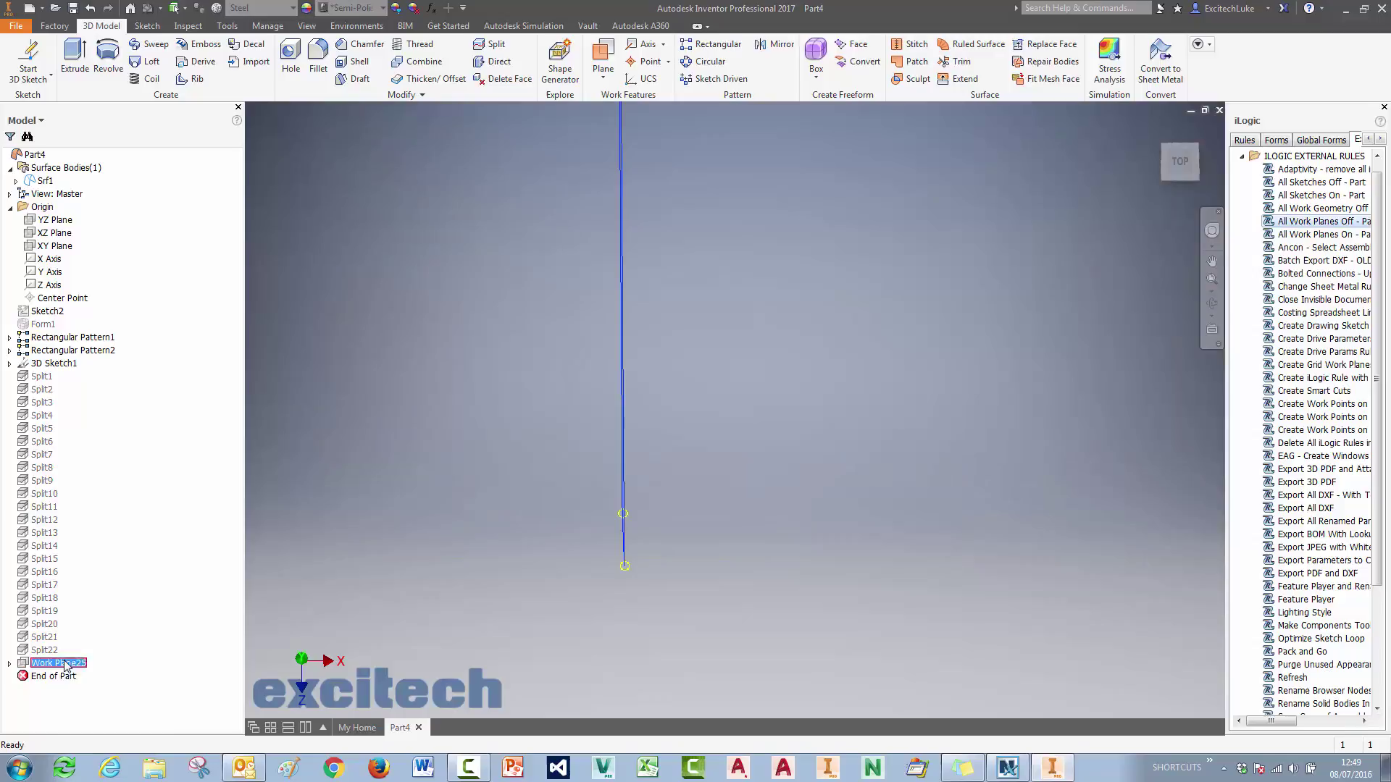
pyautogui.press('Escape')
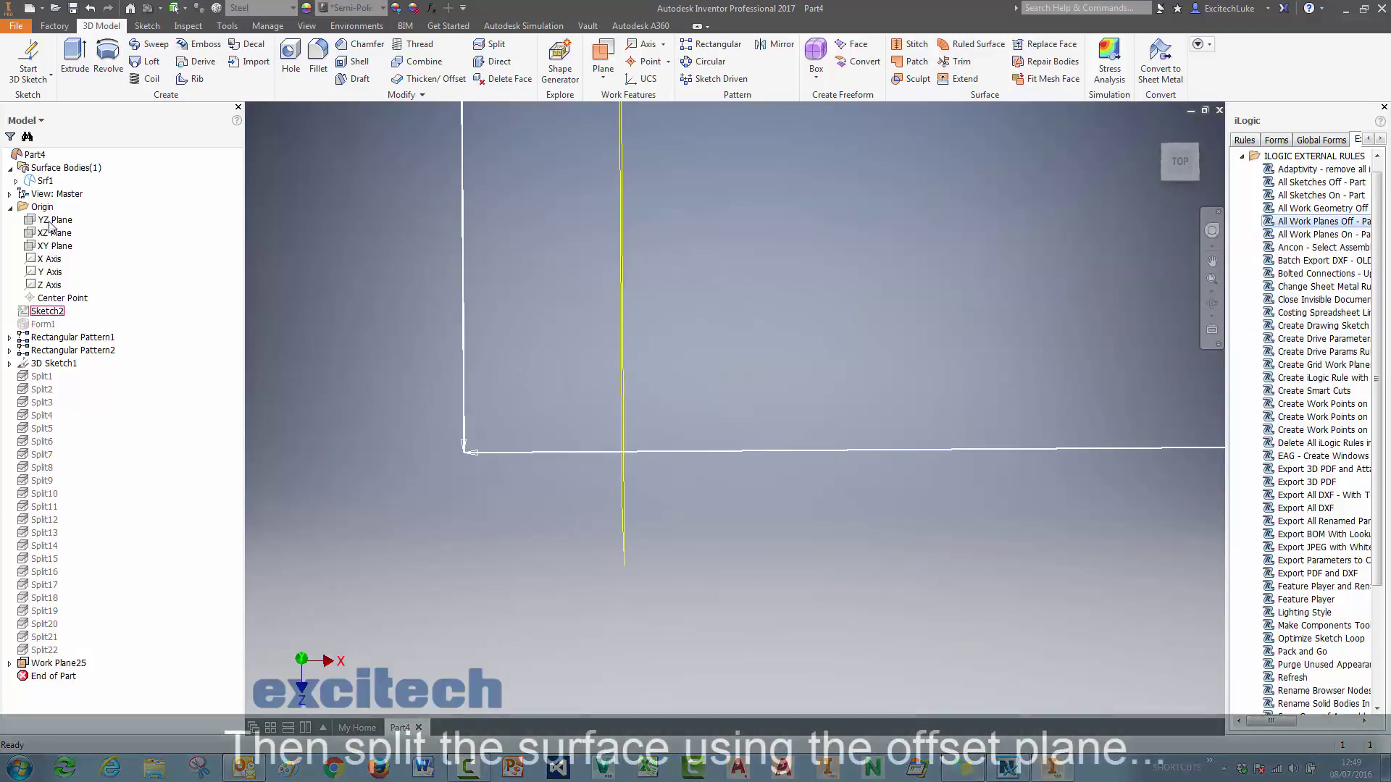
pyautogui.rightClick(50, 183)
pyautogui.press('v')
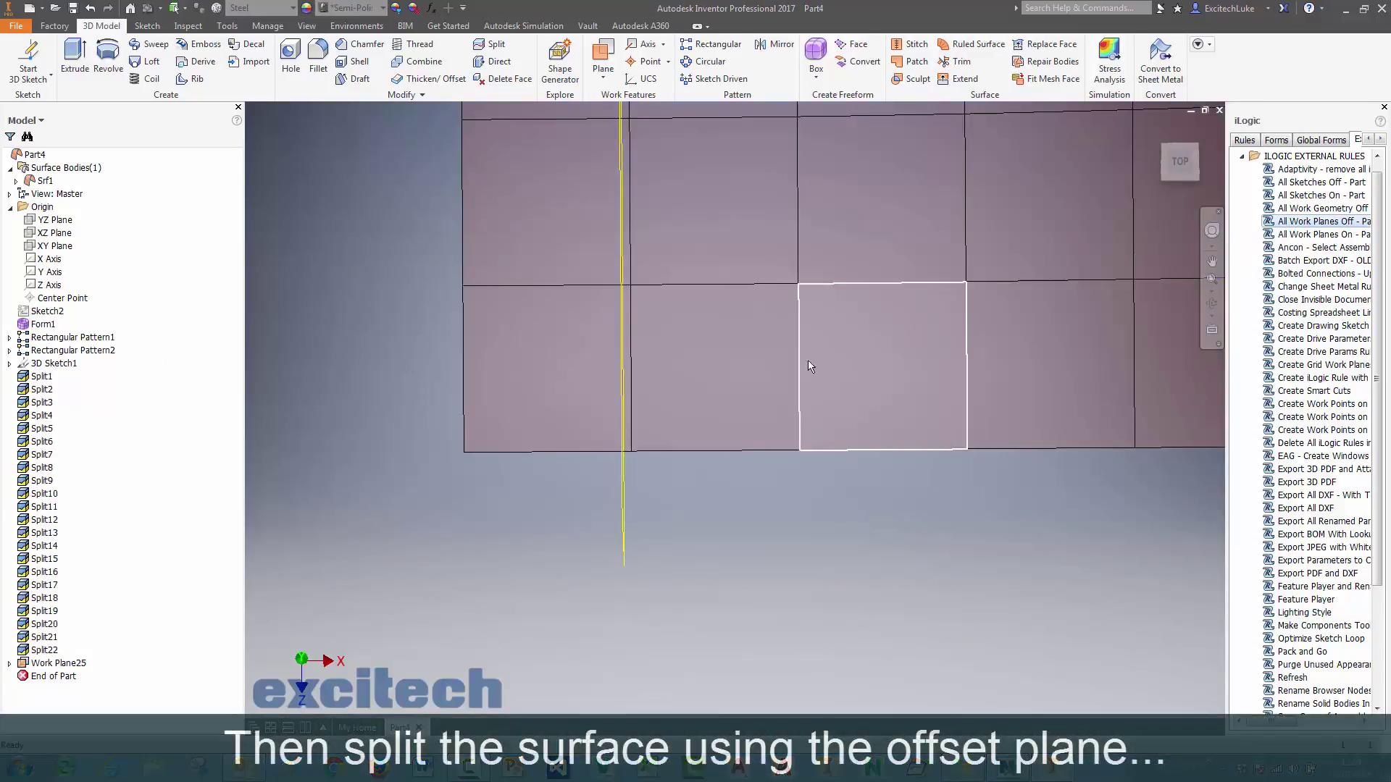
# Split all faces of the surface along the offset work plane and hide that plane.
pyautogui.click(495, 45)
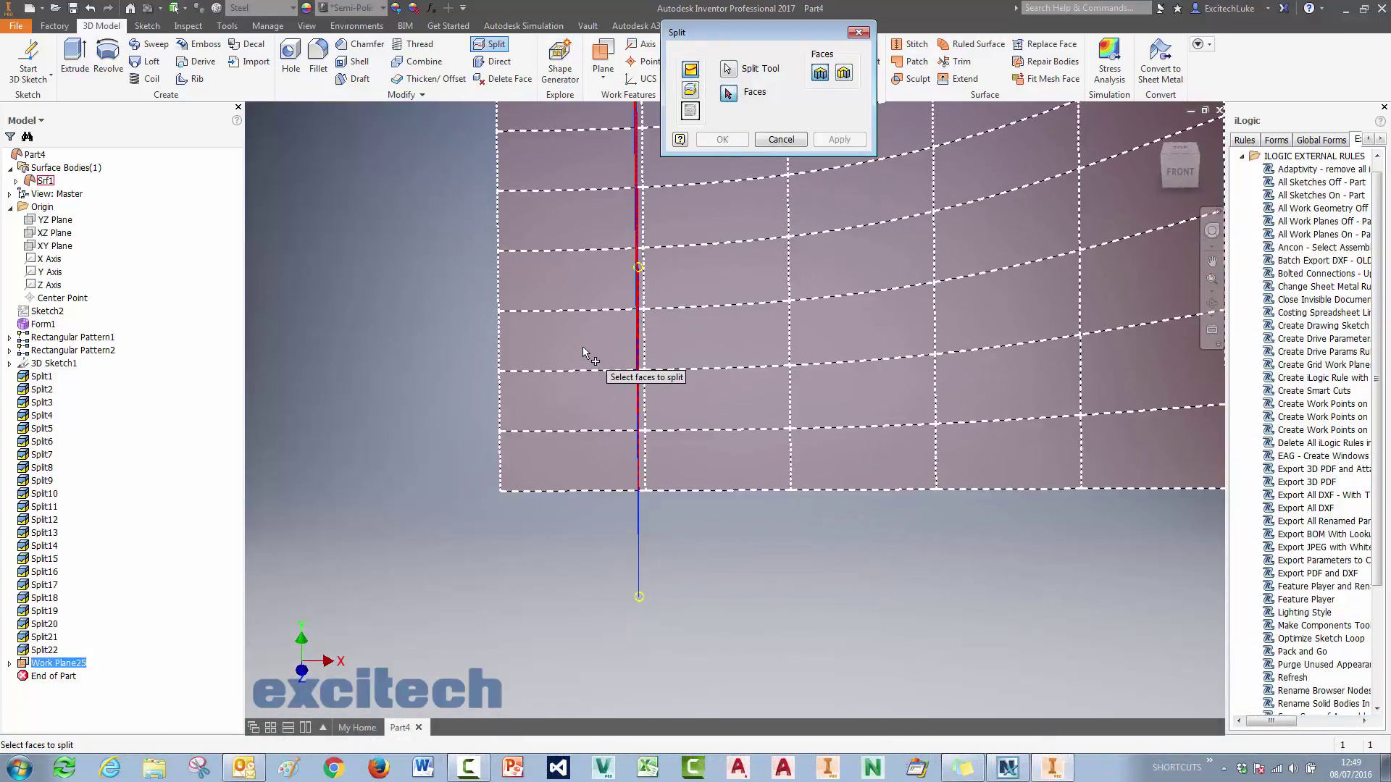
pyautogui.click(758, 168)
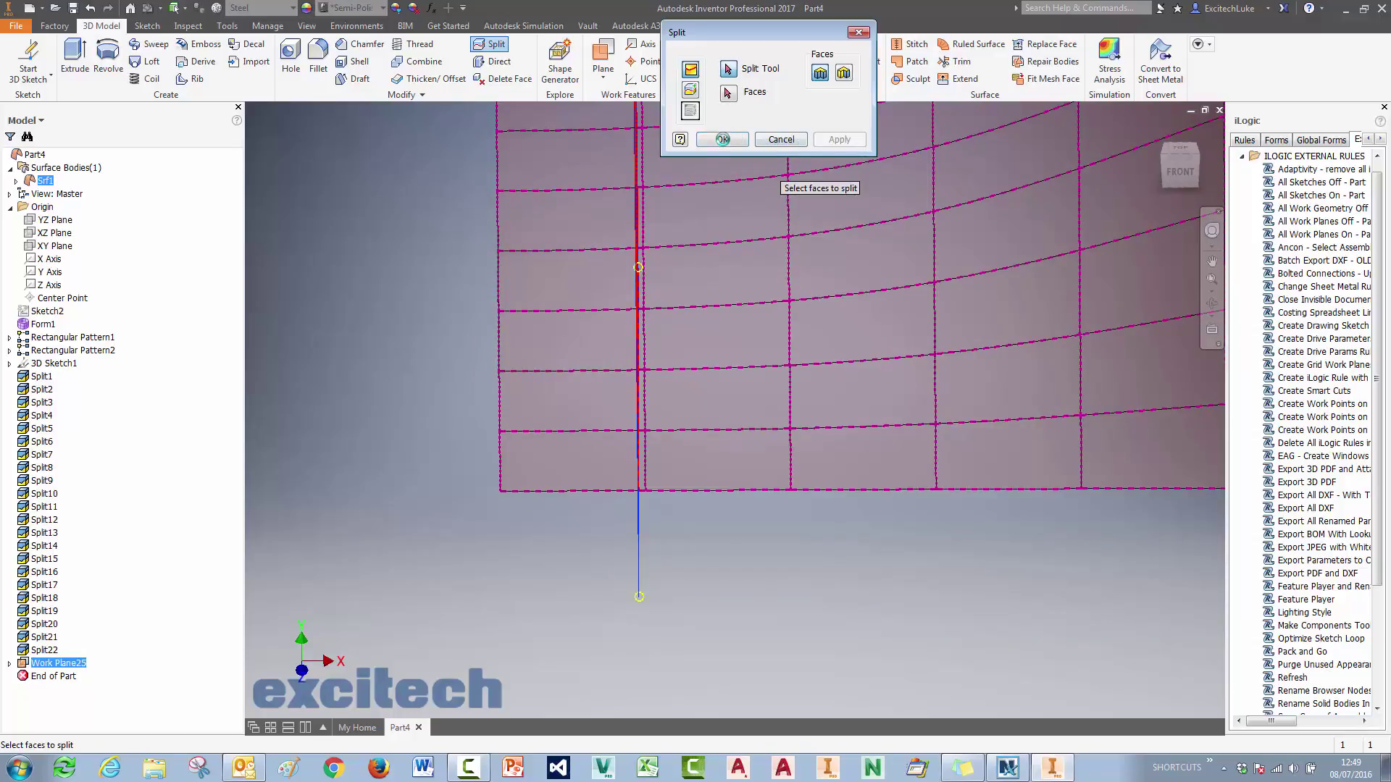
pyautogui.click(780, 141)
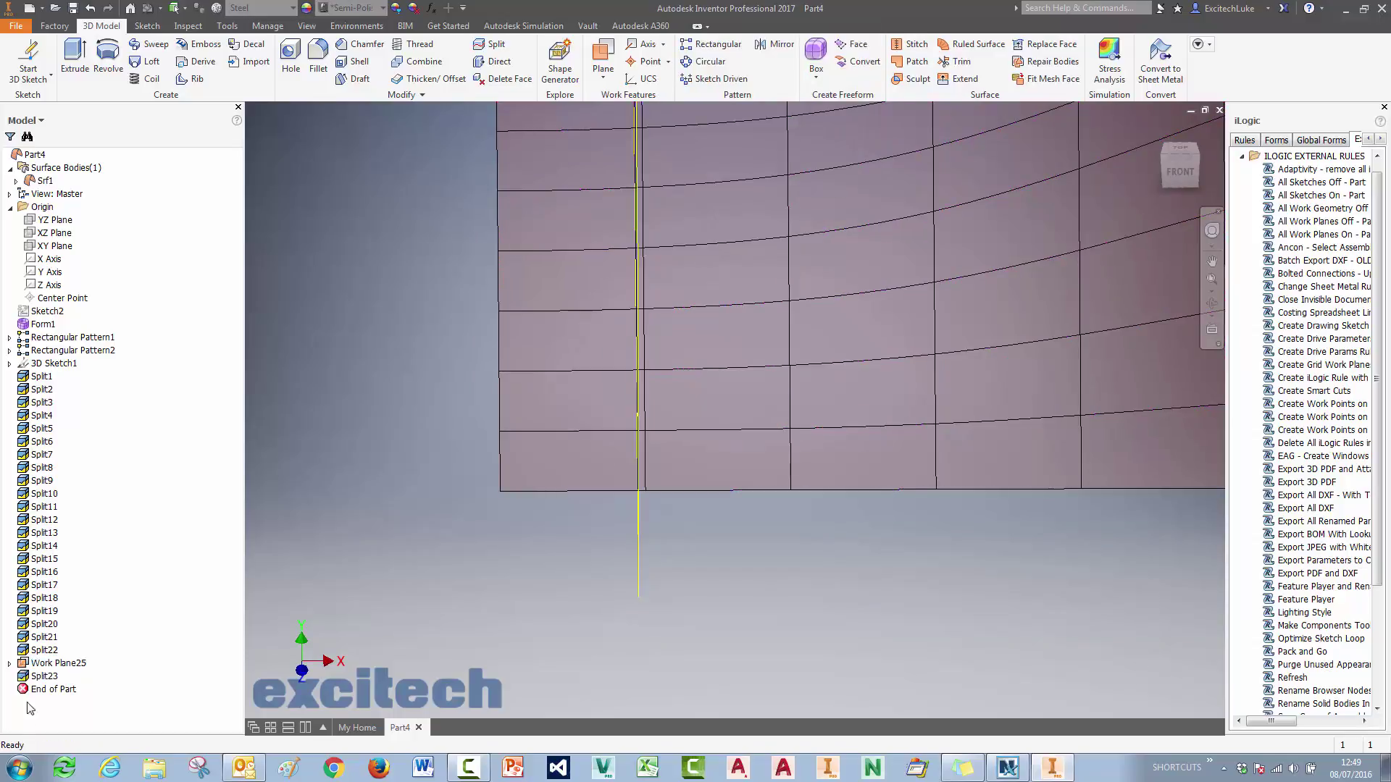
pyautogui.rightClick(53, 664)
pyautogui.press('v')
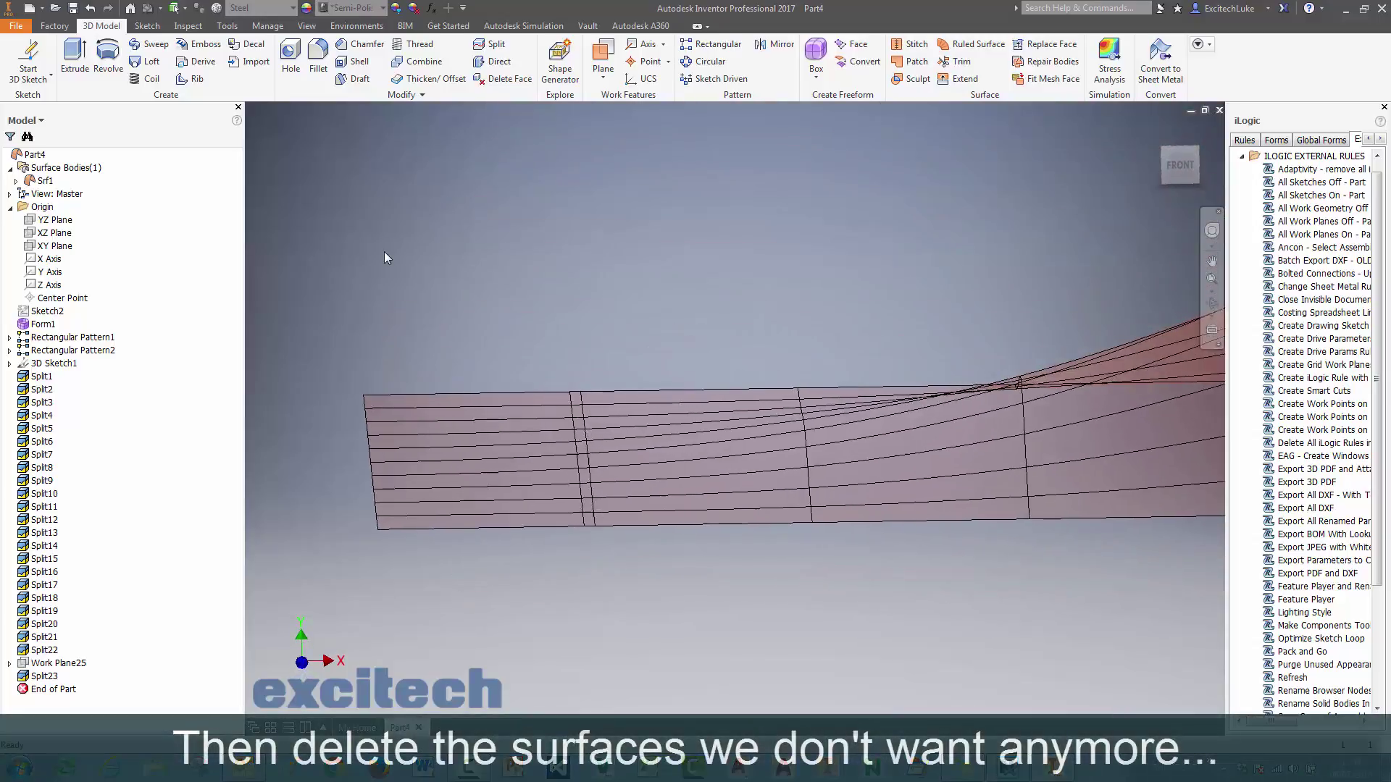
# Delete the column of narrow strip faces between the offset split and the neighbouring grid line, without healing.
pyautogui.click(504, 78)
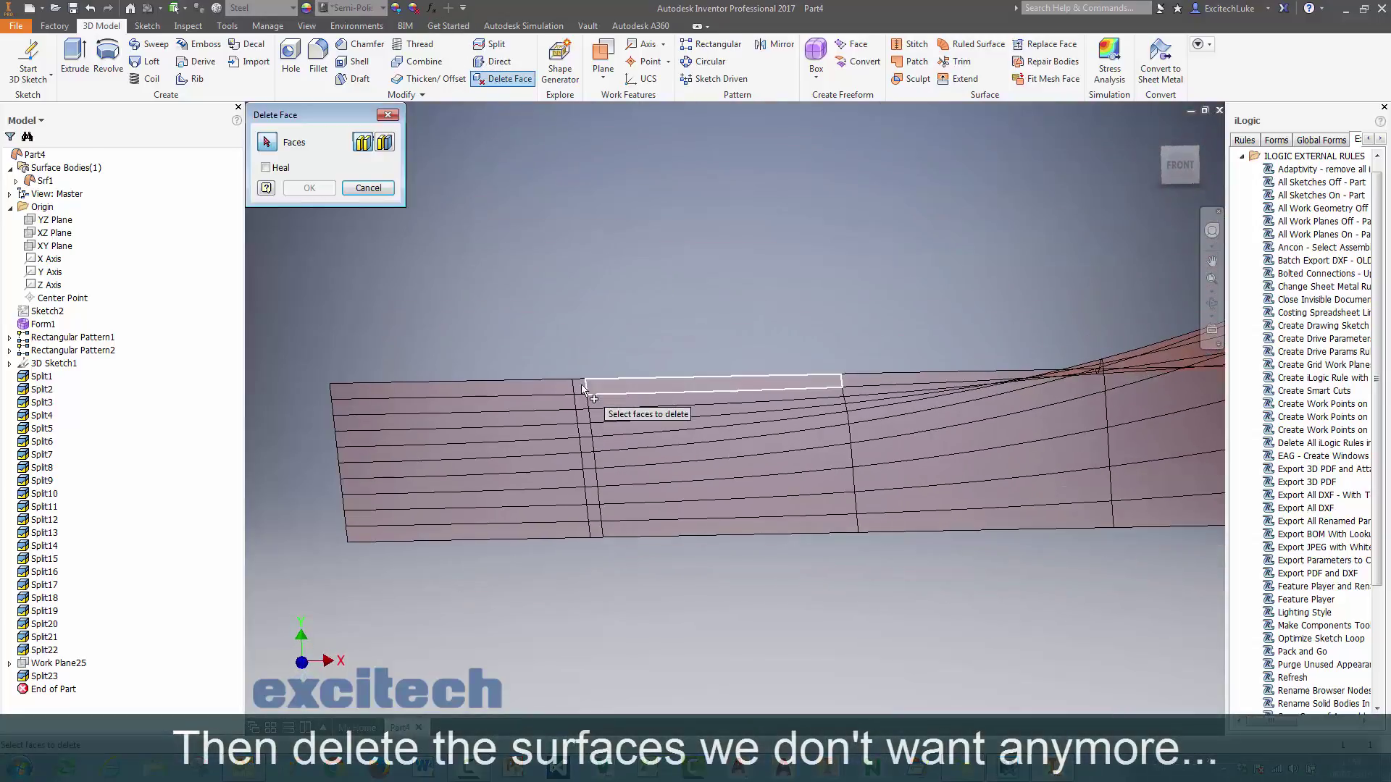
pyautogui.click(588, 464)
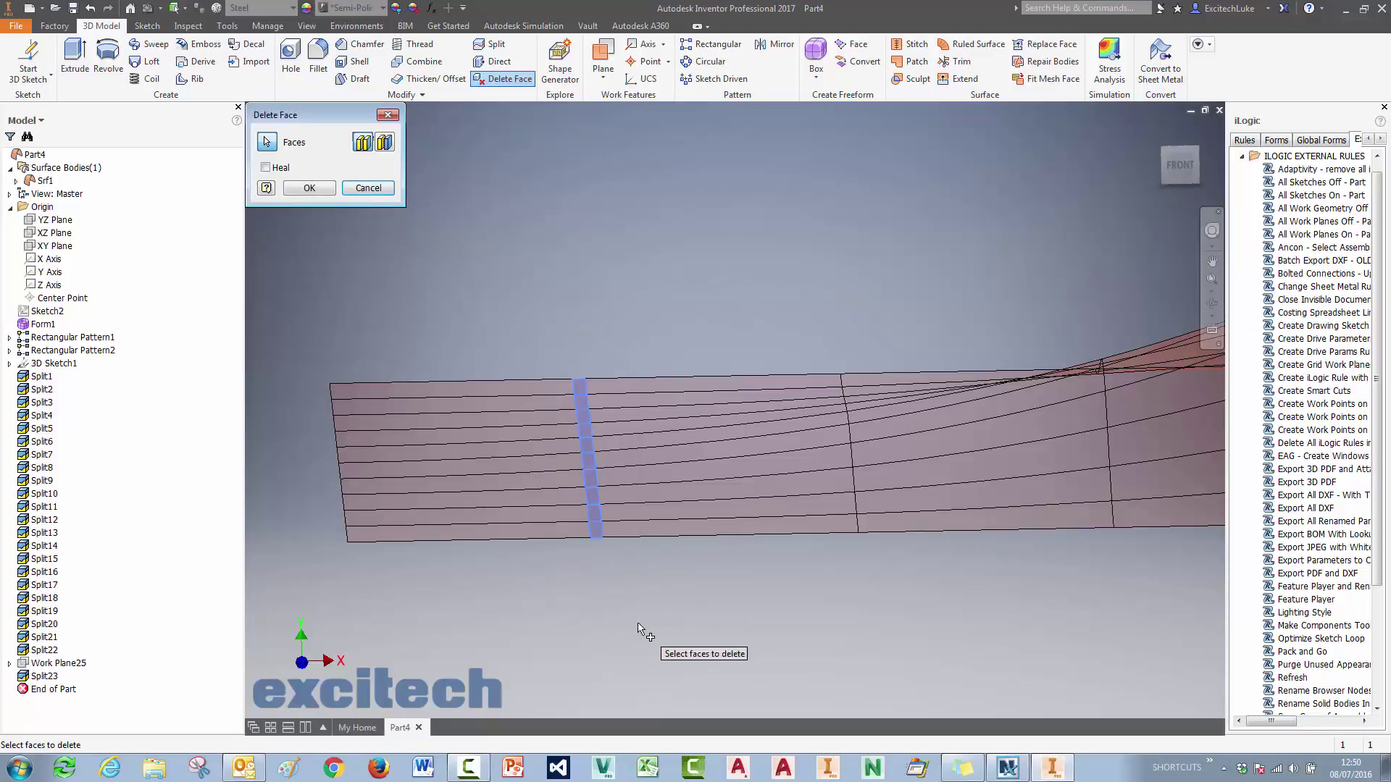
pyautogui.click(304, 189)
pyautogui.scroll(-4, 641, 238)
pyautogui.scroll(2, 643, 236)
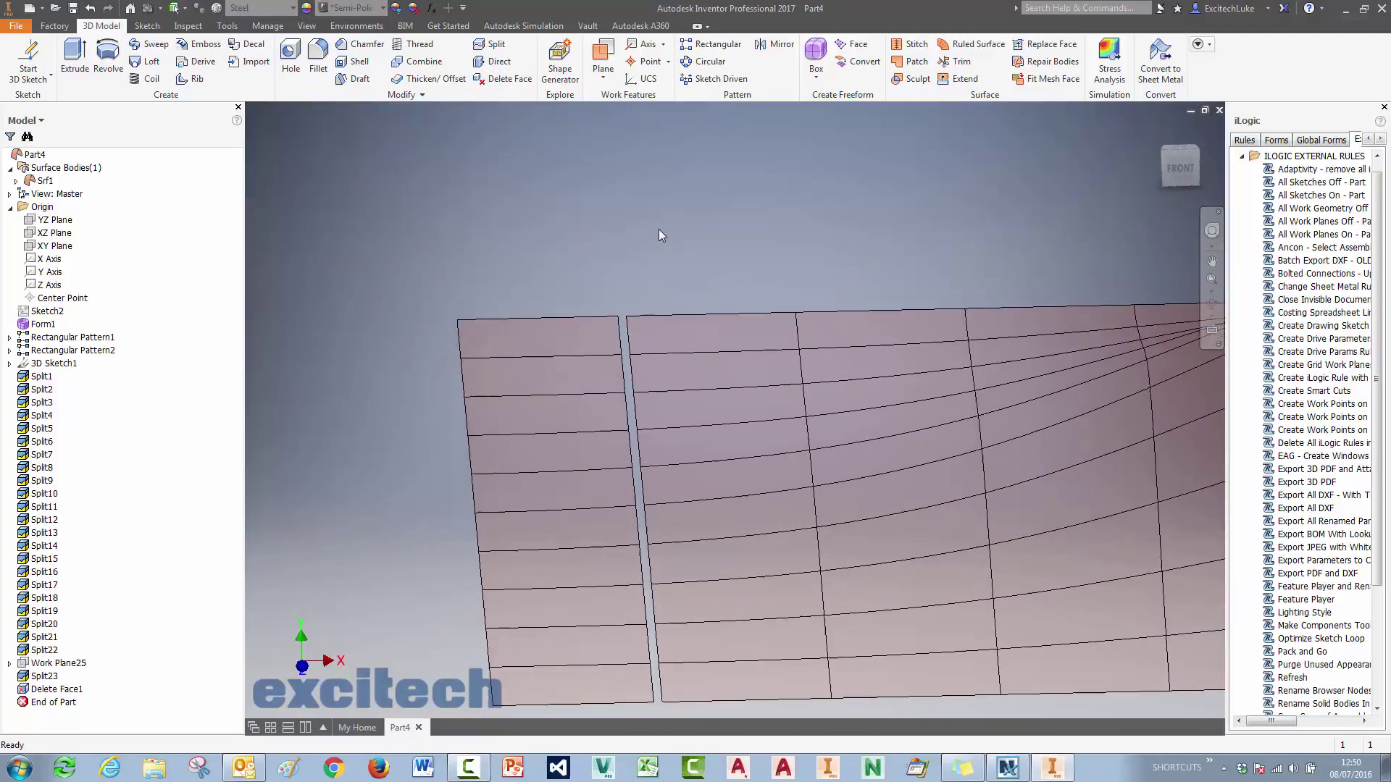
pyautogui.moveTo(663, 220); pyautogui.dragTo(594, 59, button='middle')
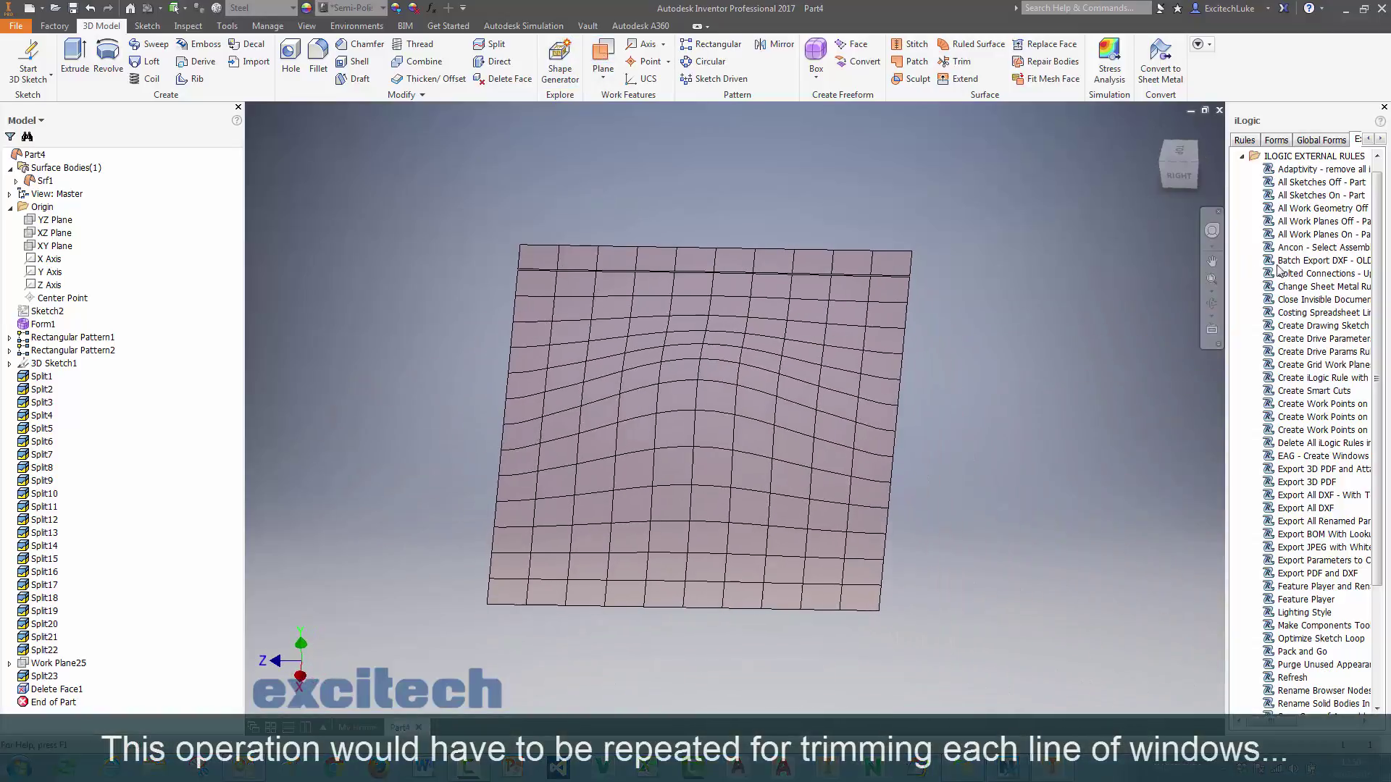
# Show all work planes and create a work plane offset towards the high-Z edge from the second patterned XY plane, counted from that edge.
pyautogui.rightClick(1320, 235)
pyautogui.click(1264, 248)
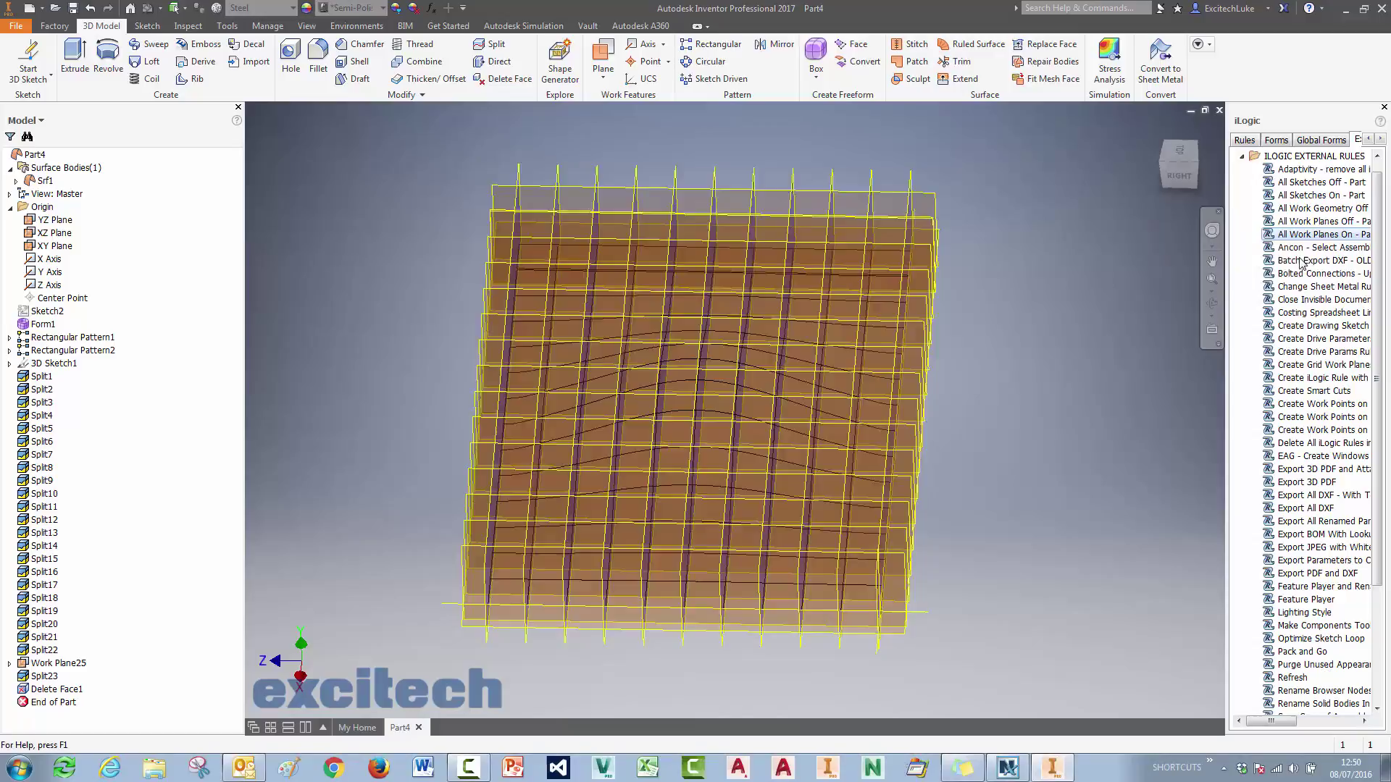
pyautogui.click(602, 58)
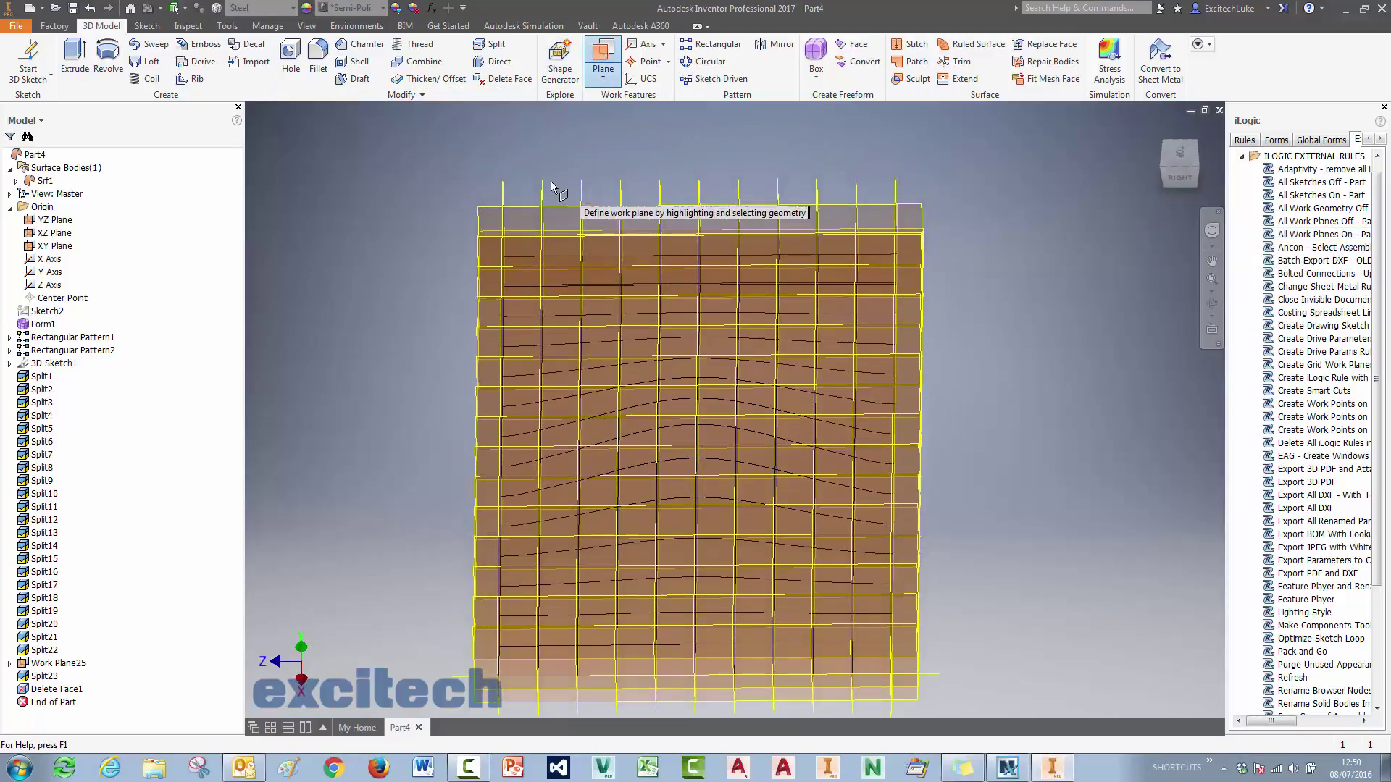
pyautogui.click(542, 193)
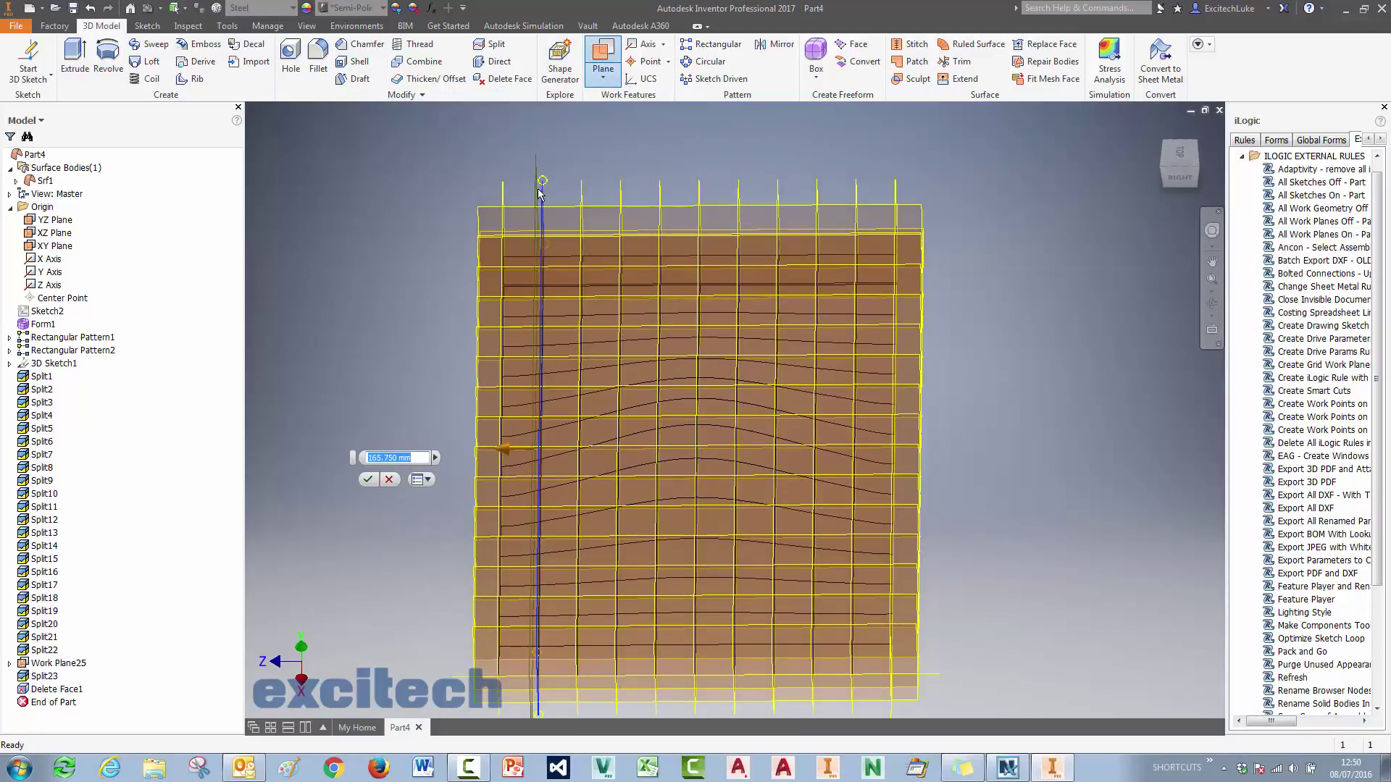
pyautogui.click(540, 193)
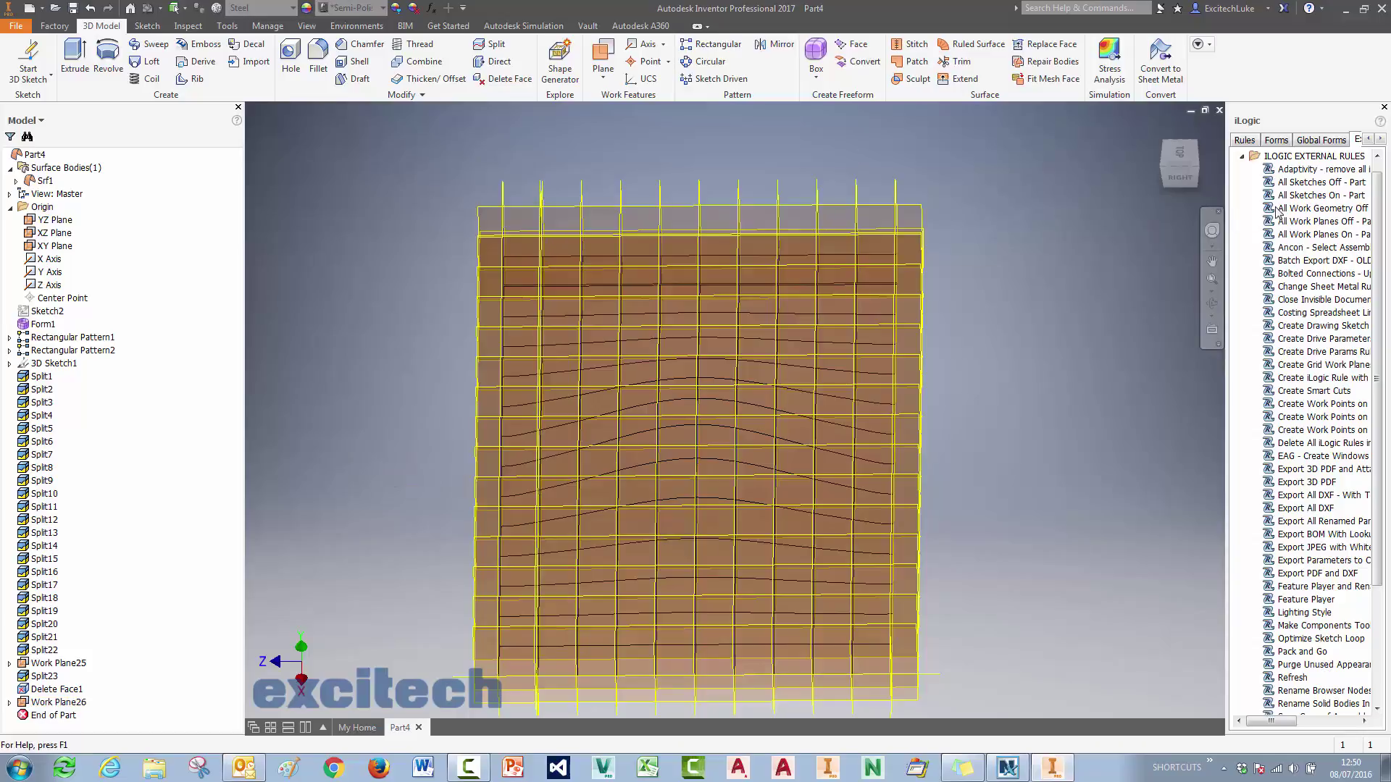
# Hide all work planes with the external iLogic rule, and display only the new offset plane and the surface body Srf1.
pyautogui.rightClick(1311, 221)
pyautogui.click(1328, 228)
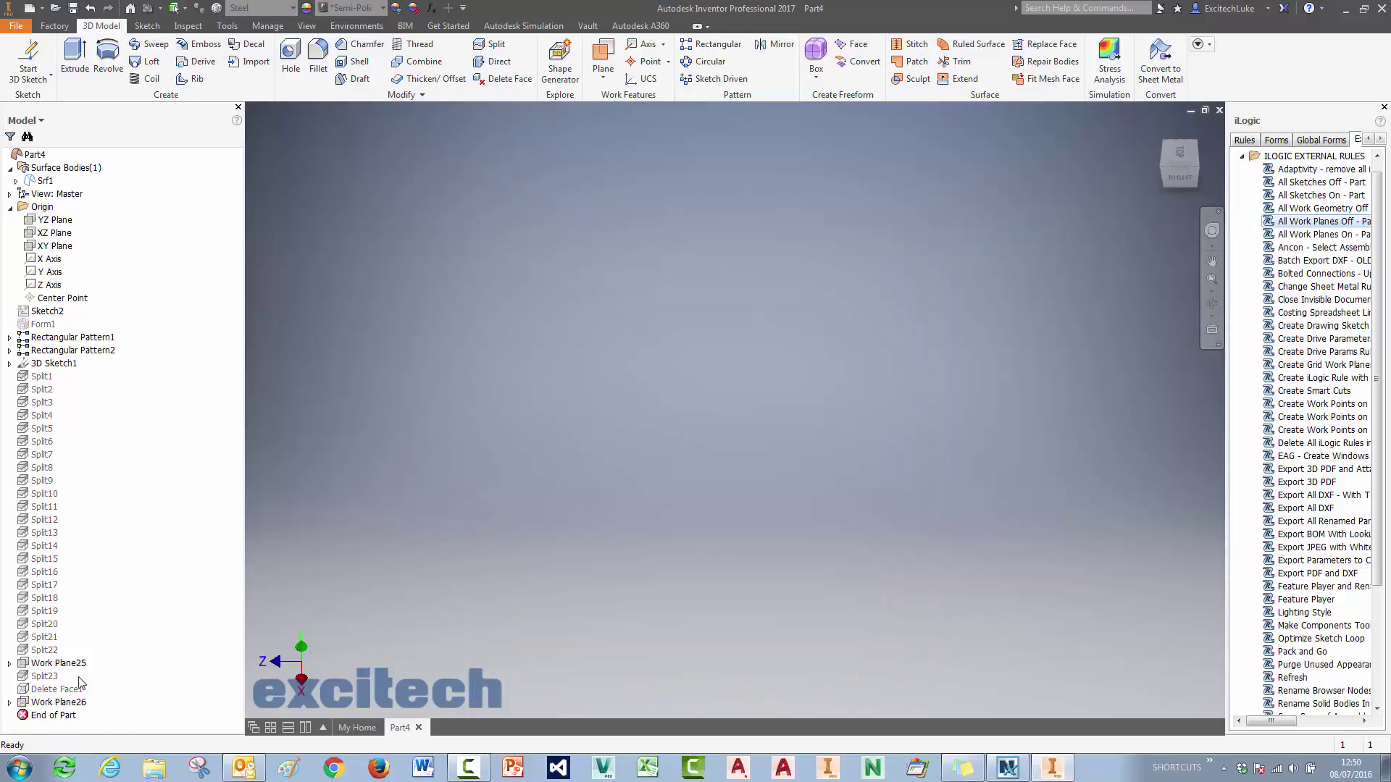
pyautogui.rightClick(46, 705)
pyautogui.press('v')
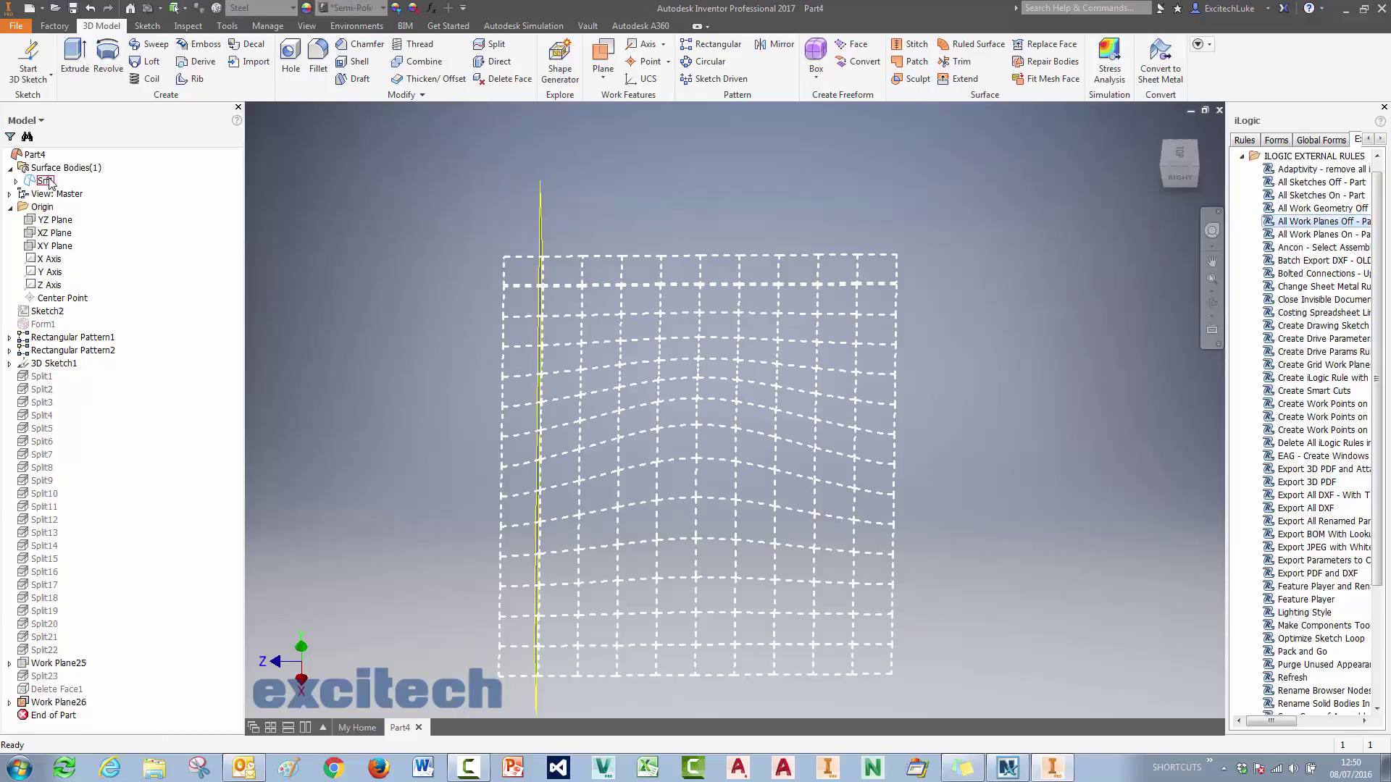
pyautogui.rightClick(46, 181)
pyautogui.press('v')
# Split all faces of the surface along the new offset work plane near the high-Z edge.
pyautogui.moveTo(509, 211); pyautogui.dragTo(543, 187, button='middle')
pyautogui.keyDown('shift'); pyautogui.moveTo(543, 254); pyautogui.dragTo(537, 189, button='middle'); pyautogui.keyUp('shift')
pyautogui.click(491, 45)
pyautogui.click(588, 239)
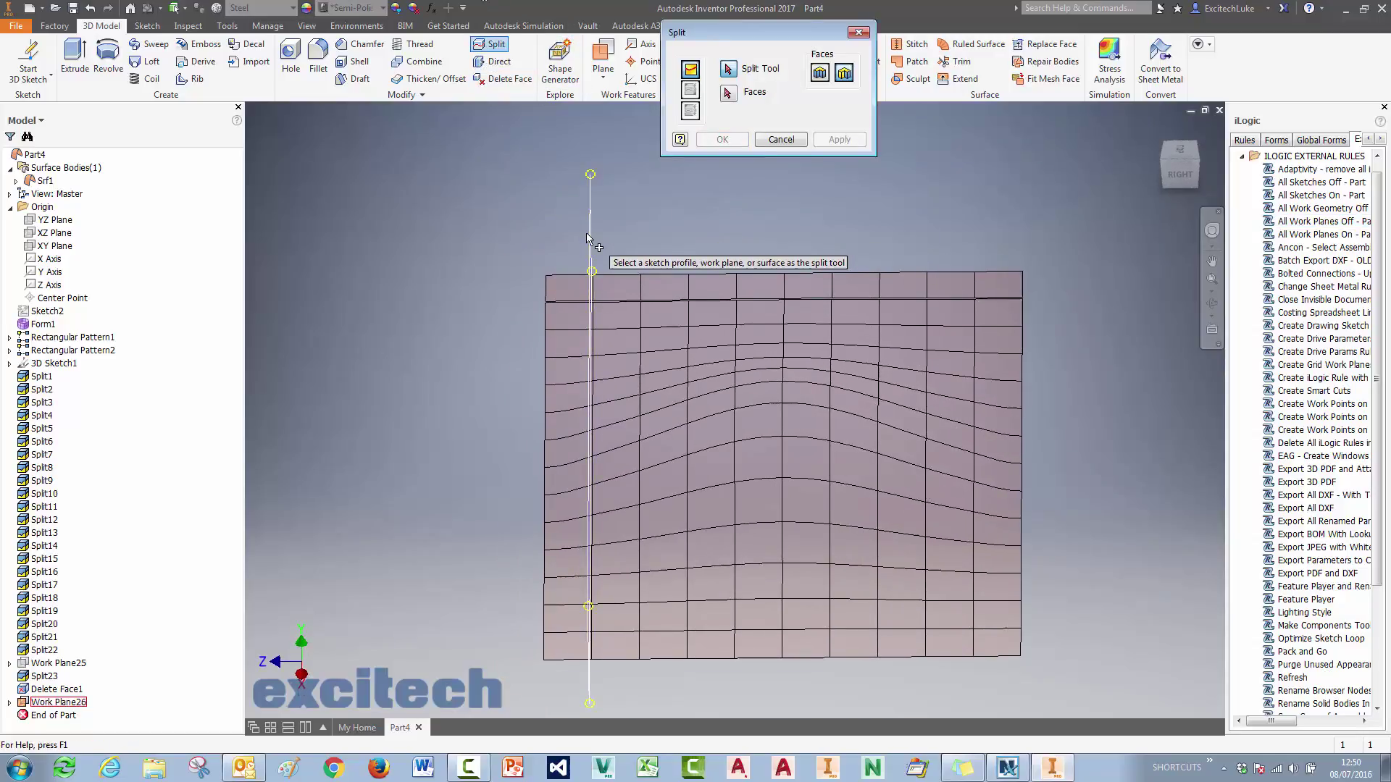
pyautogui.click(822, 73)
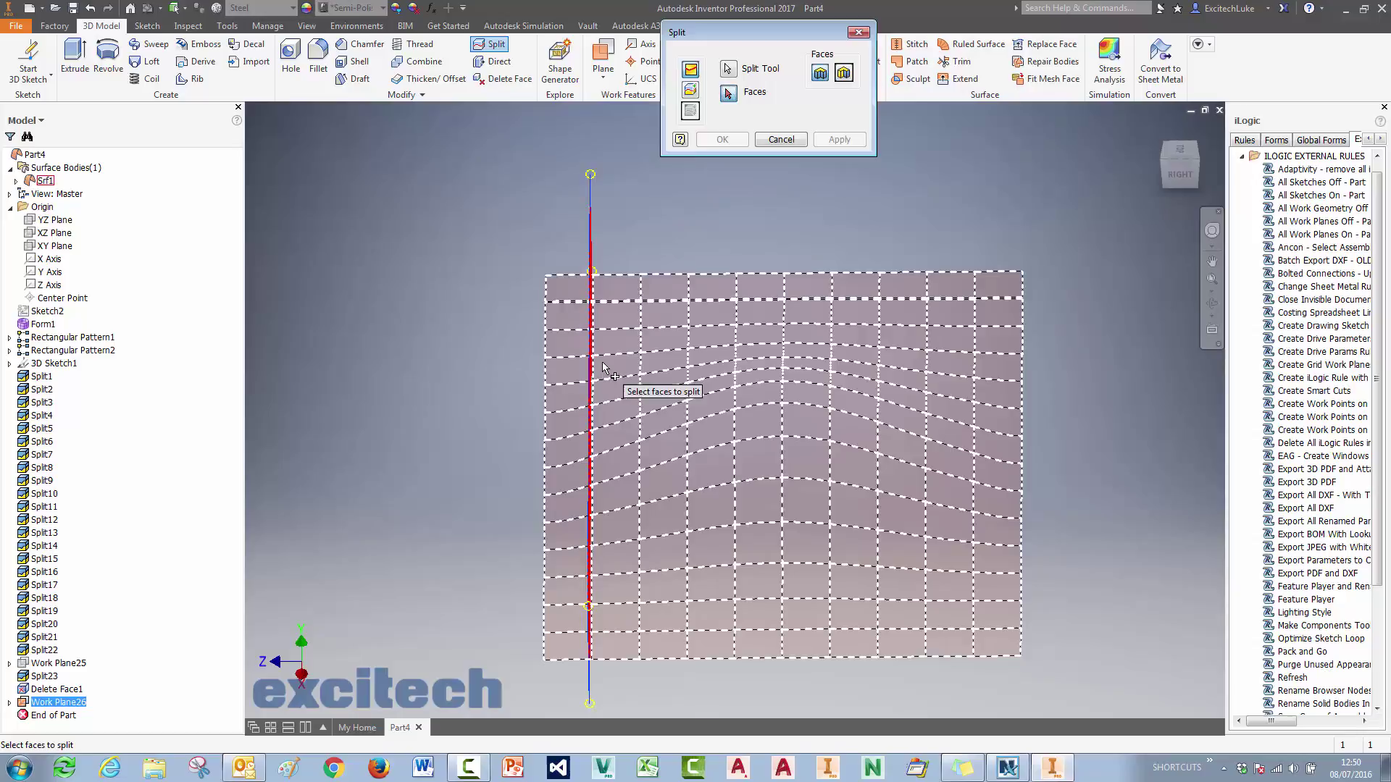
pyautogui.click(721, 139)
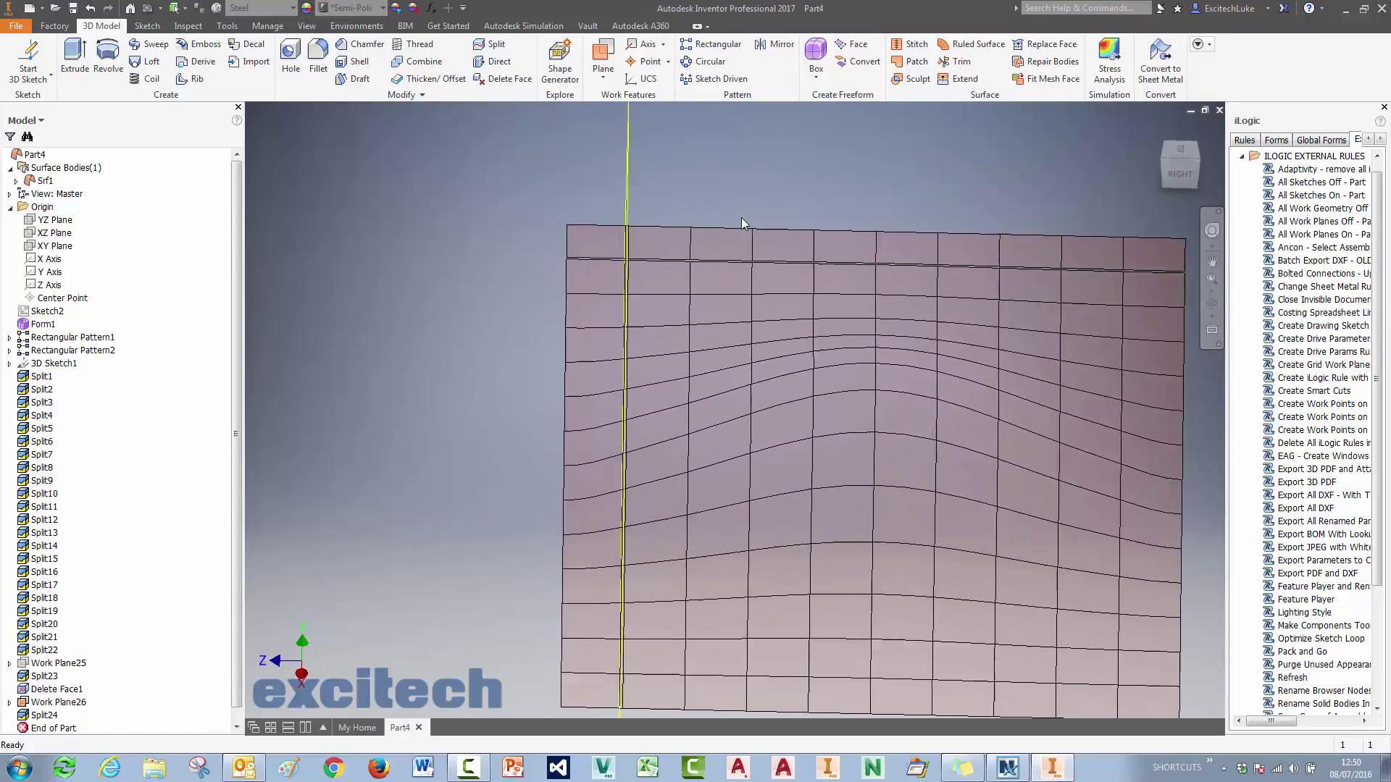
# Delete the narrow strip faces between the new split and the neighbouring grid line near the high-Z edge, without healing.
pyautogui.scroll(-5, 741, 217)
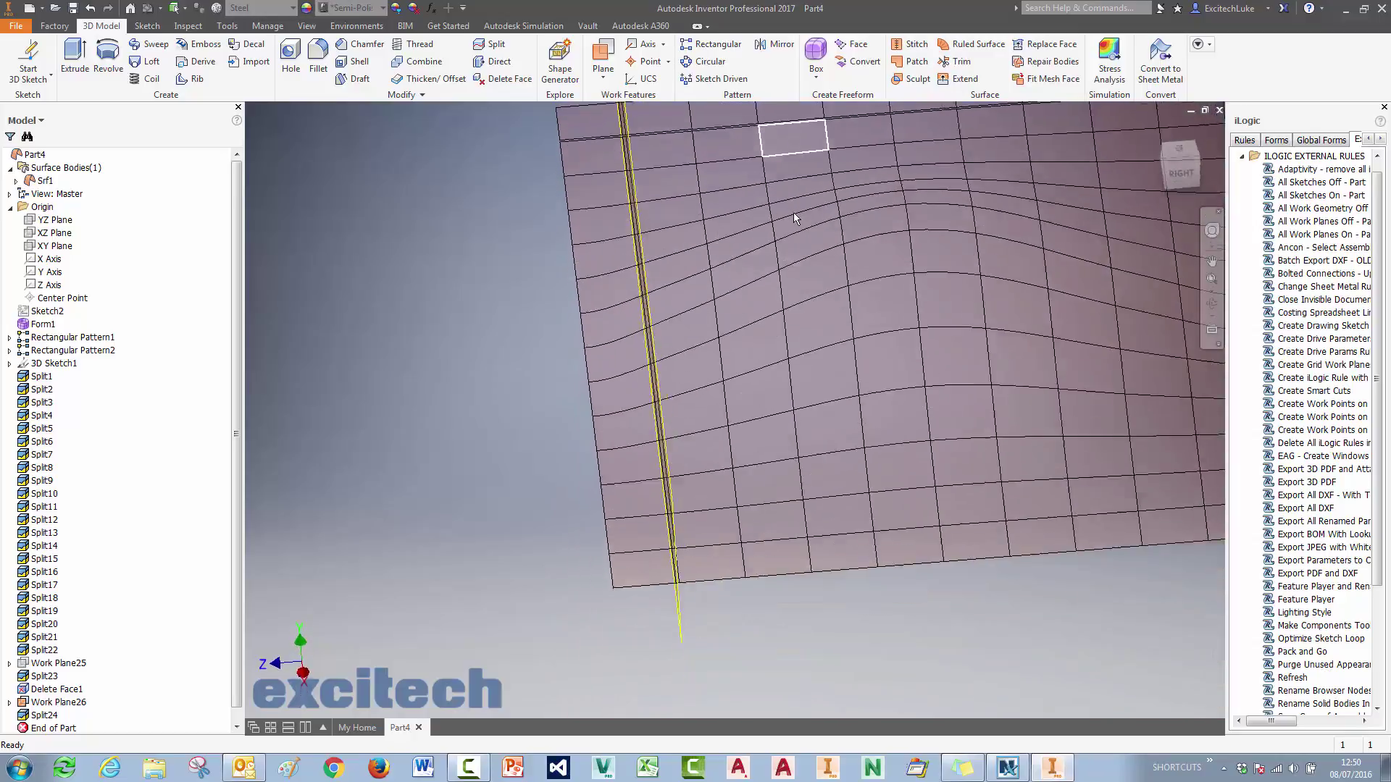
pyautogui.moveTo(814, 236)
pyautogui.press('F5')
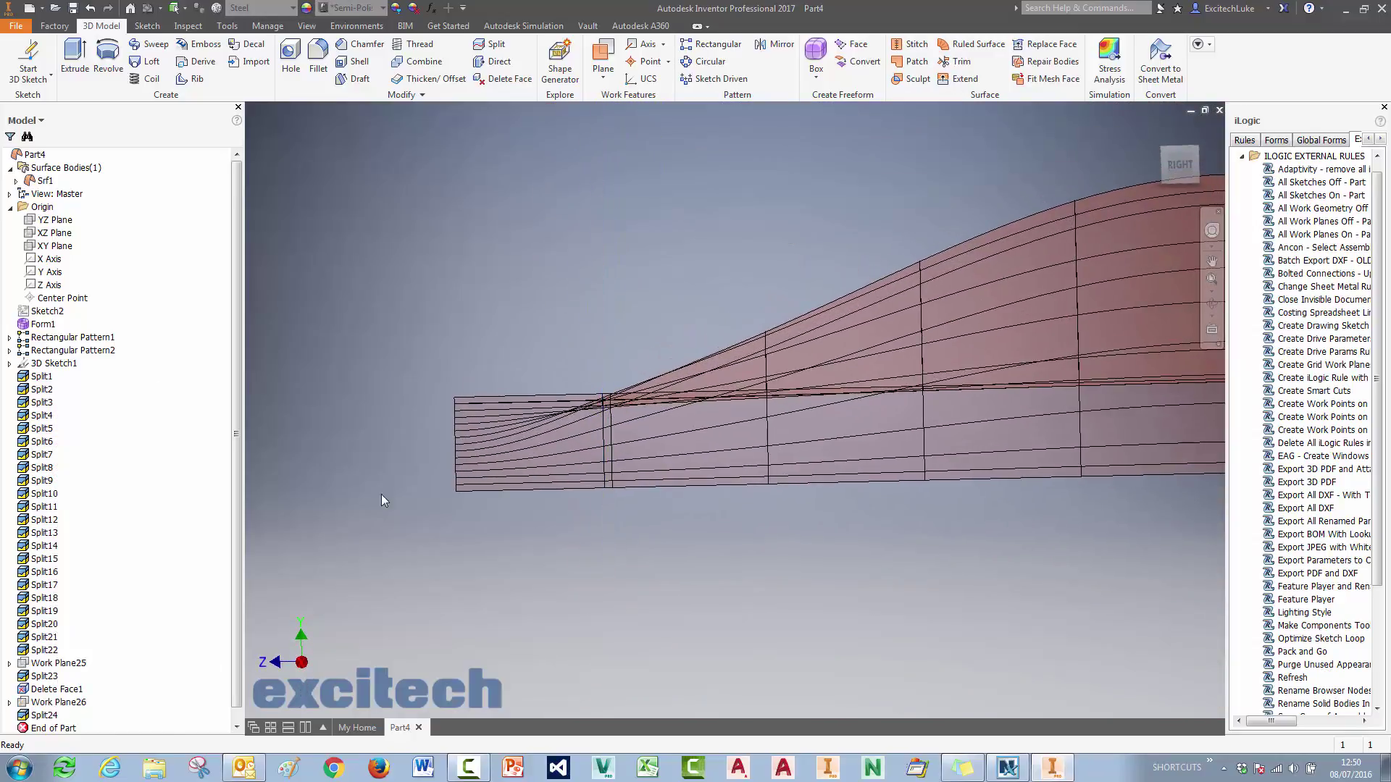
pyautogui.moveTo(597, 272); pyautogui.dragTo(593, 262, button='middle')
pyautogui.click(491, 78)
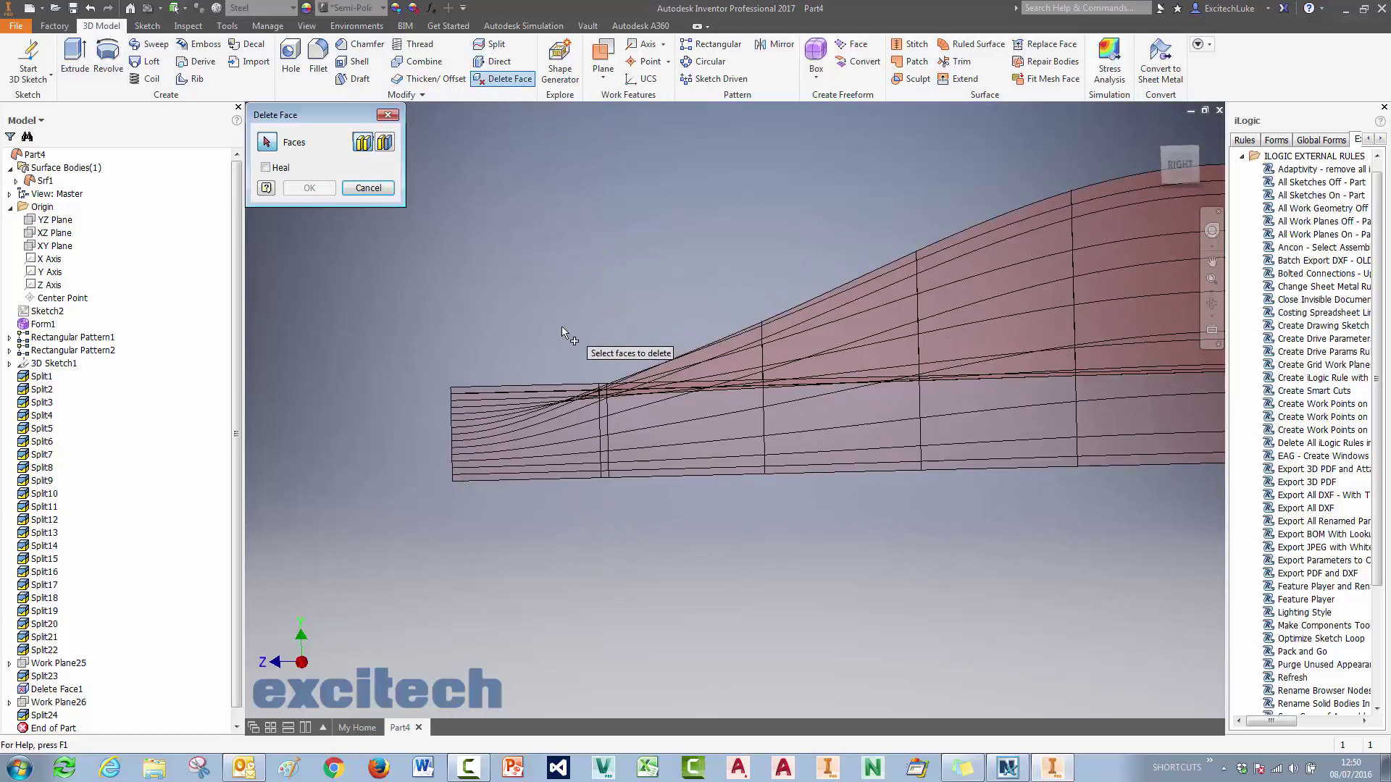
pyautogui.click(609, 507)
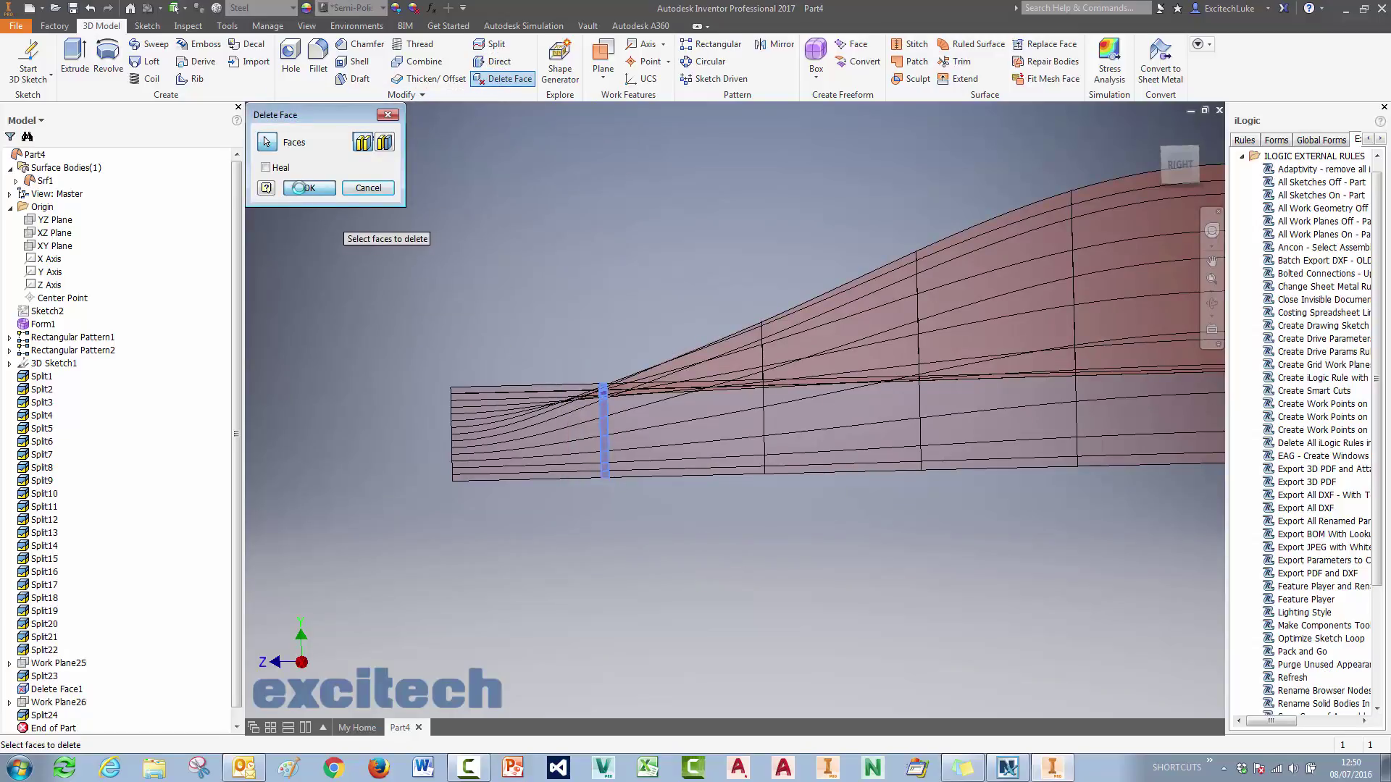
pyautogui.click(298, 188)
# Thicken the corner window face at the low-X, high-Z corner by 20 mm into a solid, using the reversed direction.
pyautogui.press('F6')
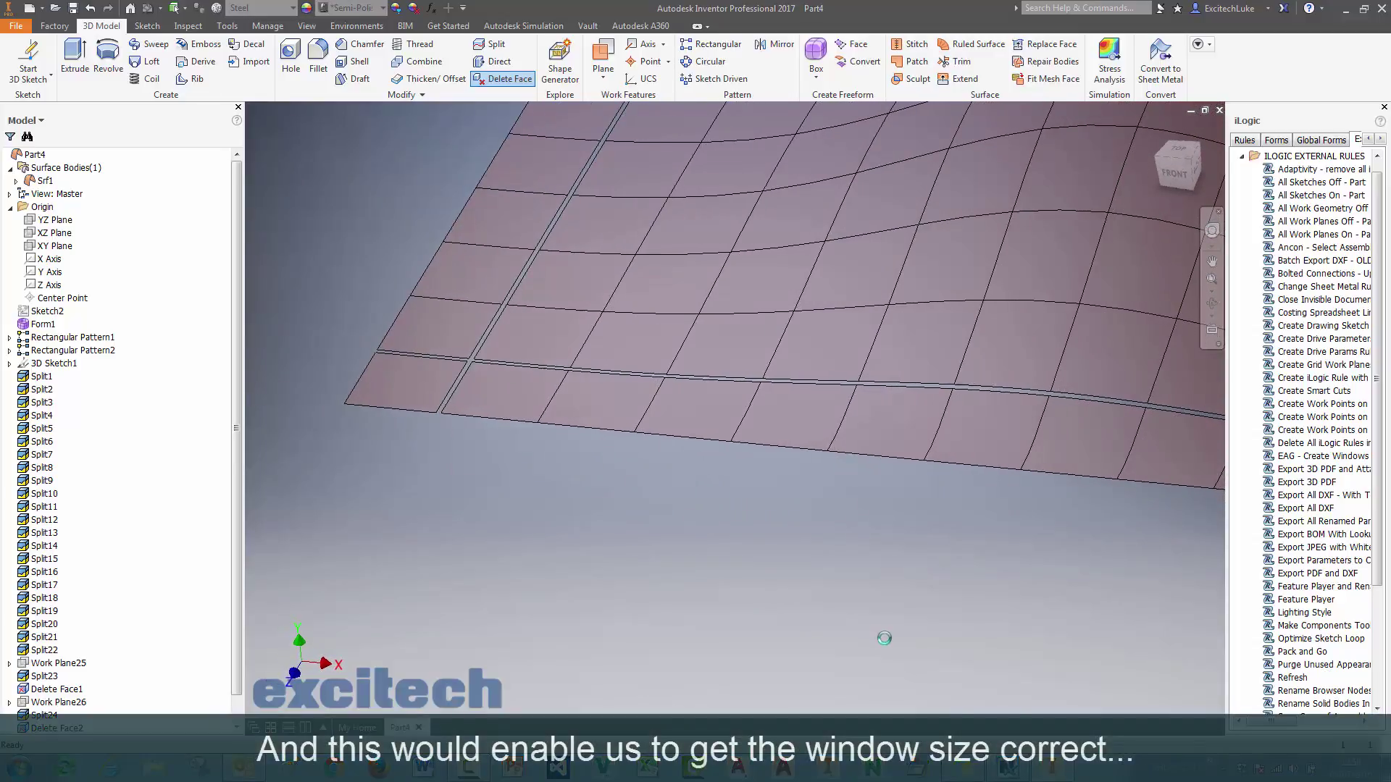
pyautogui.scroll(5, 668, 505)
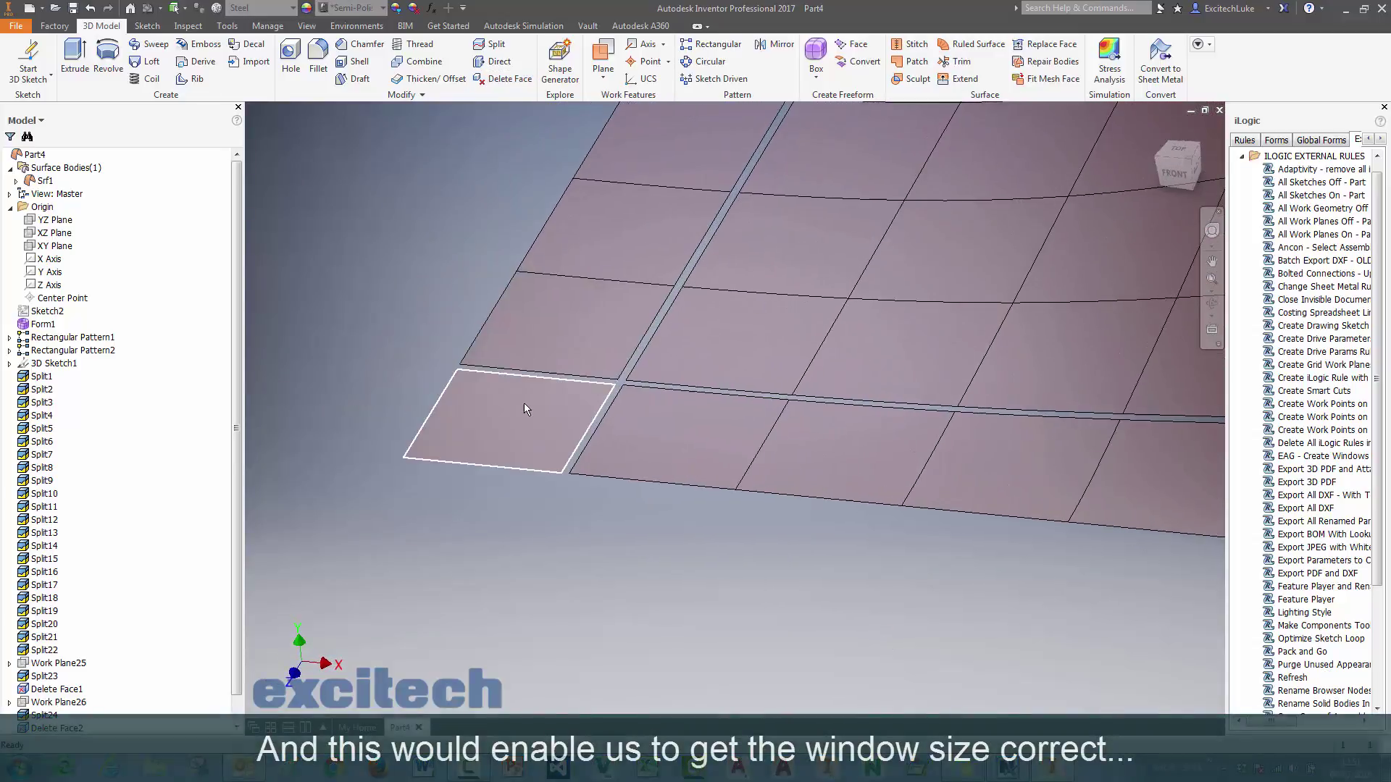
pyautogui.click(429, 80)
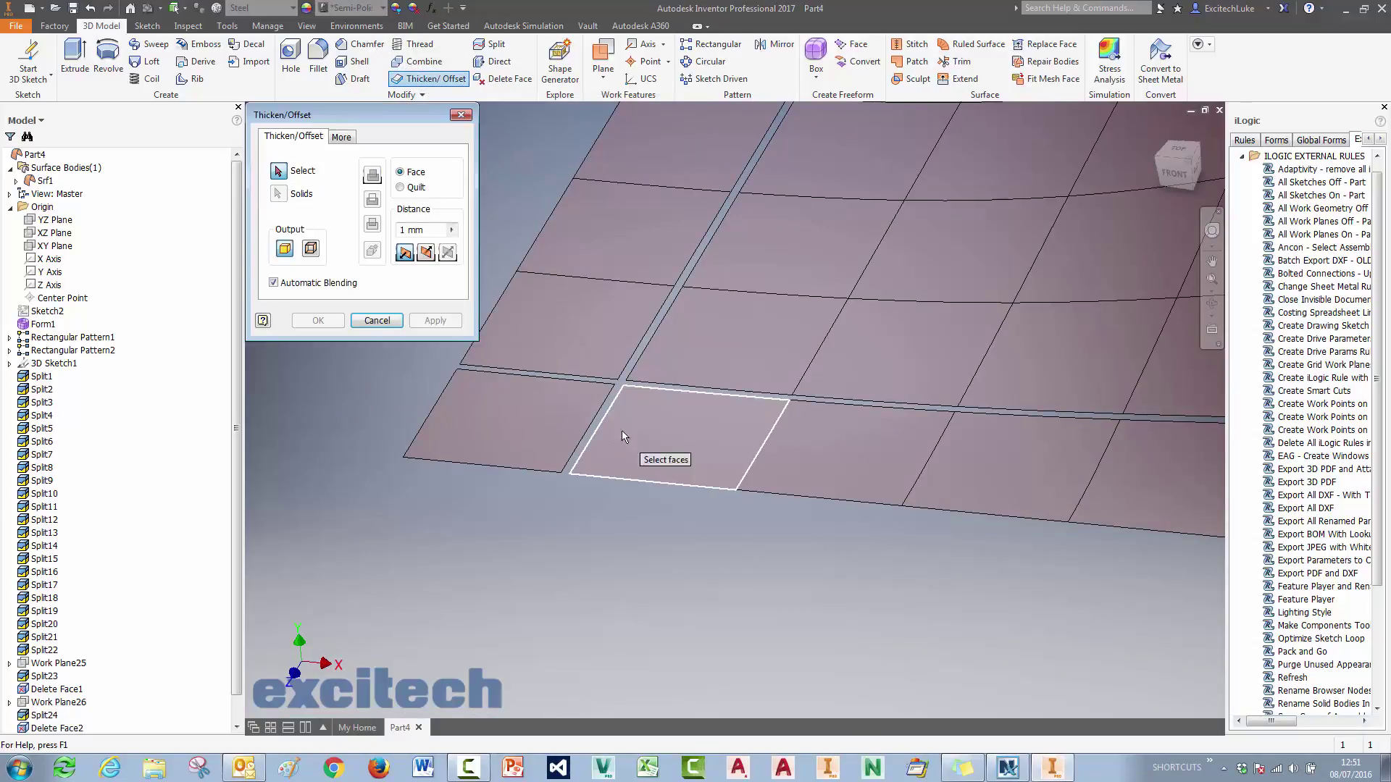
pyautogui.click(532, 415)
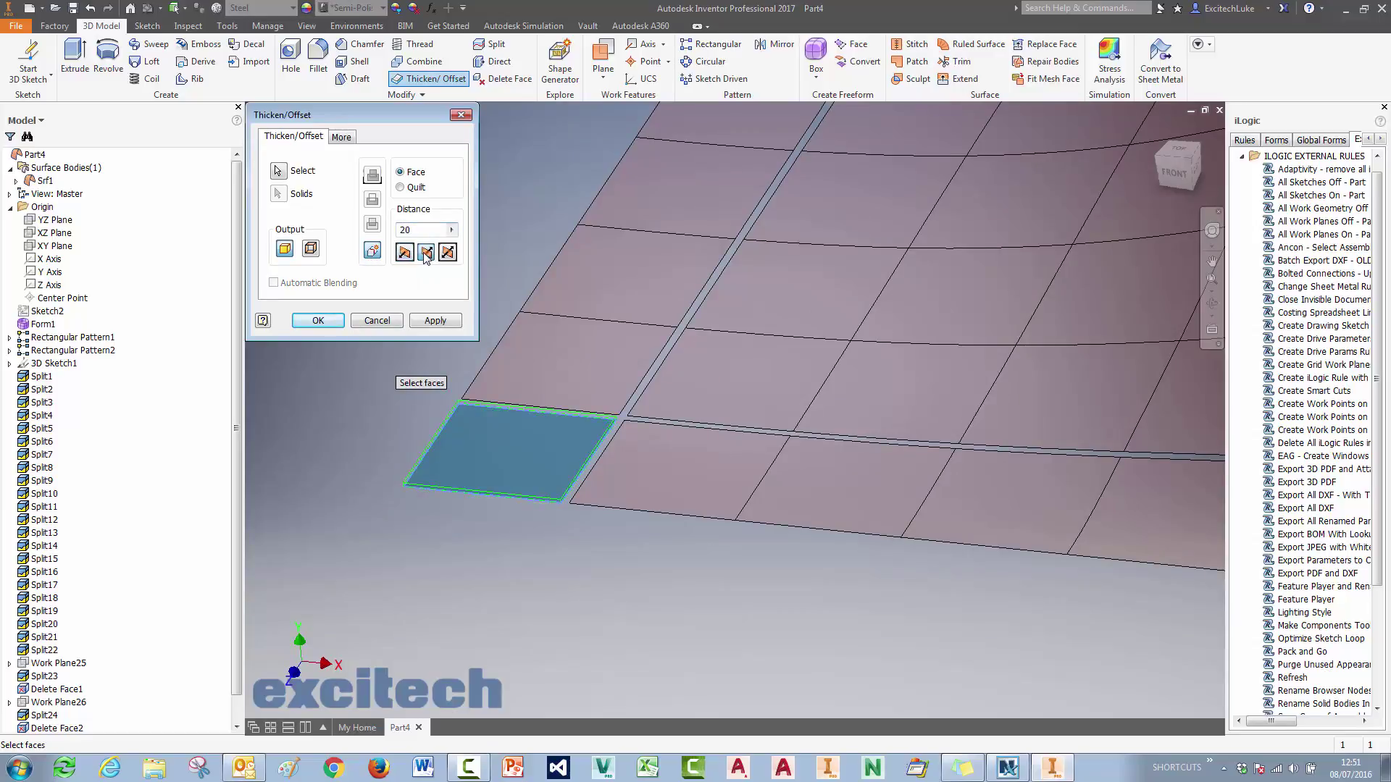
pyautogui.click(434, 321)
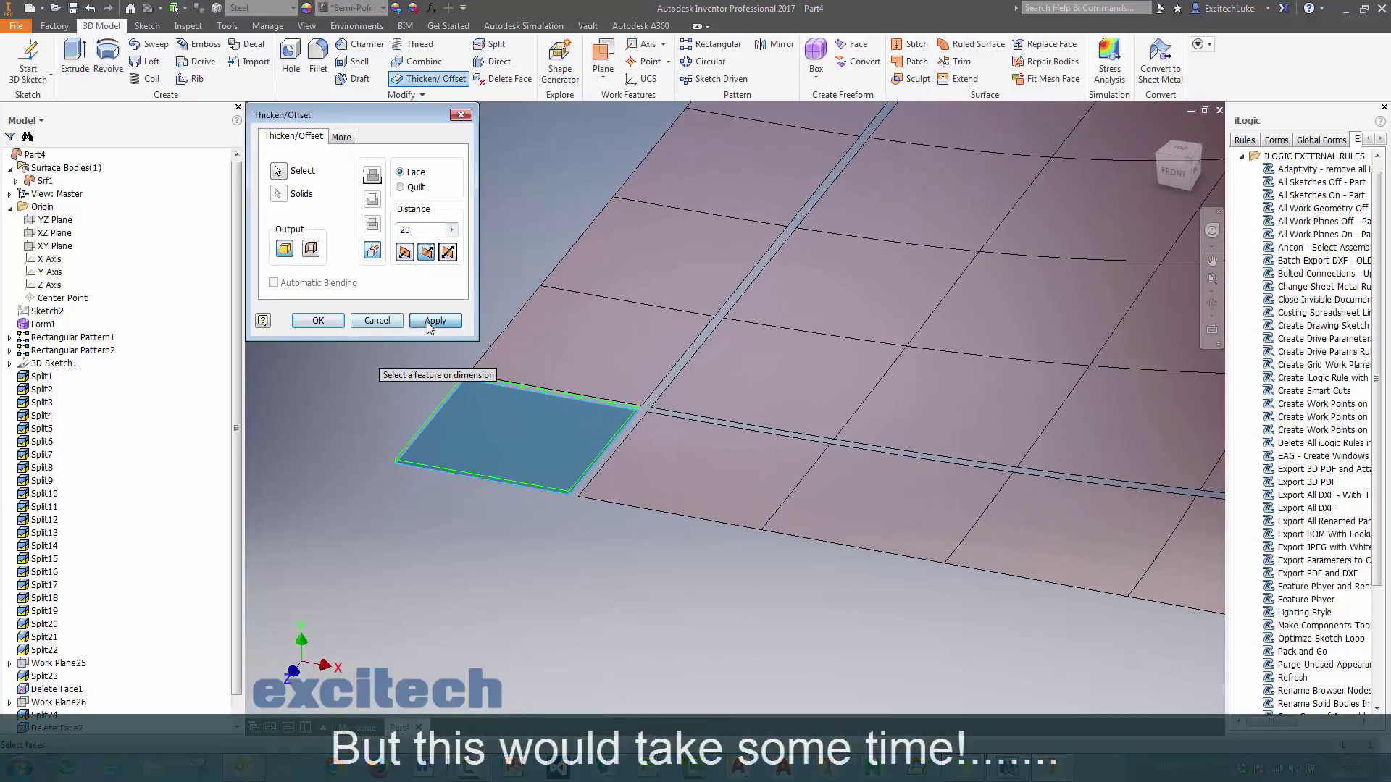
pyautogui.click(376, 321)
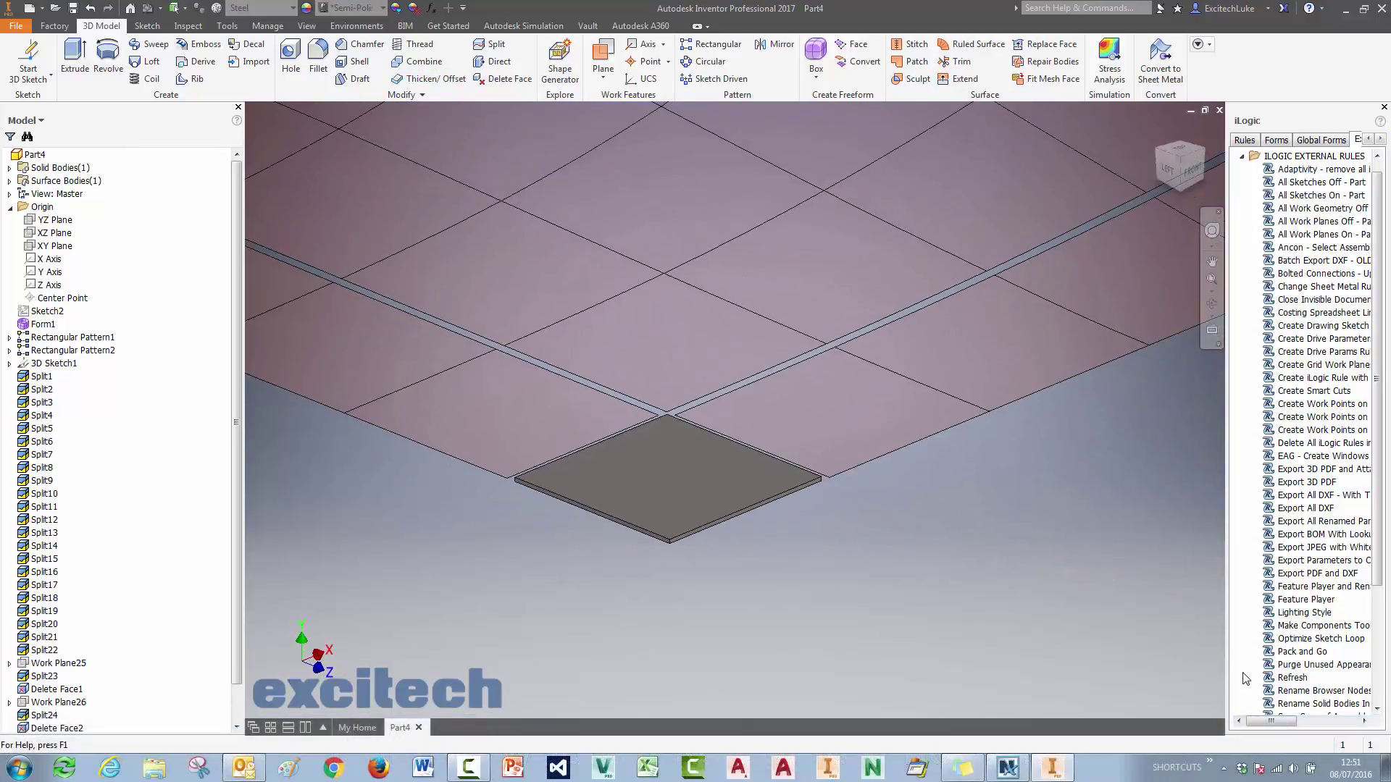
# Delete the manually made trial features from Work Plane25 through Thicken1, keeping the surface with its grid splits.
pyautogui.scroll(-1, 239, 551)
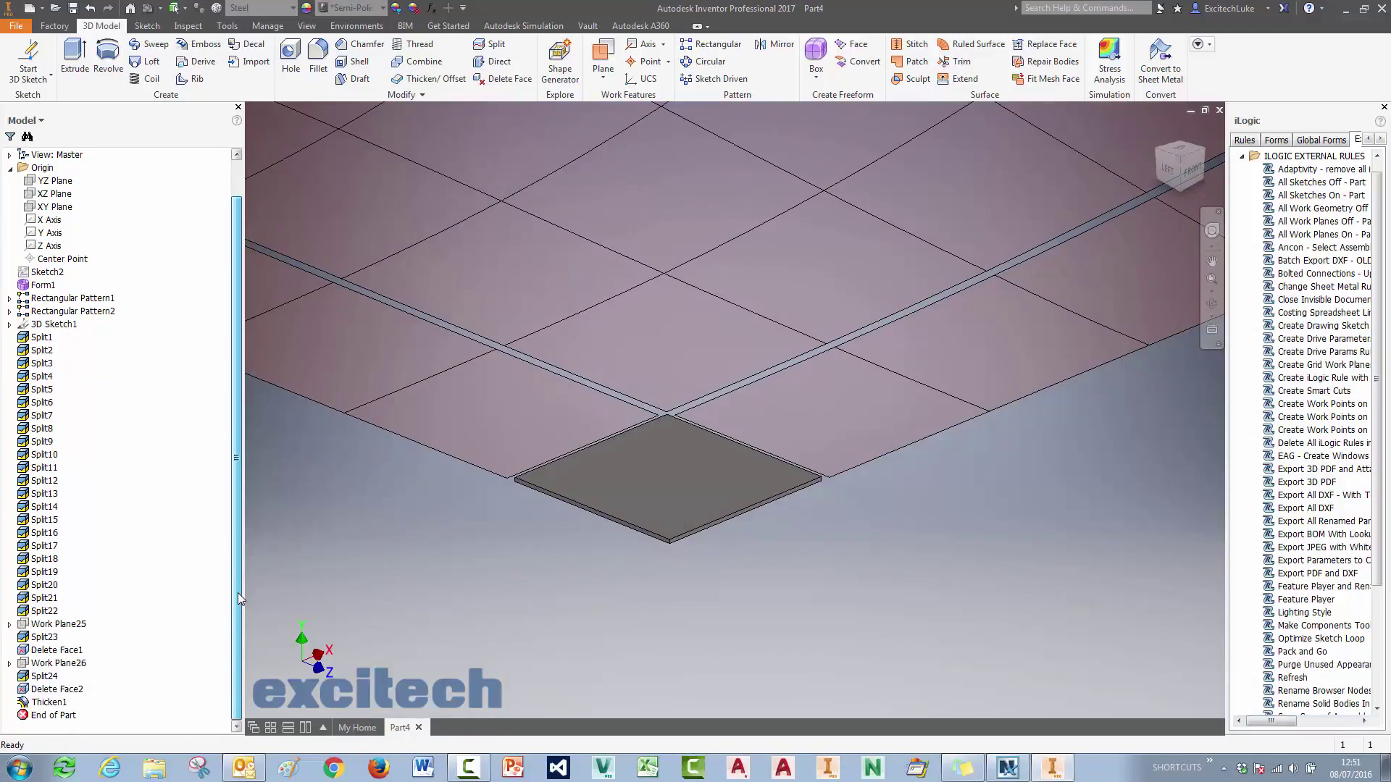
pyautogui.moveTo(59, 706); pyautogui.dragTo(47, 627)
pyautogui.rightClick(47, 628)
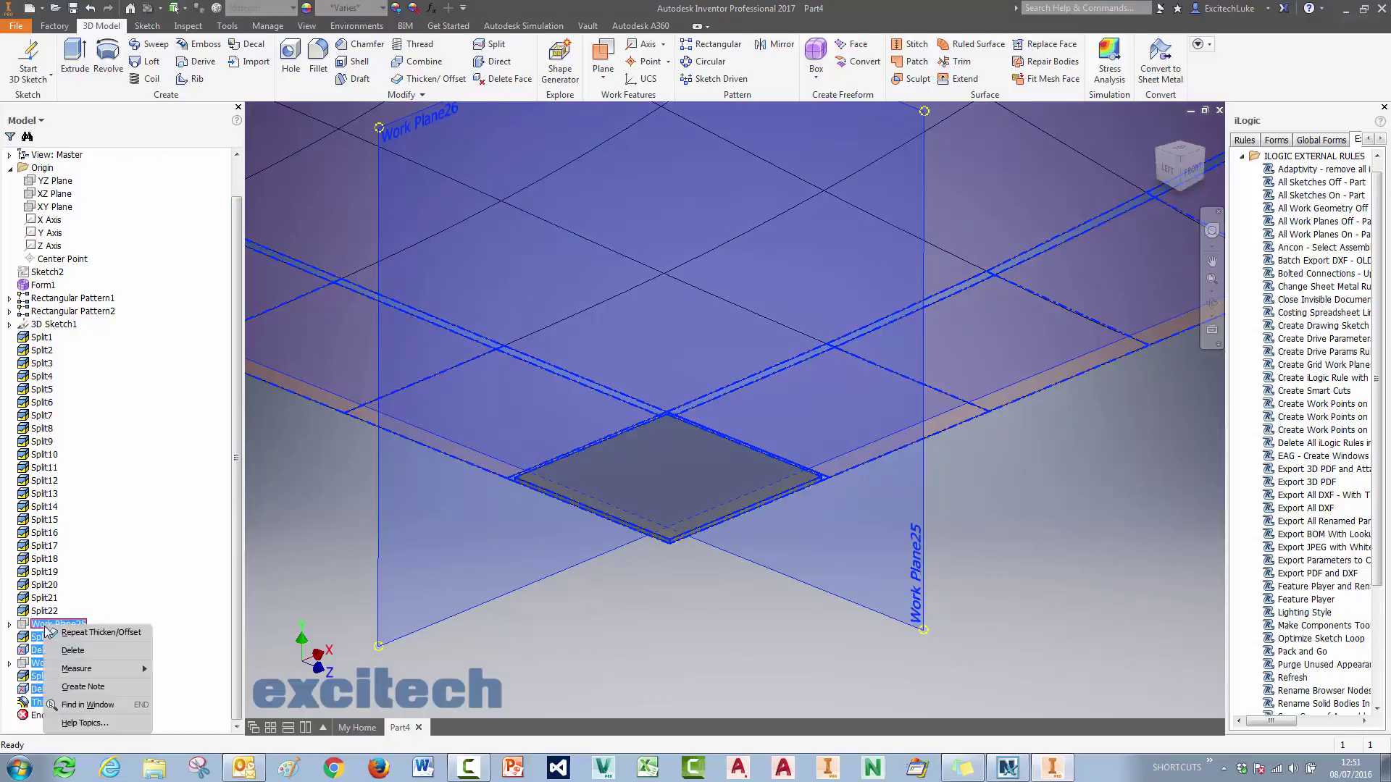
pyautogui.click(79, 653)
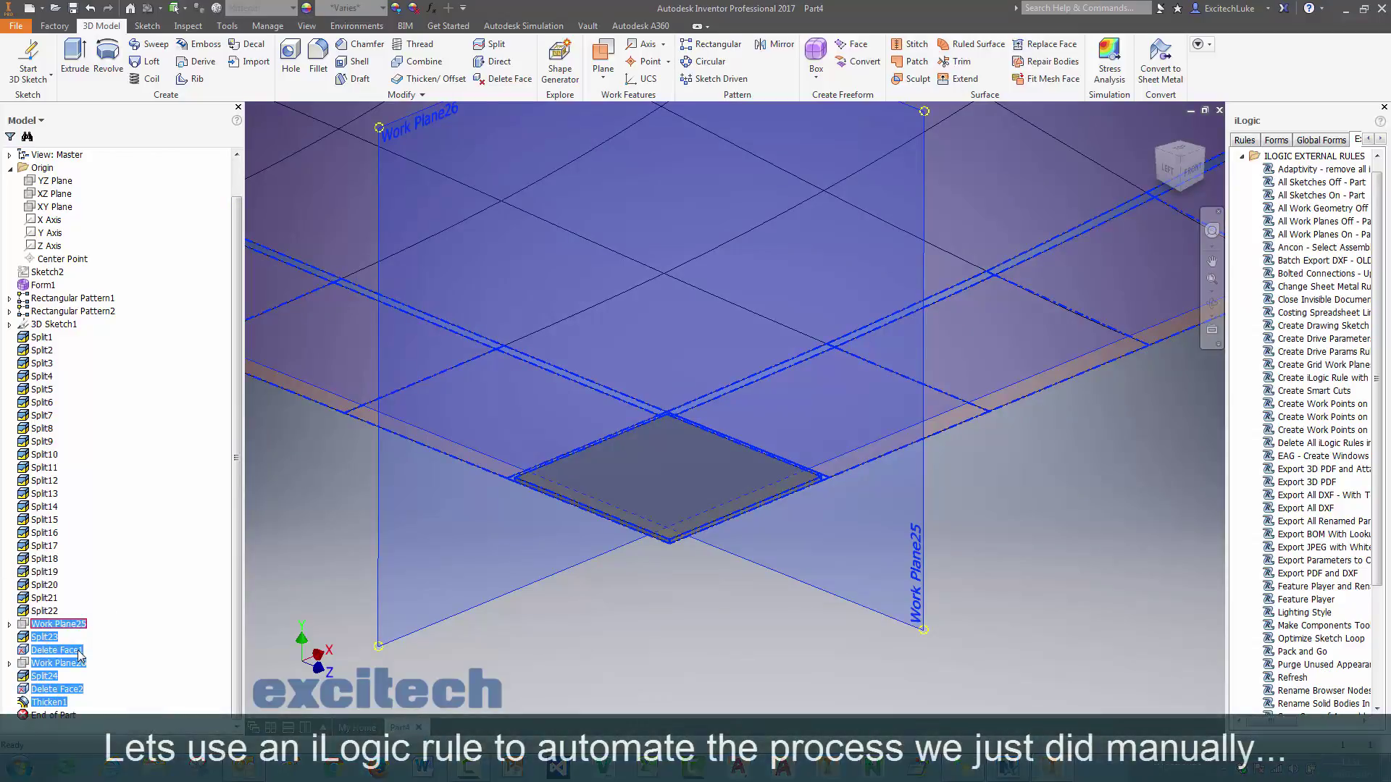
pyautogui.press('F6')
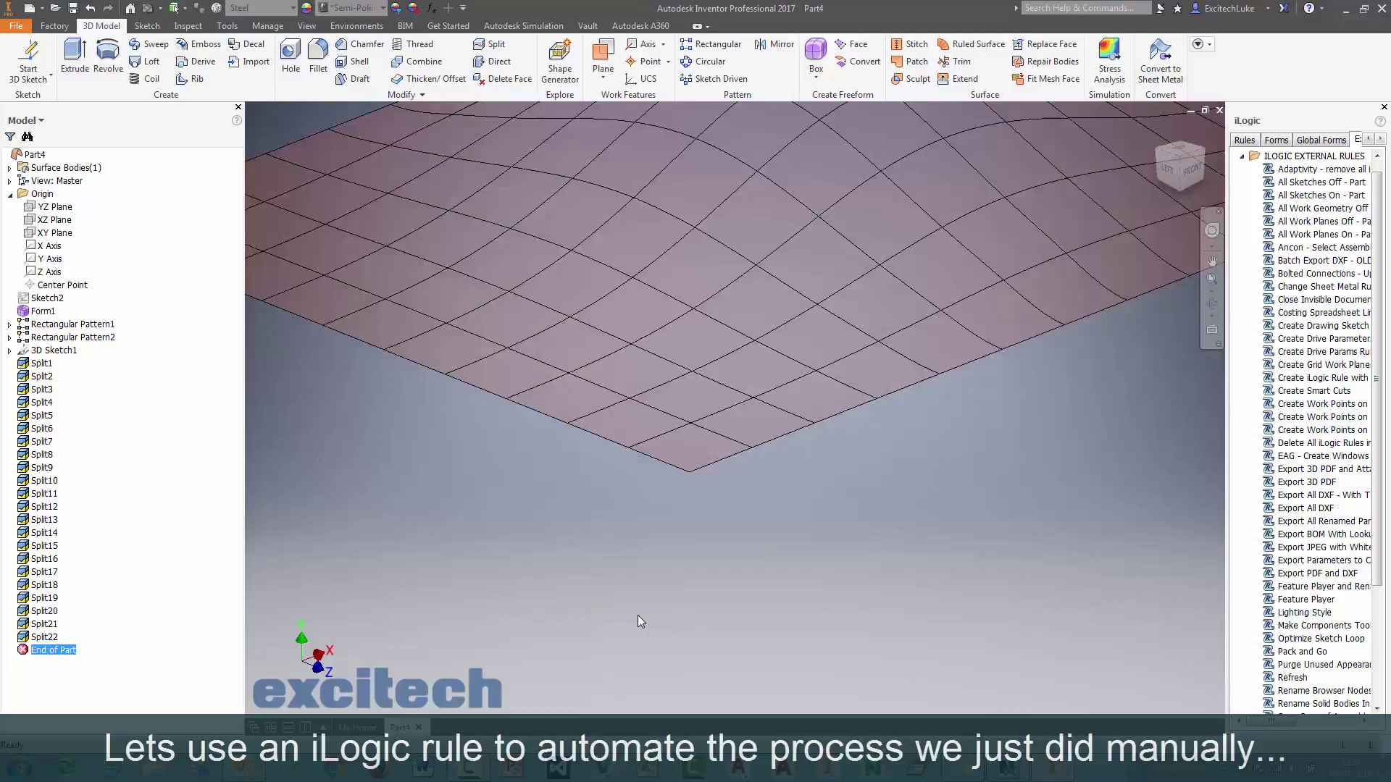
pyautogui.press('F5')
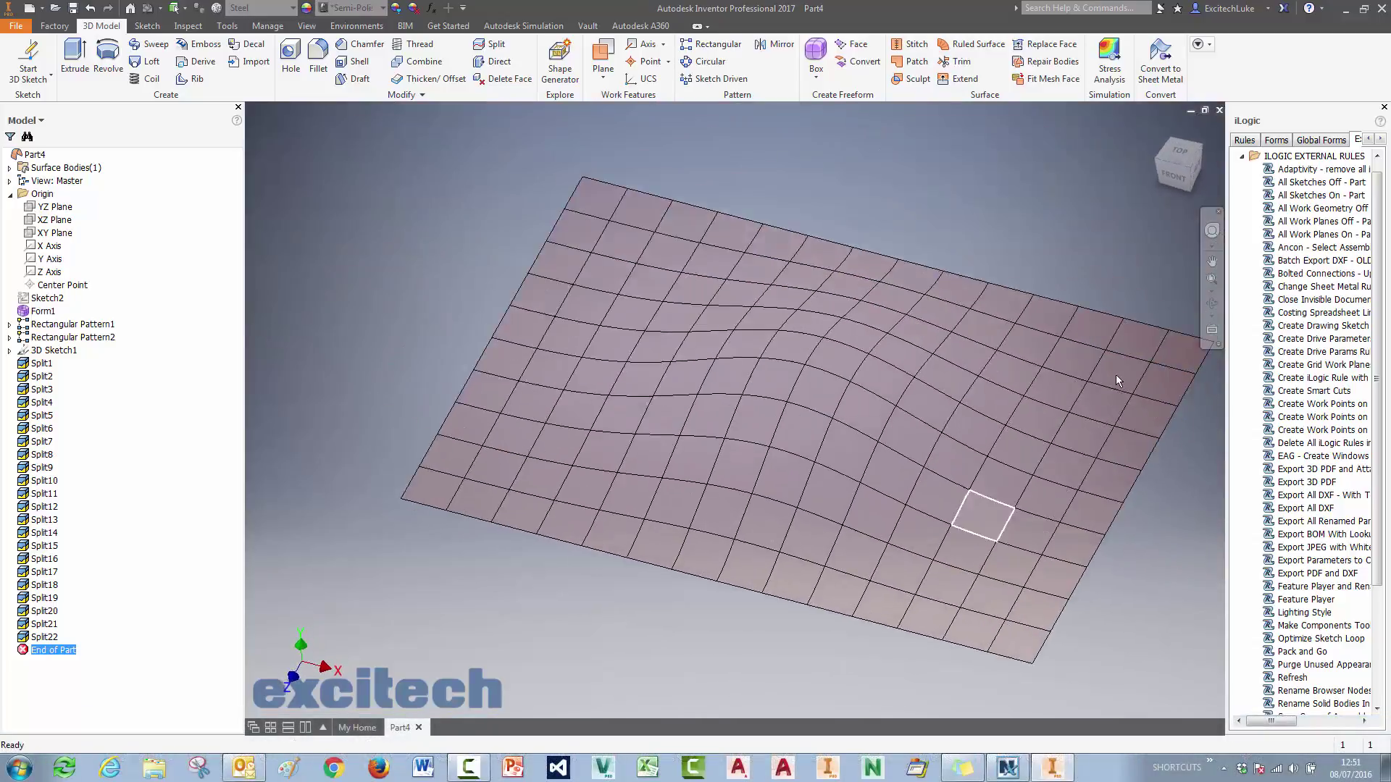
pyautogui.moveTo(1191, 227); pyautogui.dragTo(1185, 163)
pyautogui.click(1184, 163)
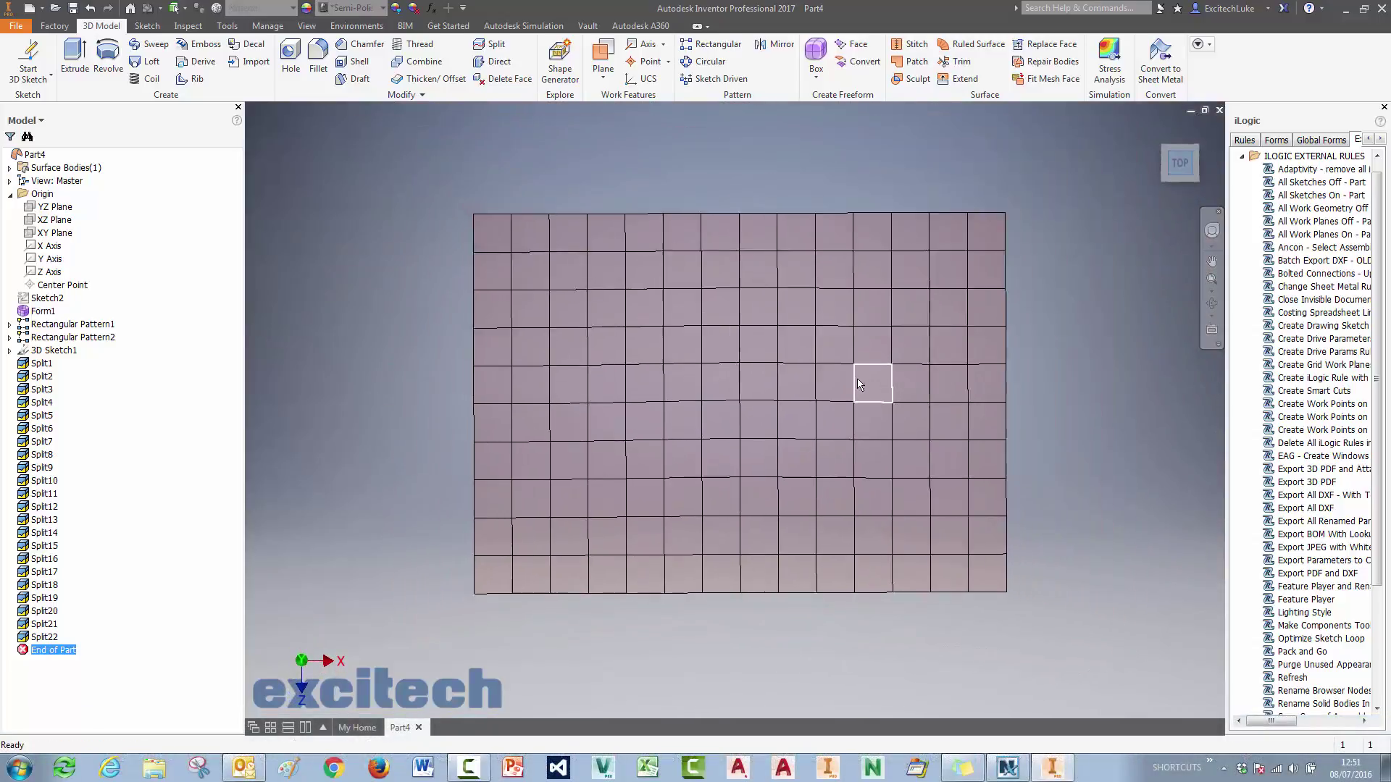
pyautogui.scroll(-3, 870, 359)
pyautogui.scroll(-5, 845, 375)
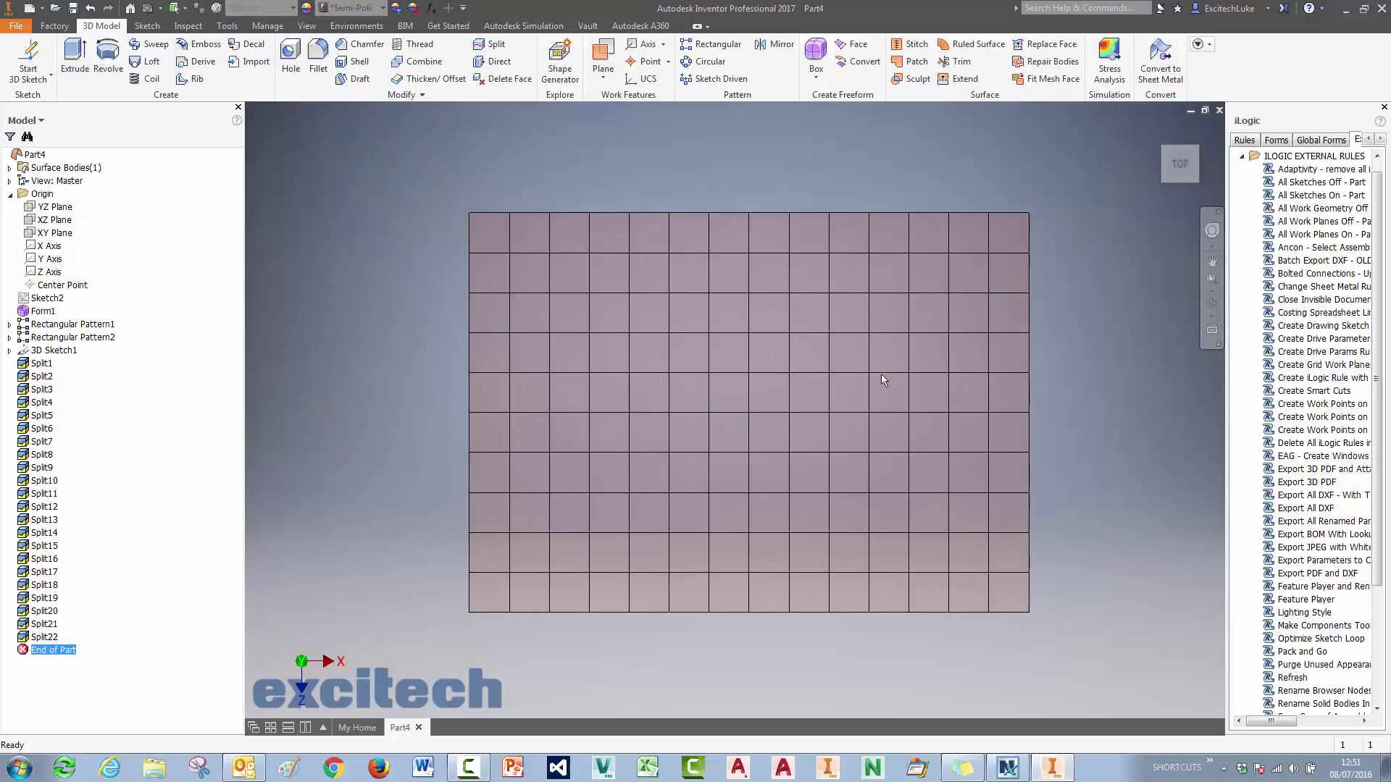
pyautogui.press('Home')
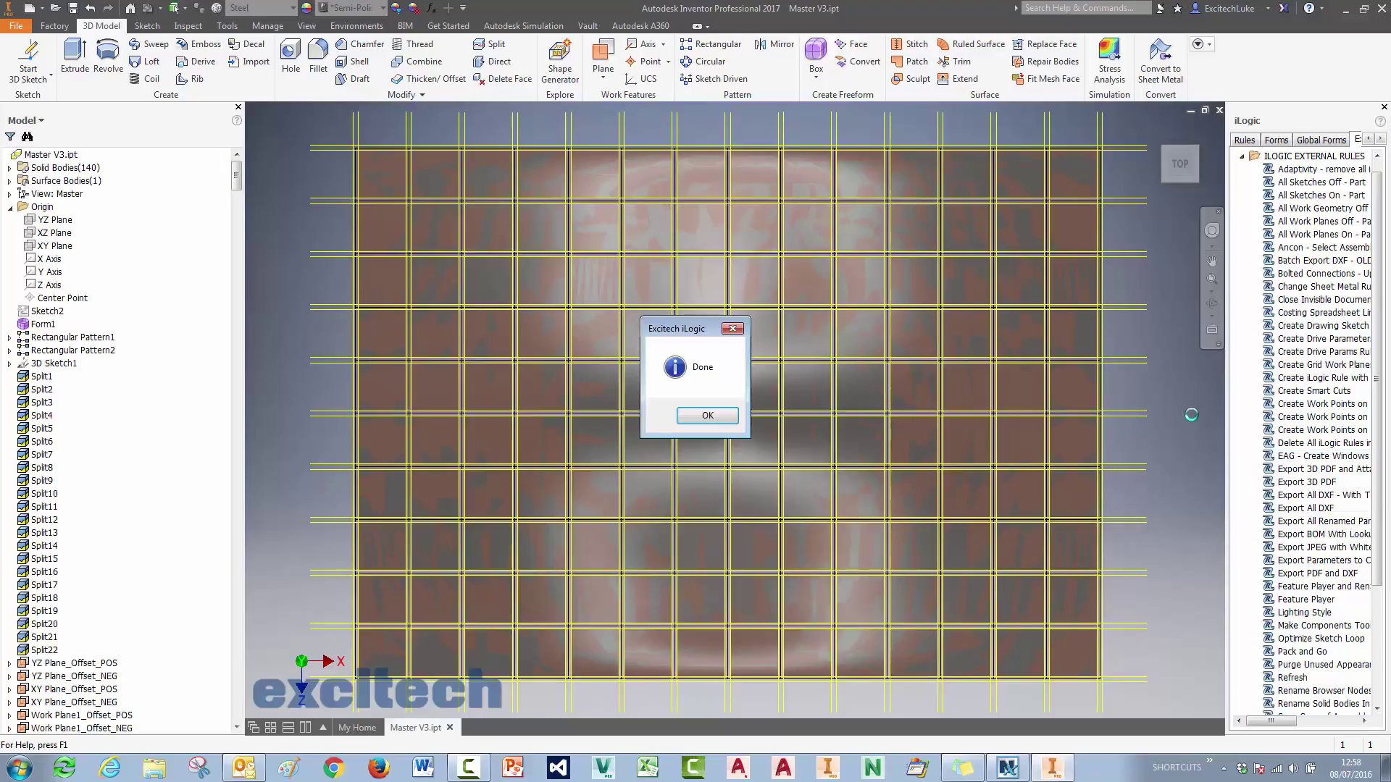
# Dismiss the iLogic completion message, hide all work planes with the external iLogic rule, and save the part.
pyautogui.click(705, 419)
pyautogui.press('F6')
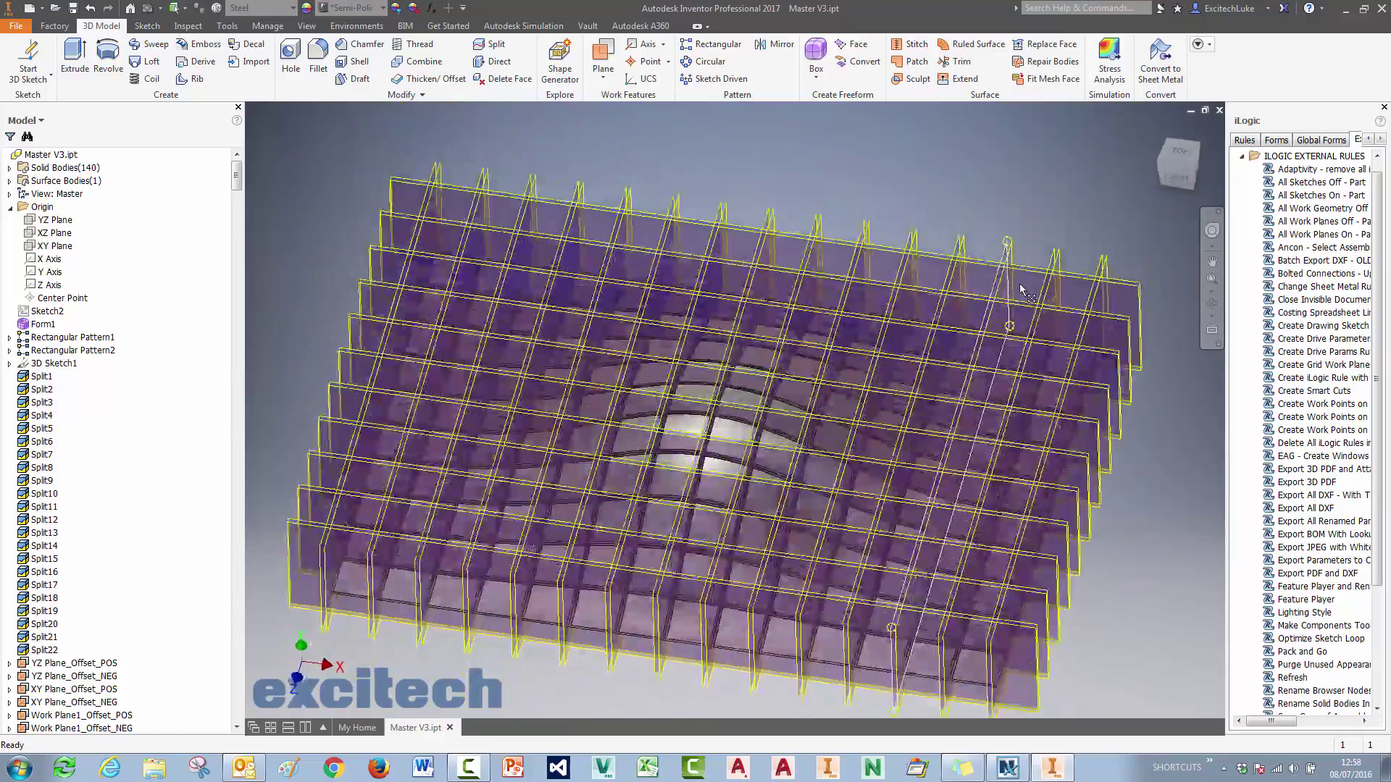
pyautogui.click(1311, 221)
pyautogui.rightClick(1311, 221)
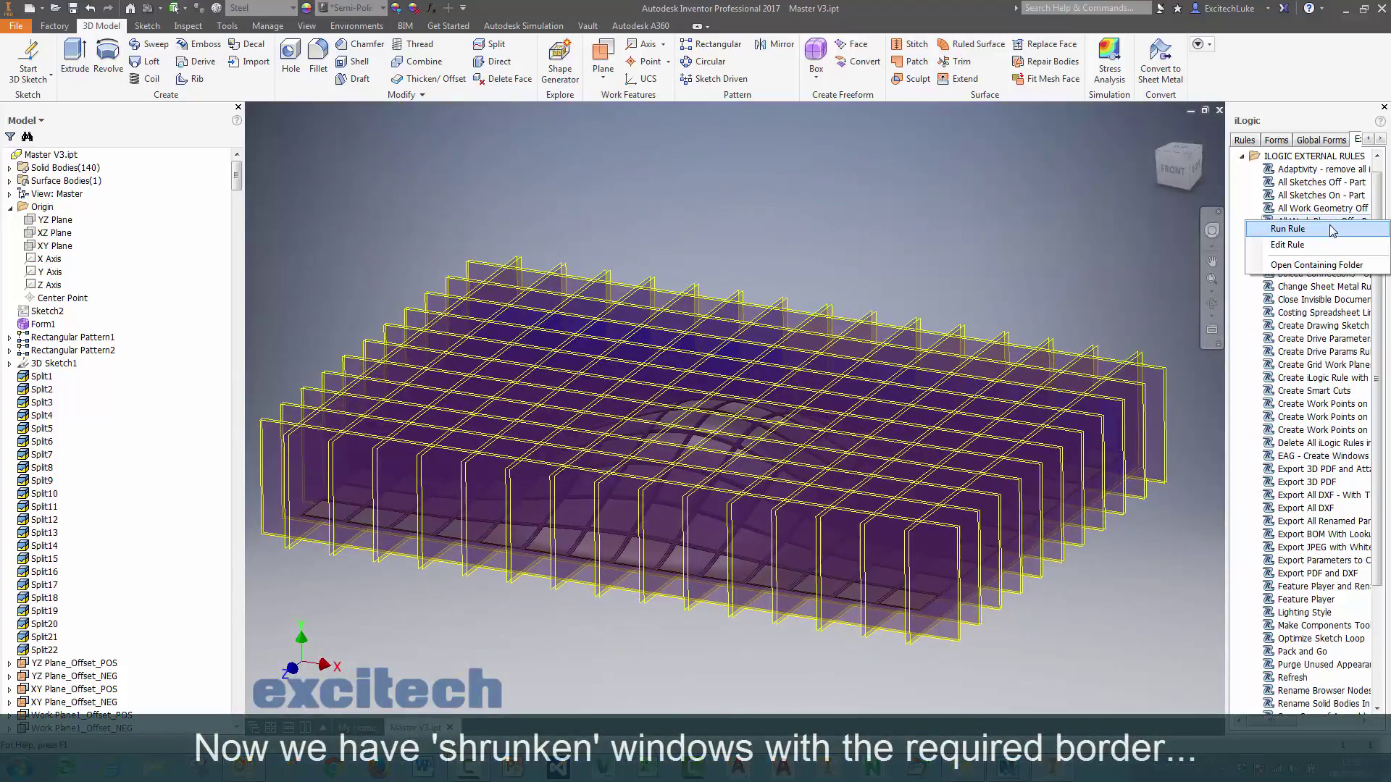
pyautogui.click(1331, 233)
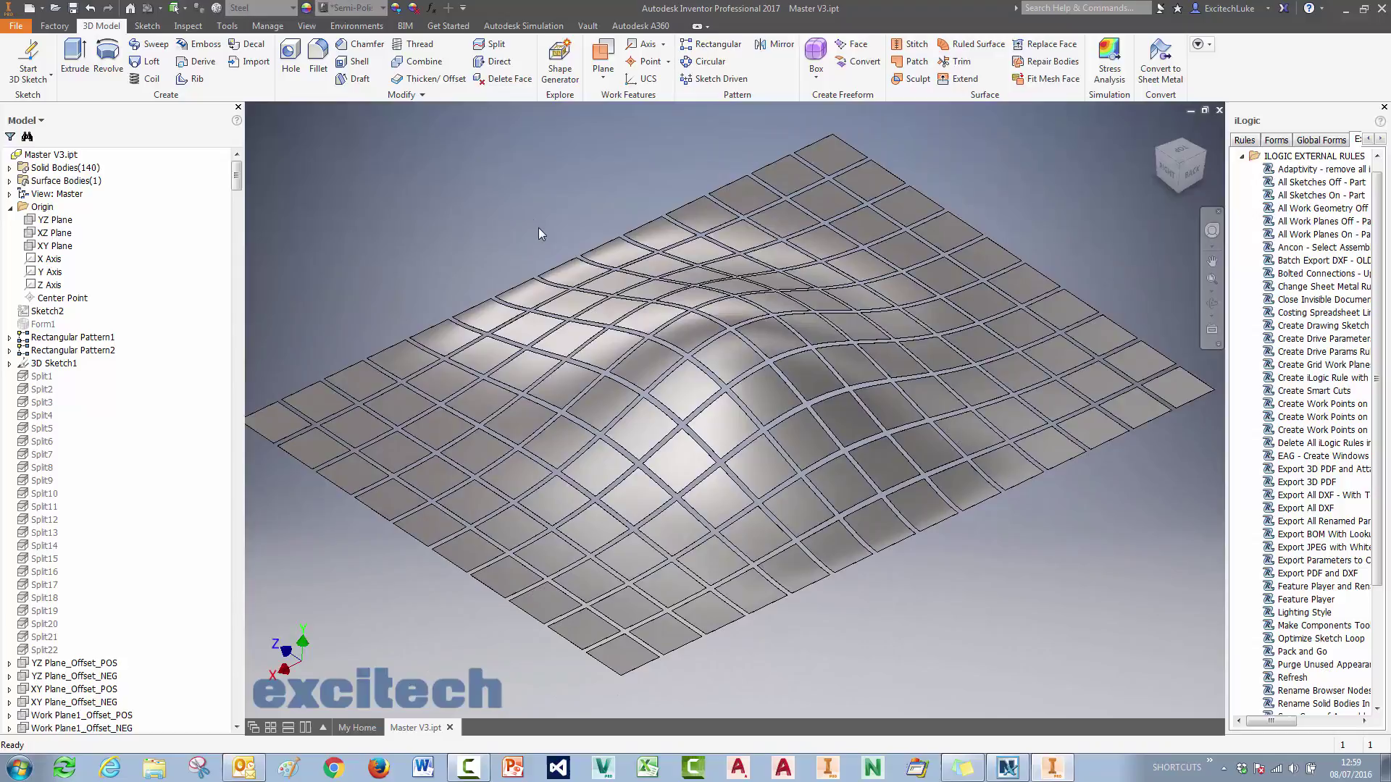
pyautogui.hotkey('ctrl', 's')
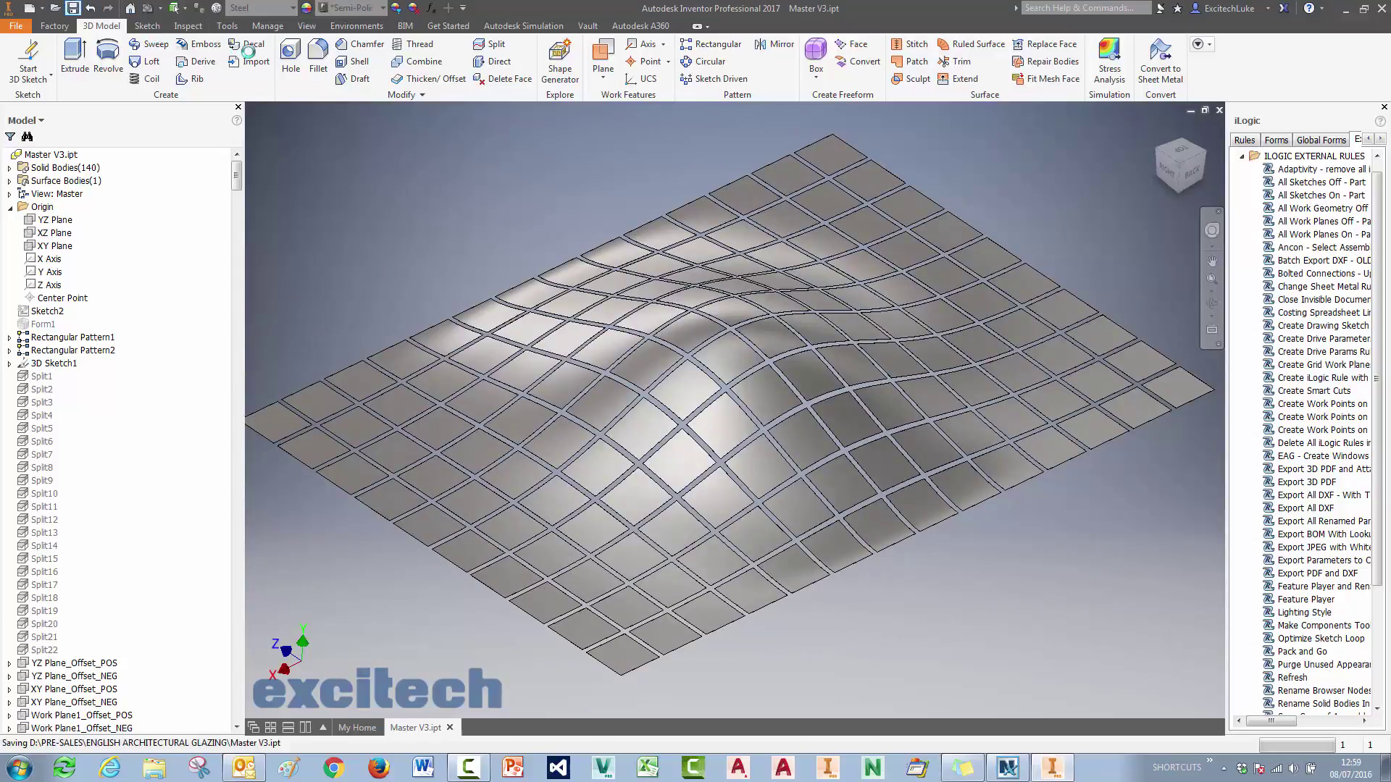
# Make components from all the window solid bodies, inserting them in the target assembly Master V3.iam with the Standard.iam template and Normal BOM structure.
pyautogui.click(266, 27)
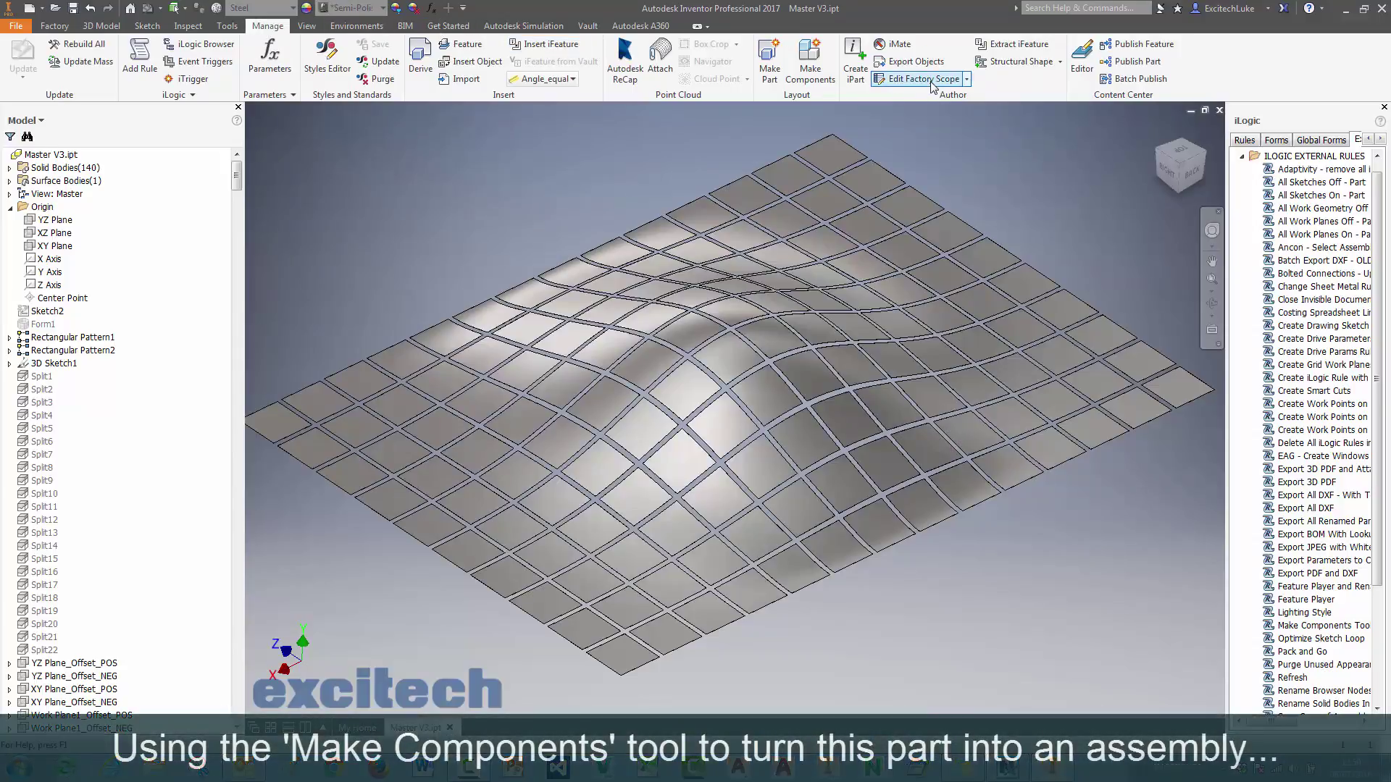
pyautogui.click(796, 68)
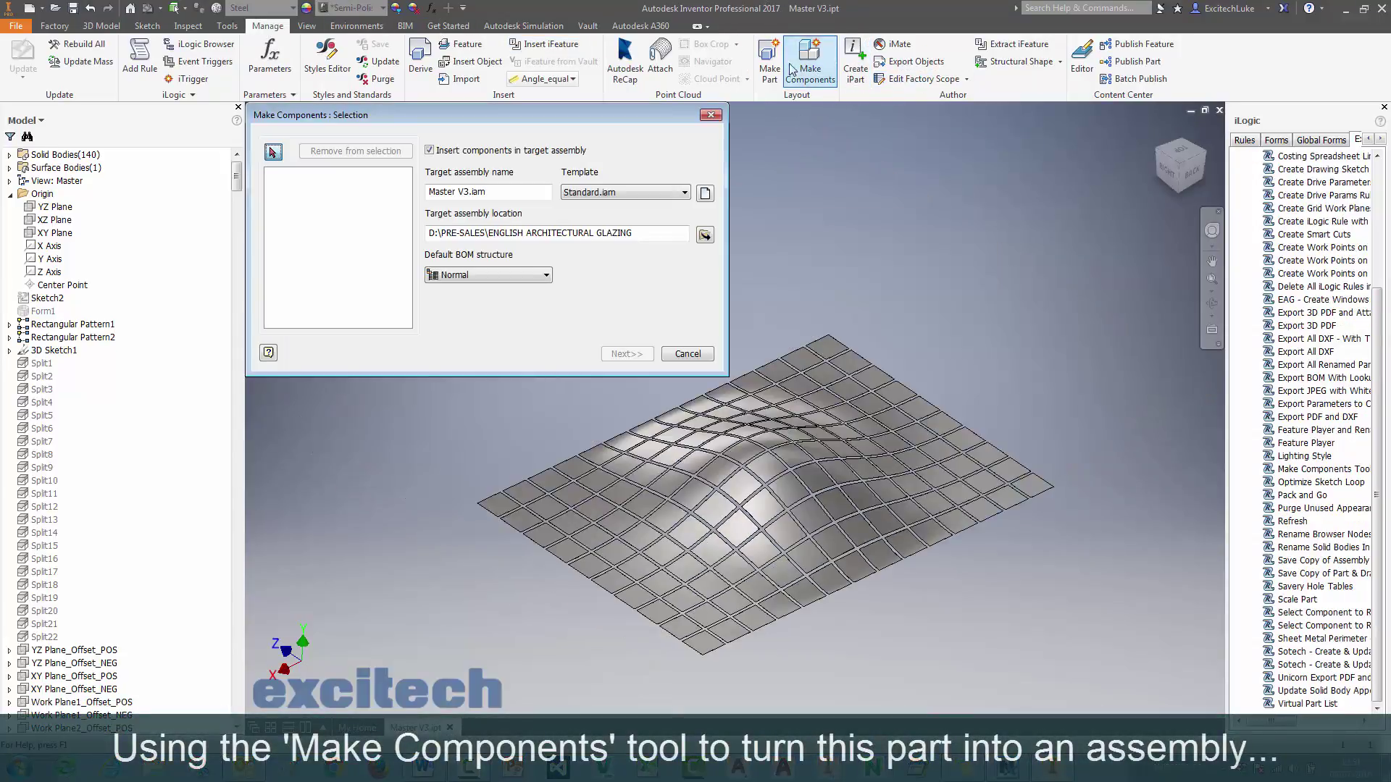
pyautogui.moveTo(1085, 269); pyautogui.dragTo(484, 652)
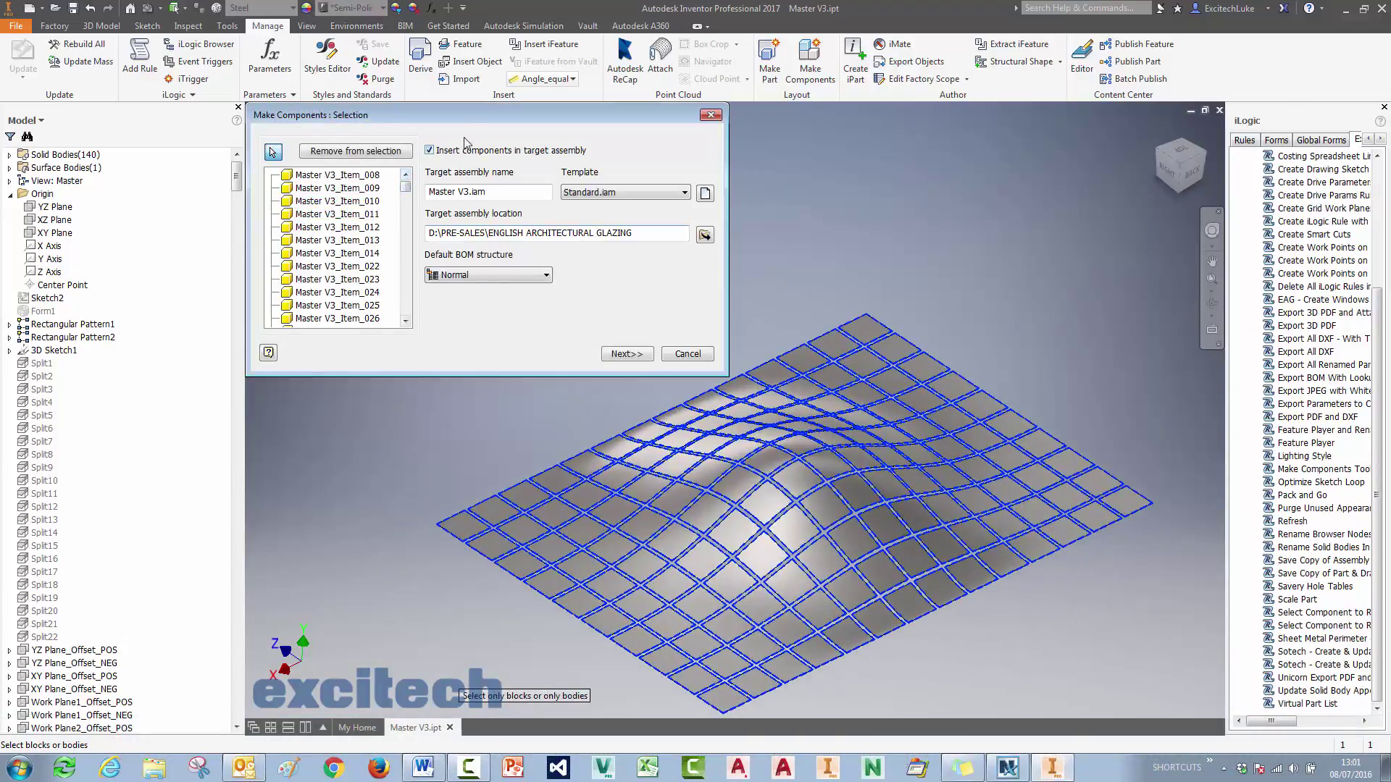
pyautogui.click(626, 354)
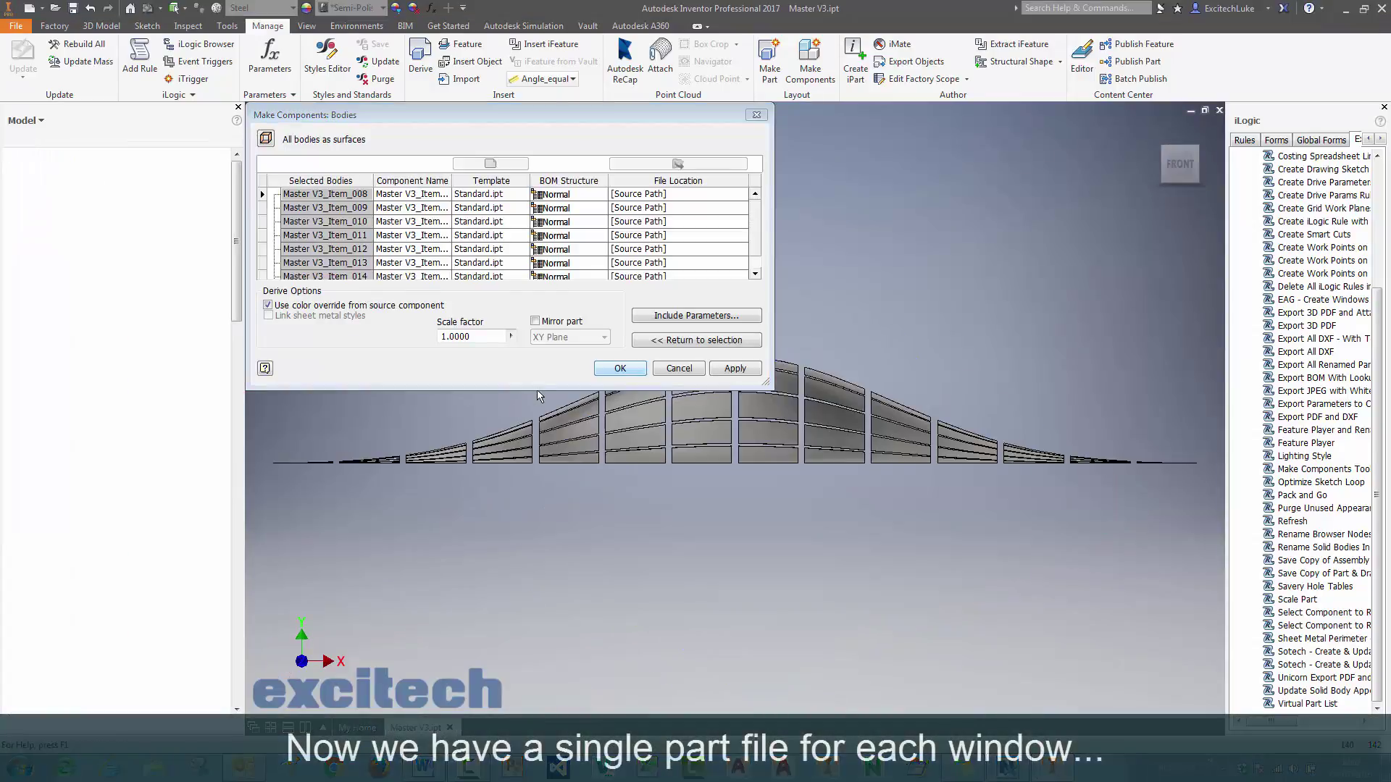
pyautogui.press('F6')
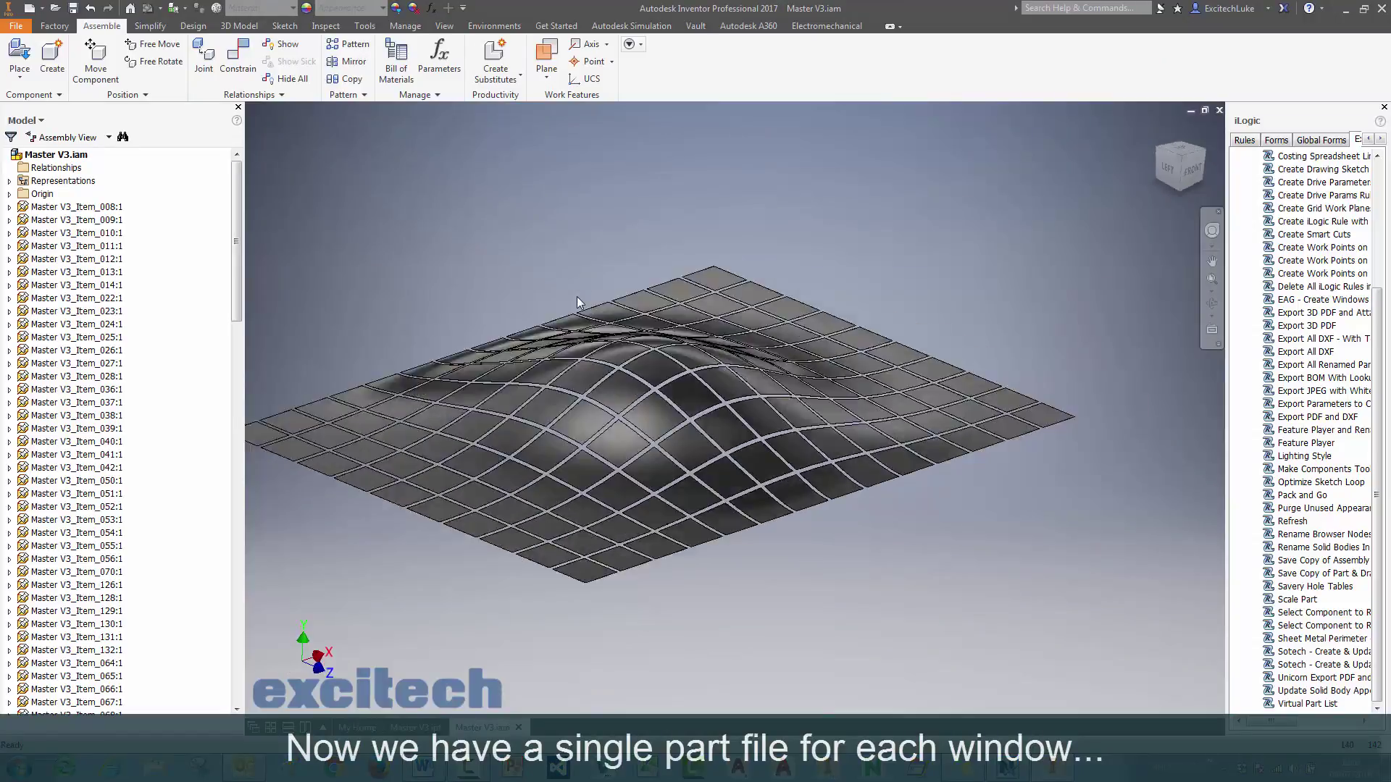
pyautogui.press('F5')
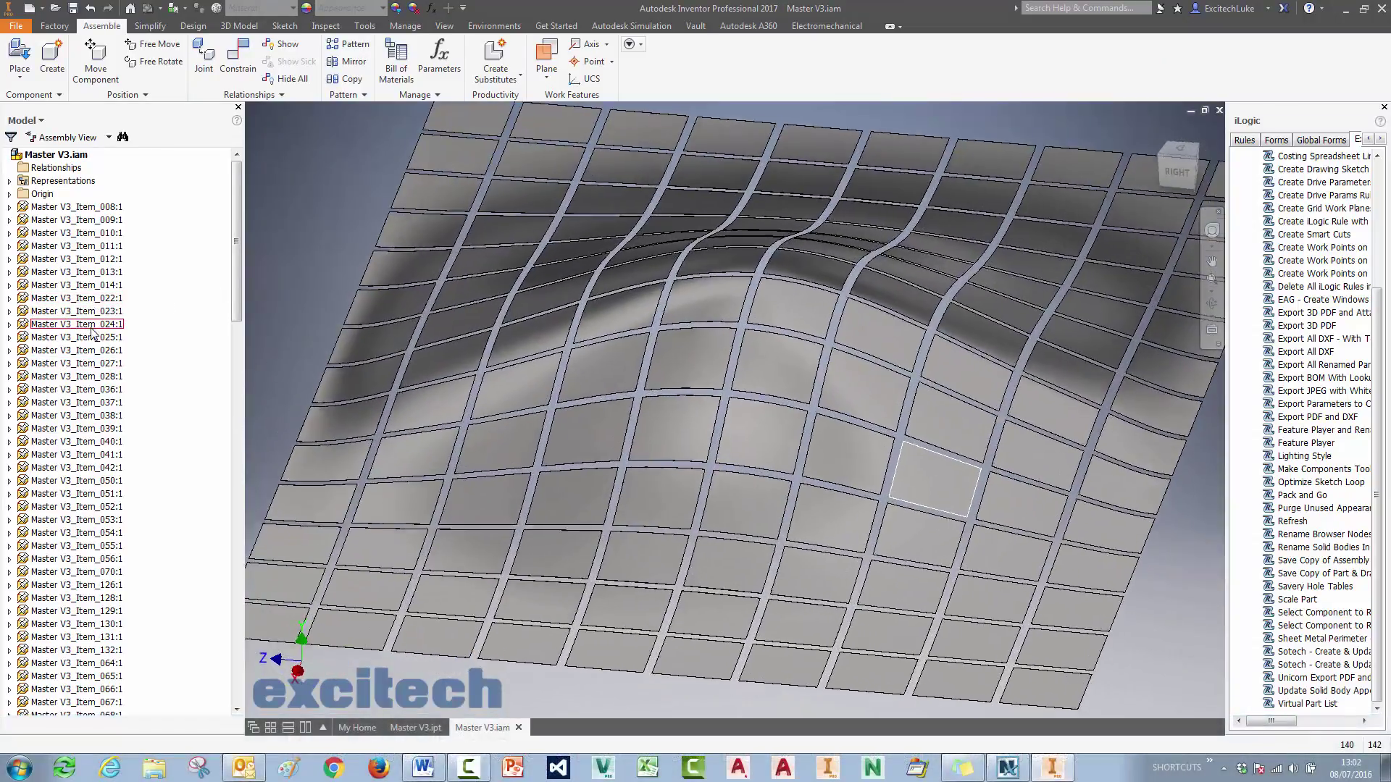
# Close the source part Master V3.ipt without saving its modifications, returning to the new assembly.
pyautogui.doubleClick(92, 326)
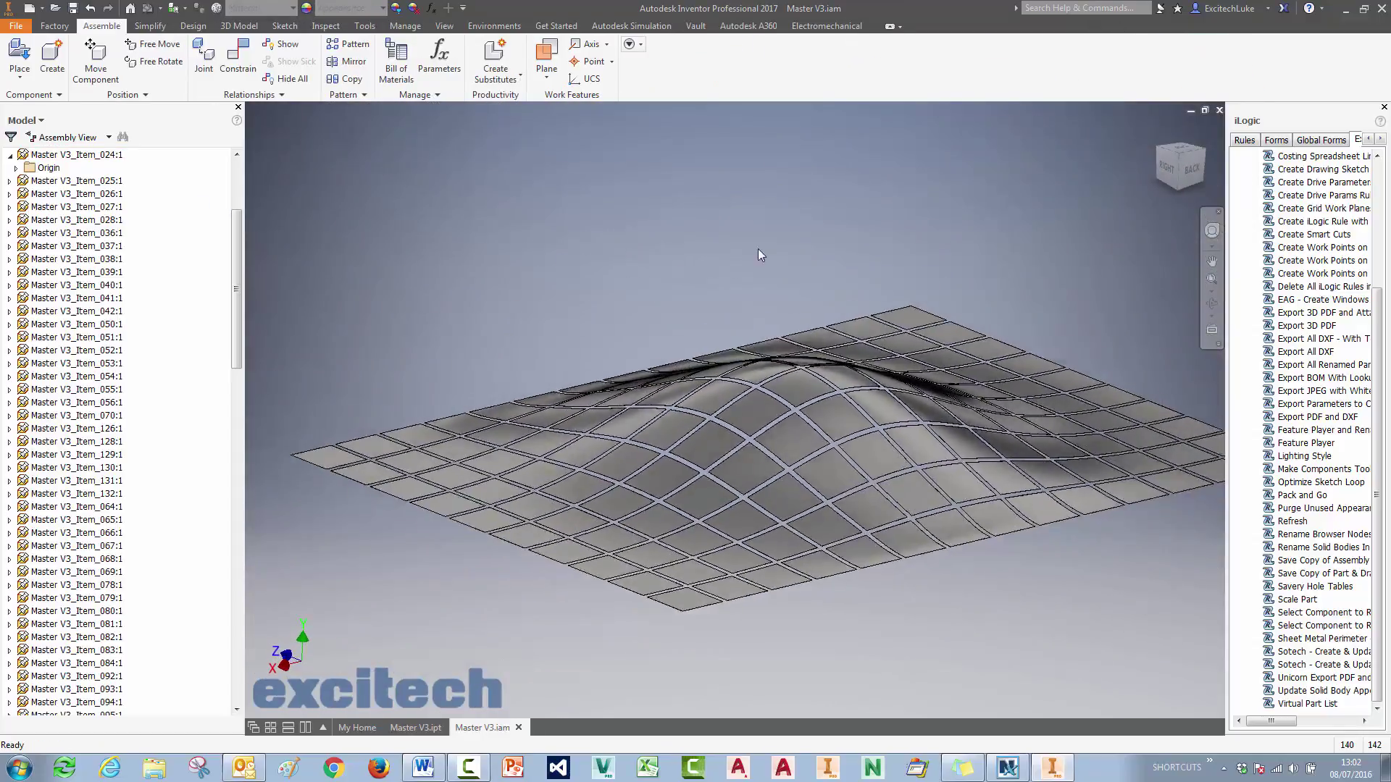
pyautogui.moveTo(676, 257); pyautogui.dragTo(592, 240, button='middle')
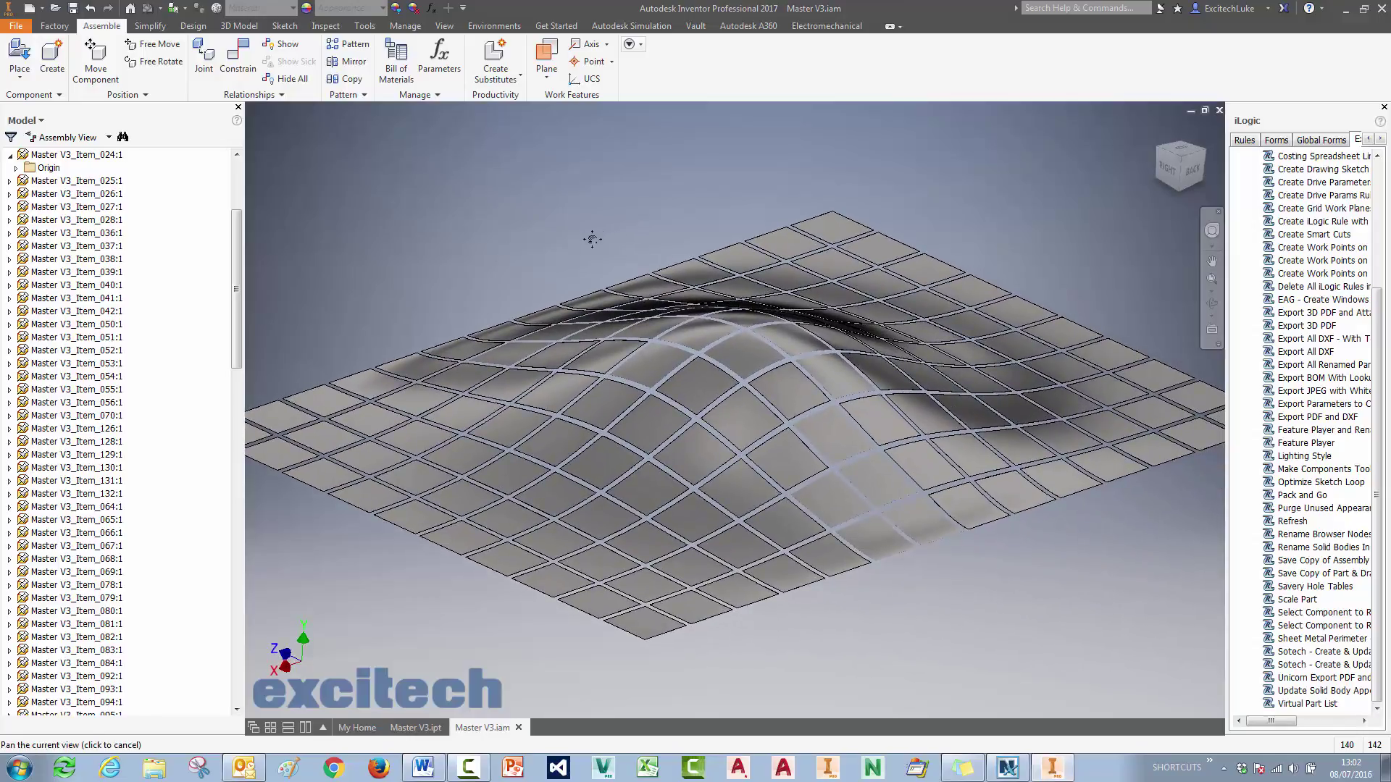
pyautogui.click(420, 726)
pyautogui.click(450, 727)
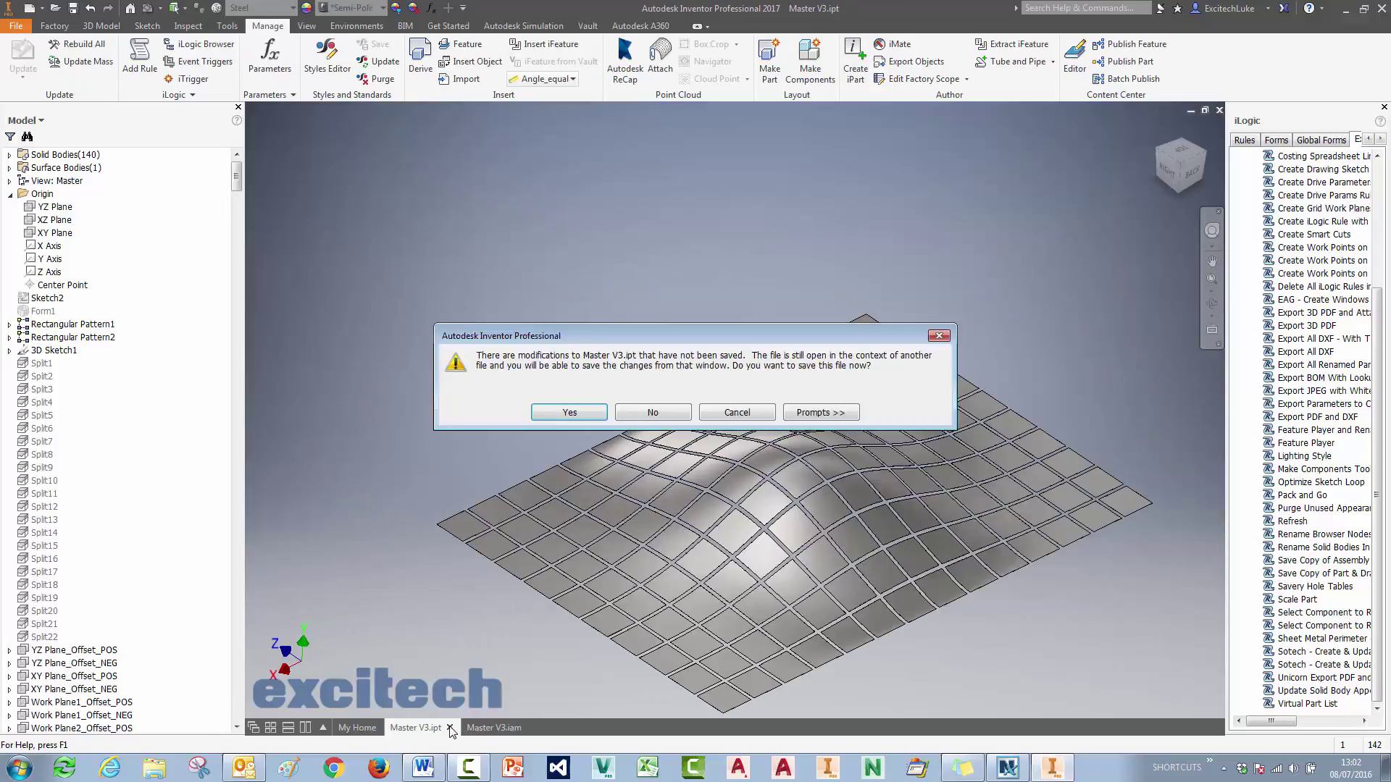
pyautogui.click(637, 415)
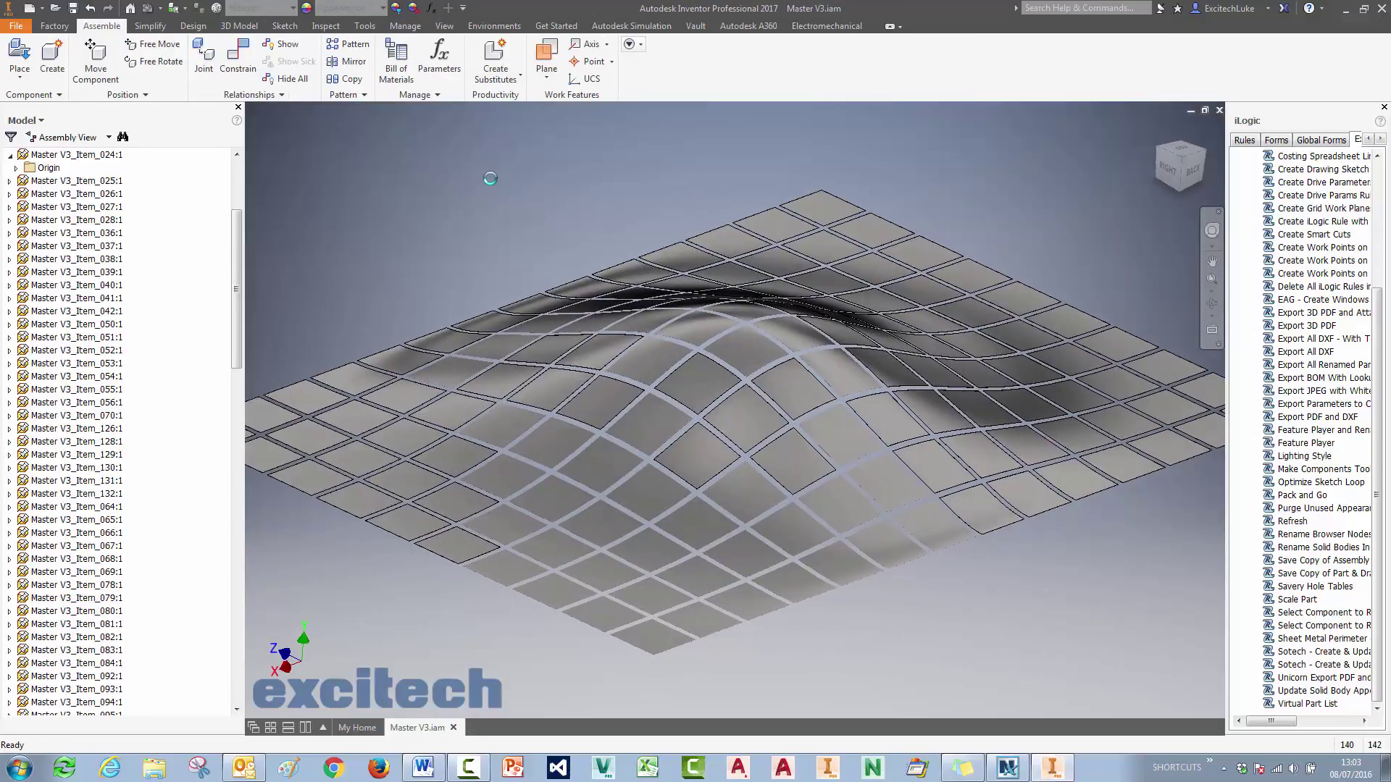
# Place one grounded instance of Master V3.ipt at the assembly's origin as a reference for the beams.
pyautogui.moveTo(233, 367); pyautogui.dragTo(245, 218)
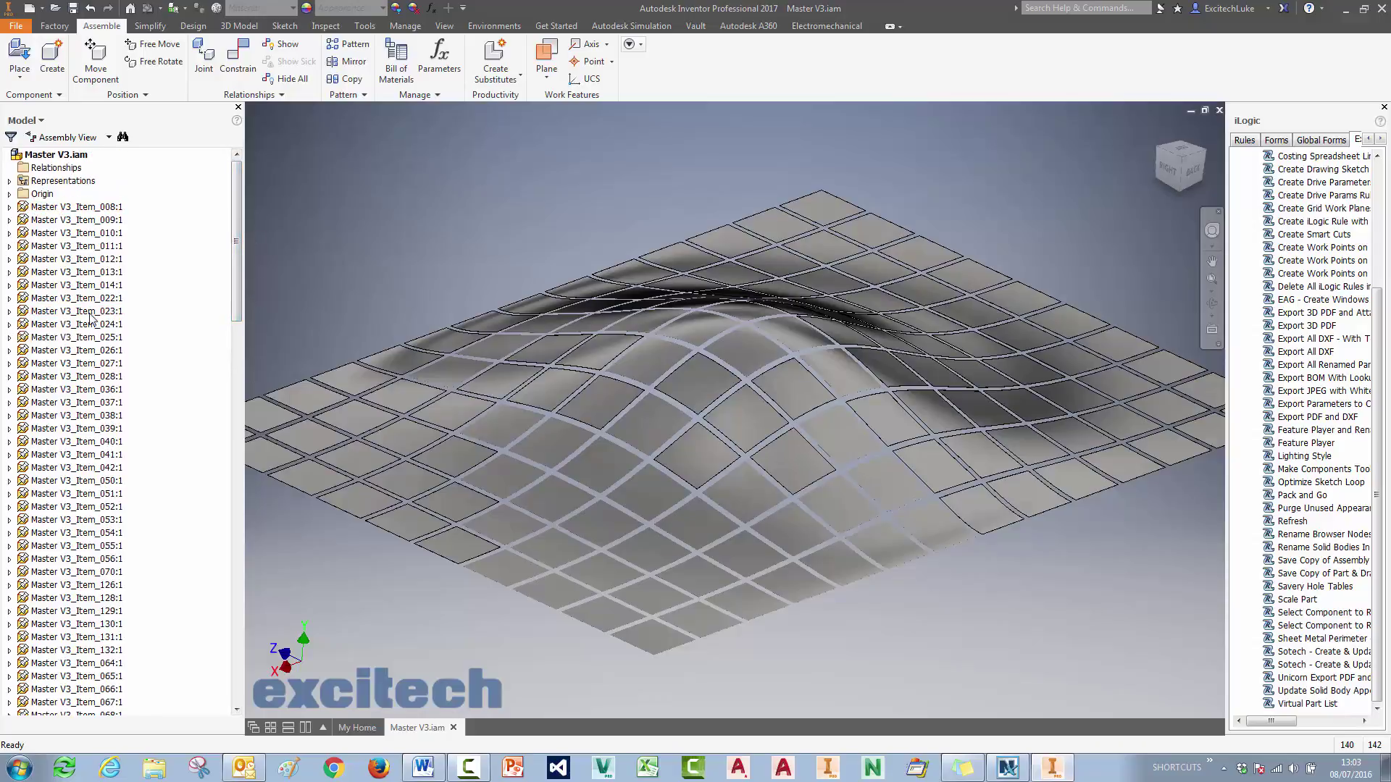
pyautogui.click(22, 57)
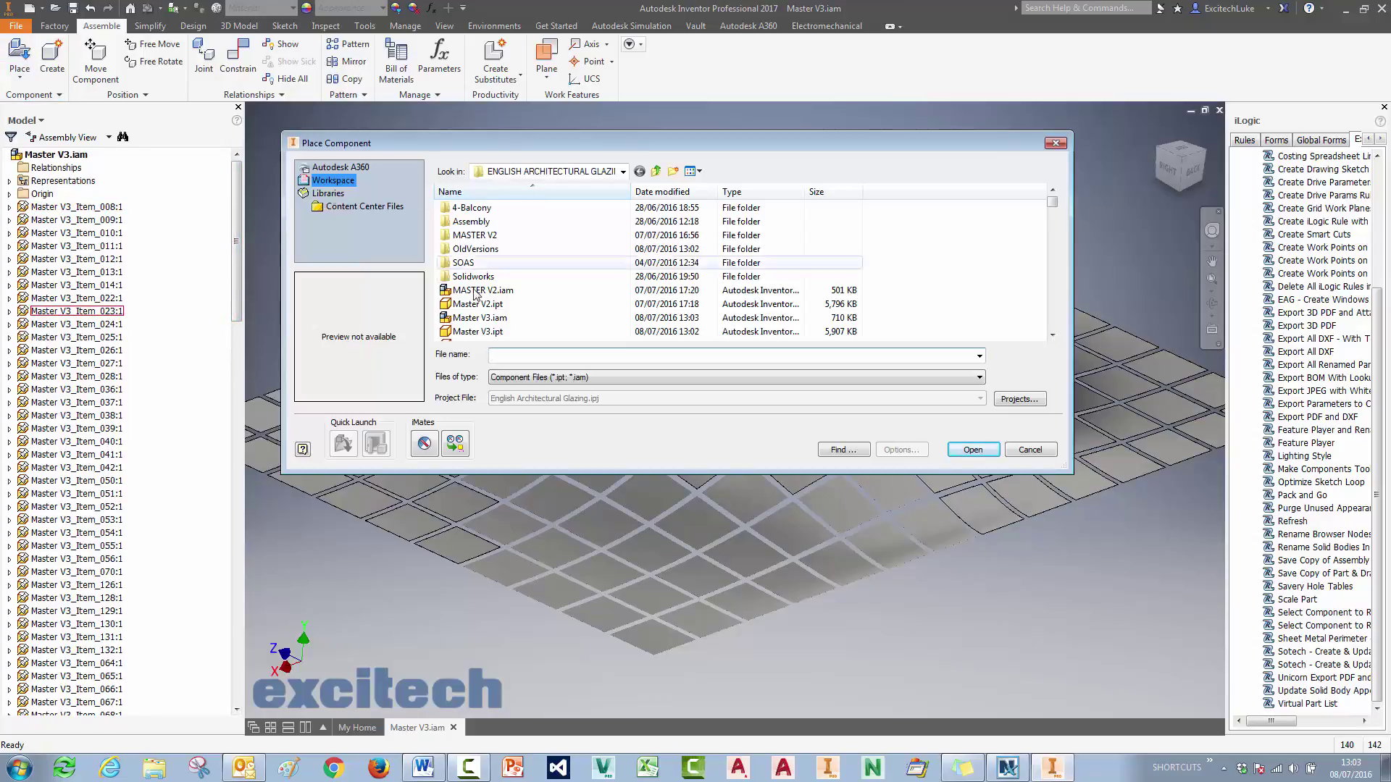
pyautogui.click(478, 331)
pyautogui.click(973, 450)
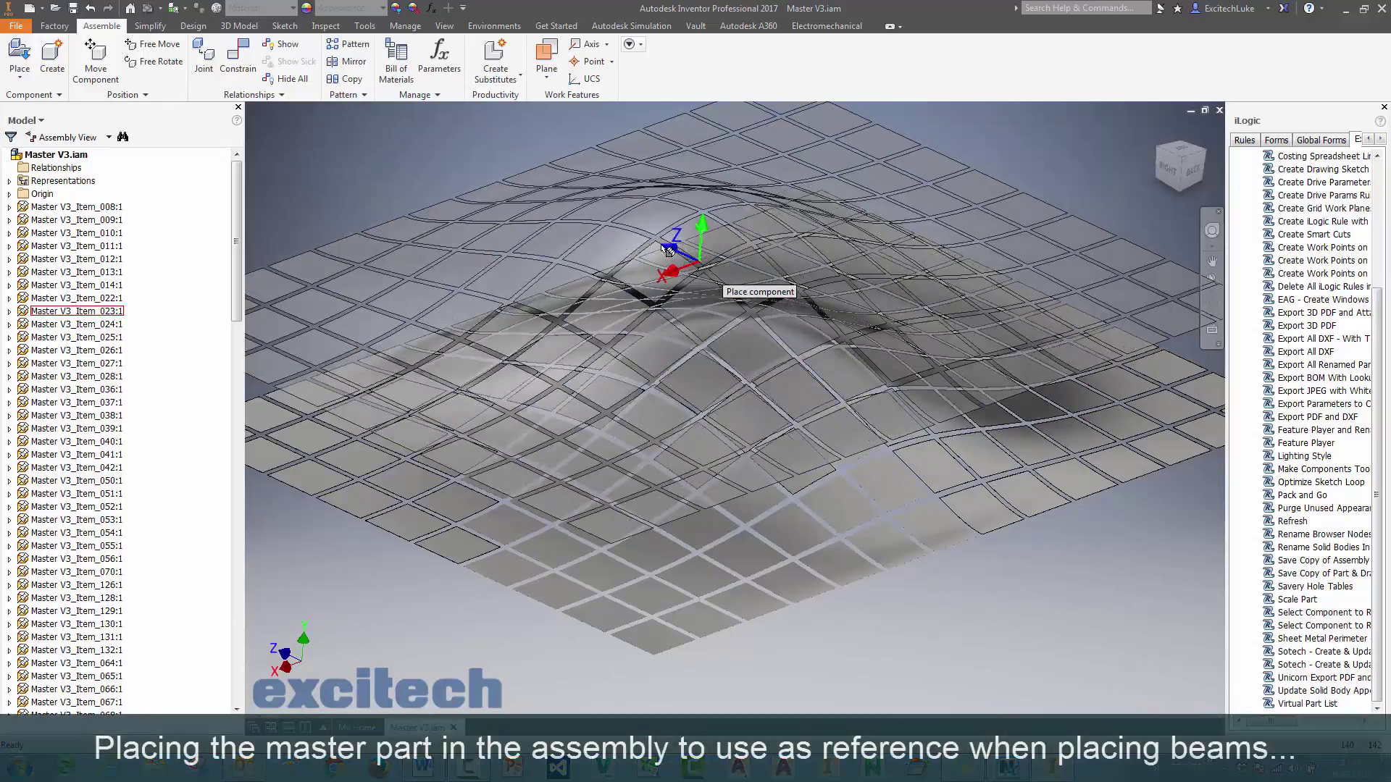
pyautogui.rightClick(552, 212)
pyautogui.click(623, 232)
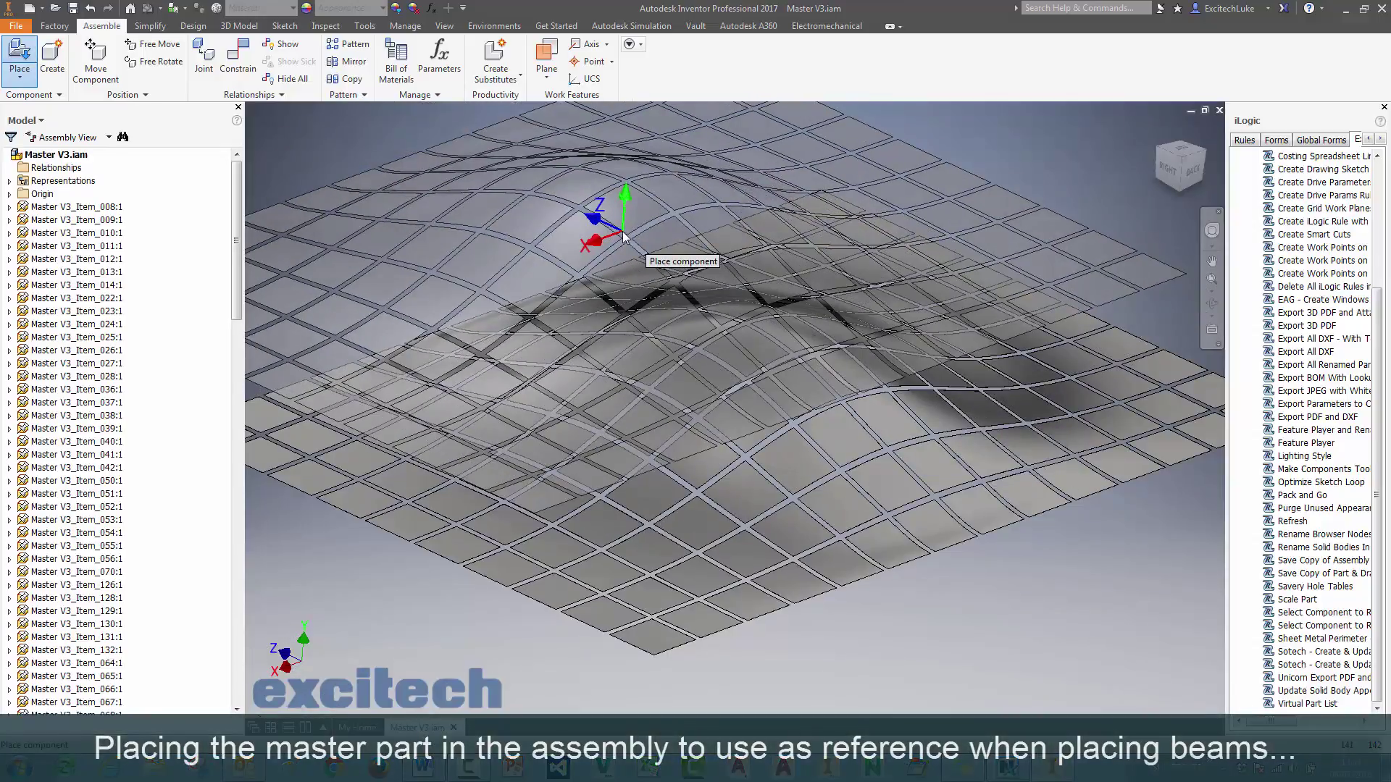
pyautogui.press('Escape')
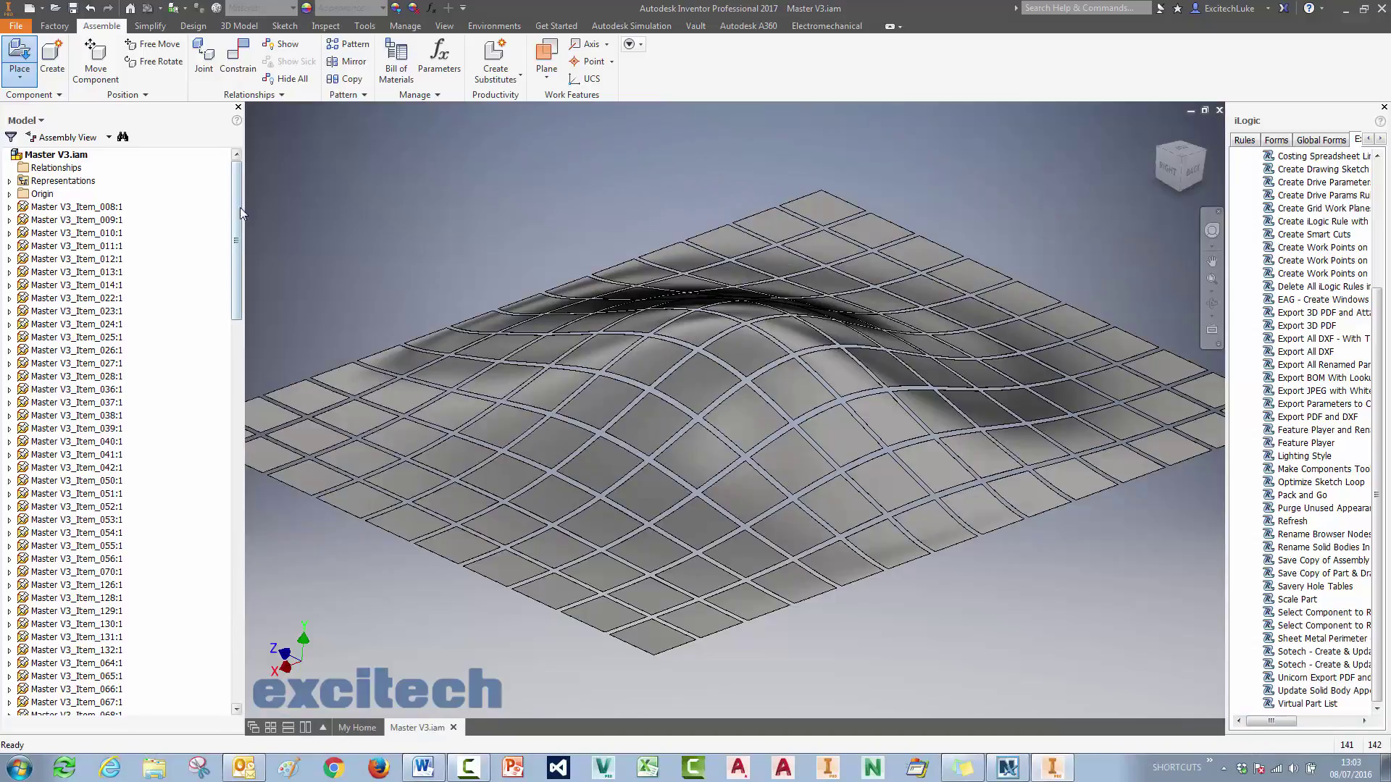
# Edit the placed master part in place to export and show its 3D Sketch1 grid lines, then return to the assembly.
pyautogui.moveTo(239, 207); pyautogui.dragTo(237, 630)
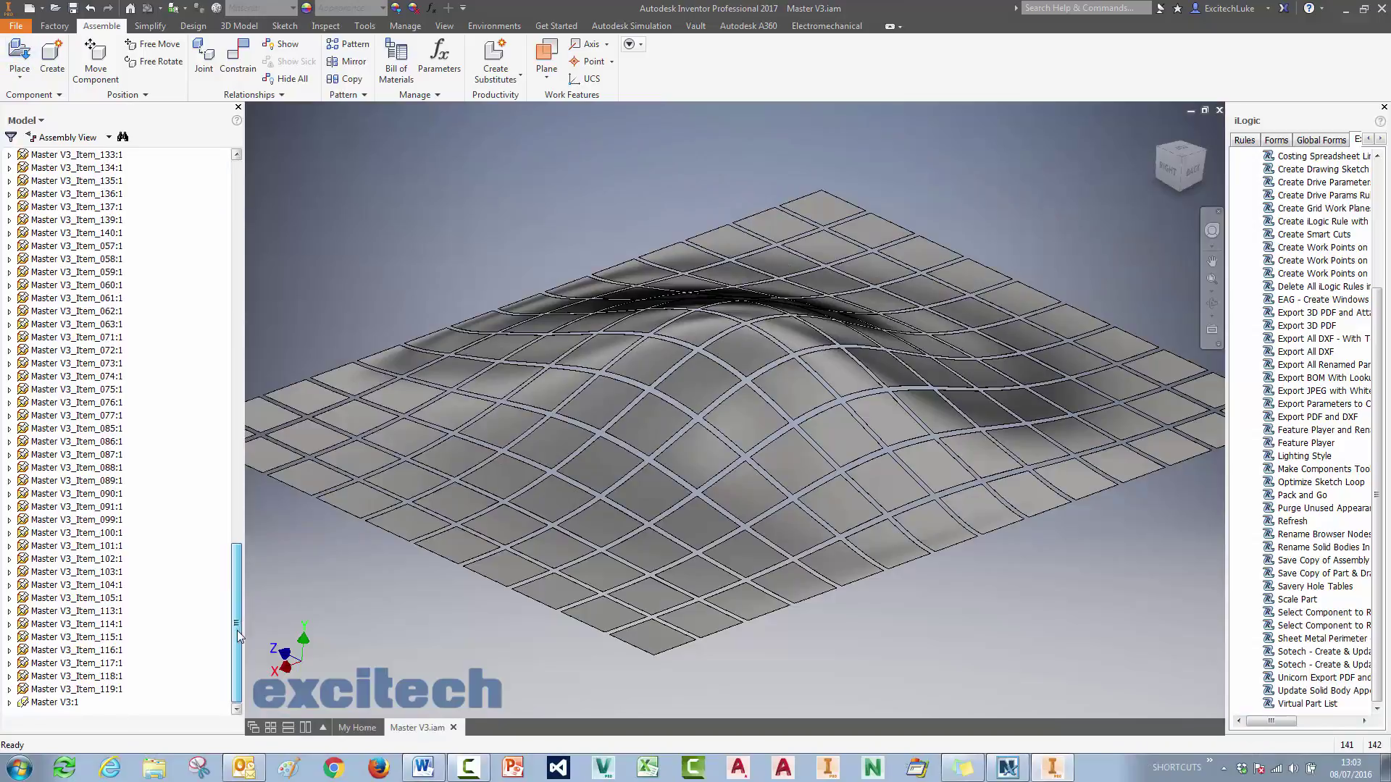
pyautogui.rightClick(57, 707)
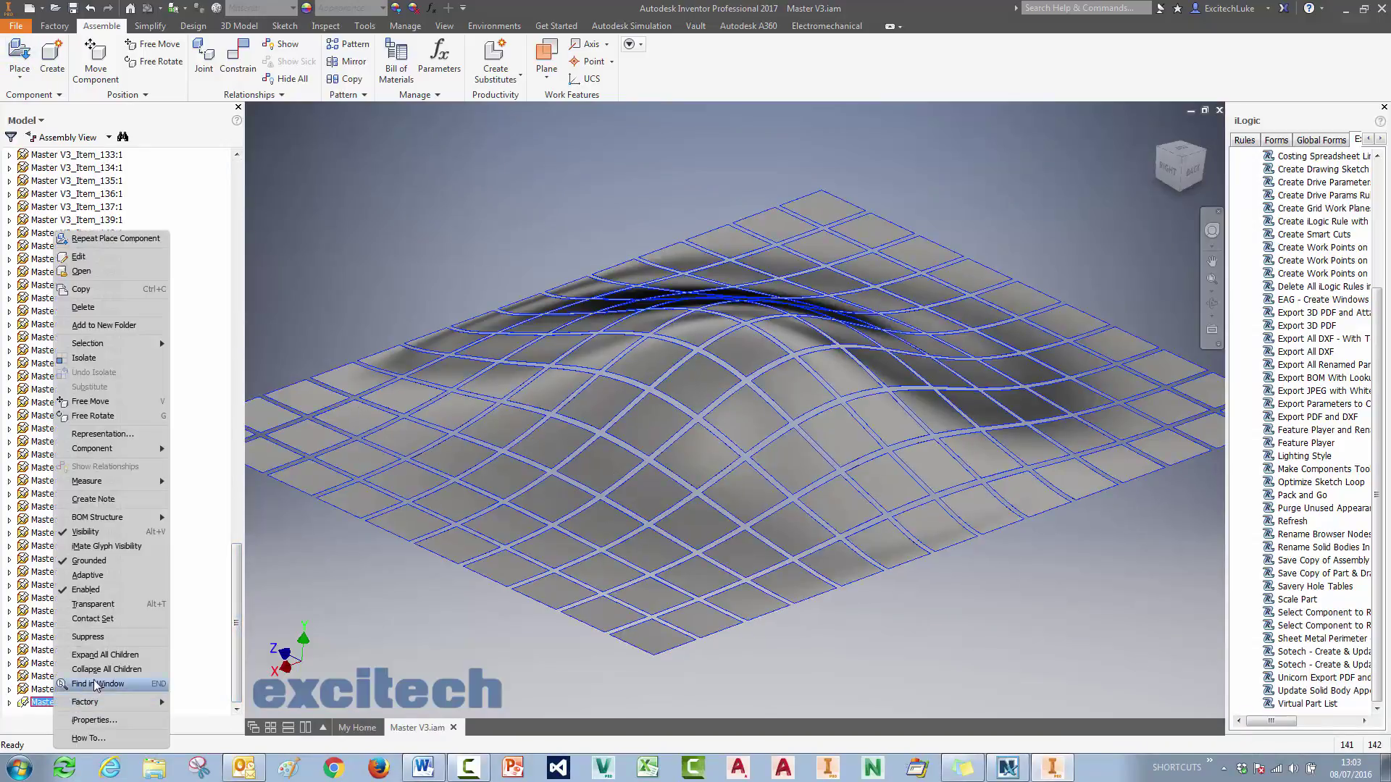
pyautogui.press('e')
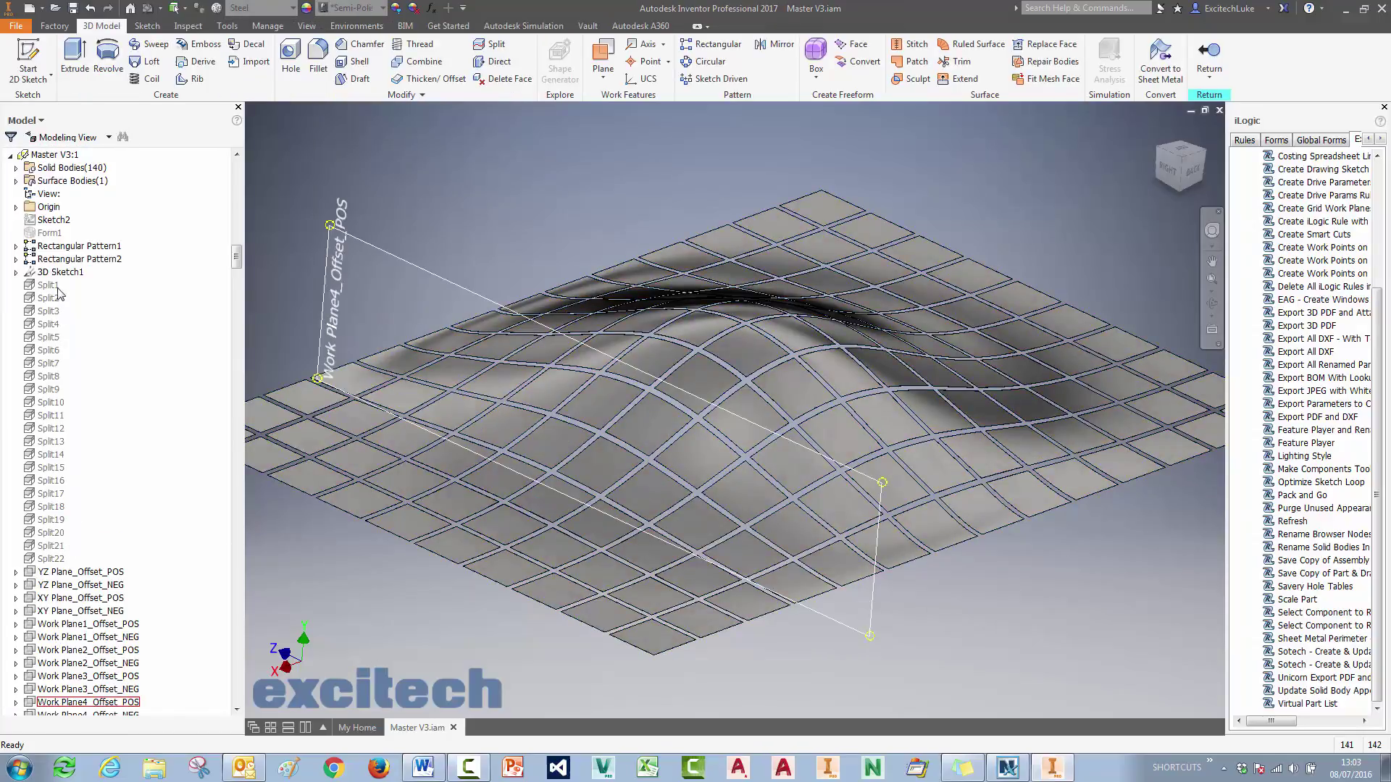
pyautogui.rightClick(52, 221)
pyautogui.press('Escape')
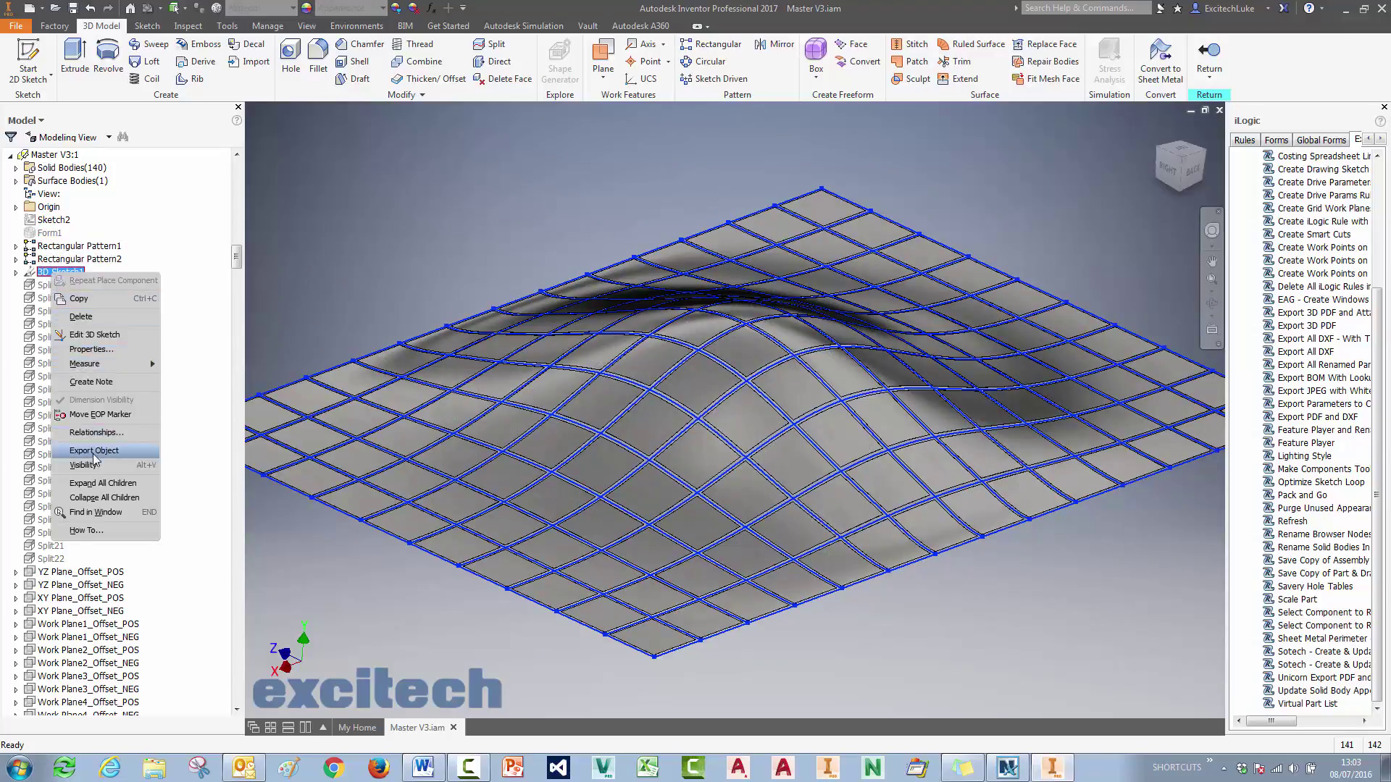
pyautogui.click(94, 452)
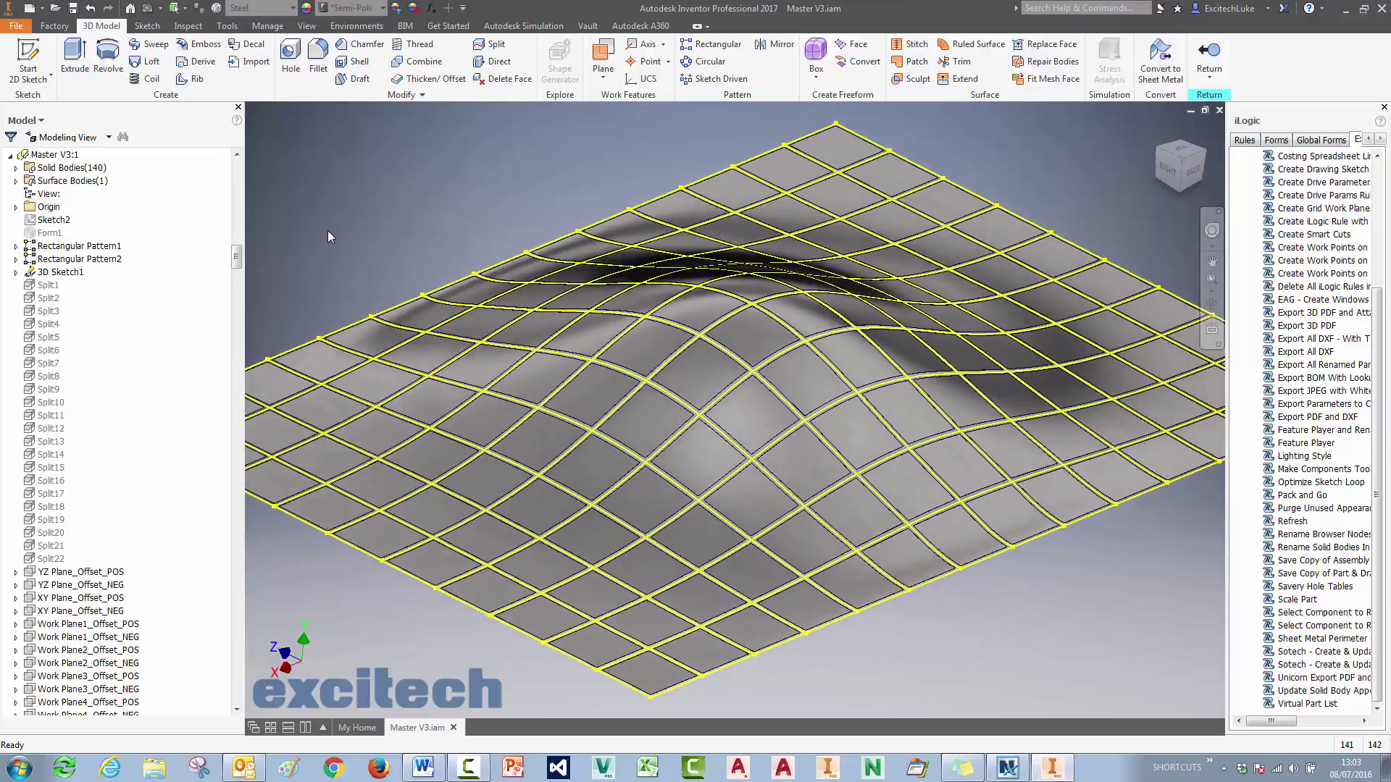
pyautogui.click(1209, 52)
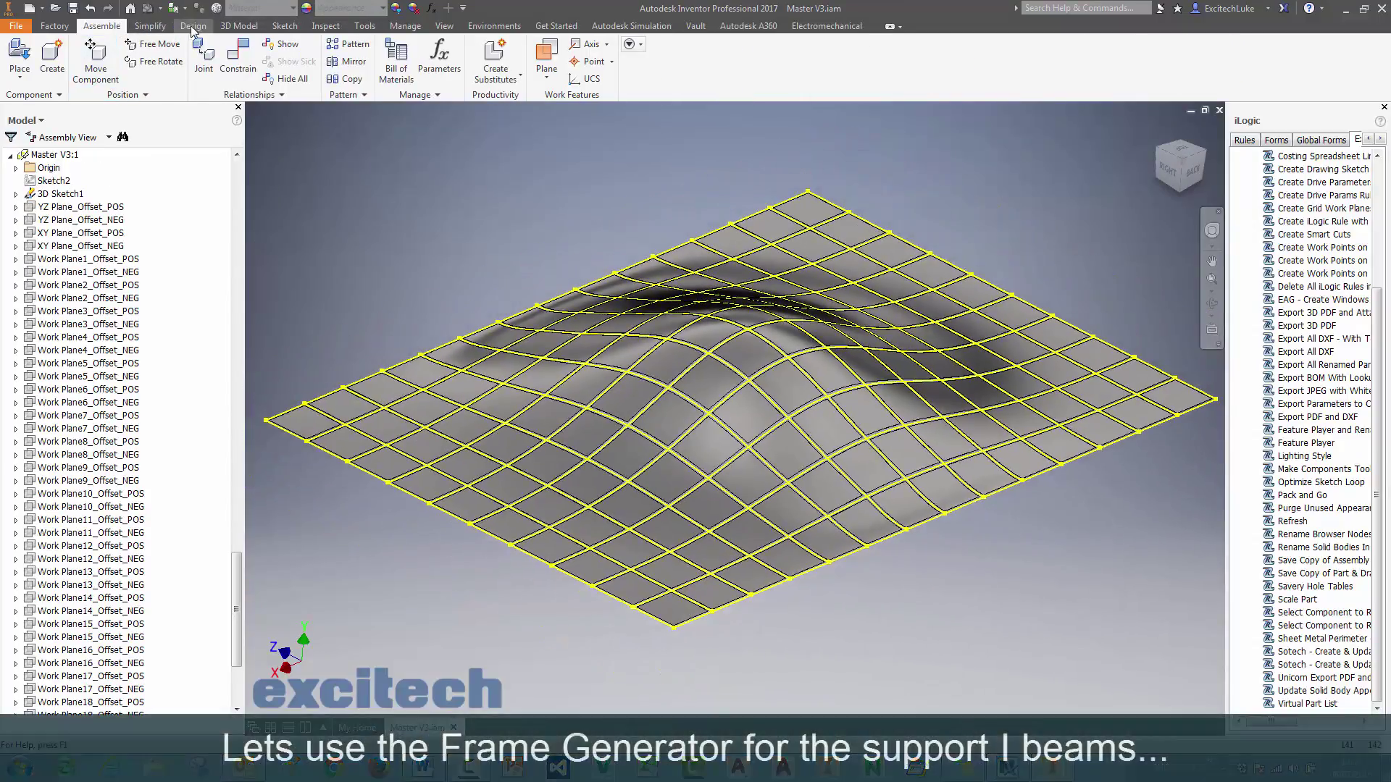
# Set up a frame member insertion with the BSI standard, the BS 4 : Part 1 universal beams family and size 305x127x37.
pyautogui.click(192, 27)
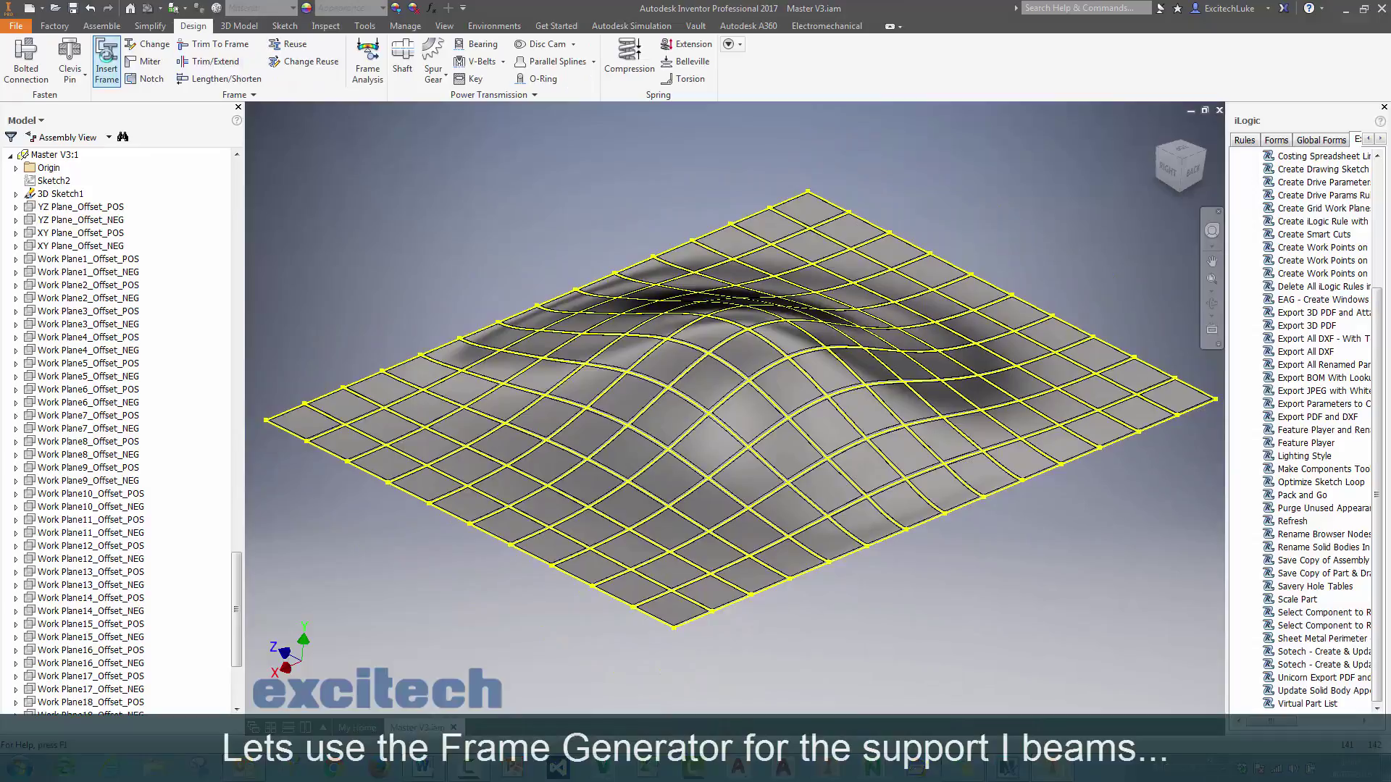
pyautogui.click(108, 63)
pyautogui.click(319, 168)
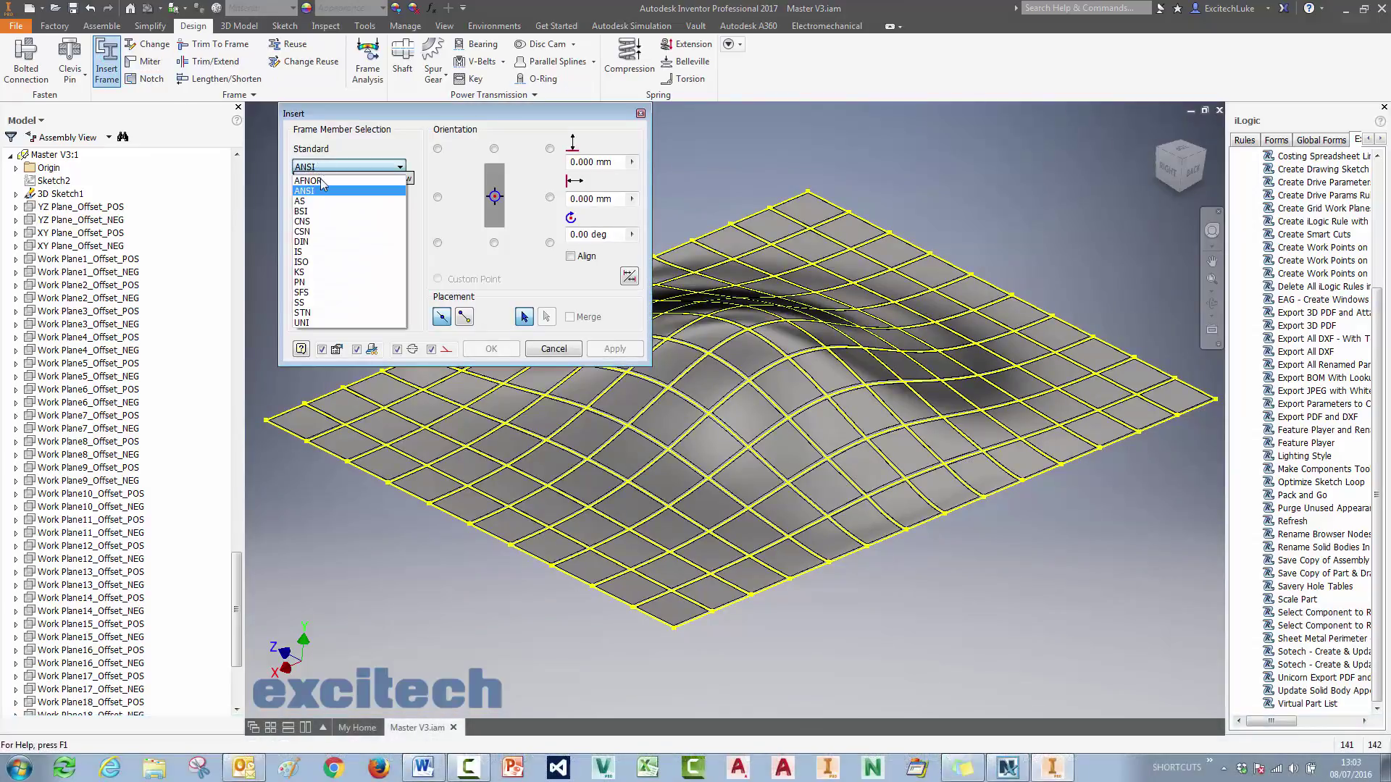
pyautogui.click(321, 212)
pyautogui.click(347, 204)
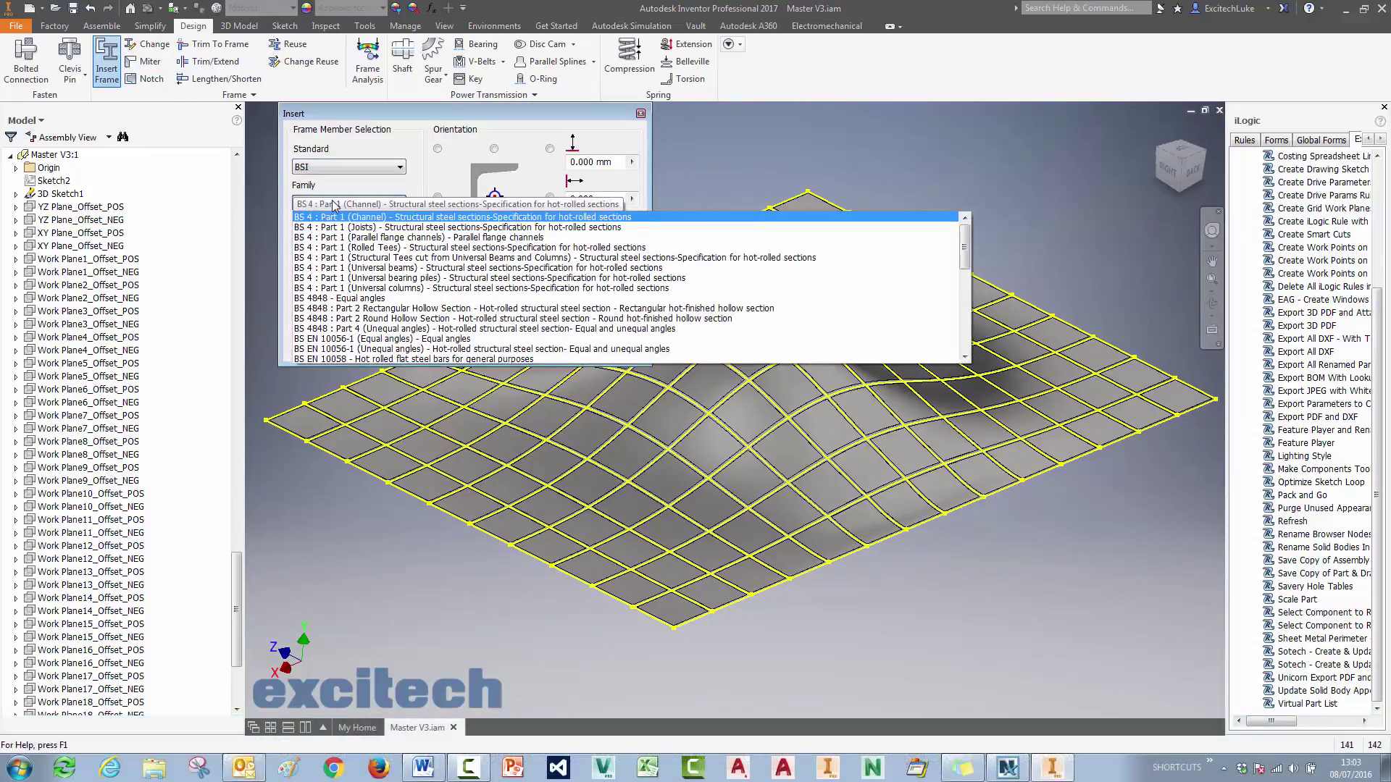
pyautogui.click(394, 268)
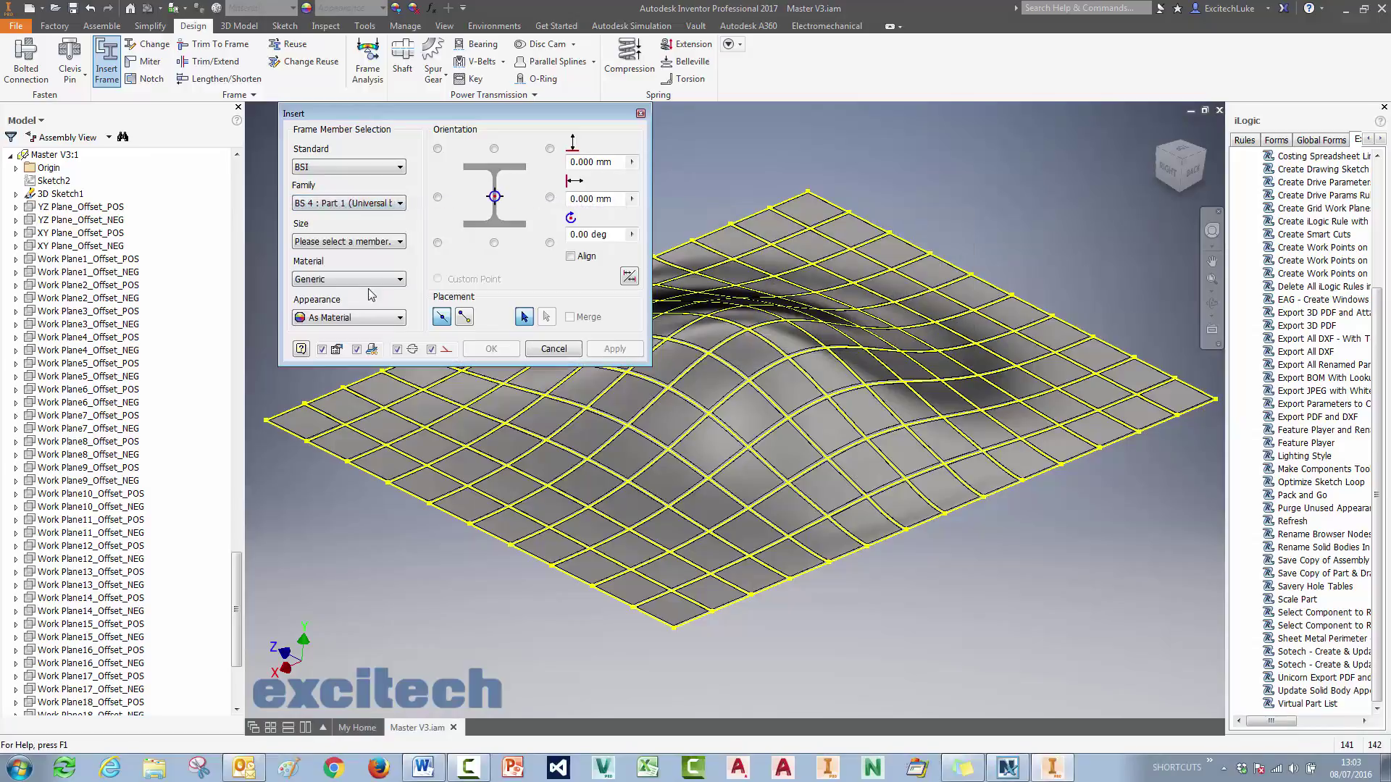
pyautogui.click(351, 243)
pyautogui.scroll(-3, 338, 353)
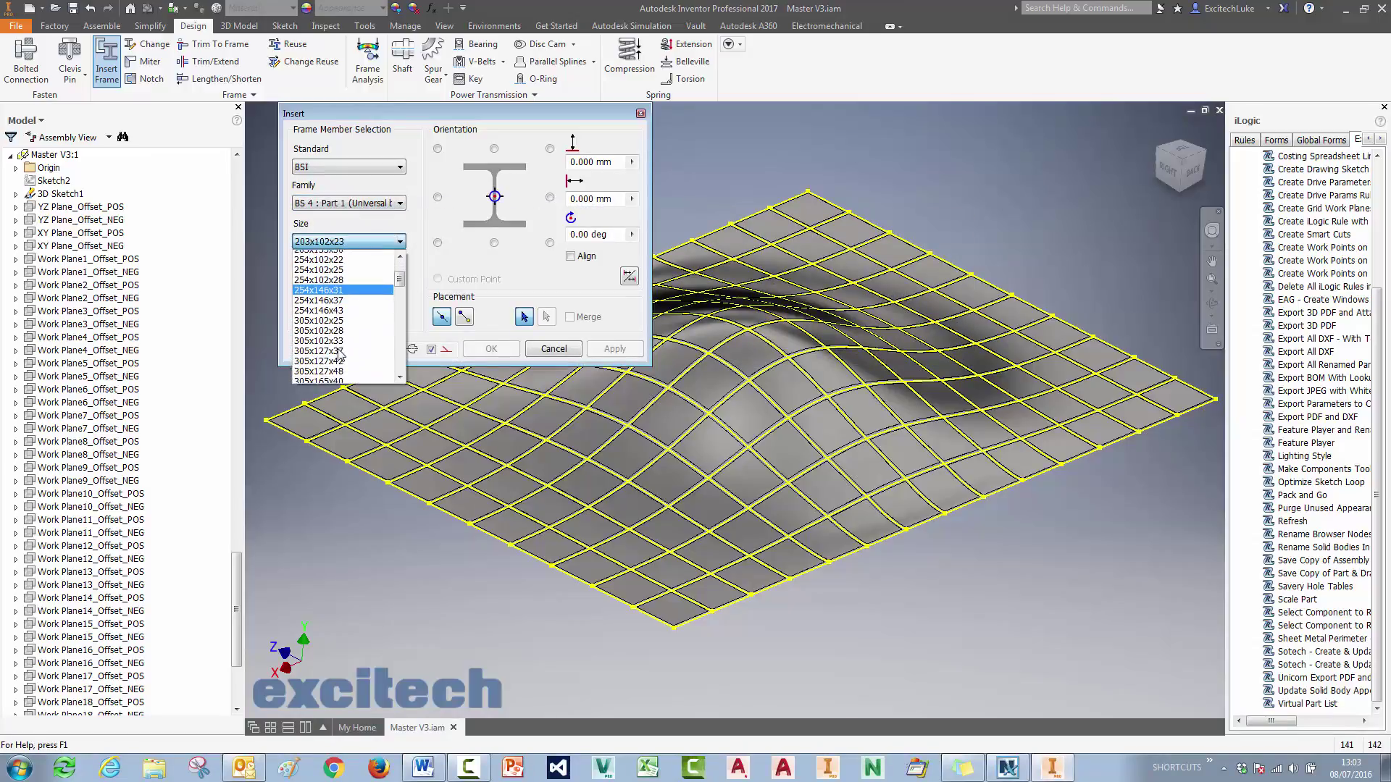
pyautogui.click(338, 347)
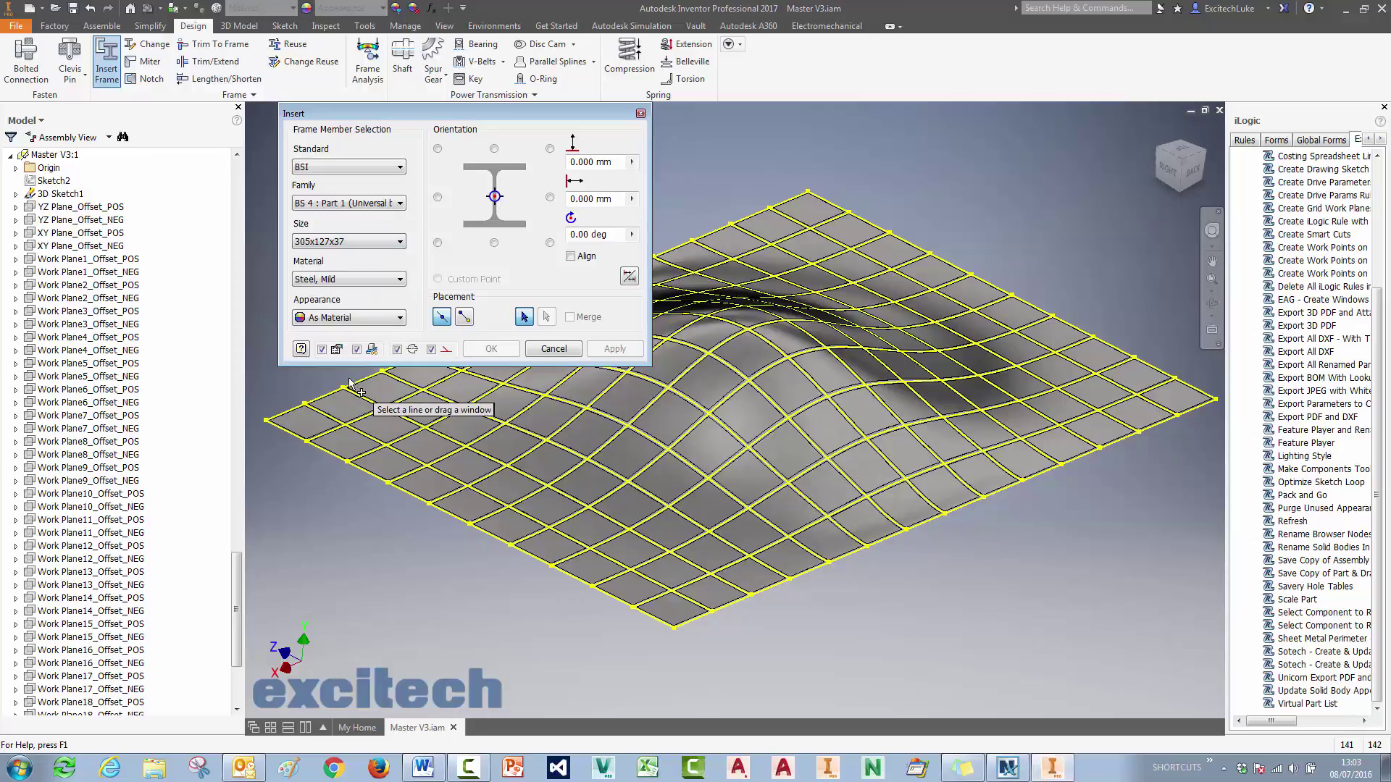
# Select the first inner grid line beside the high-Z edge for a beam, offset it vertically by -250 mm and keep the centre anchor point.
pyautogui.keyDown('shift'); pyautogui.moveTo(363, 499); pyautogui.dragTo(562, 500, button='middle'); pyautogui.keyUp('shift')
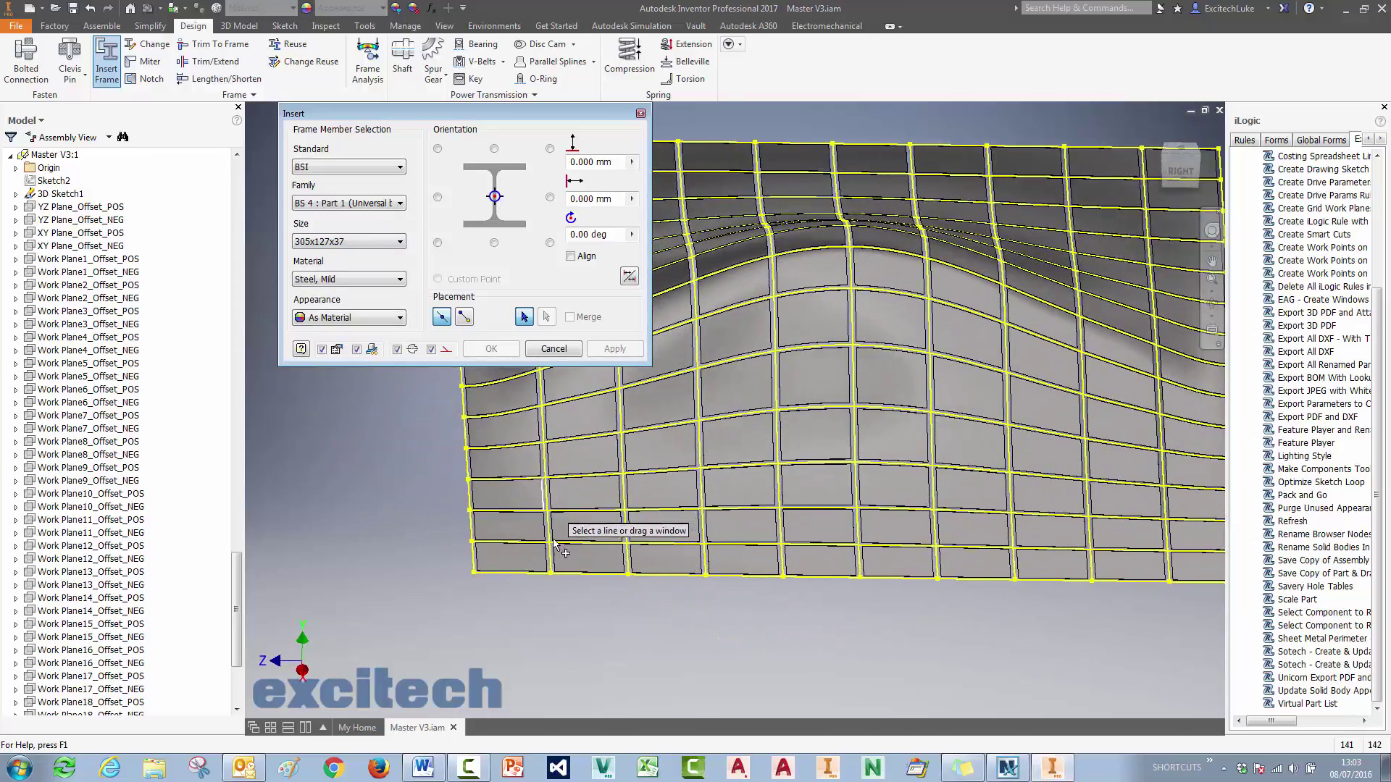
pyautogui.scroll(-4, 564, 600)
pyautogui.click(548, 498)
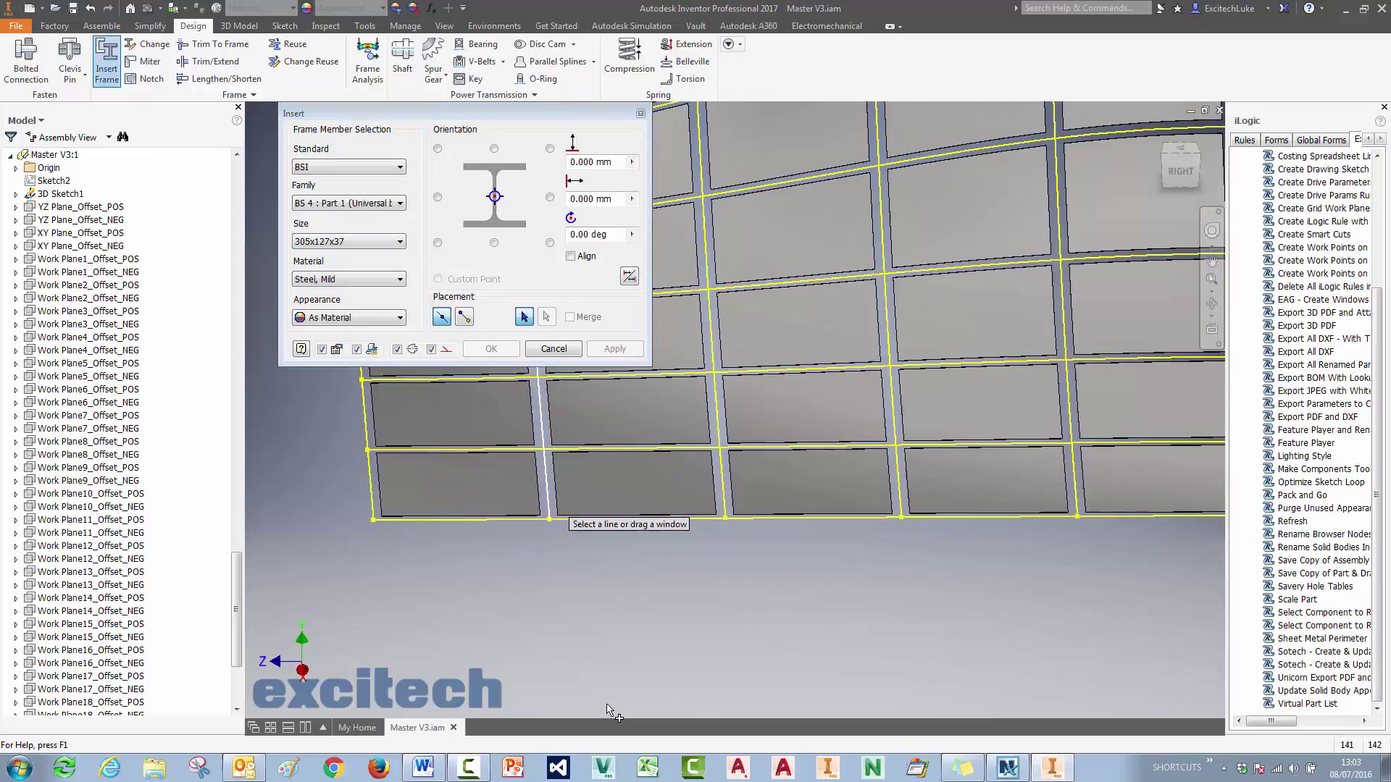
pyautogui.keyDown('shift'); pyautogui.moveTo(612, 706); pyautogui.dragTo(605, 641, button='middle'); pyautogui.keyUp('shift')
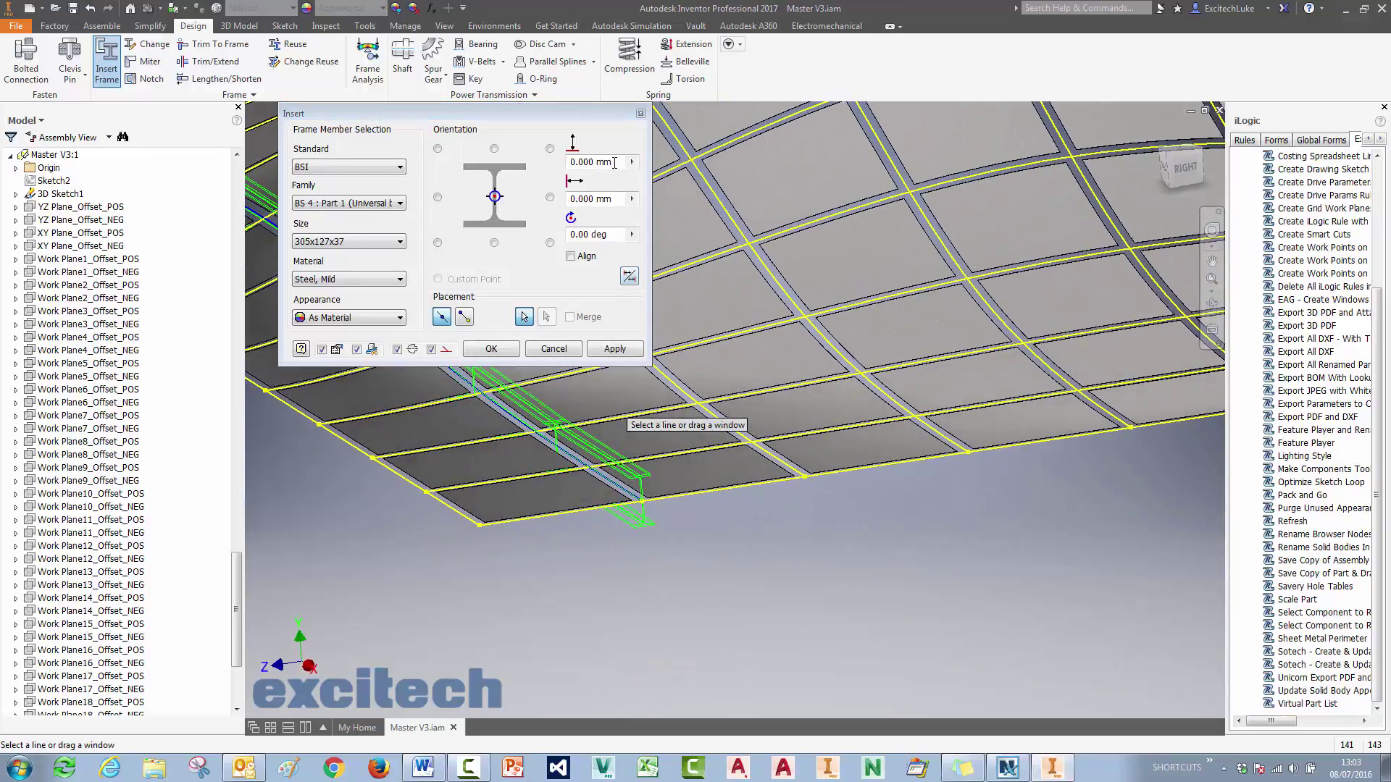
pyautogui.click(590, 162)
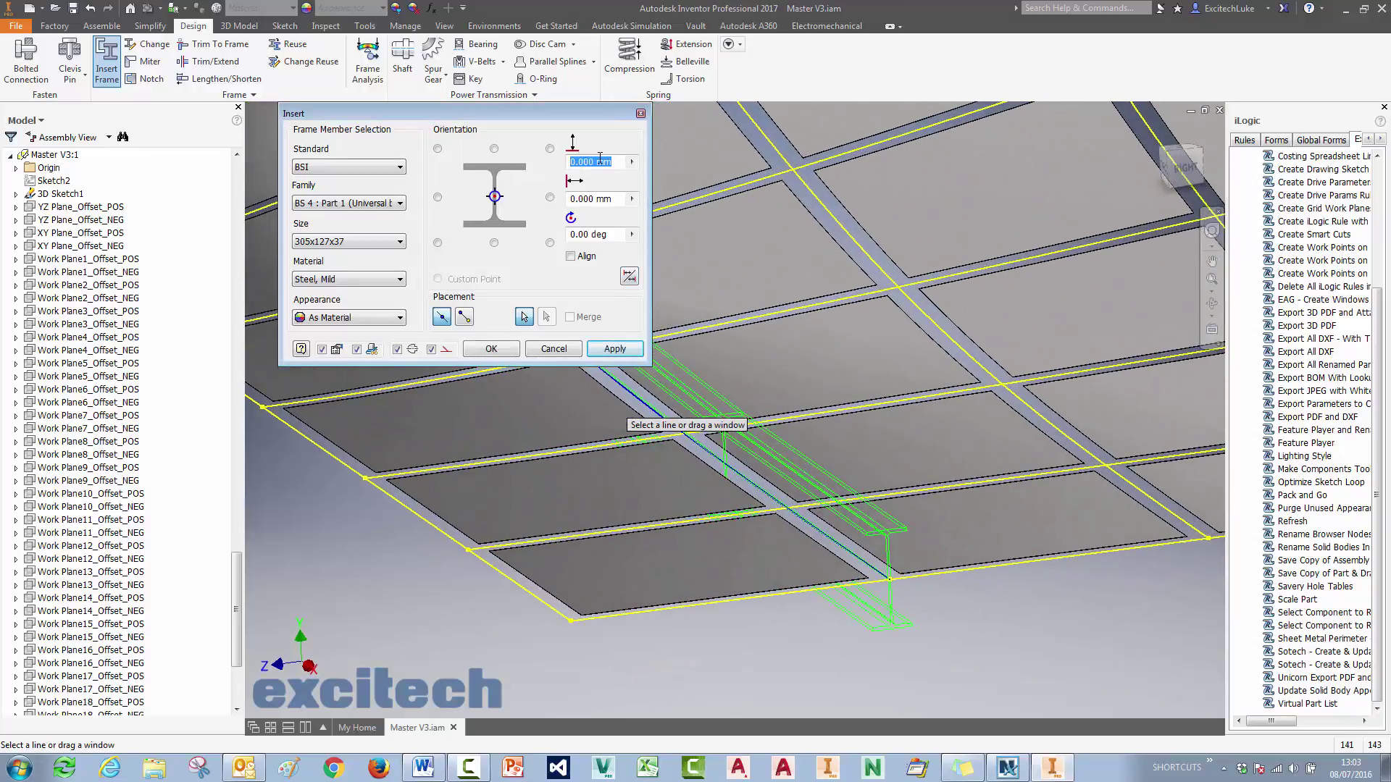
pyautogui.write('-300')
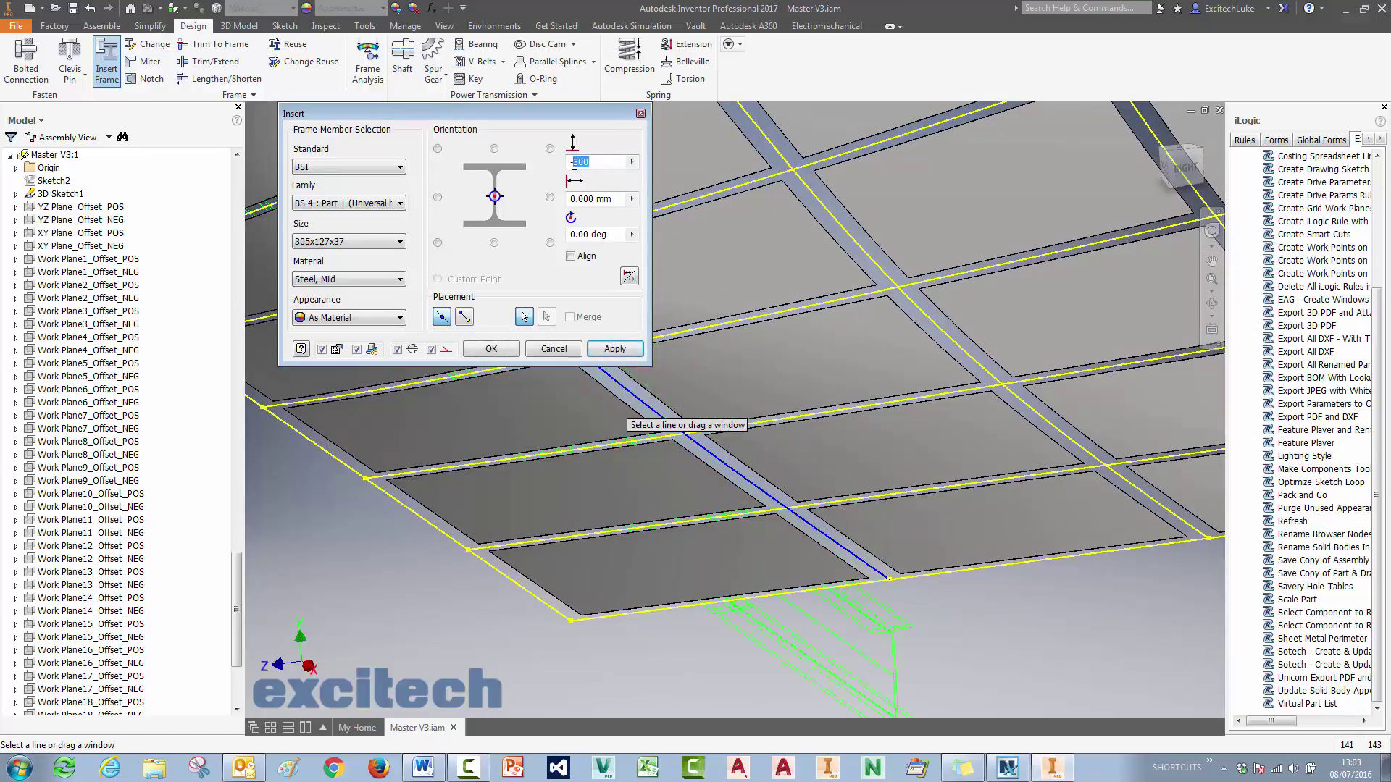
pyautogui.write('-25')
pyautogui.click(495, 148)
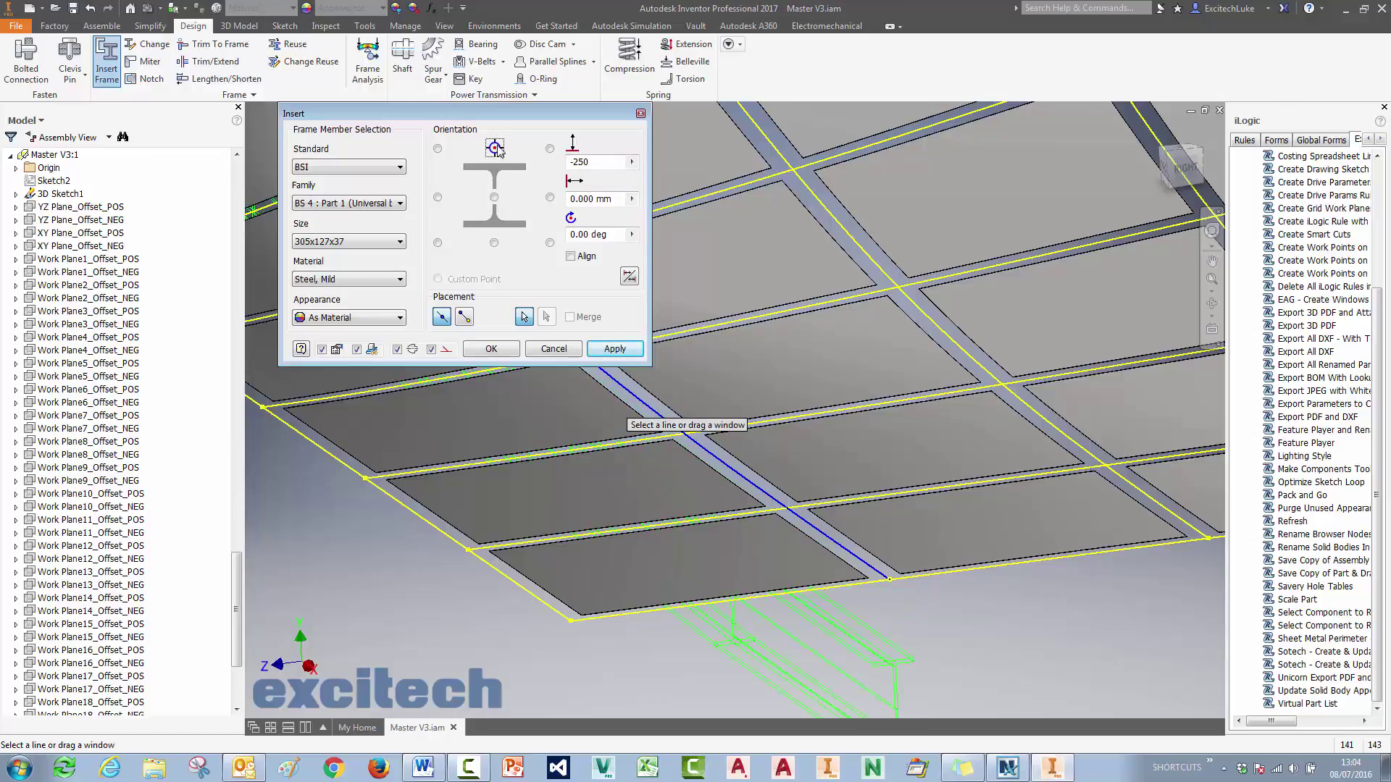
pyautogui.click(494, 197)
# Add the remaining parallel grid lines and both matching outer edges to the beam selection, and create the frame as Frame0001.iam with skeleton Skeleton0001.ipt.
pyautogui.scroll(3, 970, 435)
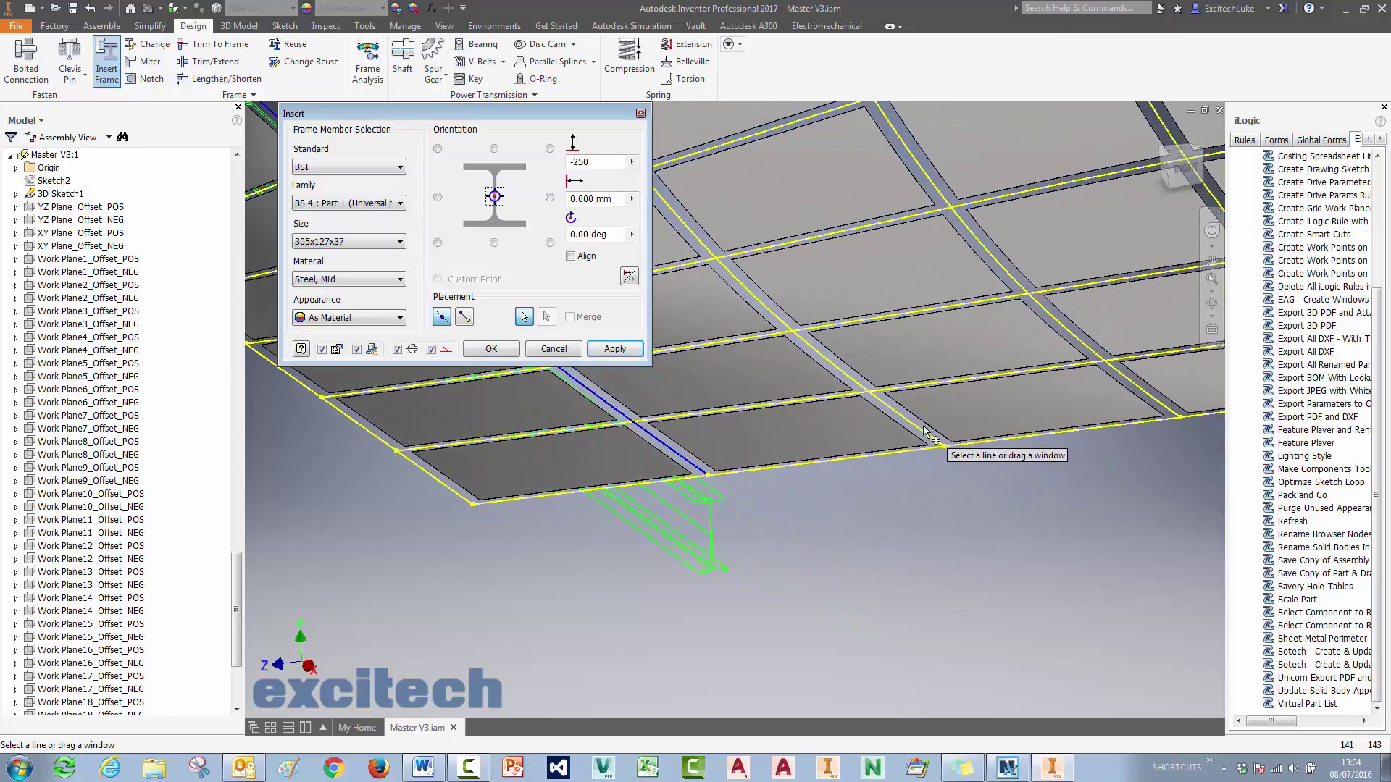
pyautogui.click(928, 433)
pyautogui.scroll(-3, 1135, 389)
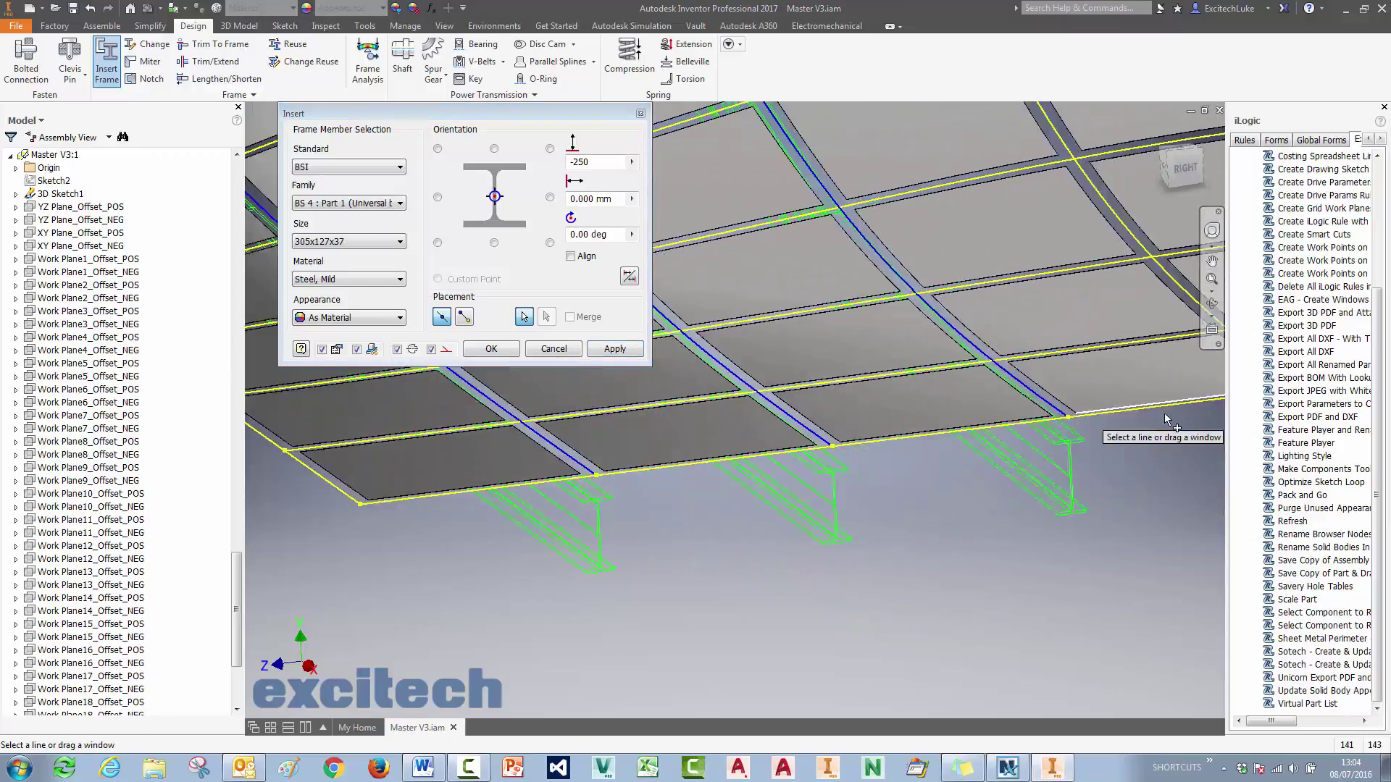
pyautogui.scroll(1, 1003, 373)
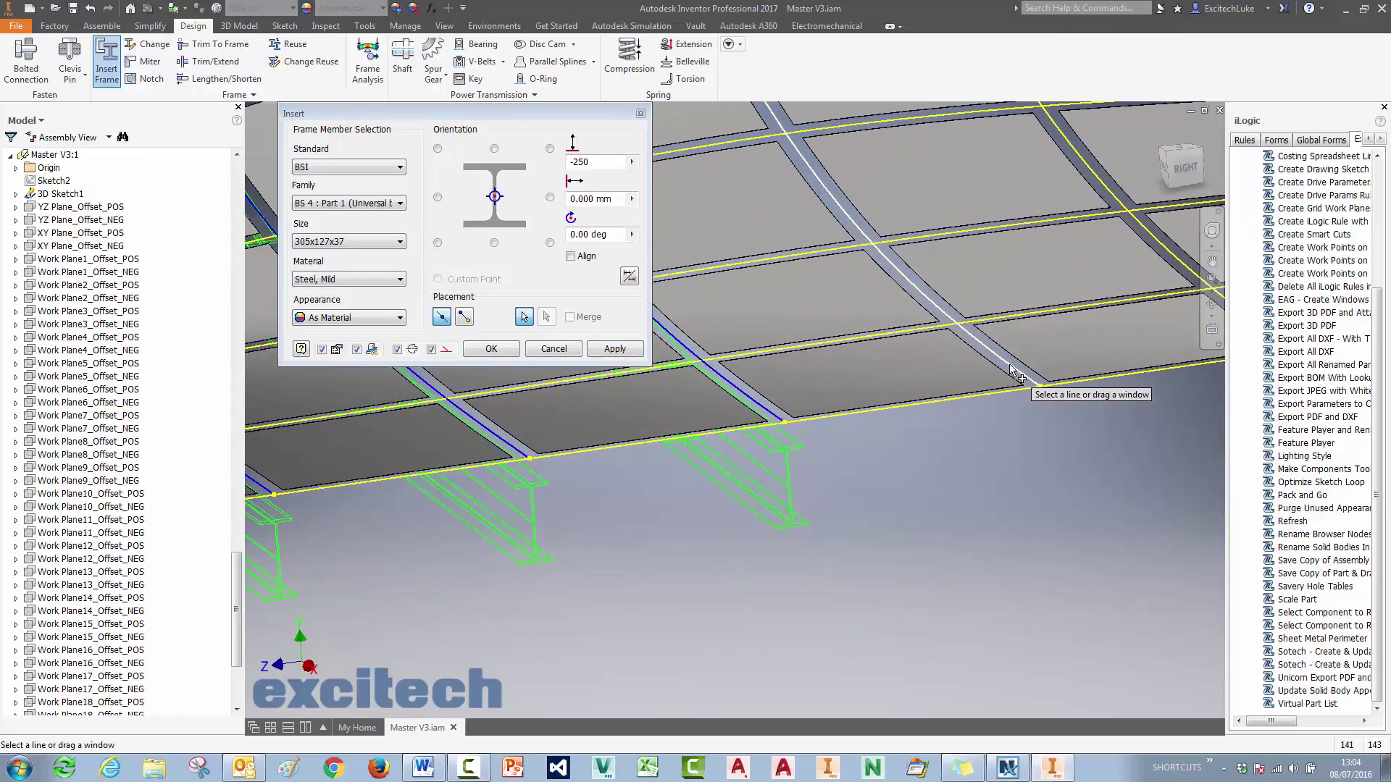
pyautogui.moveTo(1012, 370); pyautogui.dragTo(865, 485, button='middle')
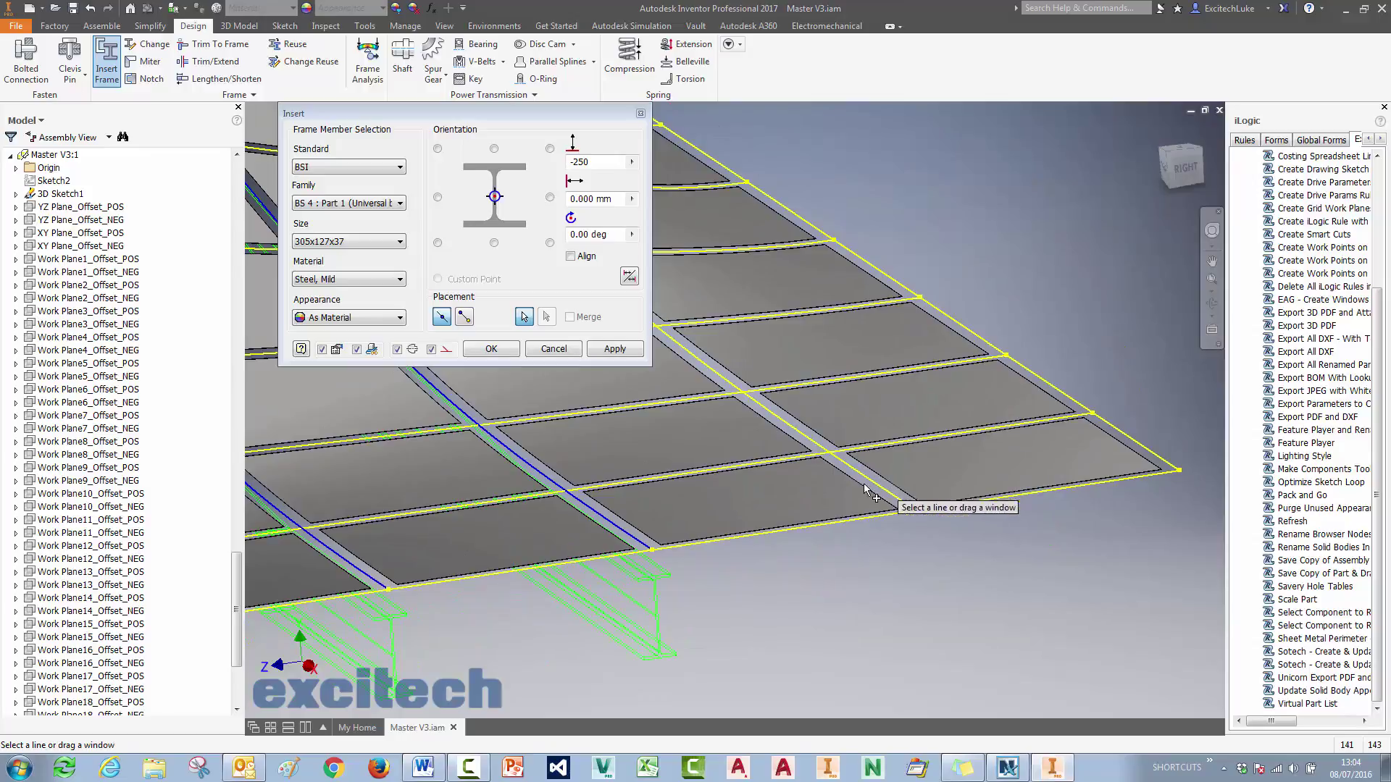
pyautogui.keyDown('shift'); pyautogui.moveTo(1188, 435); pyautogui.dragTo(766, 463, button='middle'); pyautogui.keyUp('shift')
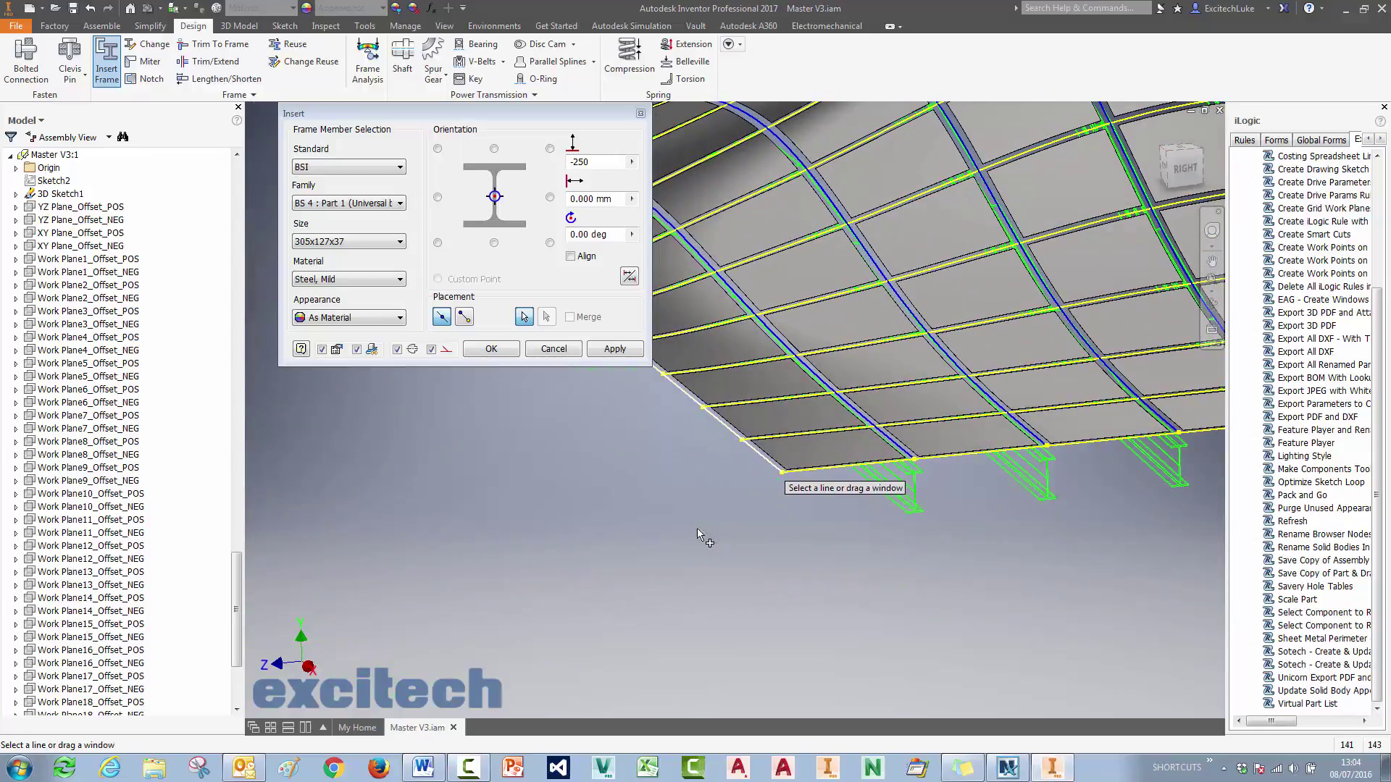
pyautogui.keyDown('shift'); pyautogui.moveTo(697, 534); pyautogui.dragTo(966, 567, button='middle'); pyautogui.keyUp('shift')
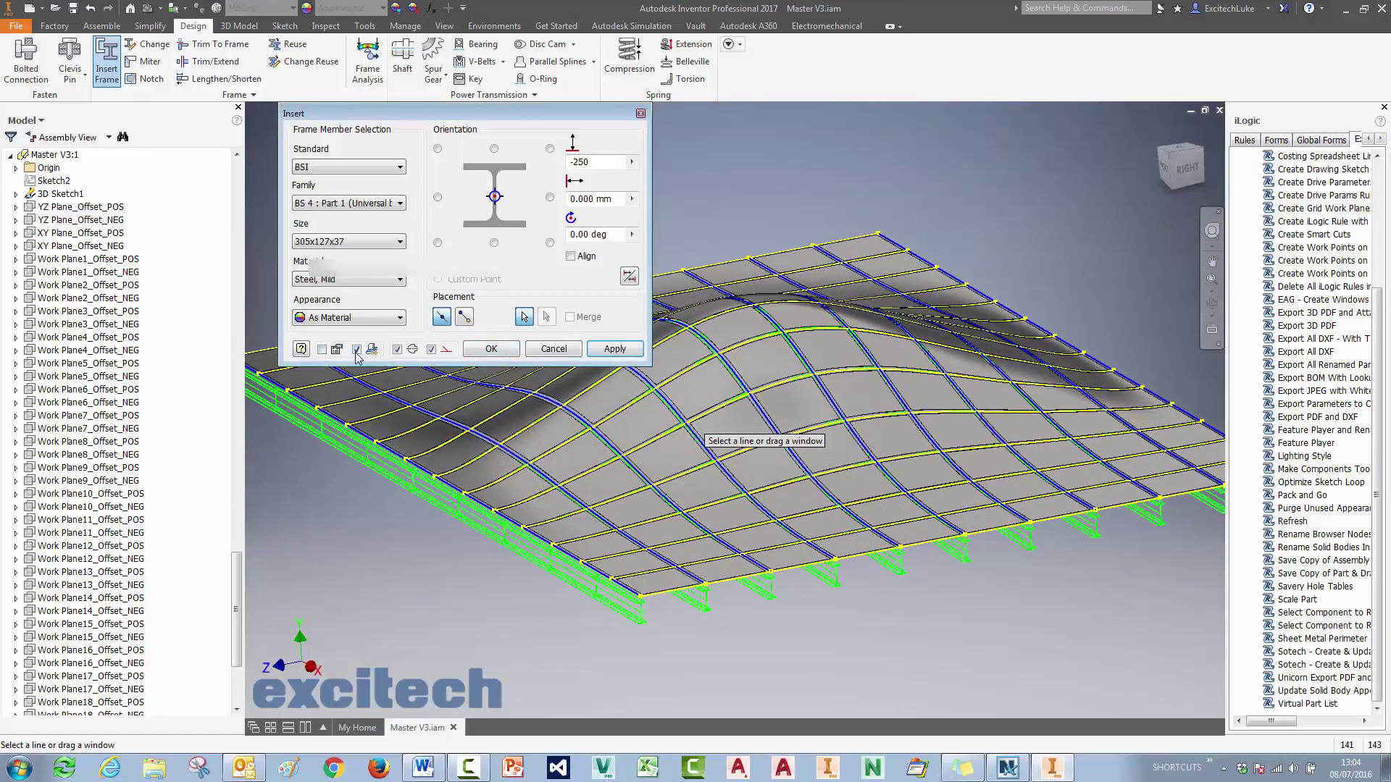
pyautogui.click(491, 349)
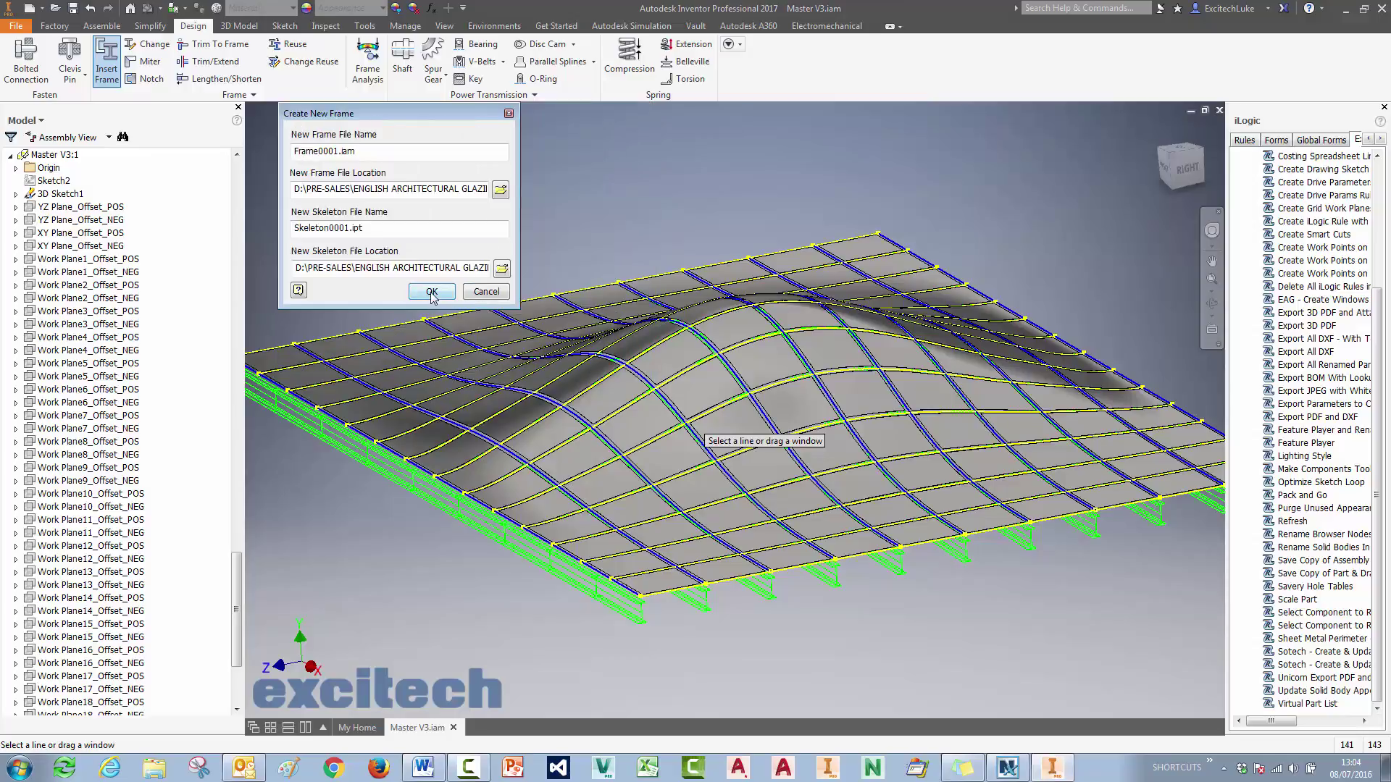
pyautogui.click(431, 292)
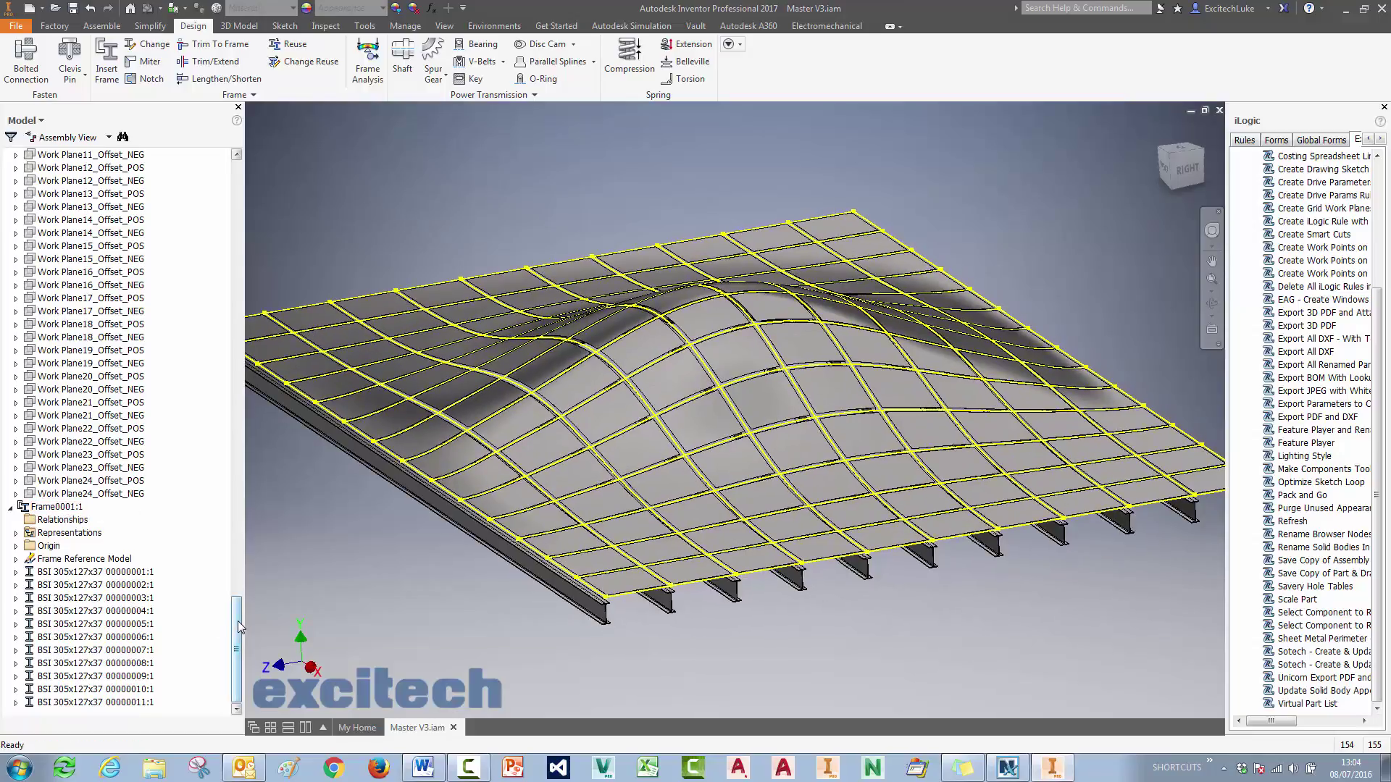
# Edit the placed Master V3 part in place and hide its 3D Sketch1 grid lines.
pyautogui.moveTo(237, 628); pyautogui.dragTo(253, 491)
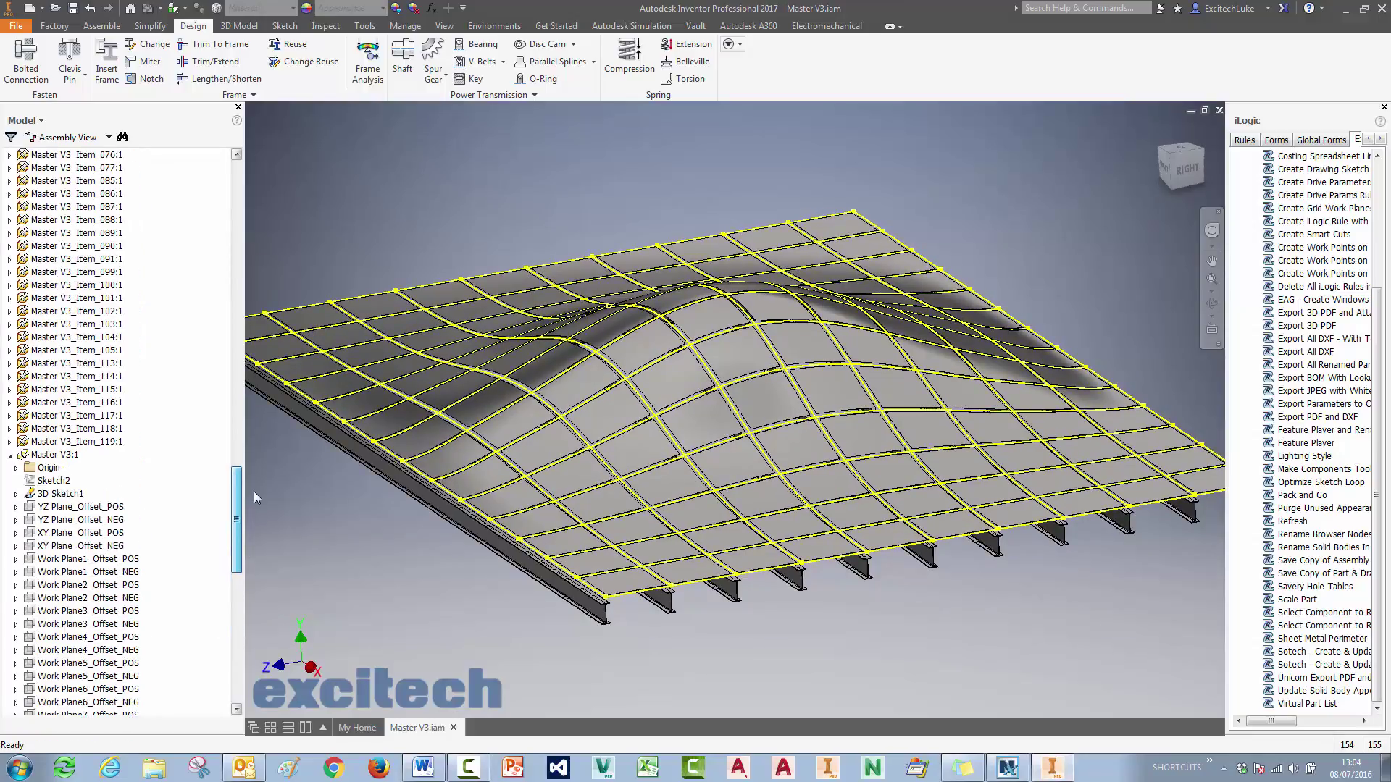
pyautogui.doubleClick(64, 455)
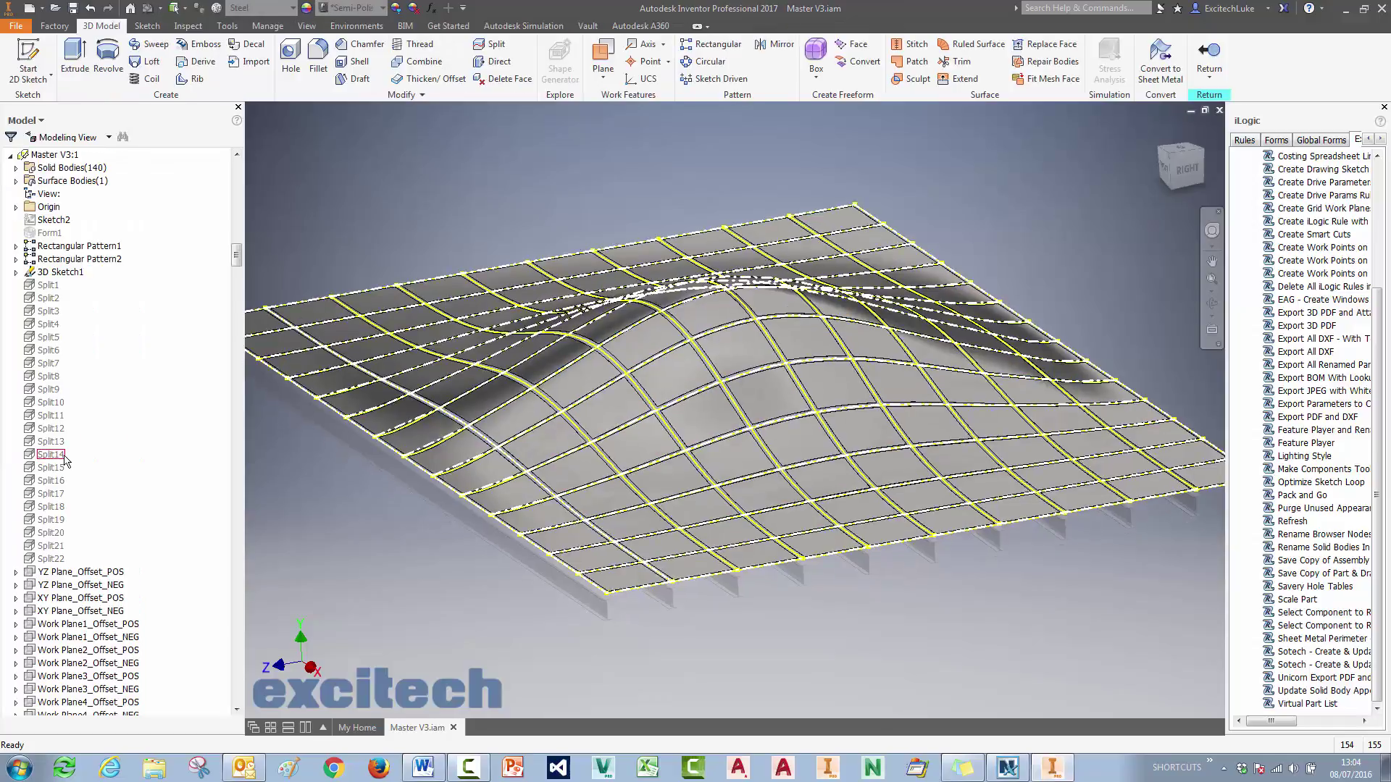
pyautogui.rightClick(57, 274)
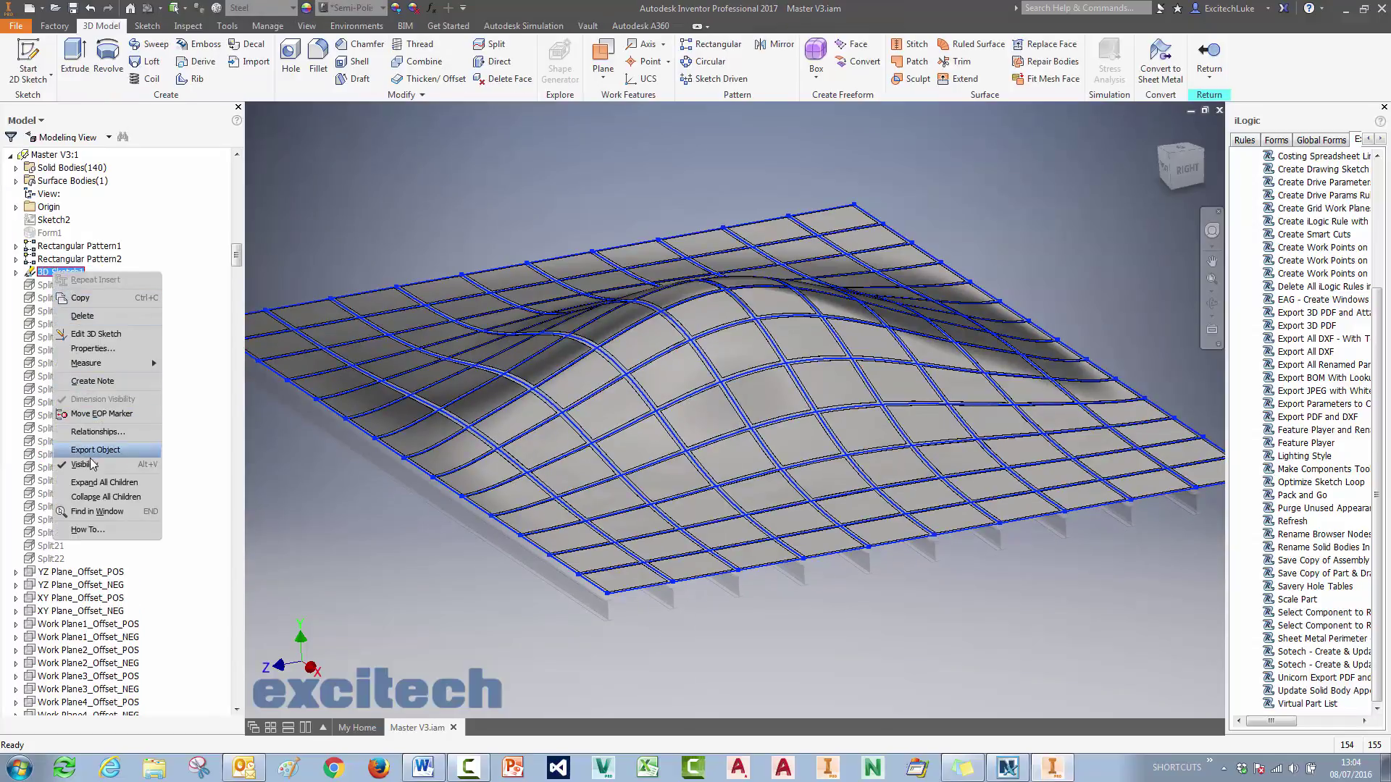
pyautogui.click(92, 464)
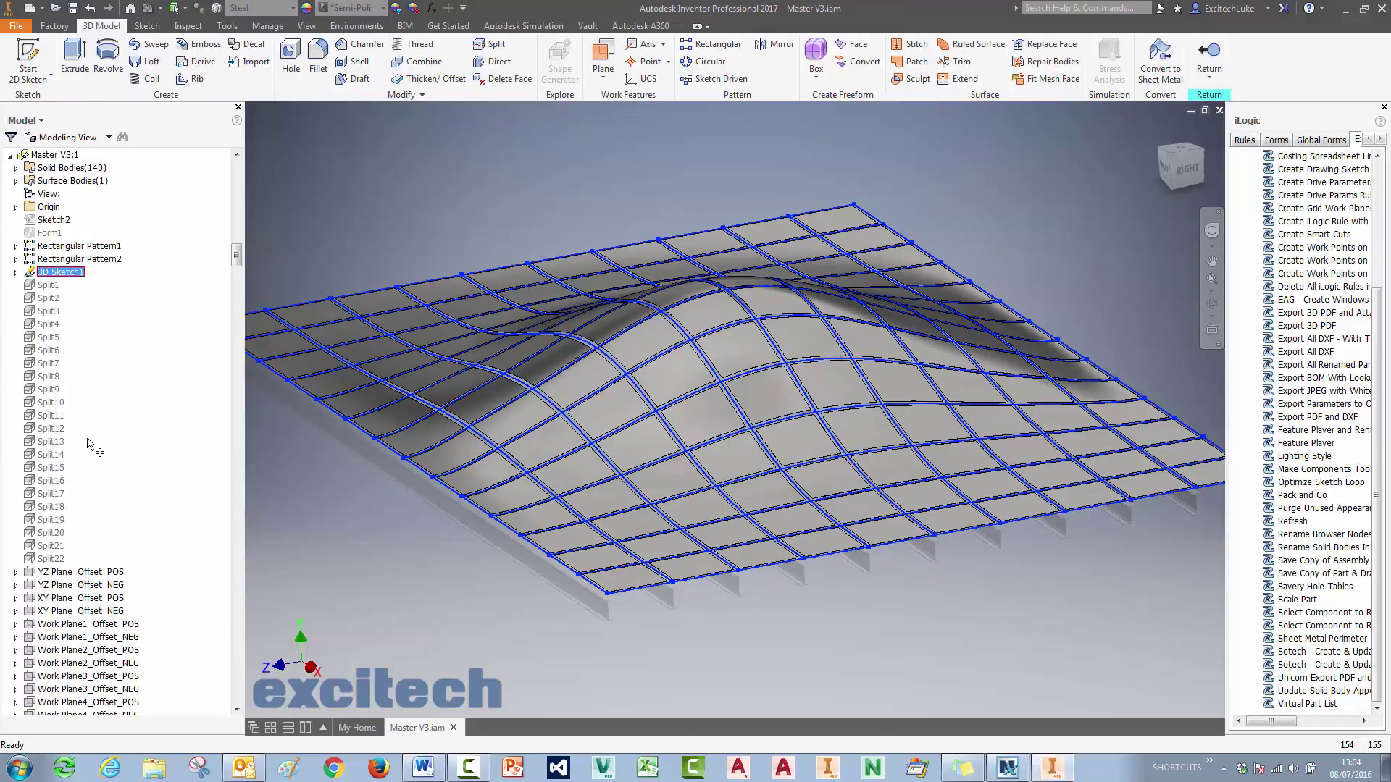
# Show the master part's Srf1 surface body, hide all its solid bodies, and return to the assembly.
pyautogui.click(16, 180)
pyautogui.rightClick(50, 196)
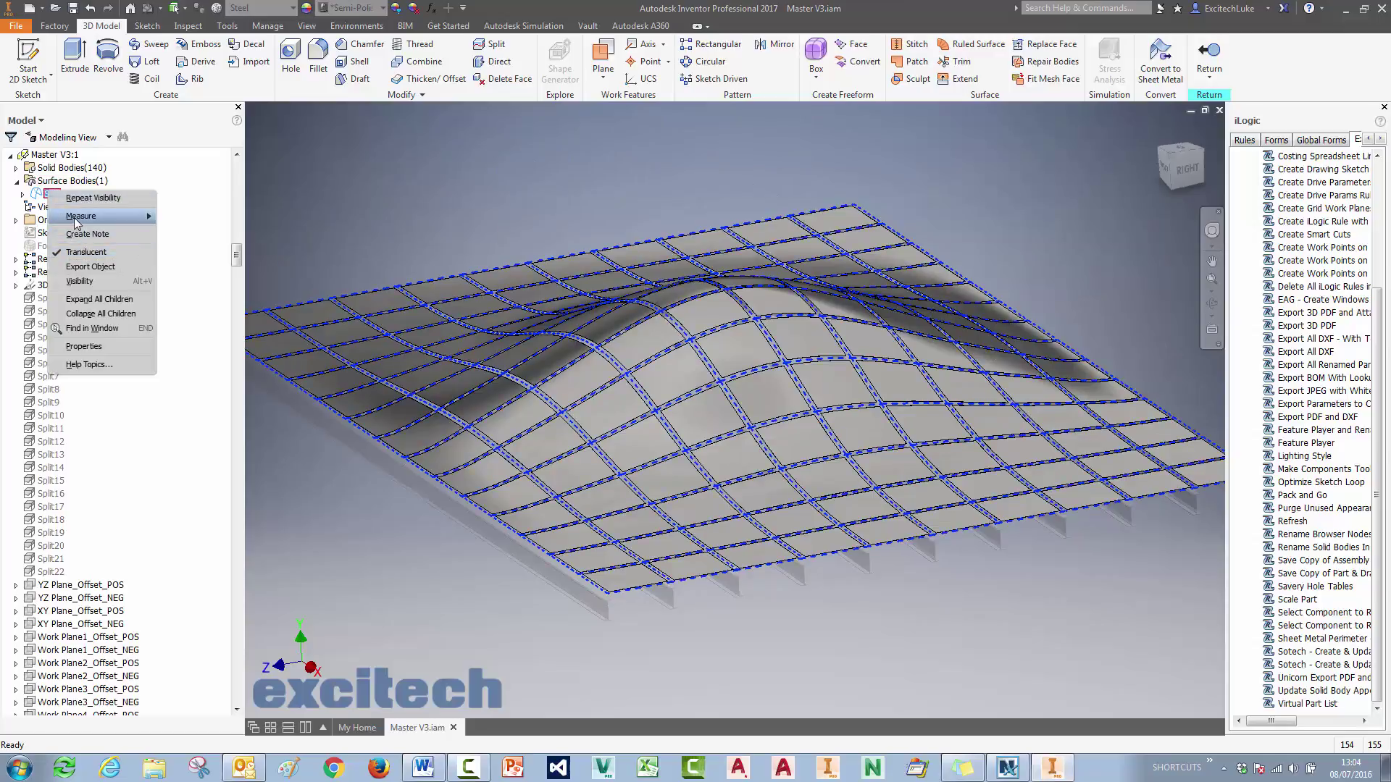
pyautogui.click(79, 281)
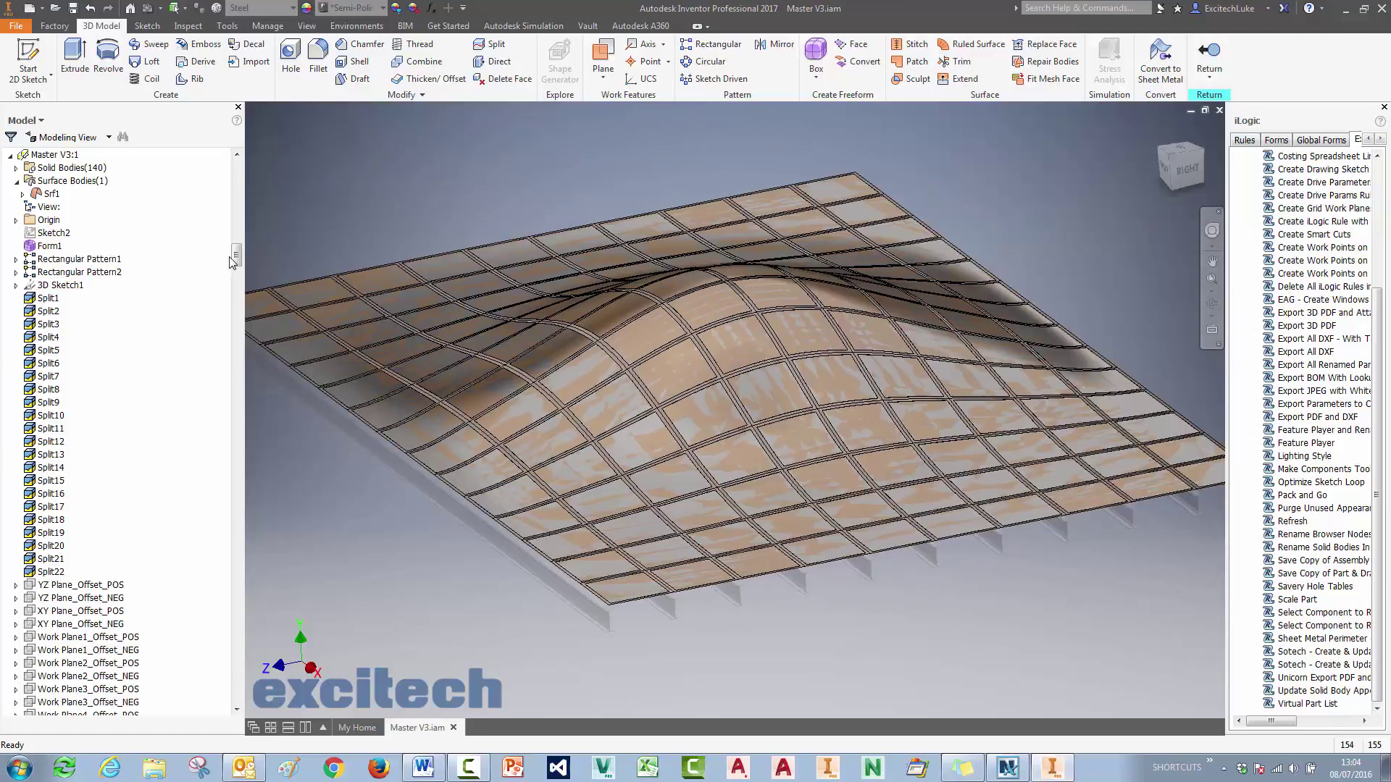
pyautogui.rightClick(53, 169)
pyautogui.click(90, 192)
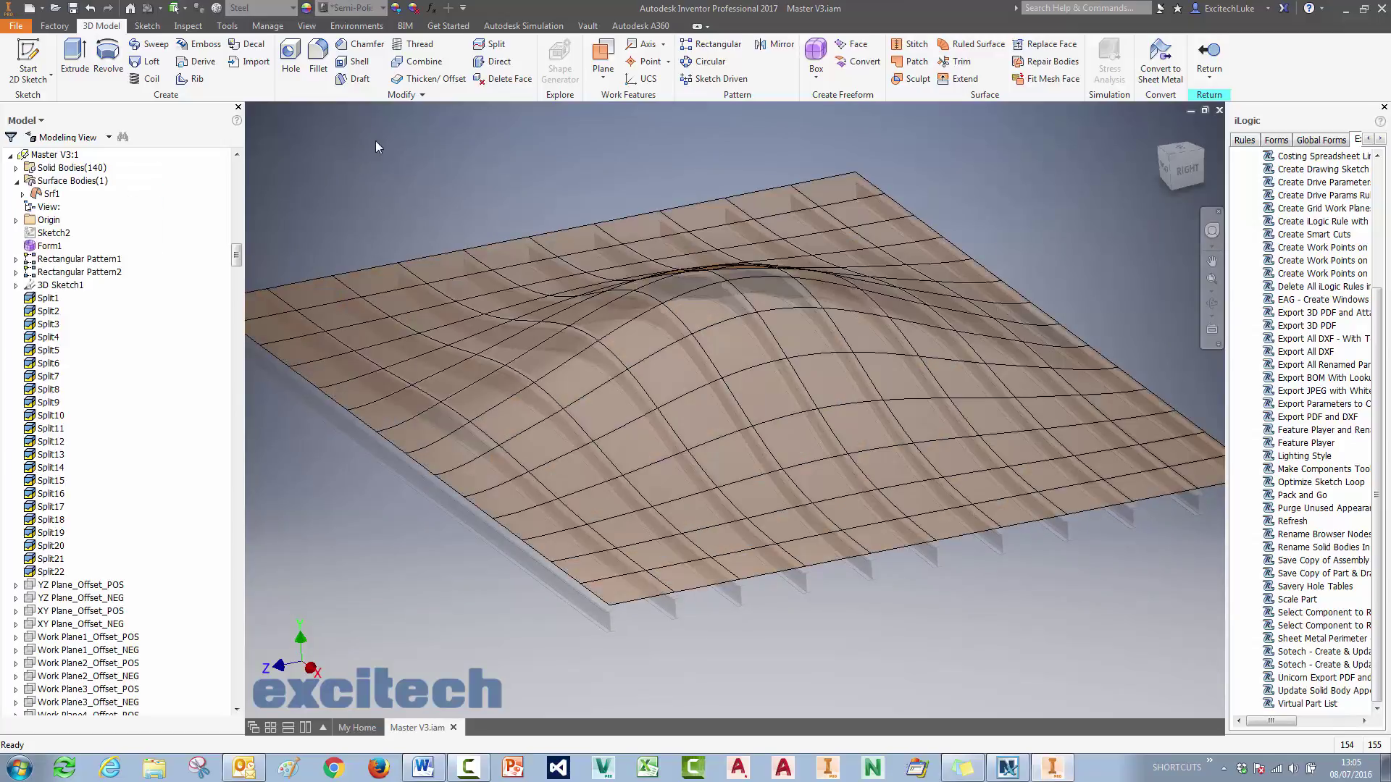
pyautogui.click(1220, 50)
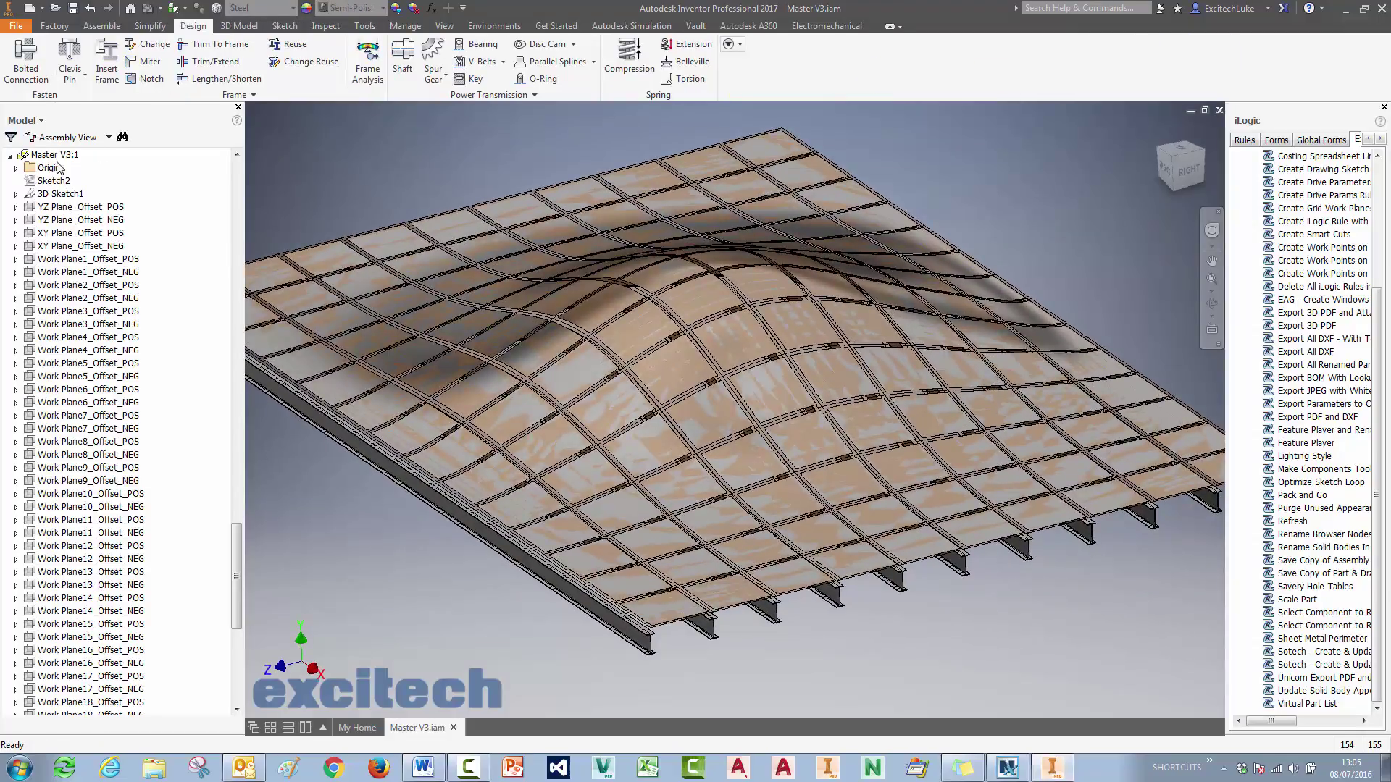
# Hide all the window panel parts, Master V3_Item_008 through Master V3_Item_119, in the assembly.
pyautogui.moveTo(237, 543); pyautogui.dragTo(242, 164)
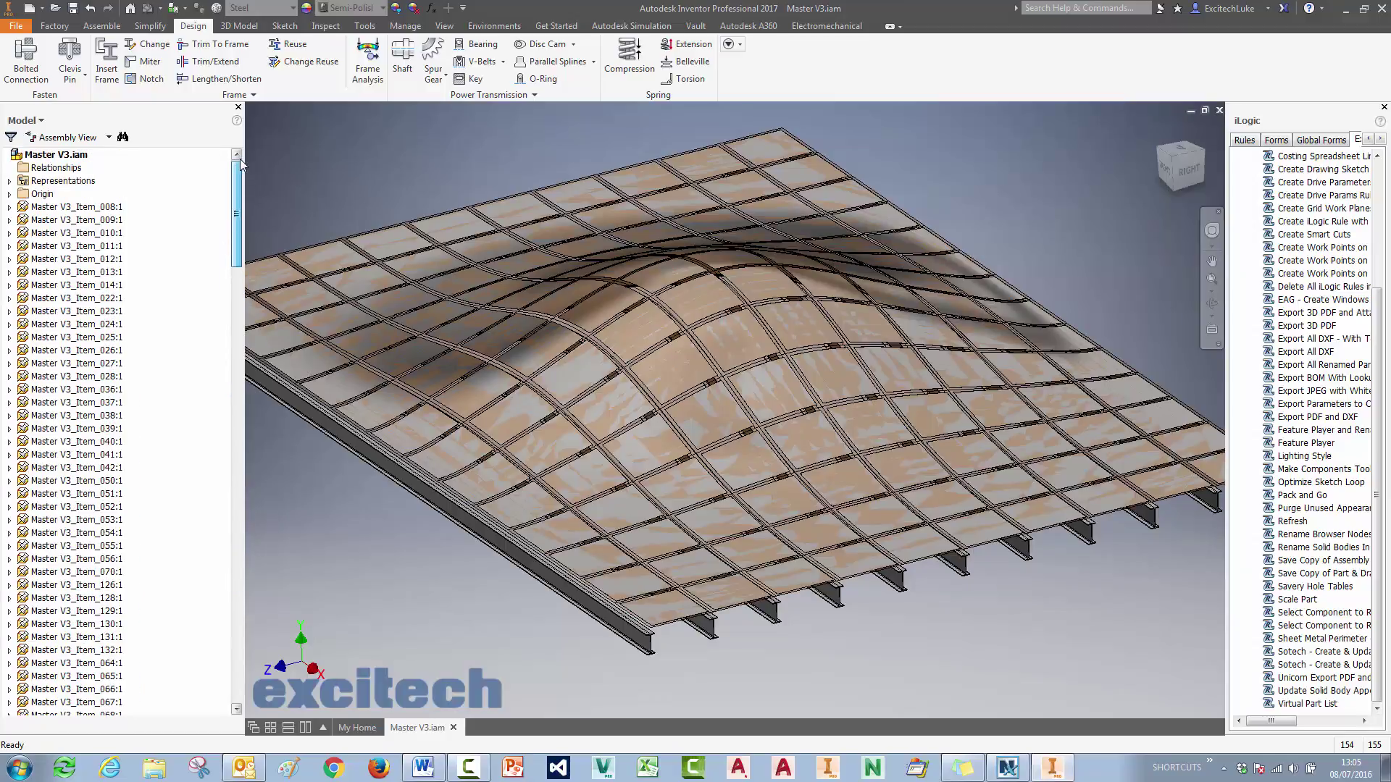
pyautogui.scroll(-20, 116, 507)
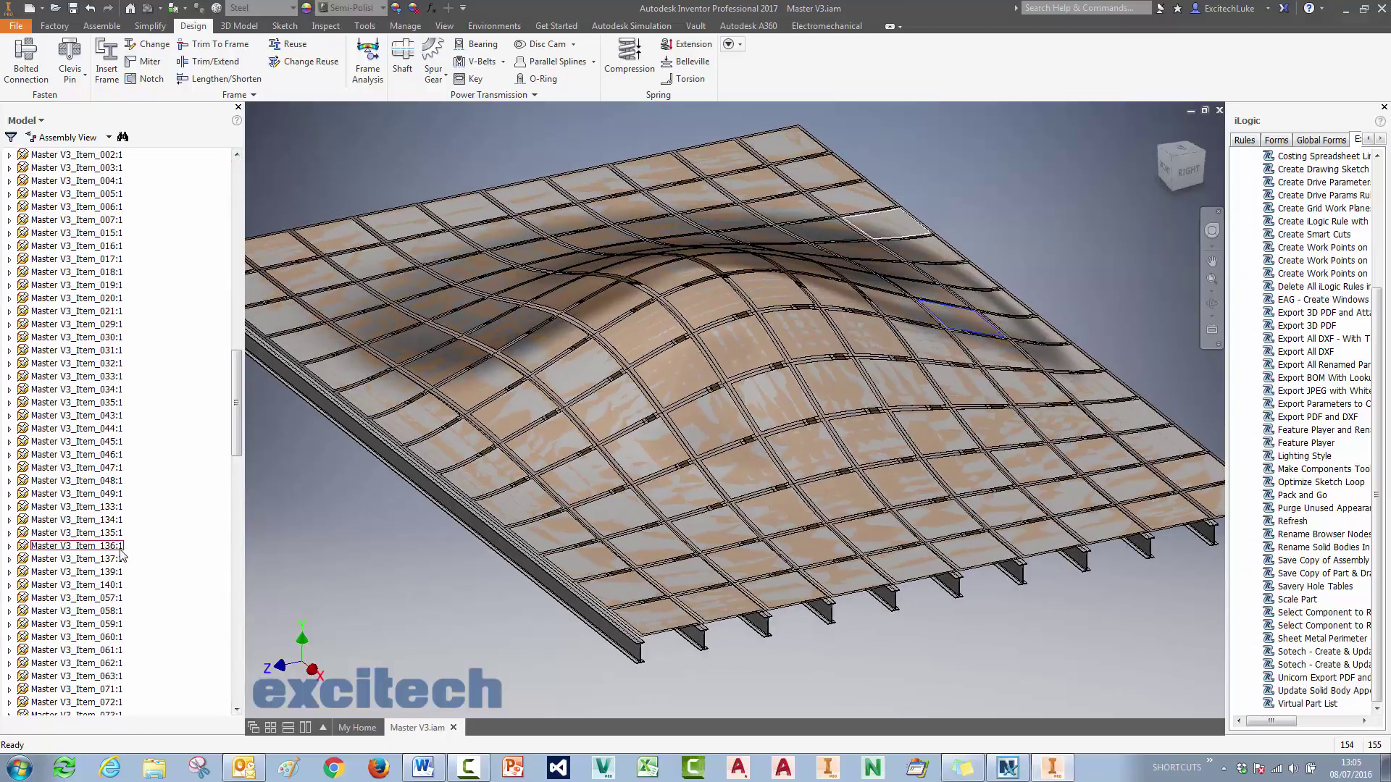
pyautogui.scroll(-2, 118, 548)
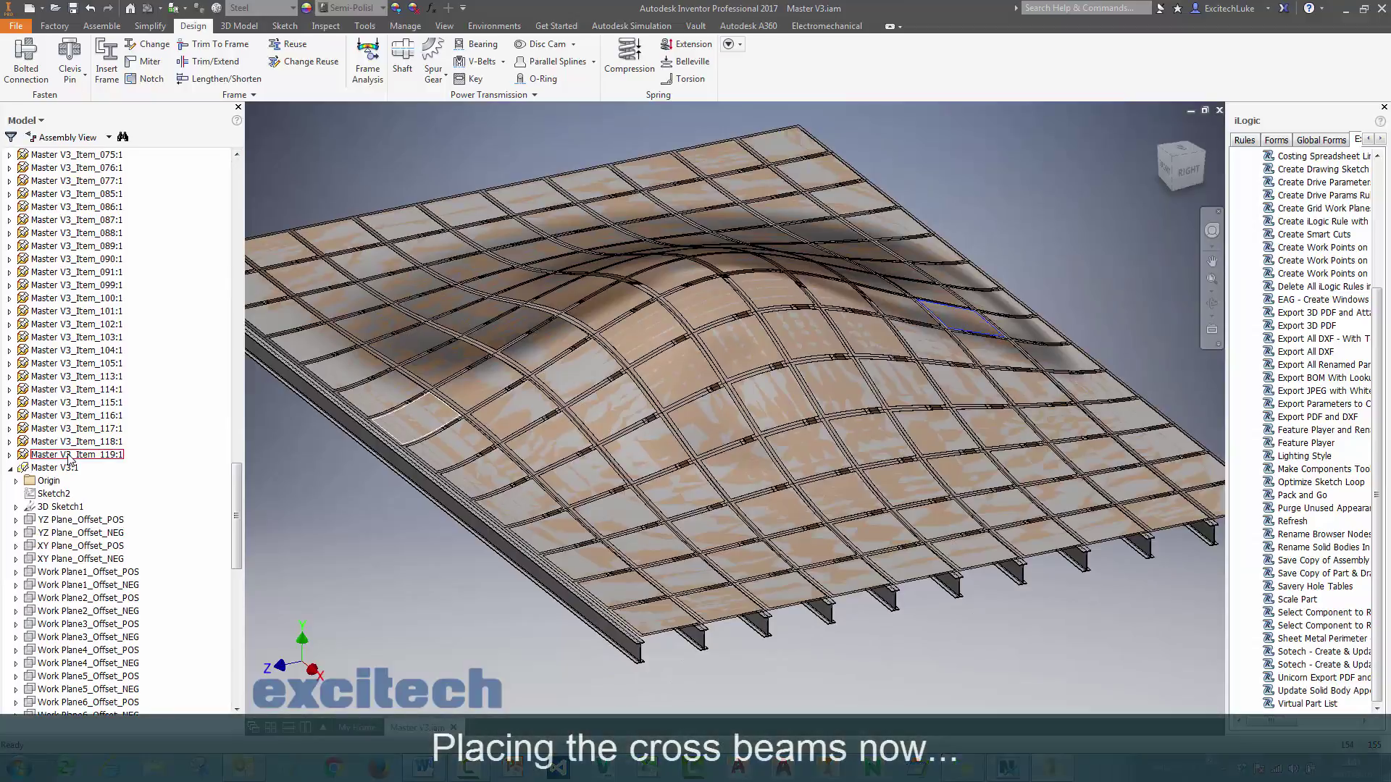
pyautogui.keyDown('shift'); pyautogui.click(69, 454); pyautogui.keyUp('shift')
pyautogui.rightClick(68, 455)
pyautogui.click(116, 563)
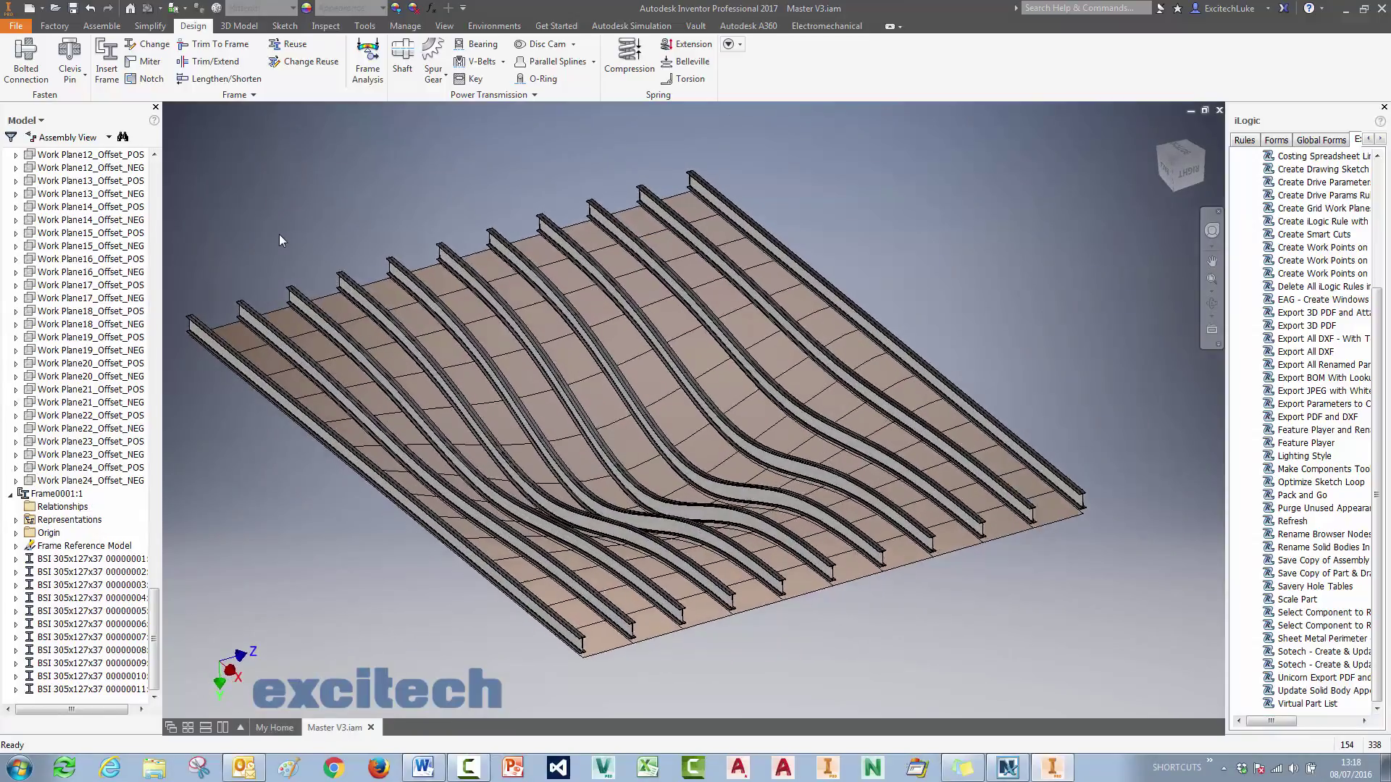
# Hide all eleven 305x127x37 beams of Frame0001.
pyautogui.click(113, 562)
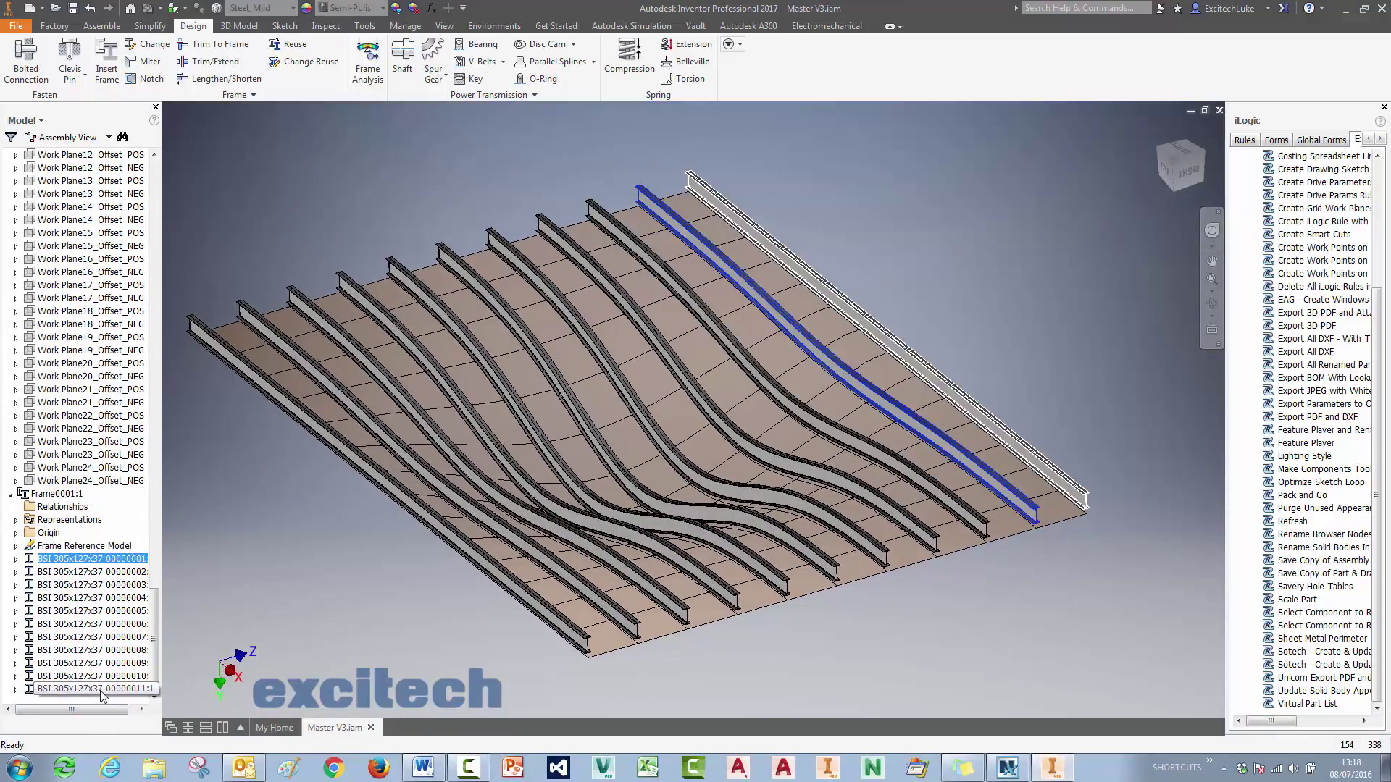
pyautogui.keyDown('shift'); pyautogui.click(103, 690); pyautogui.keyUp('shift')
pyautogui.rightClick(115, 692)
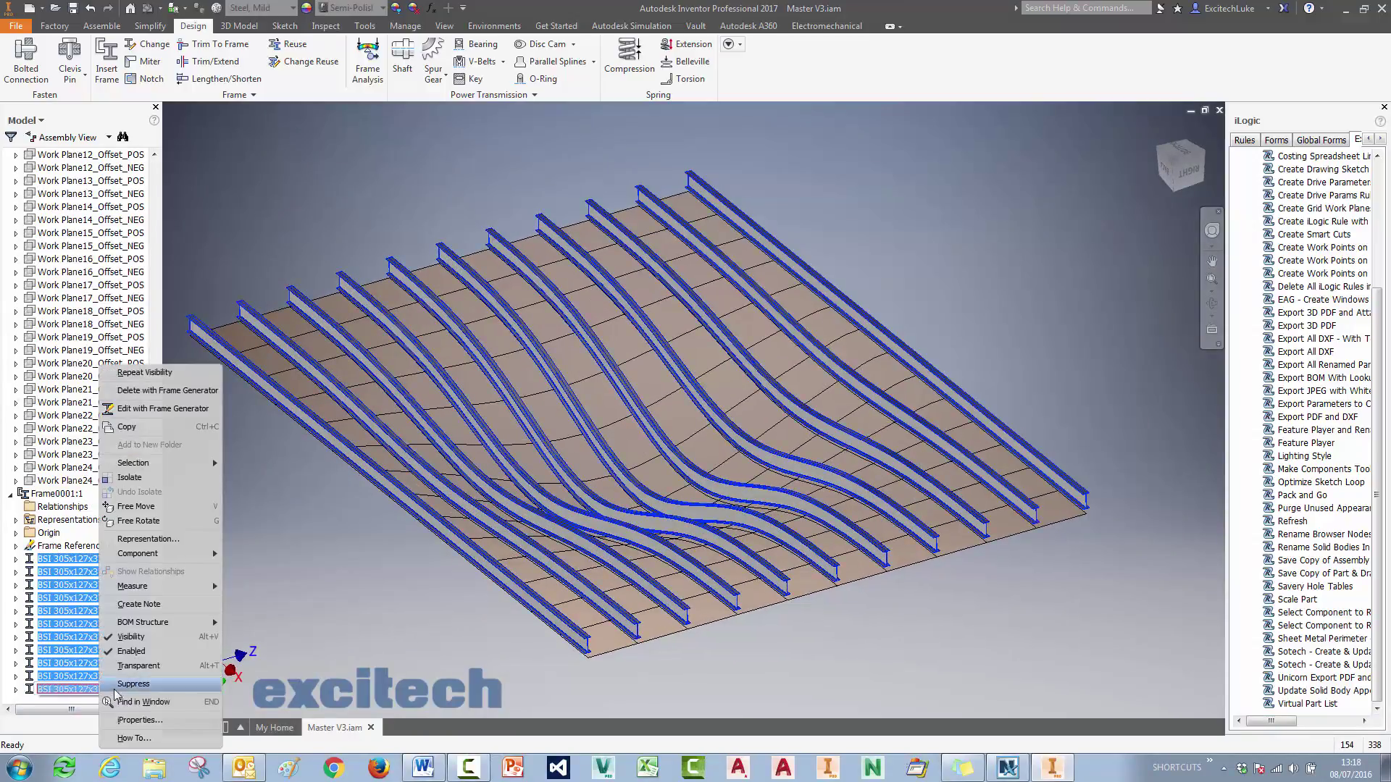
pyautogui.click(146, 638)
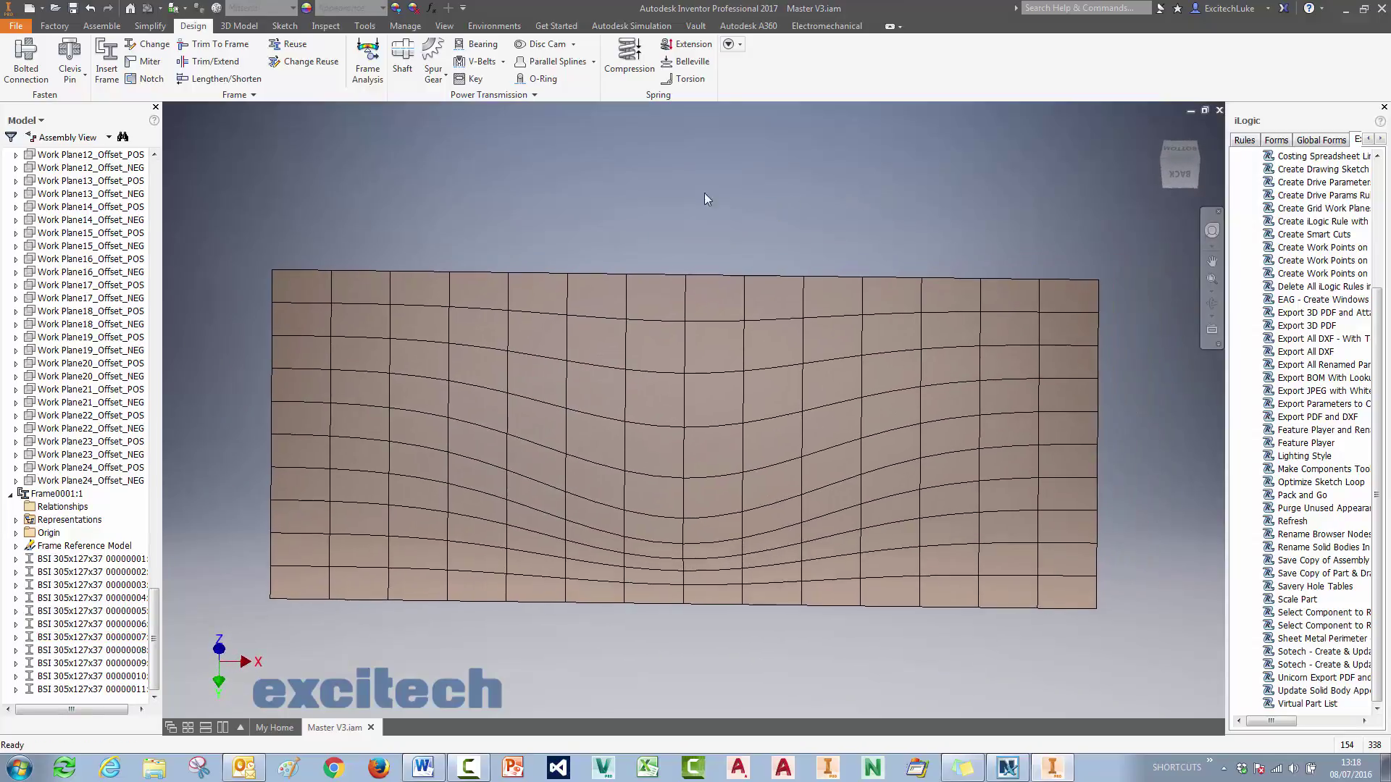
# For BSI BS EN 10058 hot rolled 120 x 35 frame members with a -250 mm vertical offset, window-select the thirteen inner cross grid lines one after another.
pyautogui.click(106, 55)
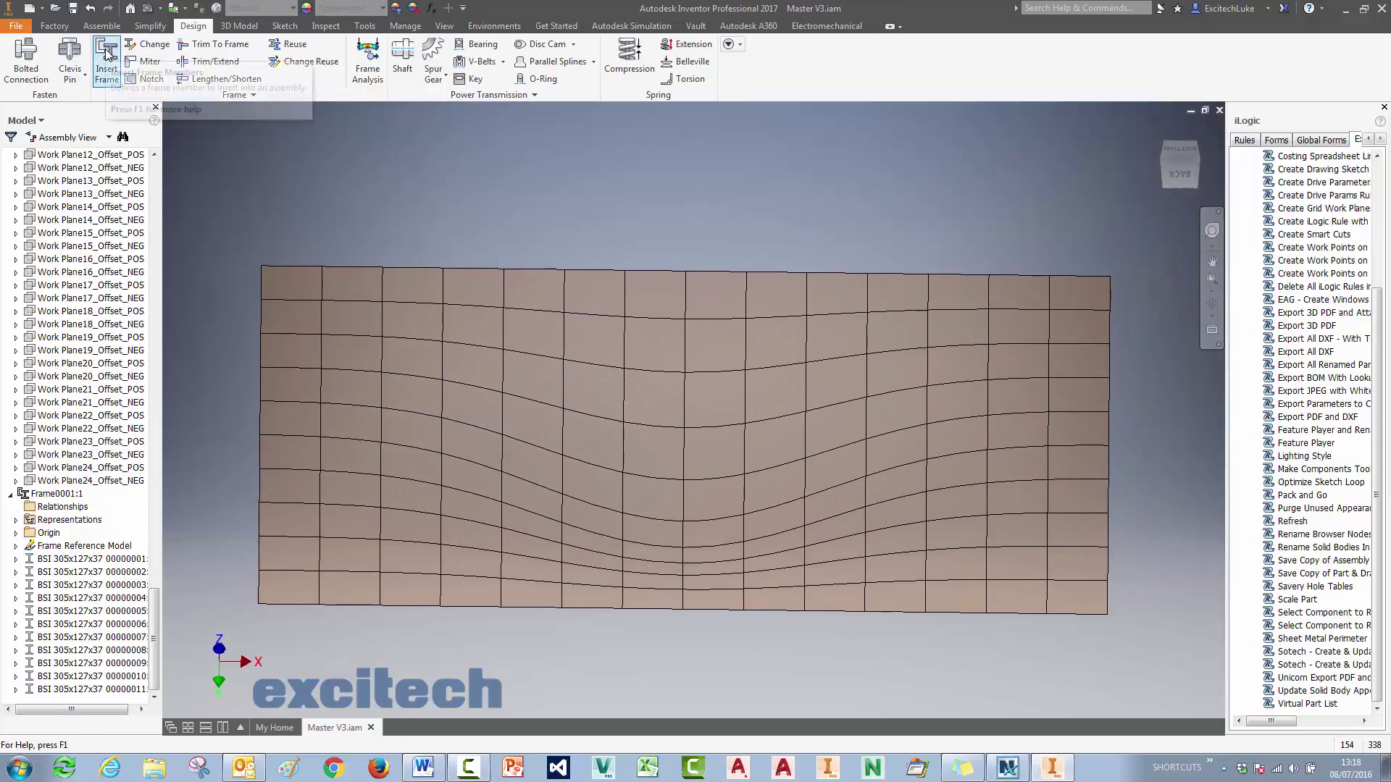
pyautogui.middleClick(336, 424)
pyautogui.middleClick(337, 425)
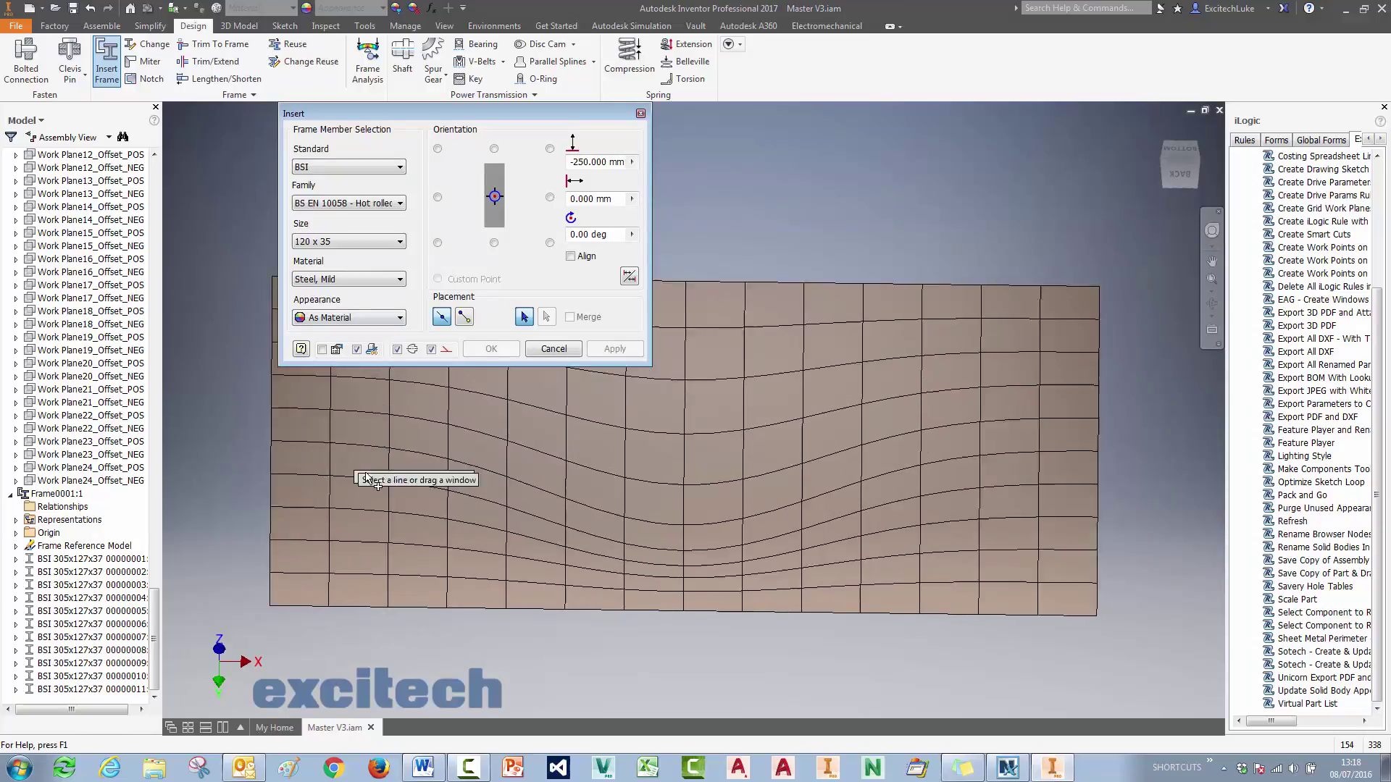
pyautogui.moveTo(443, 384); pyautogui.dragTo(458, 656)
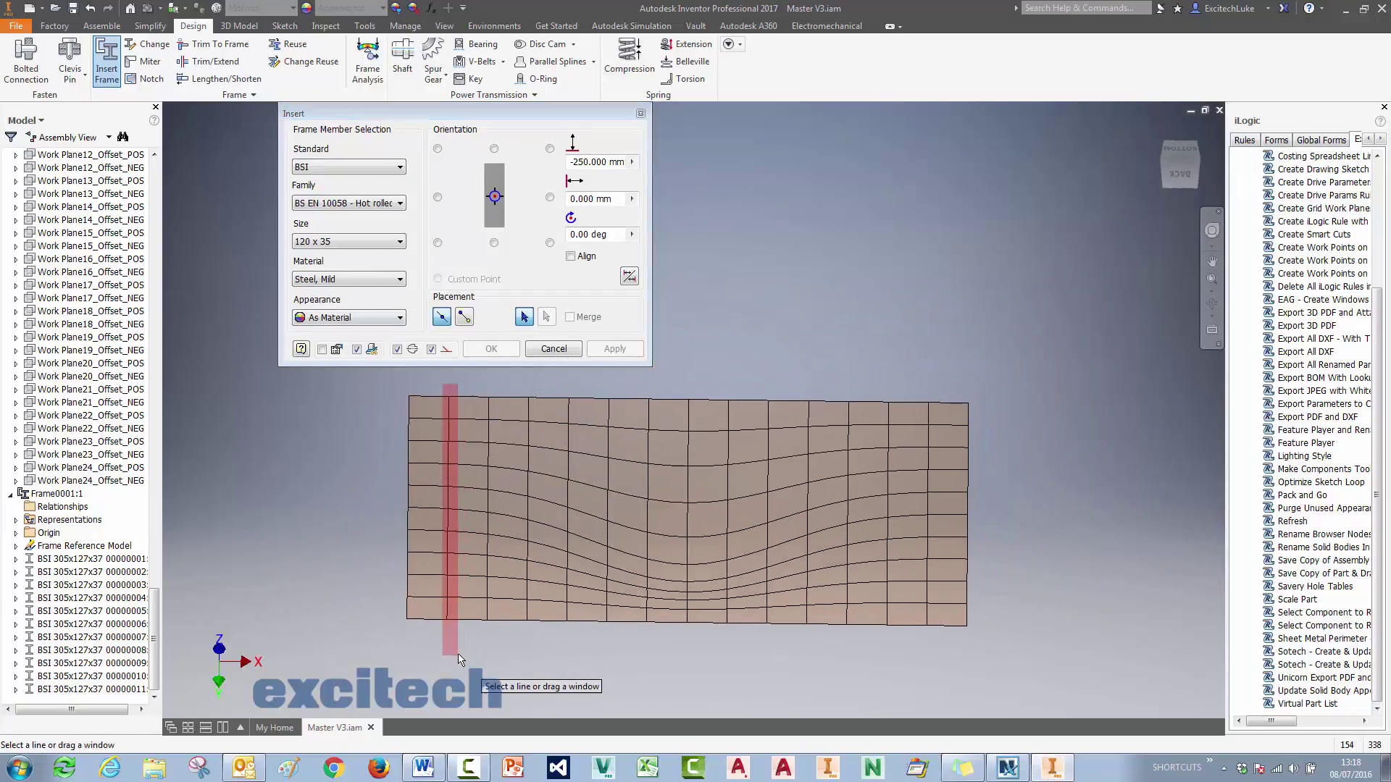
pyautogui.moveTo(478, 386); pyautogui.dragTo(496, 629)
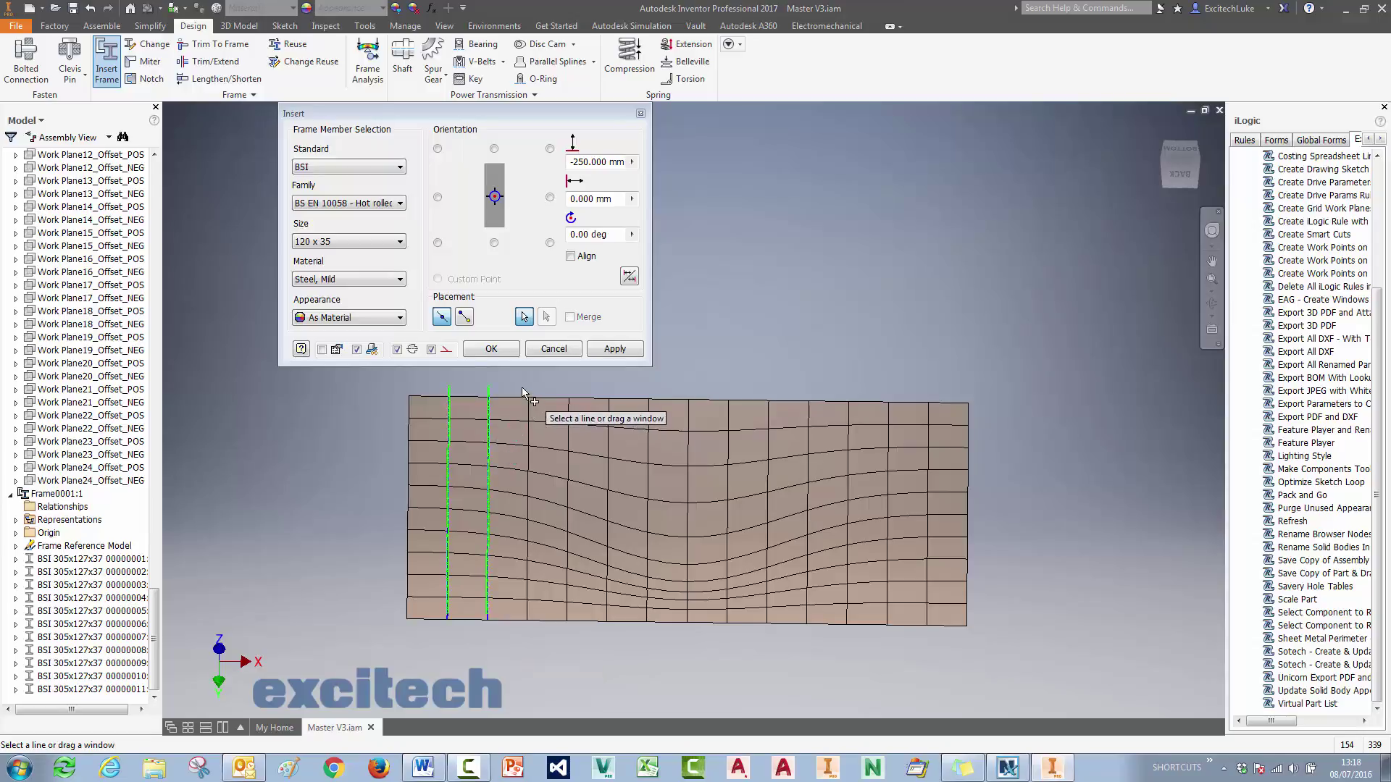
pyautogui.moveTo(523, 392); pyautogui.dragTo(534, 646)
pyautogui.moveTo(558, 385); pyautogui.dragTo(576, 652)
pyautogui.moveTo(602, 394); pyautogui.dragTo(663, 646)
pyautogui.moveTo(710, 398); pyautogui.dragTo(732, 656)
pyautogui.moveTo(814, 566); pyautogui.dragTo(821, 650)
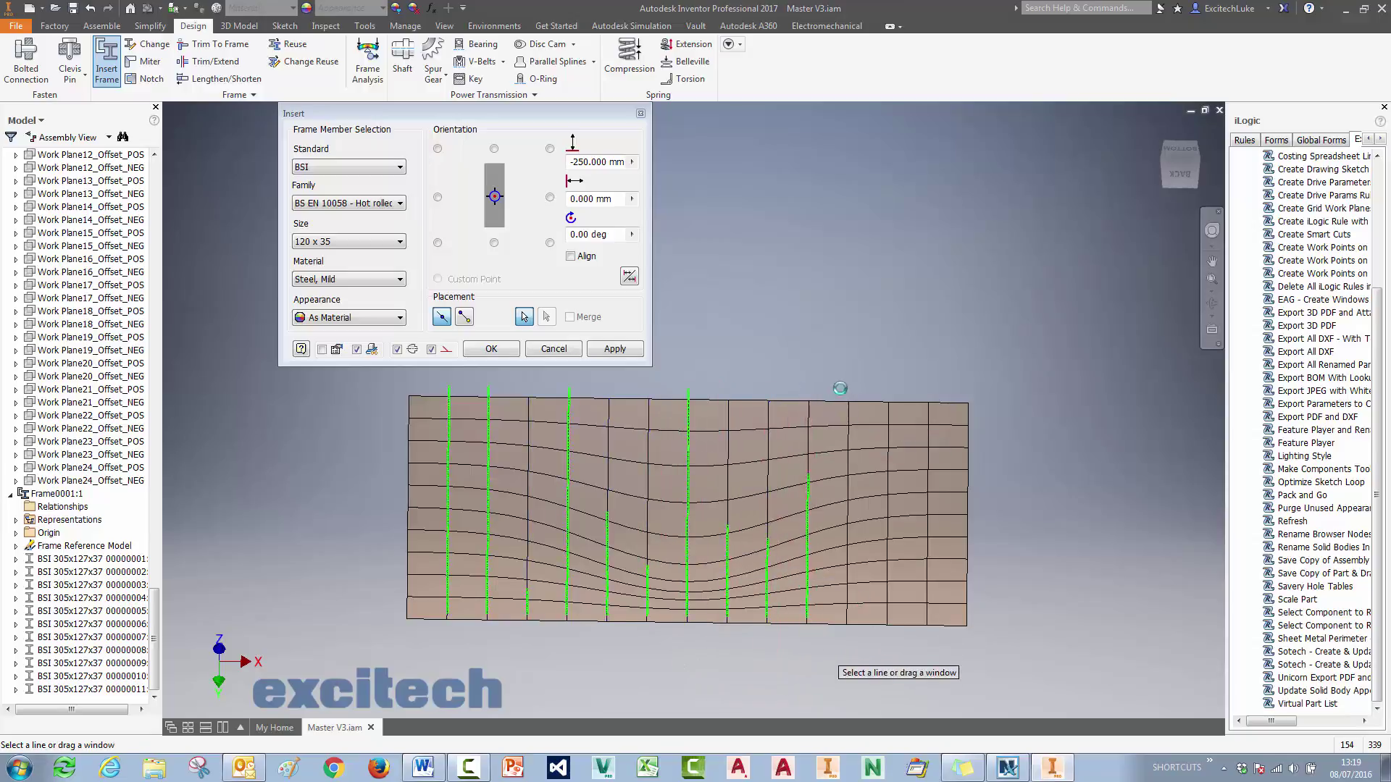
pyautogui.moveTo(838, 387); pyautogui.dragTo(867, 683)
pyautogui.moveTo(882, 384); pyautogui.dragTo(906, 692)
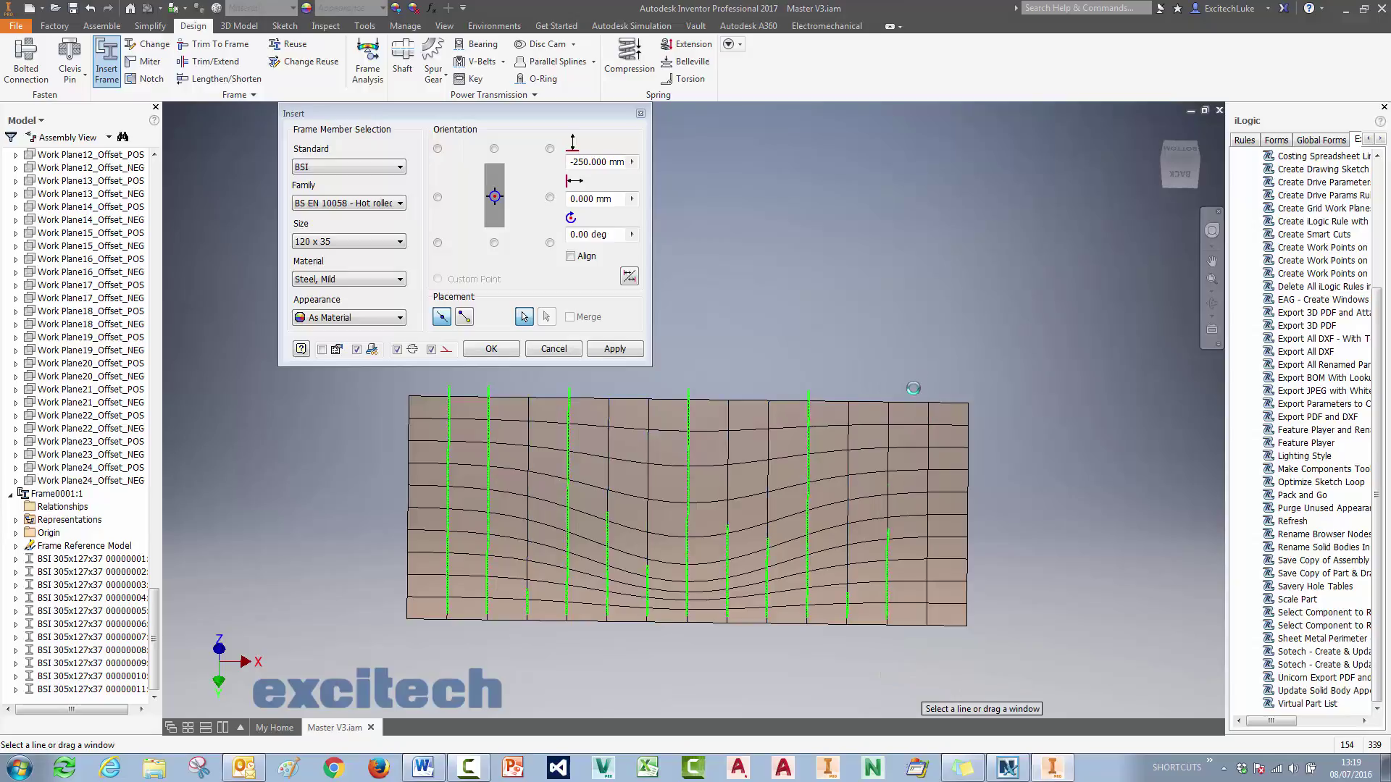
pyautogui.moveTo(920, 391); pyautogui.dragTo(940, 645)
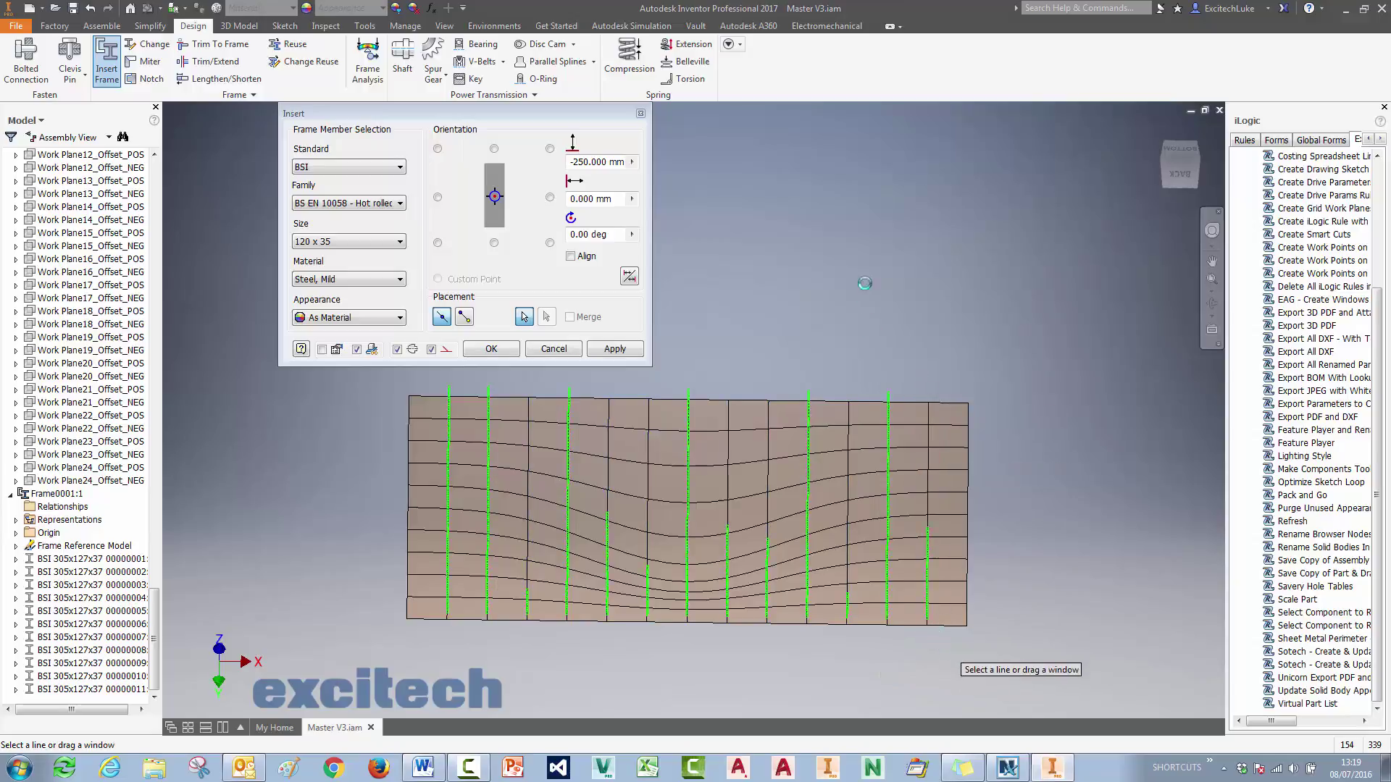
# Insert the 120 x 35 cross beams along the selected lines.
pyautogui.press('F6')
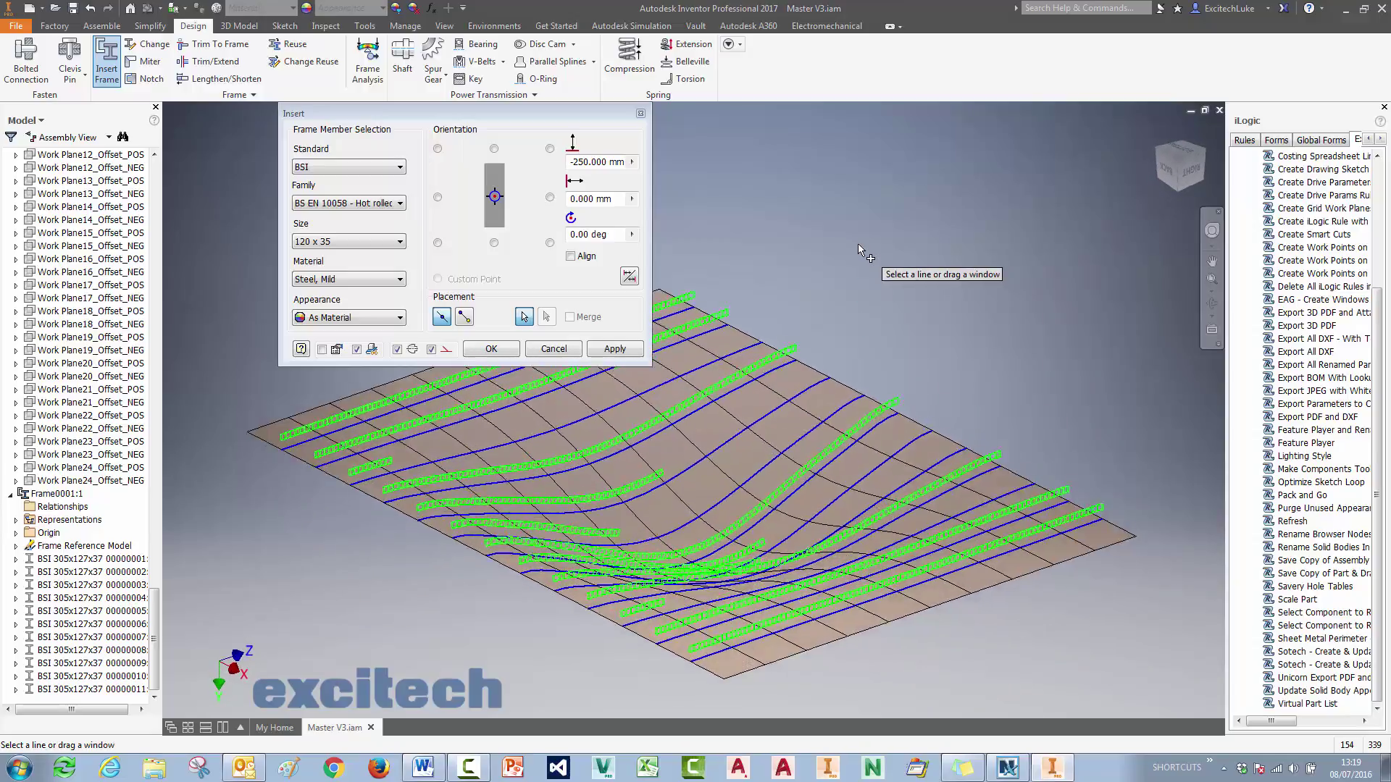
pyautogui.moveTo(468, 111); pyautogui.dragTo(233, 49)
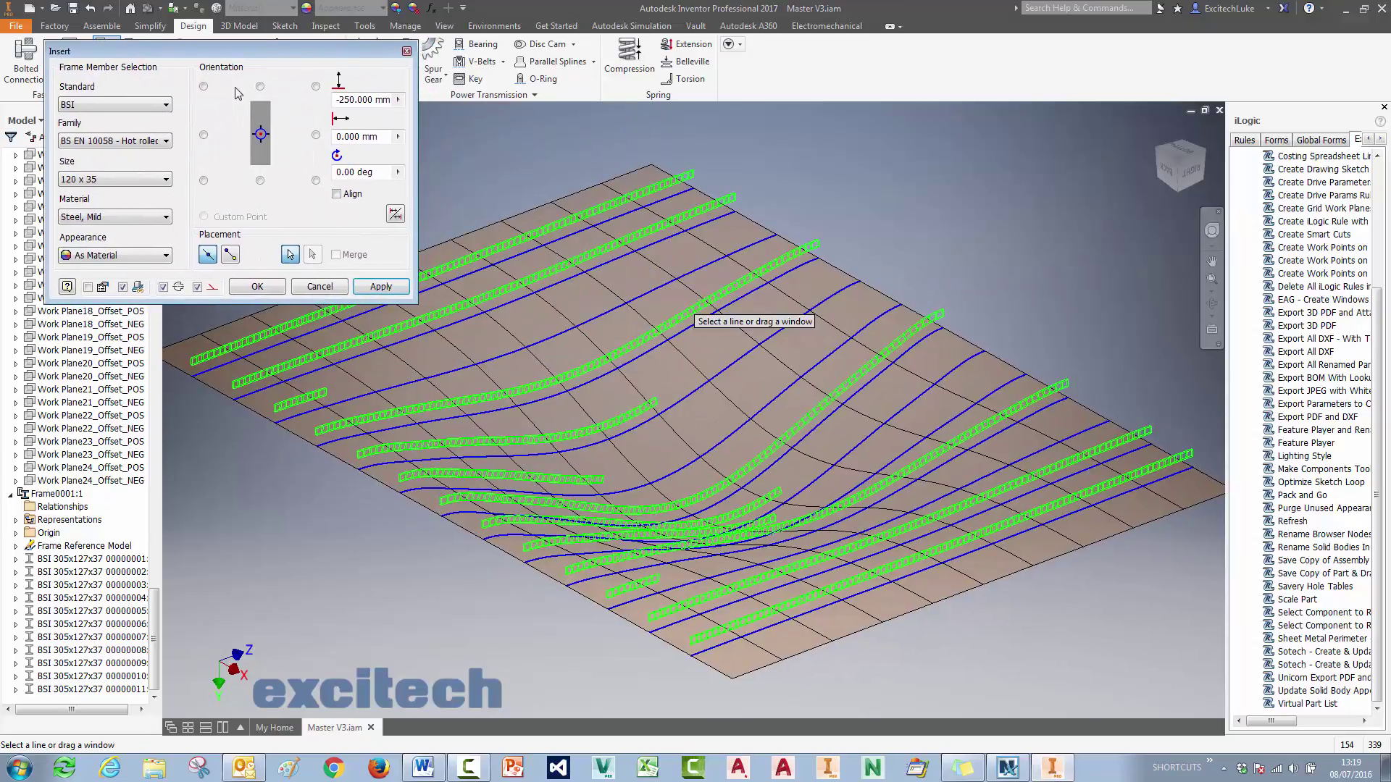
pyautogui.click(265, 286)
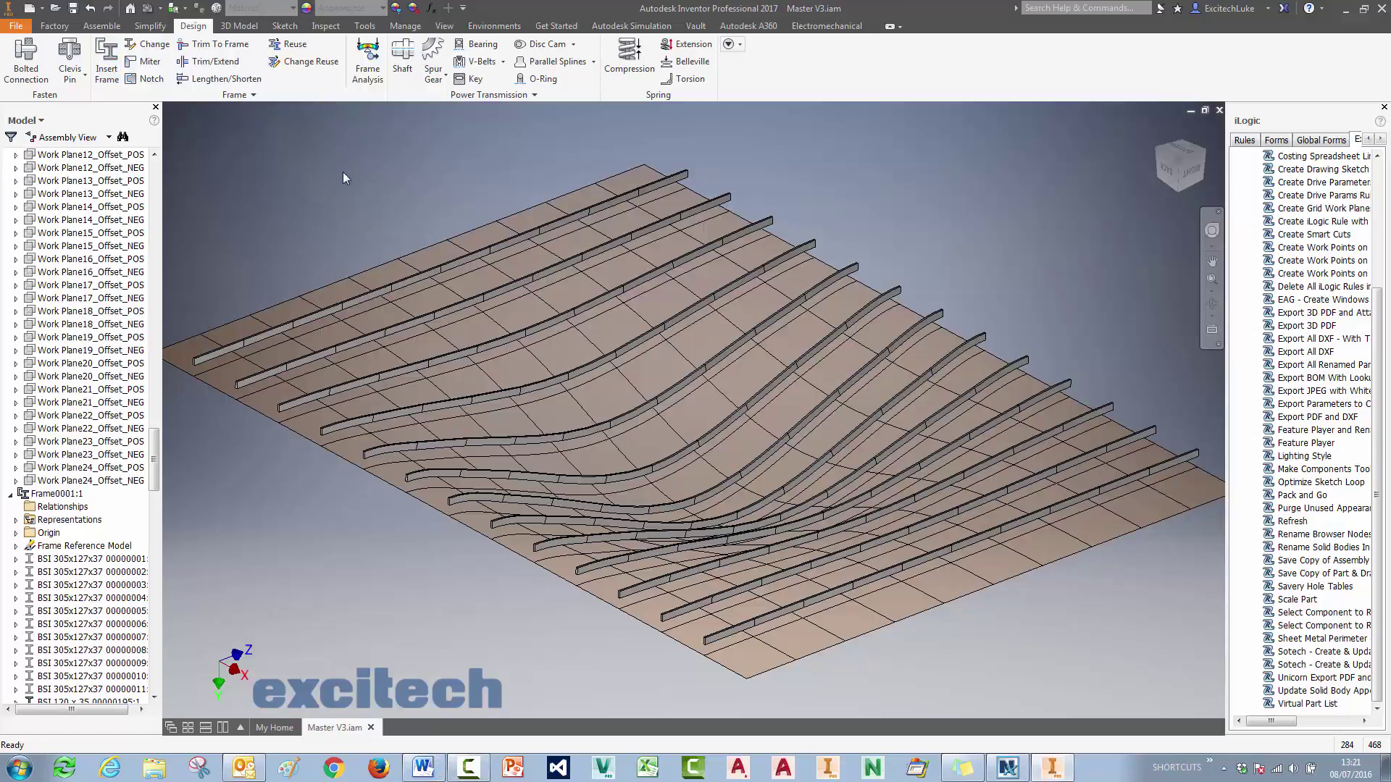
# Show all eleven 305x127x37 main beams of Frame0001 again.
pyautogui.press('F6')
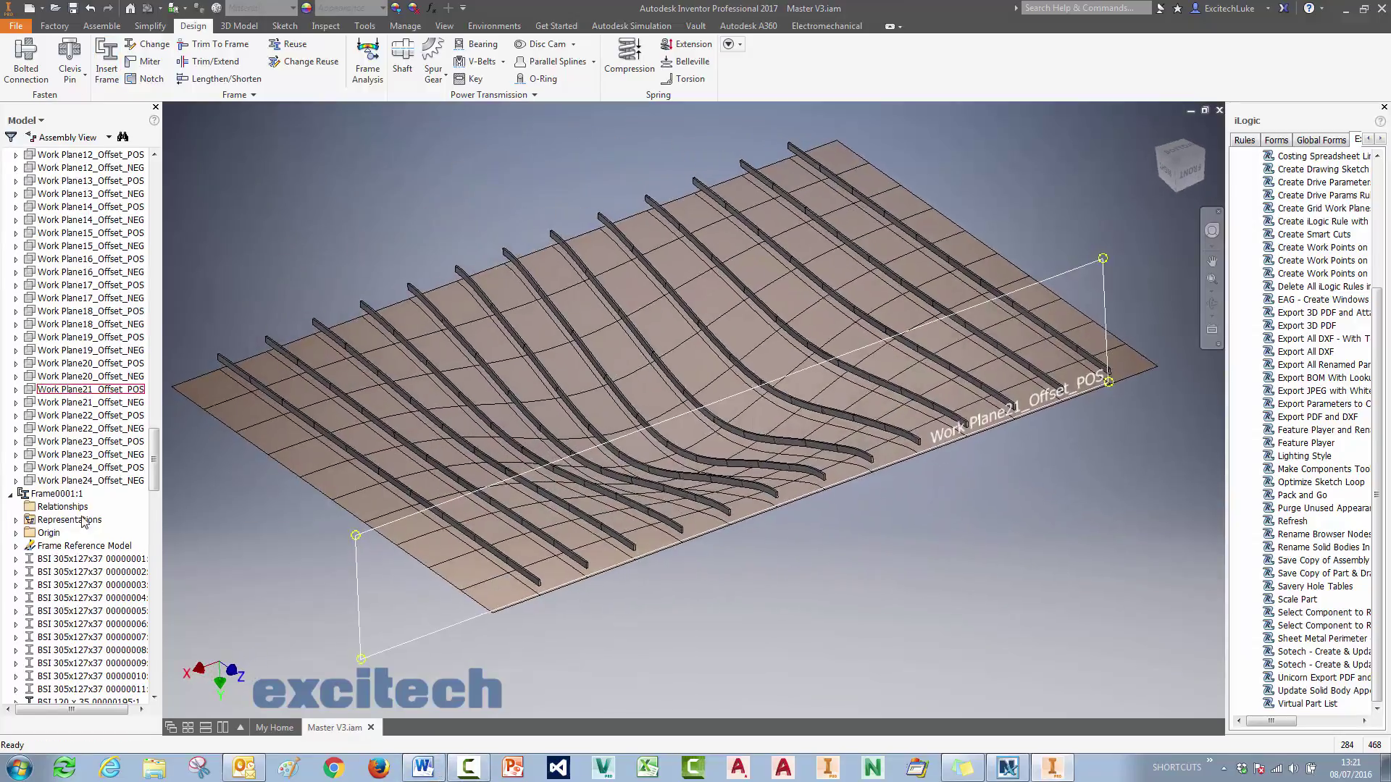
pyautogui.keyDown('shift'); pyautogui.click(70, 691); pyautogui.keyUp('shift')
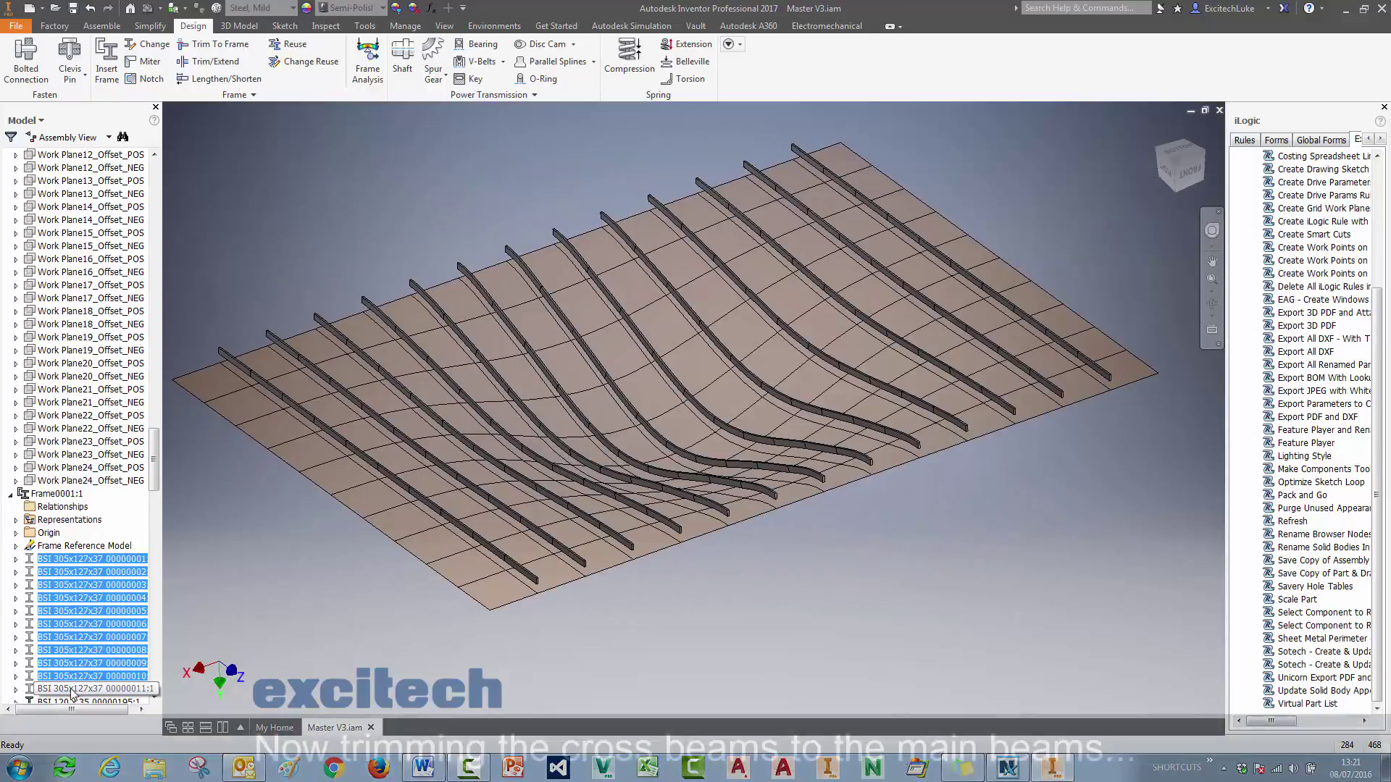
pyautogui.rightClick(72, 690)
pyautogui.click(101, 655)
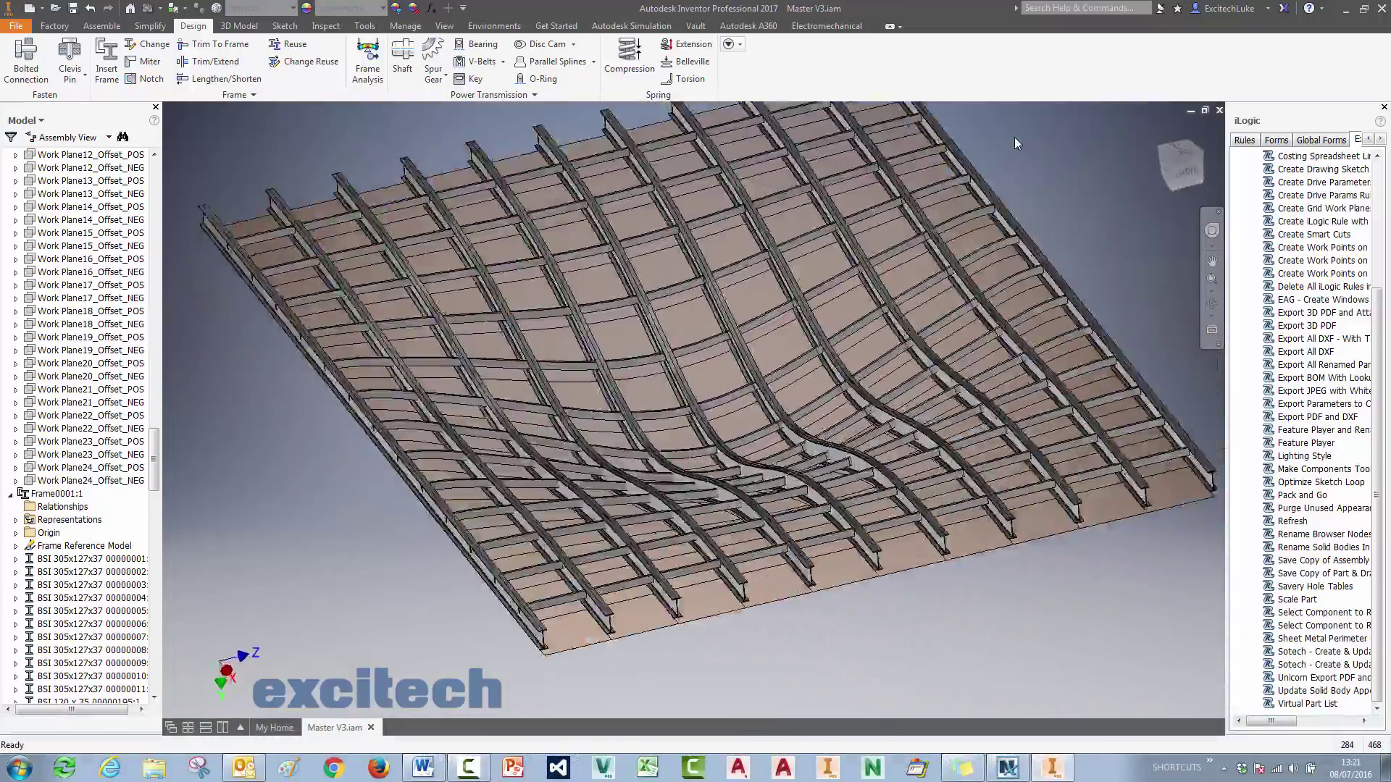
# For a Trim/Extend to face, select all the 120 x 35 cross beams in the bay between the third and fourth main beams.
pyautogui.keyDown('shift'); pyautogui.moveTo(1015, 138); pyautogui.dragTo(441, 167, button='middle'); pyautogui.keyUp('shift')
pyautogui.scroll(-5, 440, 166)
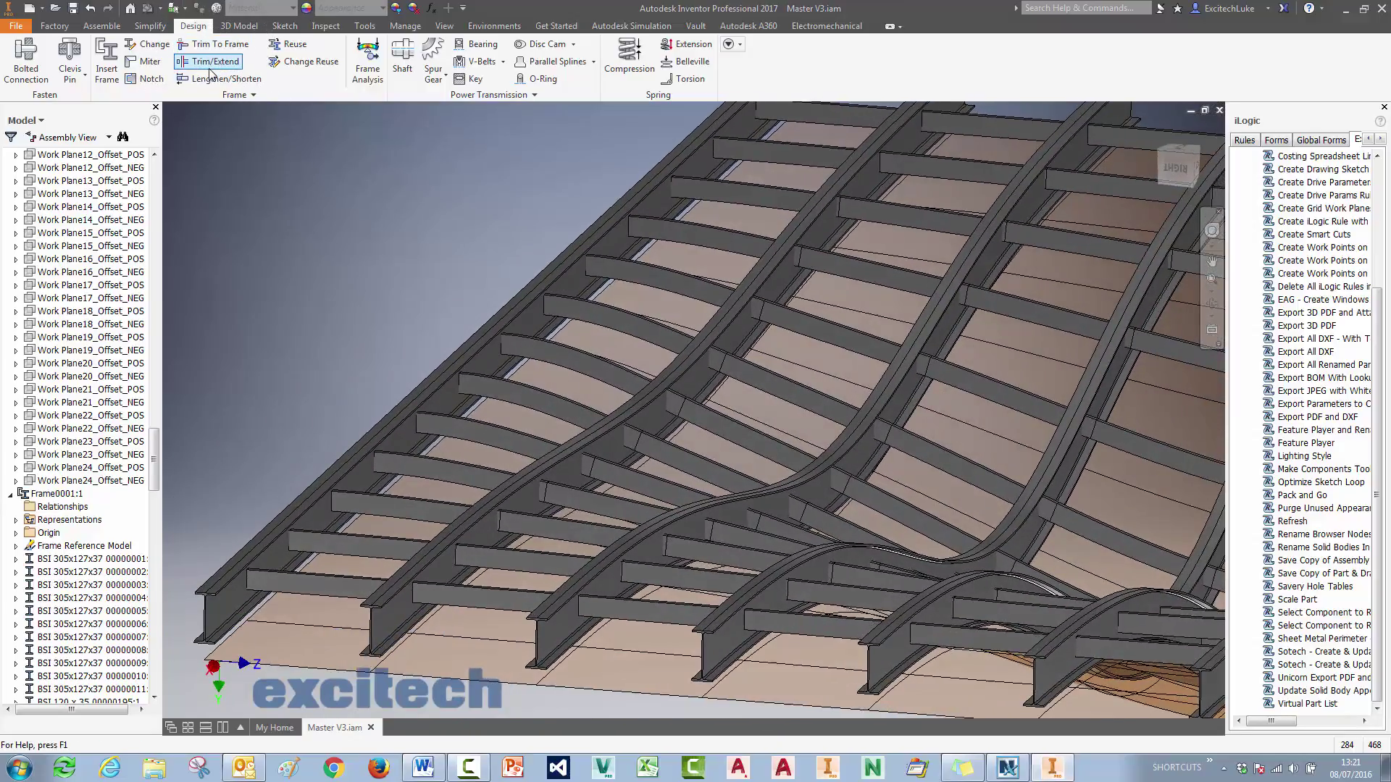
pyautogui.click(209, 63)
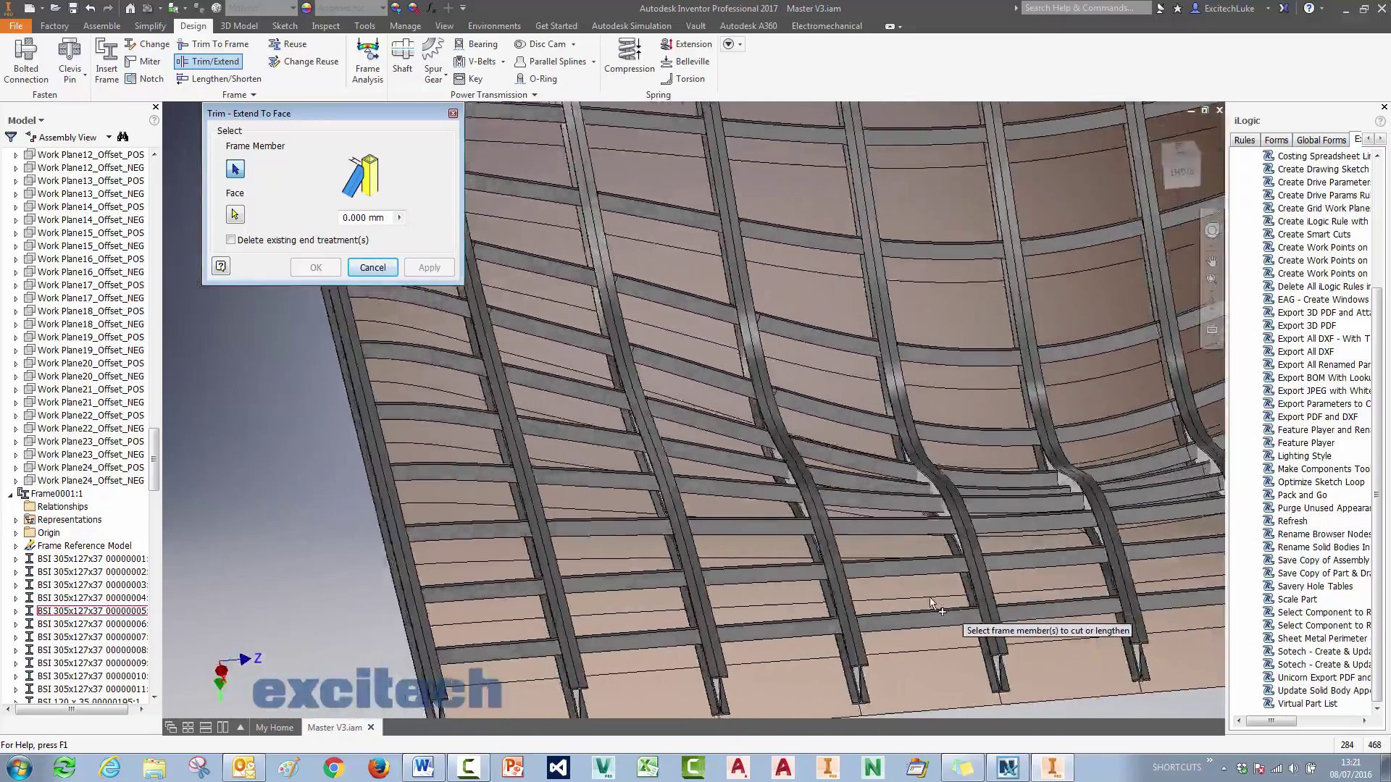
pyautogui.click(864, 646)
pyautogui.click(824, 585)
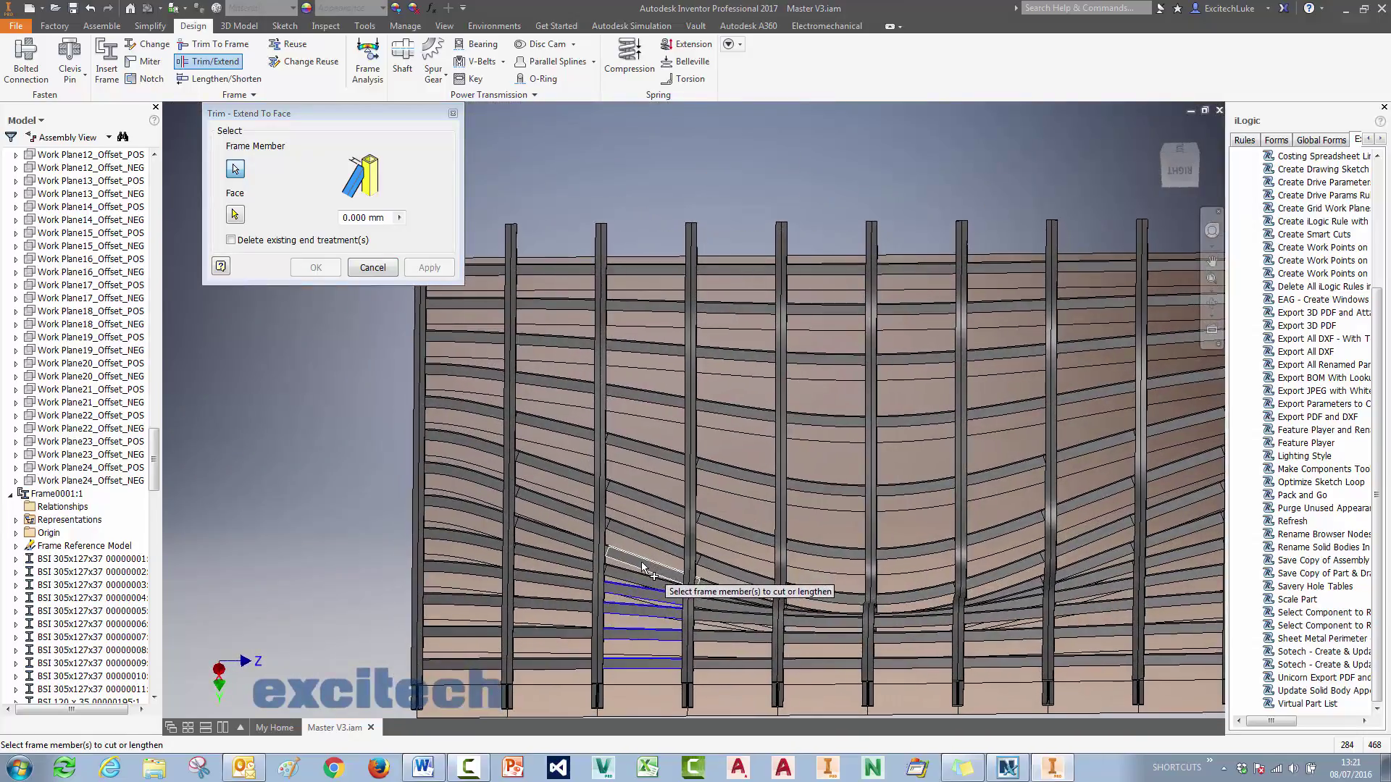
pyautogui.click(662, 585)
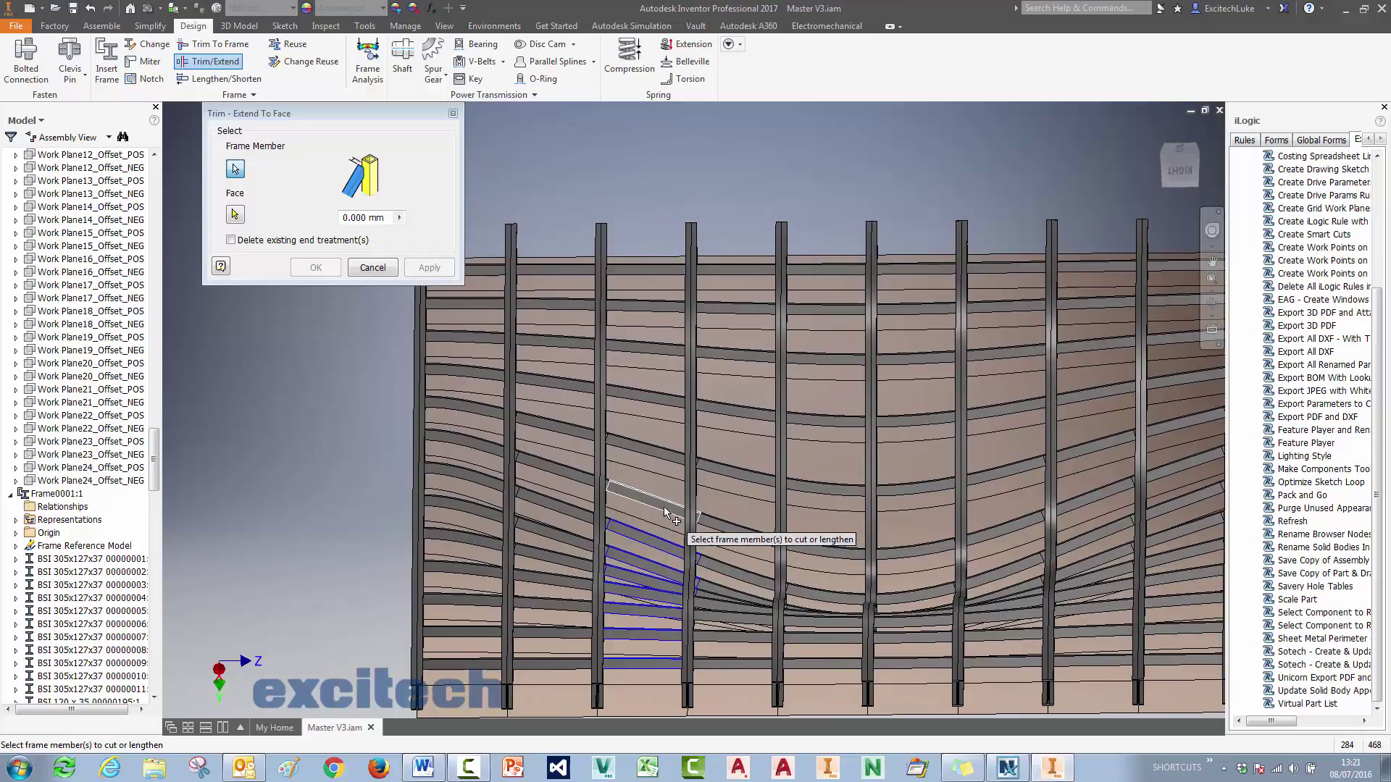
pyautogui.click(665, 408)
pyautogui.click(664, 354)
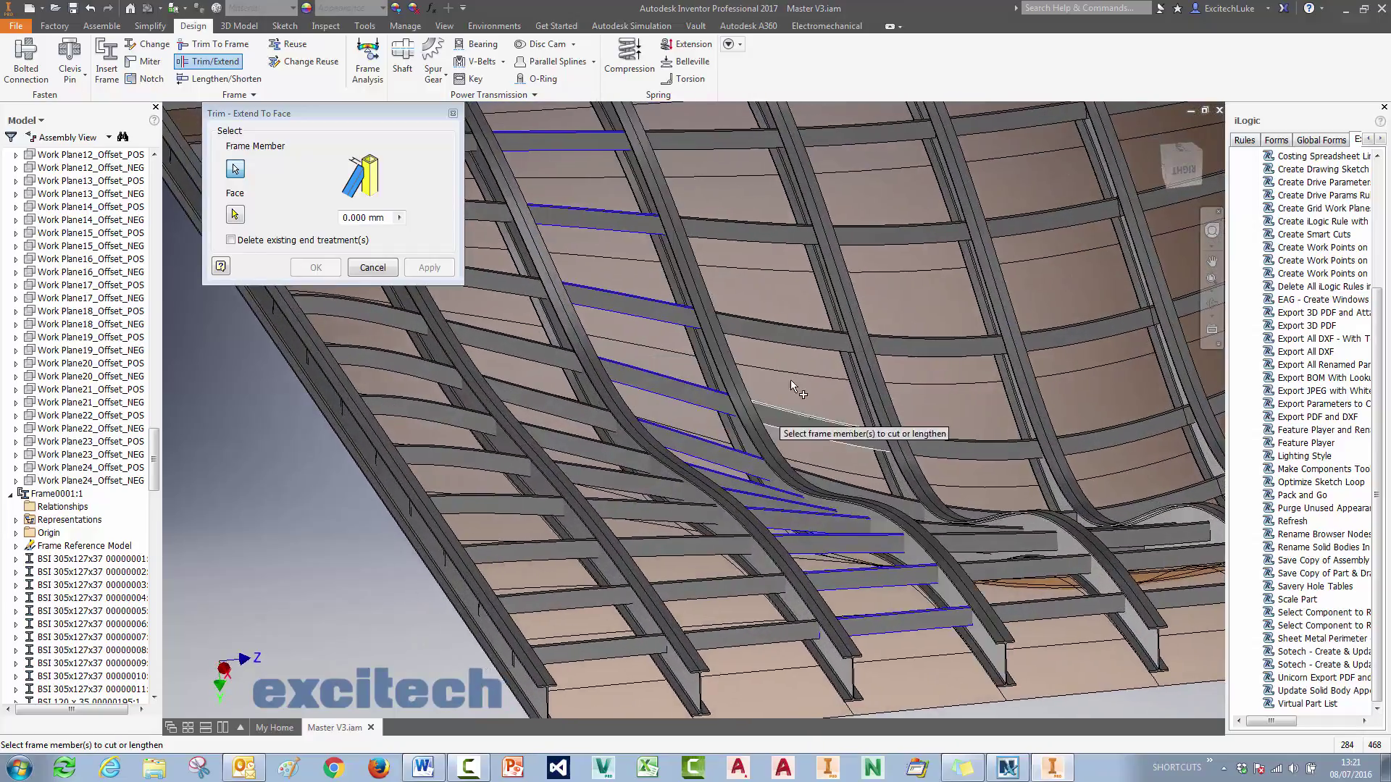
# Trim the selected cross beams to the web face of the fourth main beam and repeat for the remaining bays.
pyautogui.rightClick(780, 389)
pyautogui.click(804, 390)
pyautogui.scroll(-3, 688, 347)
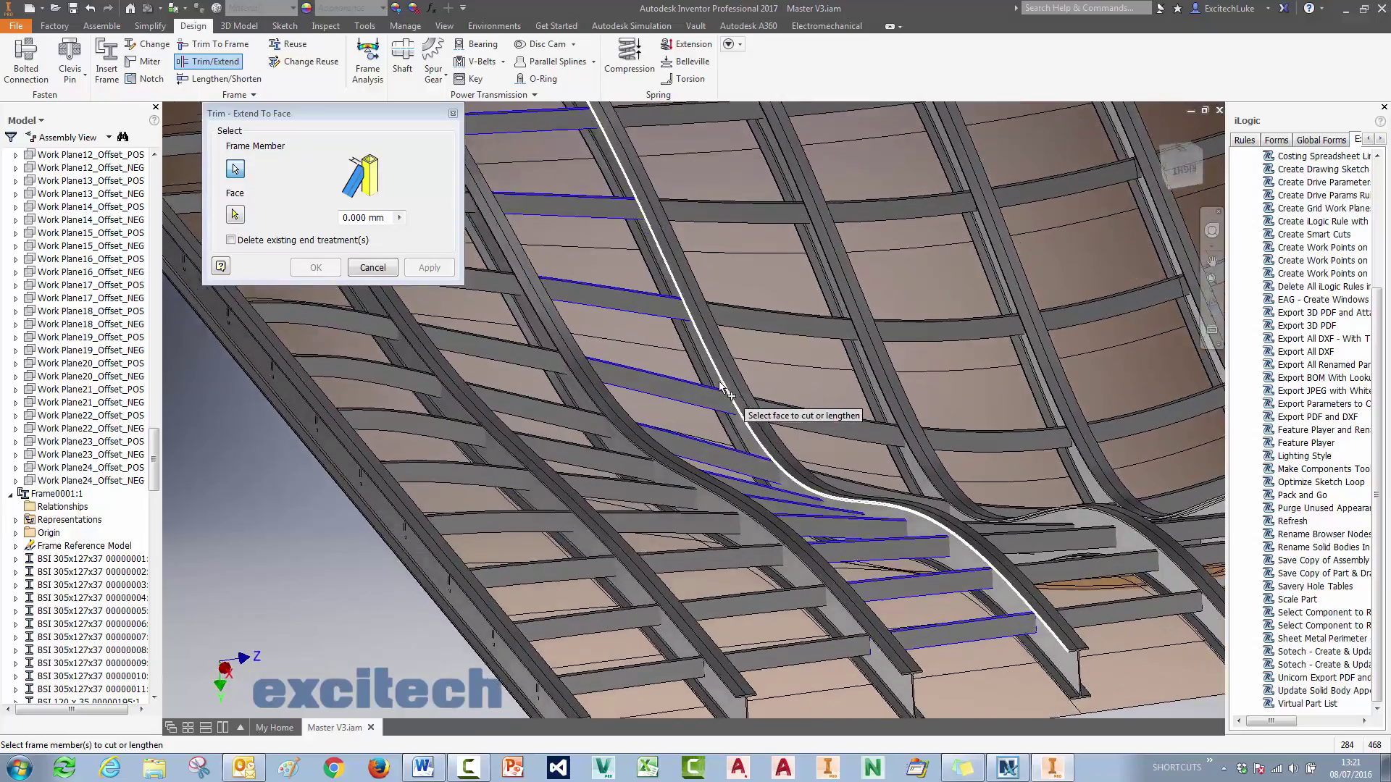
pyautogui.click(728, 372)
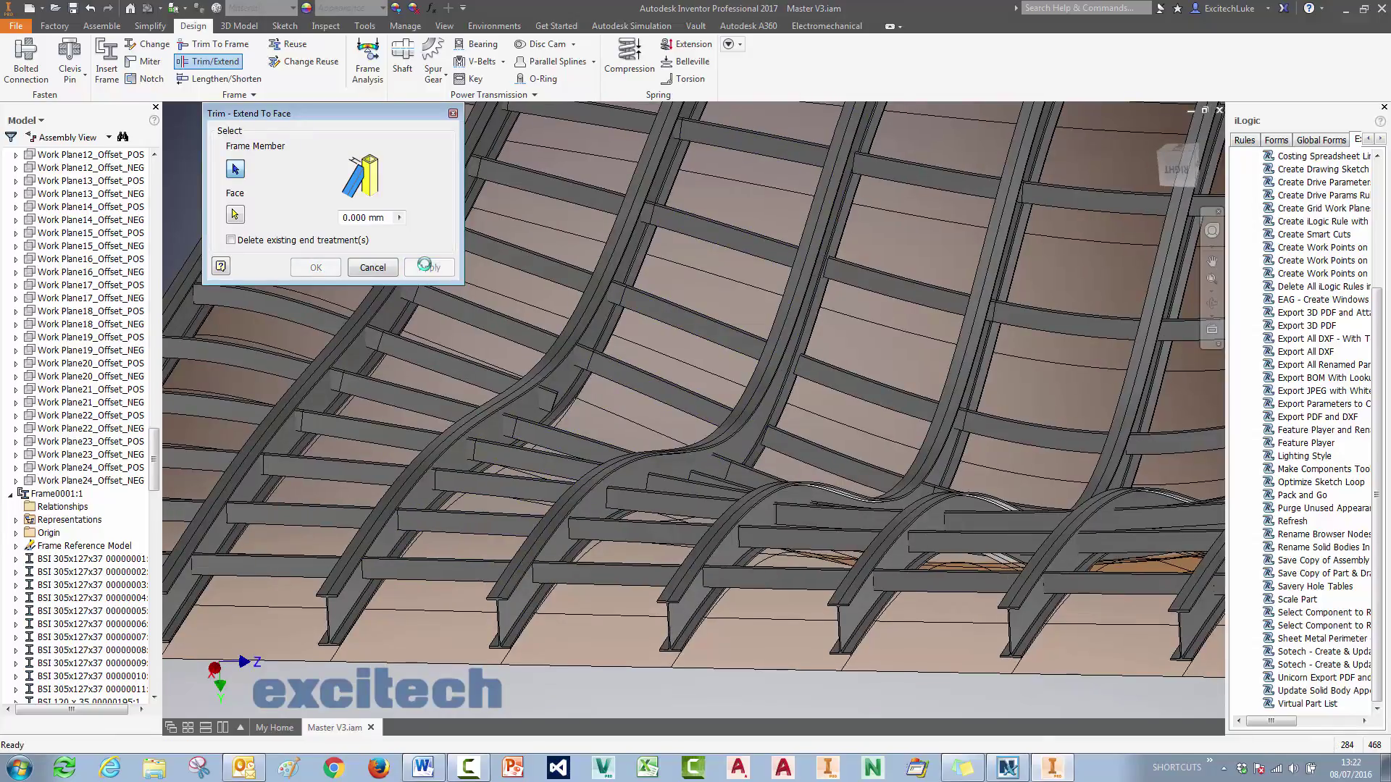
pyautogui.click(372, 268)
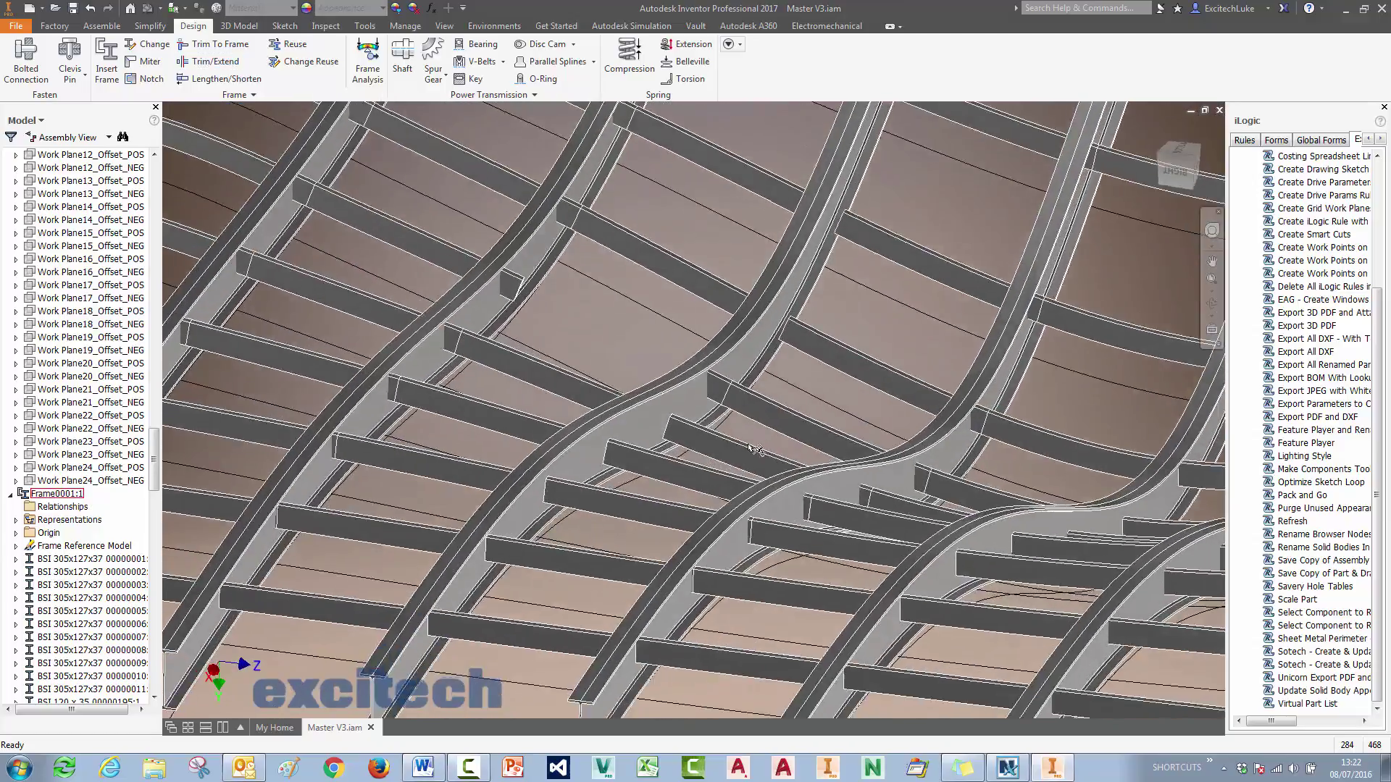
pyautogui.rightClick(775, 378)
pyautogui.click(819, 417)
pyautogui.scroll(-4, 743, 365)
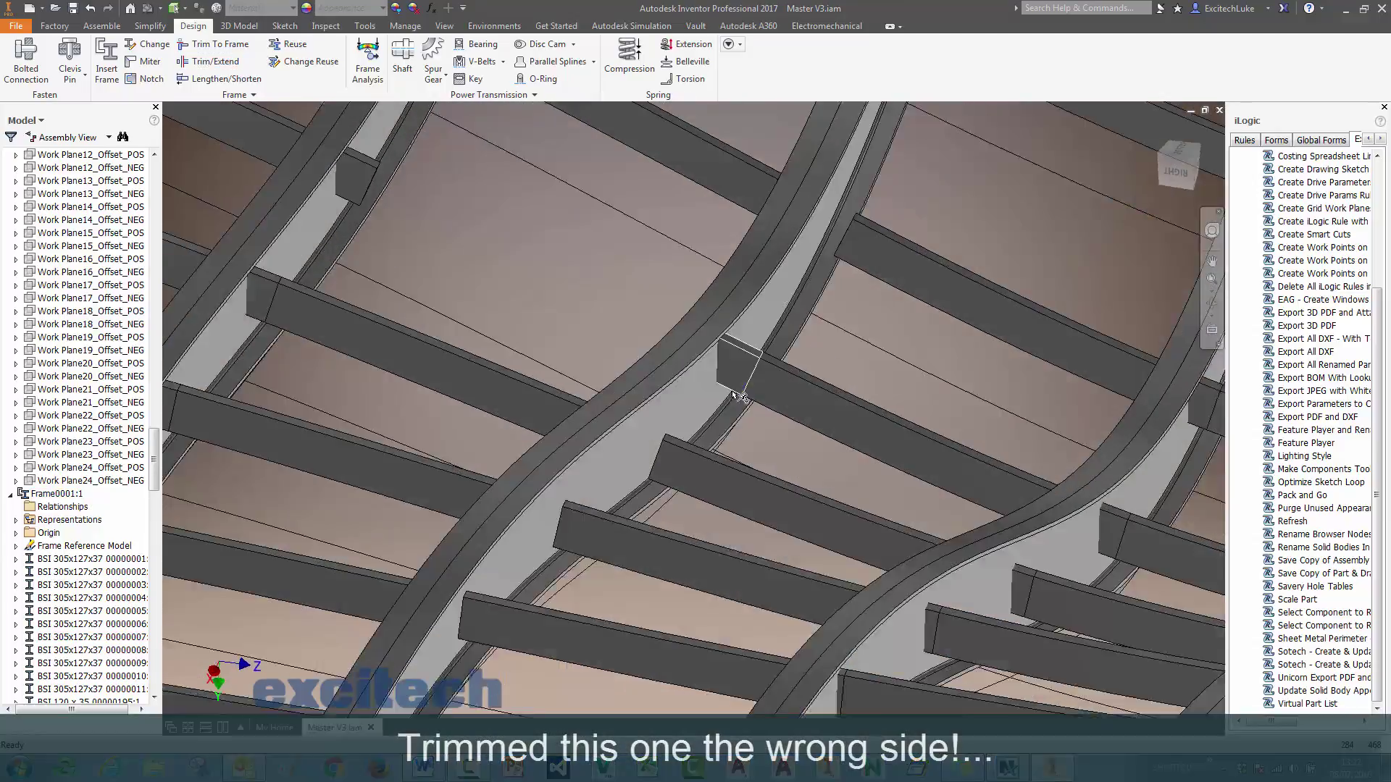
pyautogui.rightClick(739, 334)
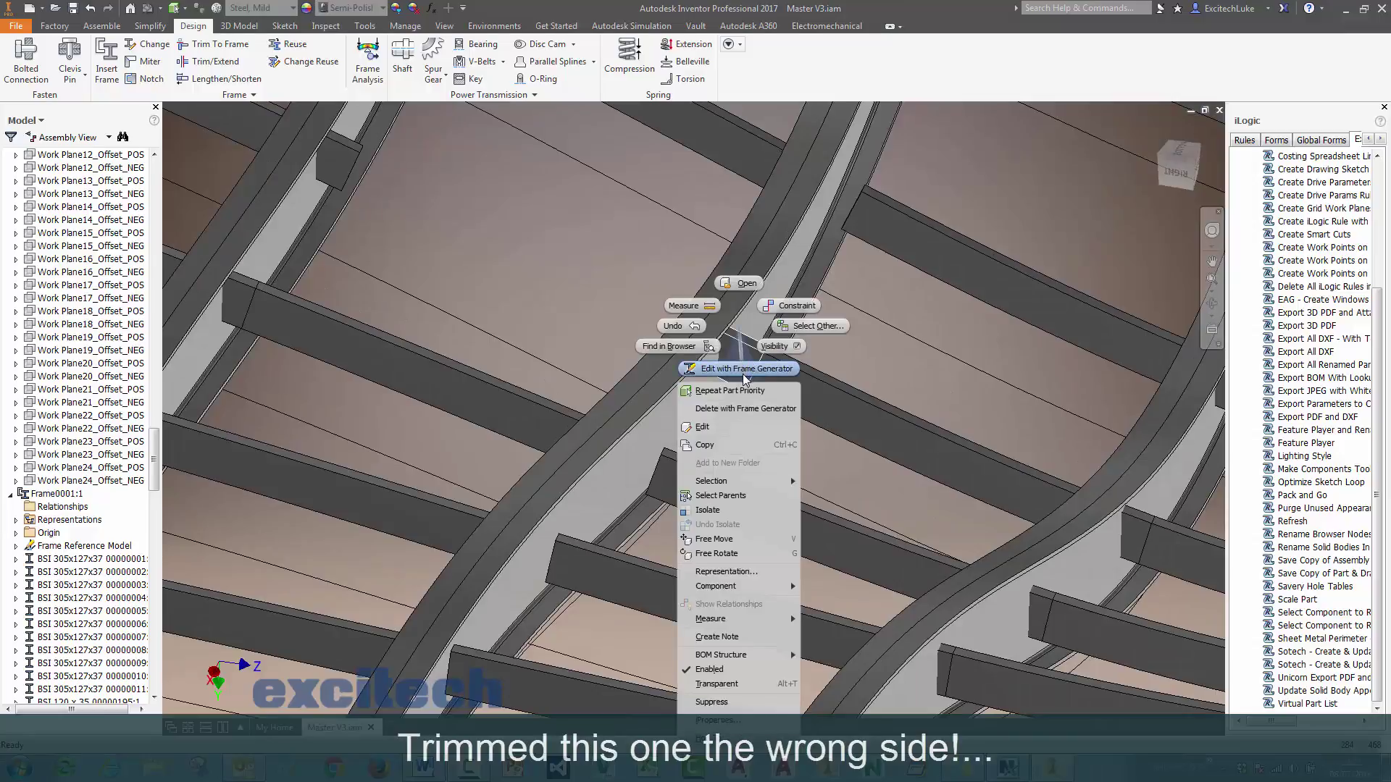
pyautogui.click(707, 348)
pyautogui.click(16, 155)
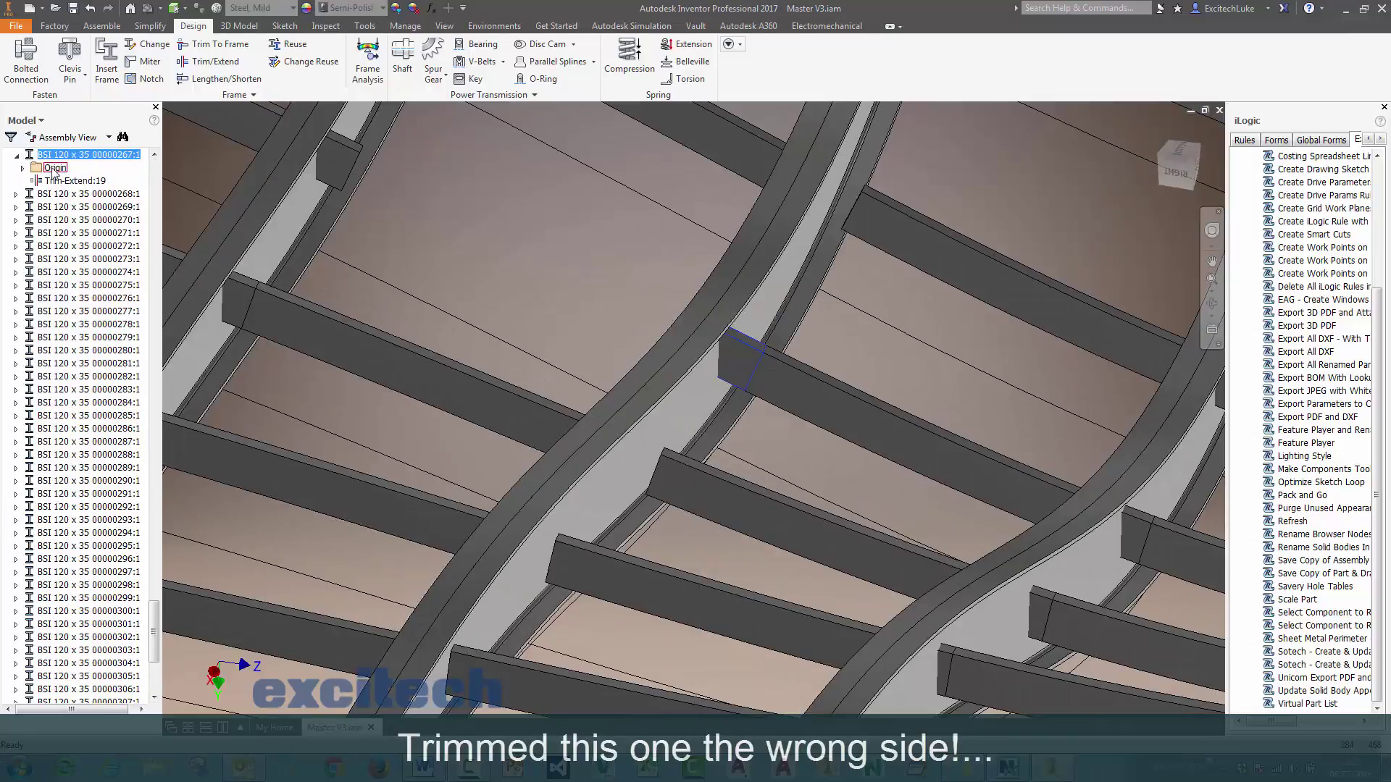
pyautogui.rightClick(54, 180)
pyautogui.click(113, 204)
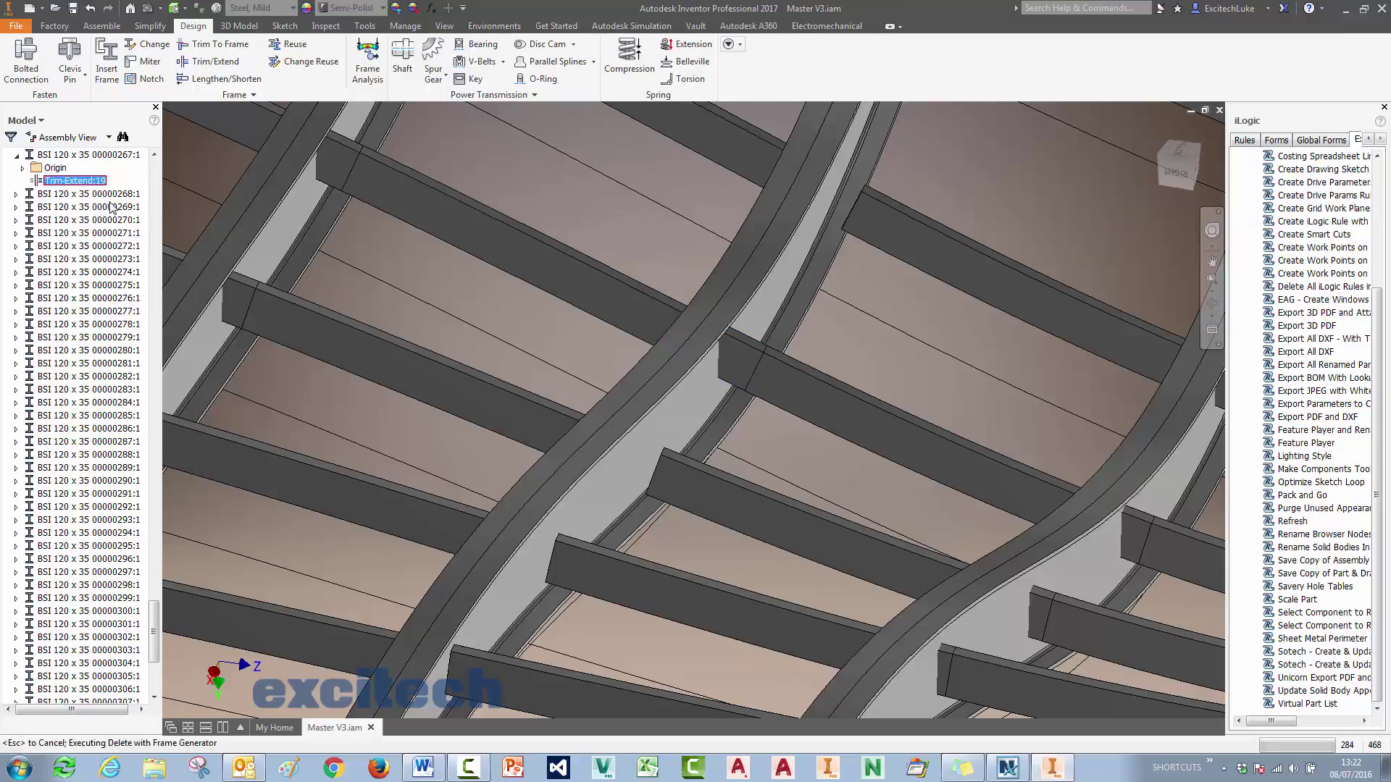
pyautogui.click(212, 61)
pyautogui.scroll(-2, 641, 391)
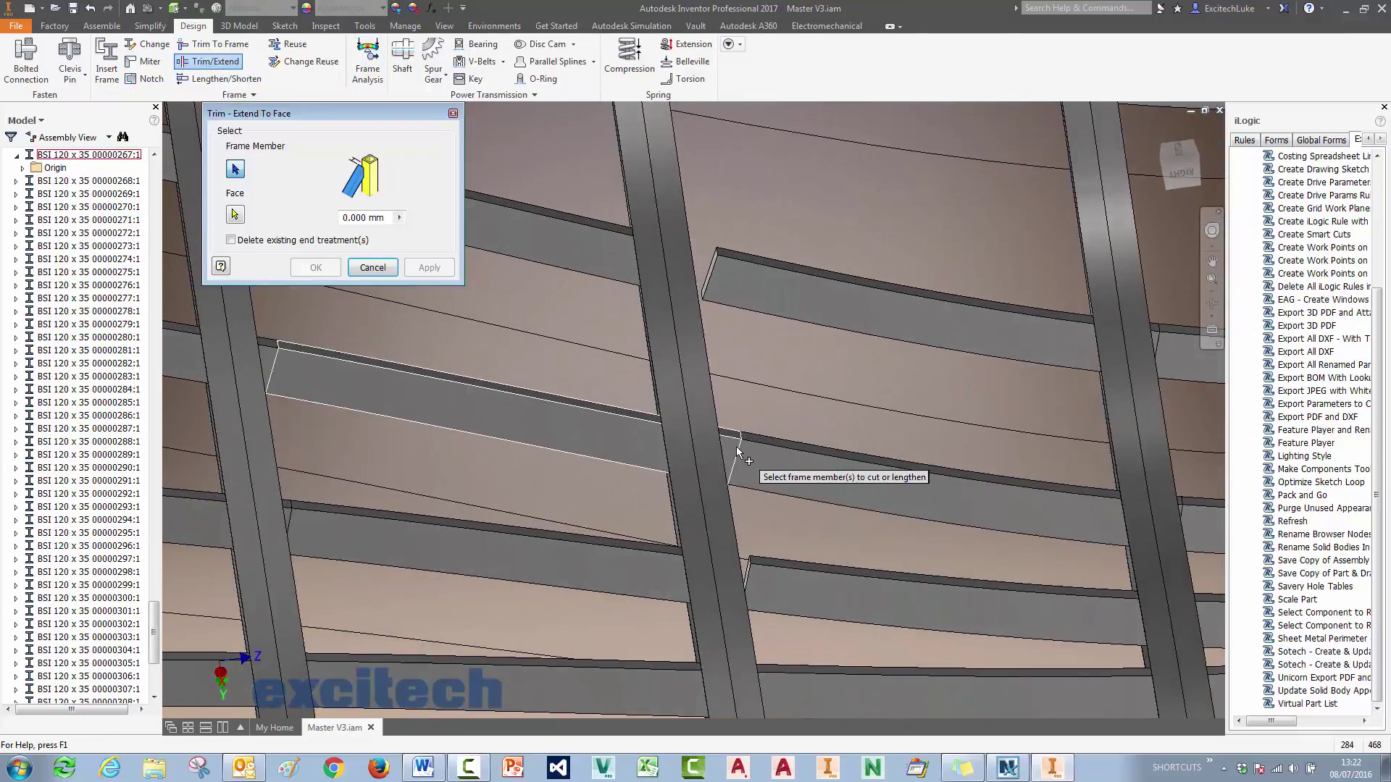
pyautogui.click(735, 448)
pyautogui.keyDown('shift'); pyautogui.moveTo(735, 448); pyautogui.dragTo(662, 513, button='middle'); pyautogui.keyUp('shift')
pyautogui.rightClick(663, 514)
pyautogui.click(694, 528)
pyautogui.click(687, 485)
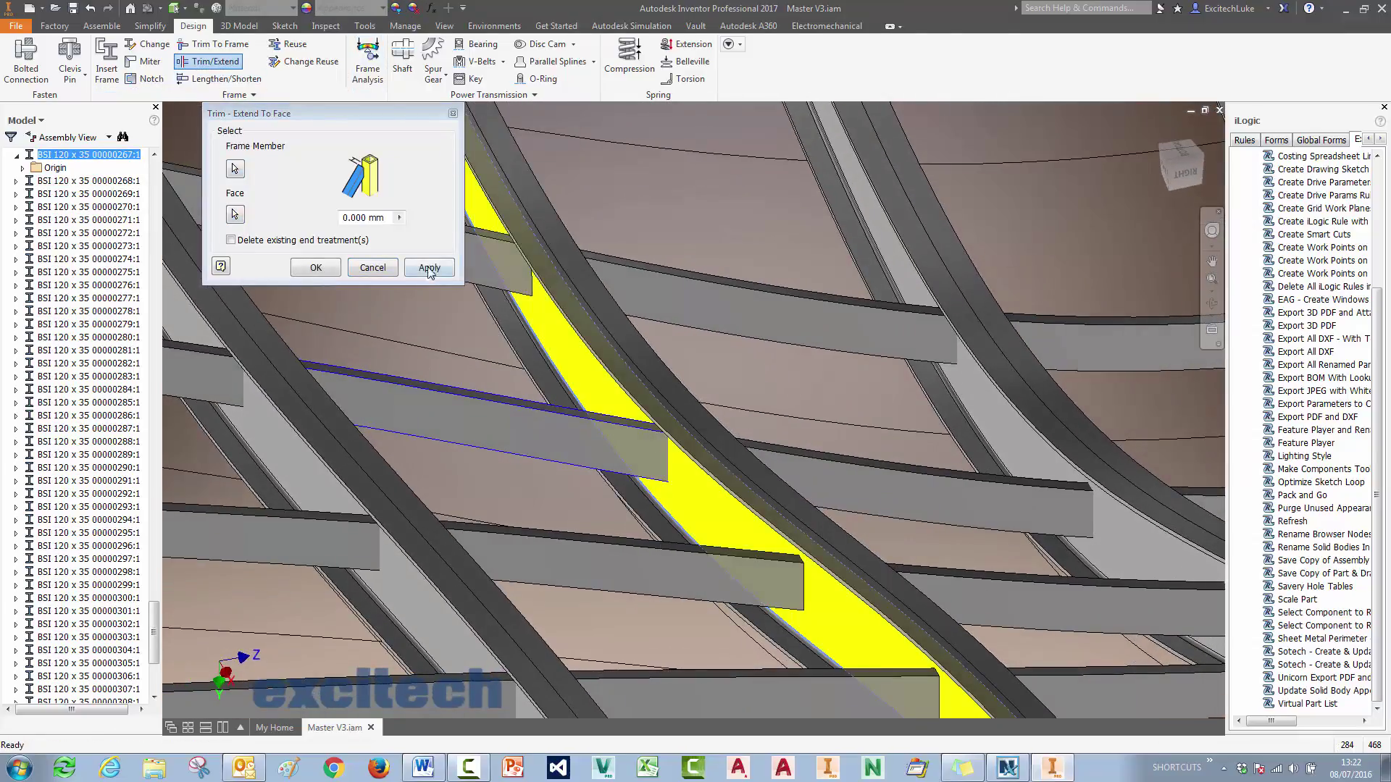
pyautogui.click(429, 268)
pyautogui.scroll(-2, 665, 293)
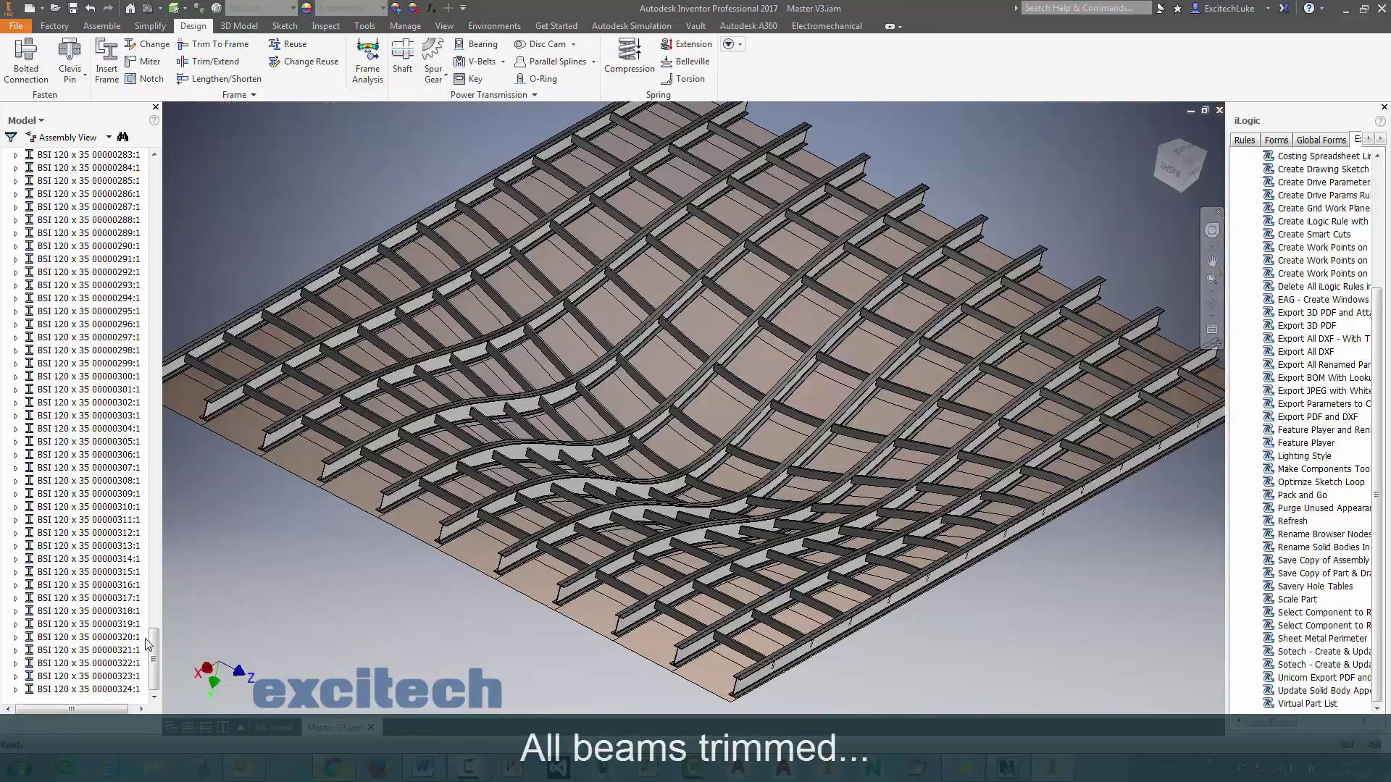
# Show all the window panel parts, Master V3_Item_008 through Master V3_Item_119, in the assembly.
pyautogui.moveTo(154, 650); pyautogui.dragTo(192, 115)
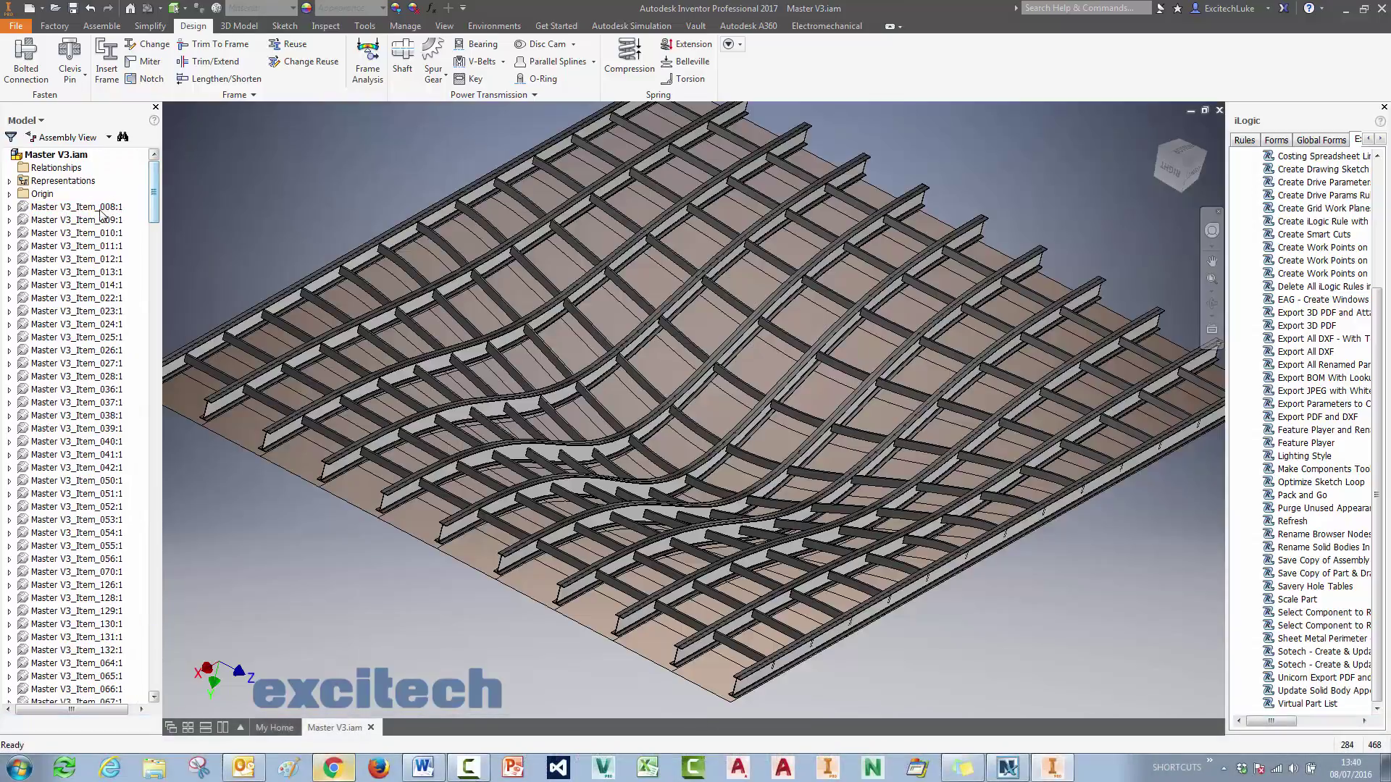
pyautogui.moveTo(154, 189); pyautogui.dragTo(154, 375)
pyautogui.keyDown('shift'); pyautogui.click(66, 442); pyautogui.keyUp('shift')
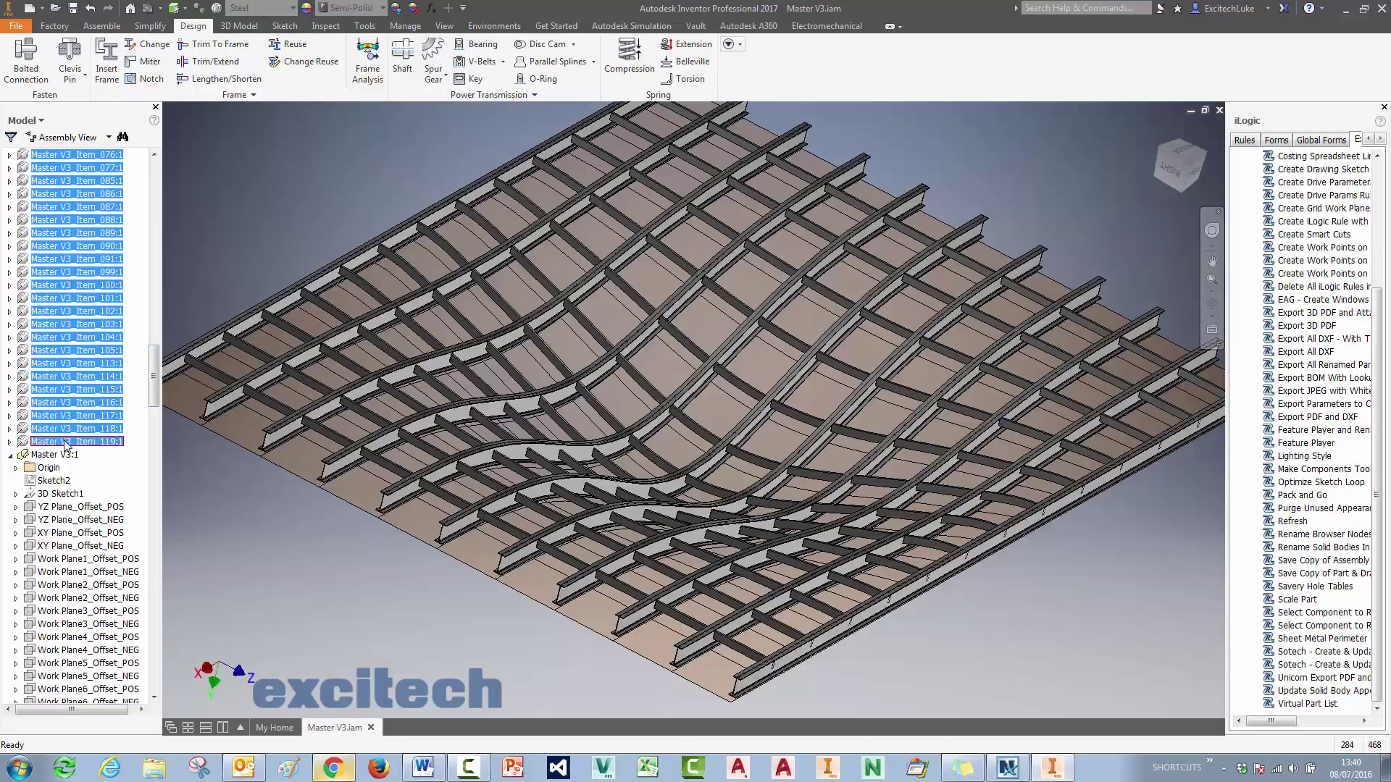
pyautogui.rightClick(66, 443)
pyautogui.click(95, 579)
# Hide the Master V3:1 base part so only the panels and the frame are displayed.
pyautogui.click(48, 455)
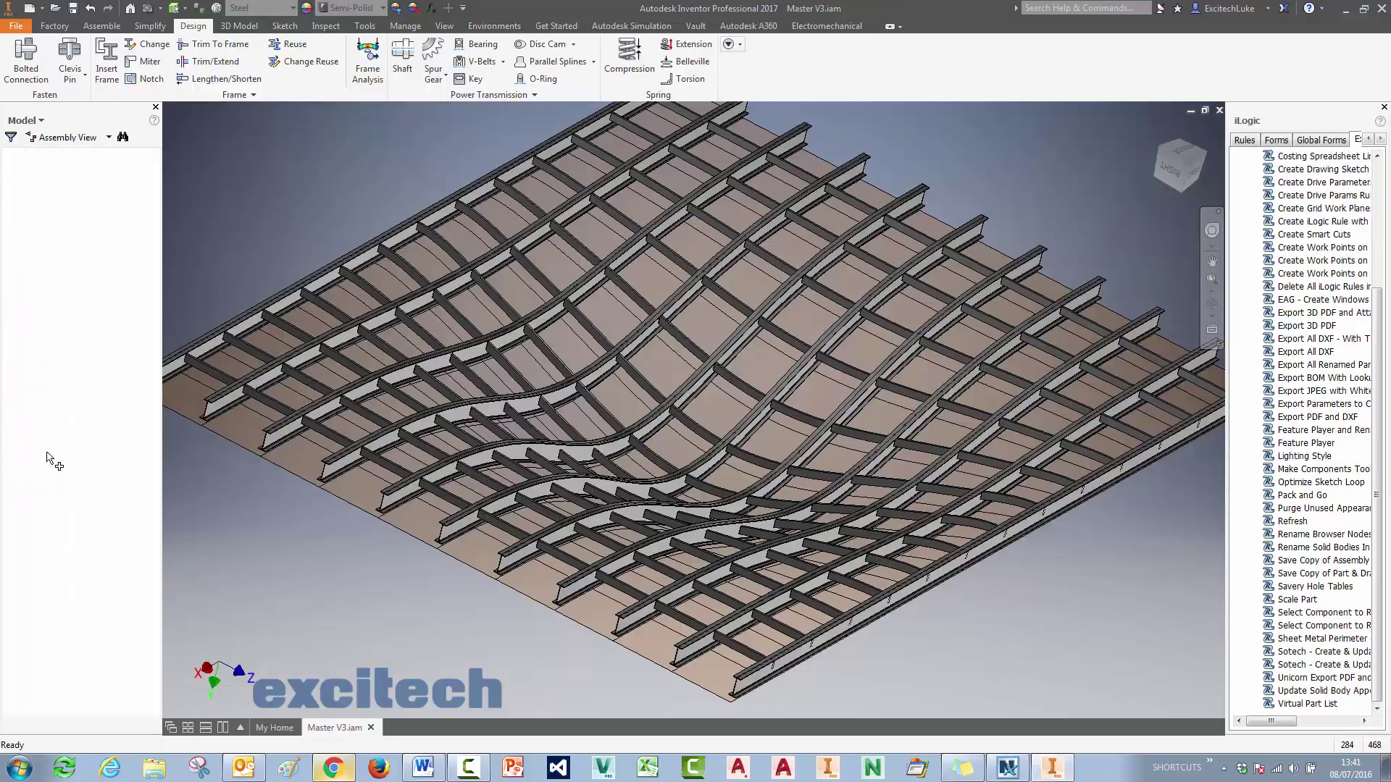
pyautogui.rightClick(49, 456)
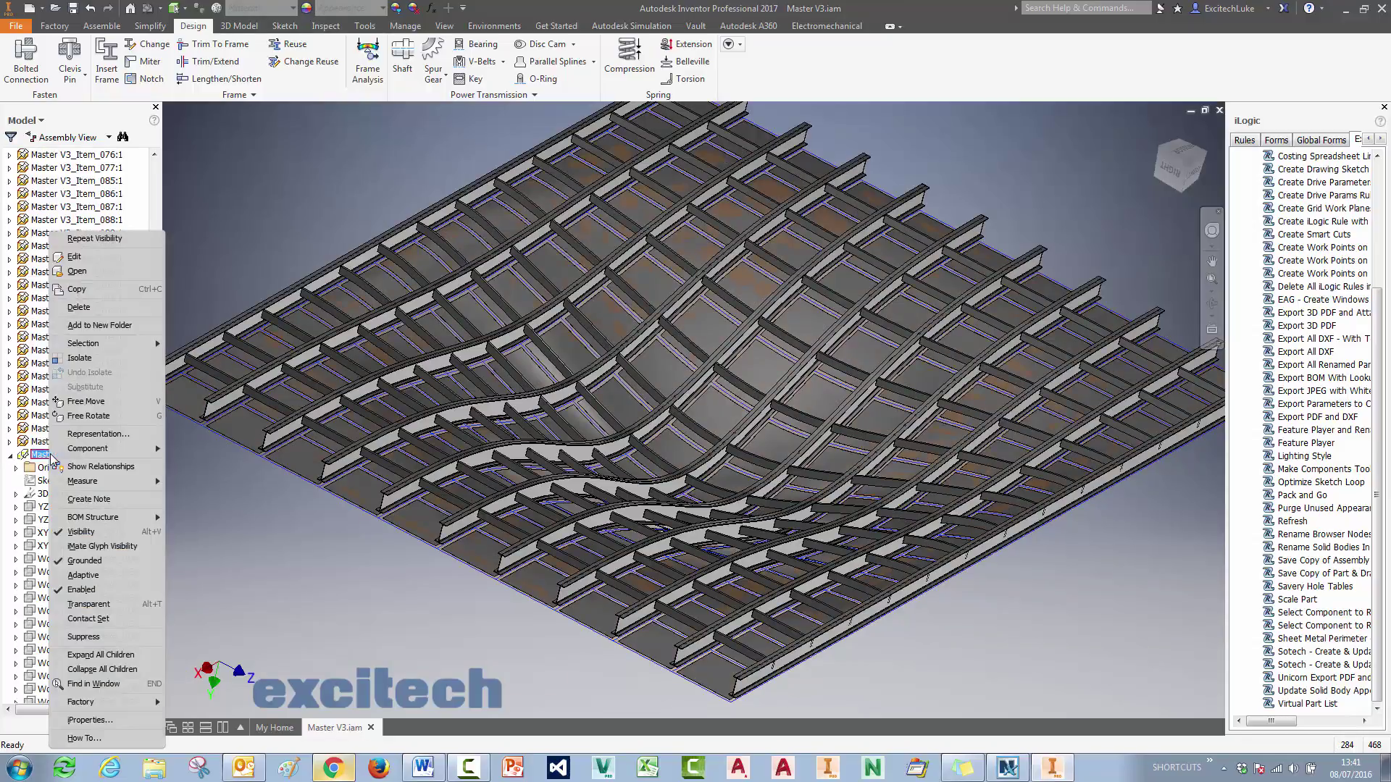
pyautogui.click(81, 531)
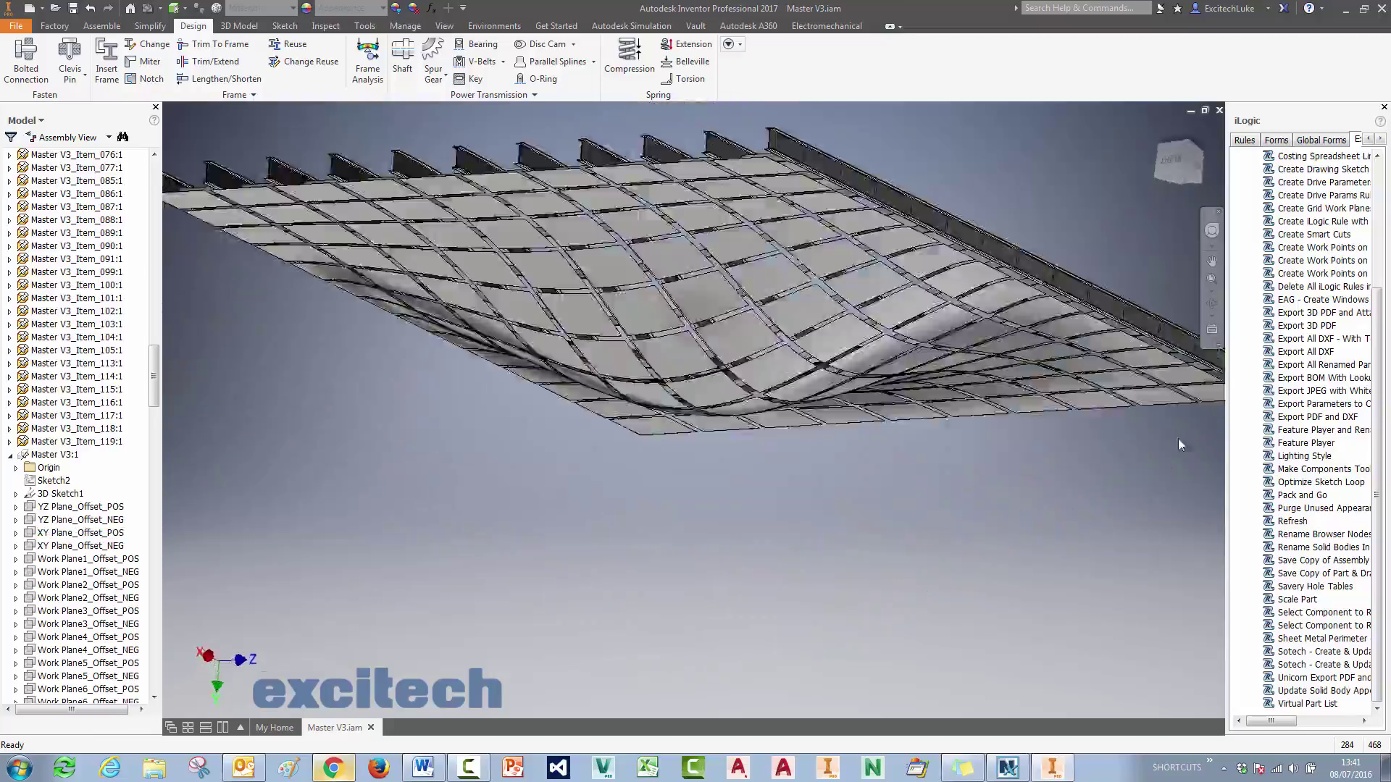
# Apply the Clear - Blue appearance from the Autodesk Appearance Library to all window panel parts, Master V3_Item_008 through Master V3_Item_119.
pyautogui.moveTo(1179, 444)
pyautogui.keyDown('shift'); pyautogui.mouseDown(button='middle')
pyautogui.moveTo(956, 198)
pyautogui.moveTo(1015, 169)
pyautogui.mouseUp(button='middle'); pyautogui.keyUp('shift')
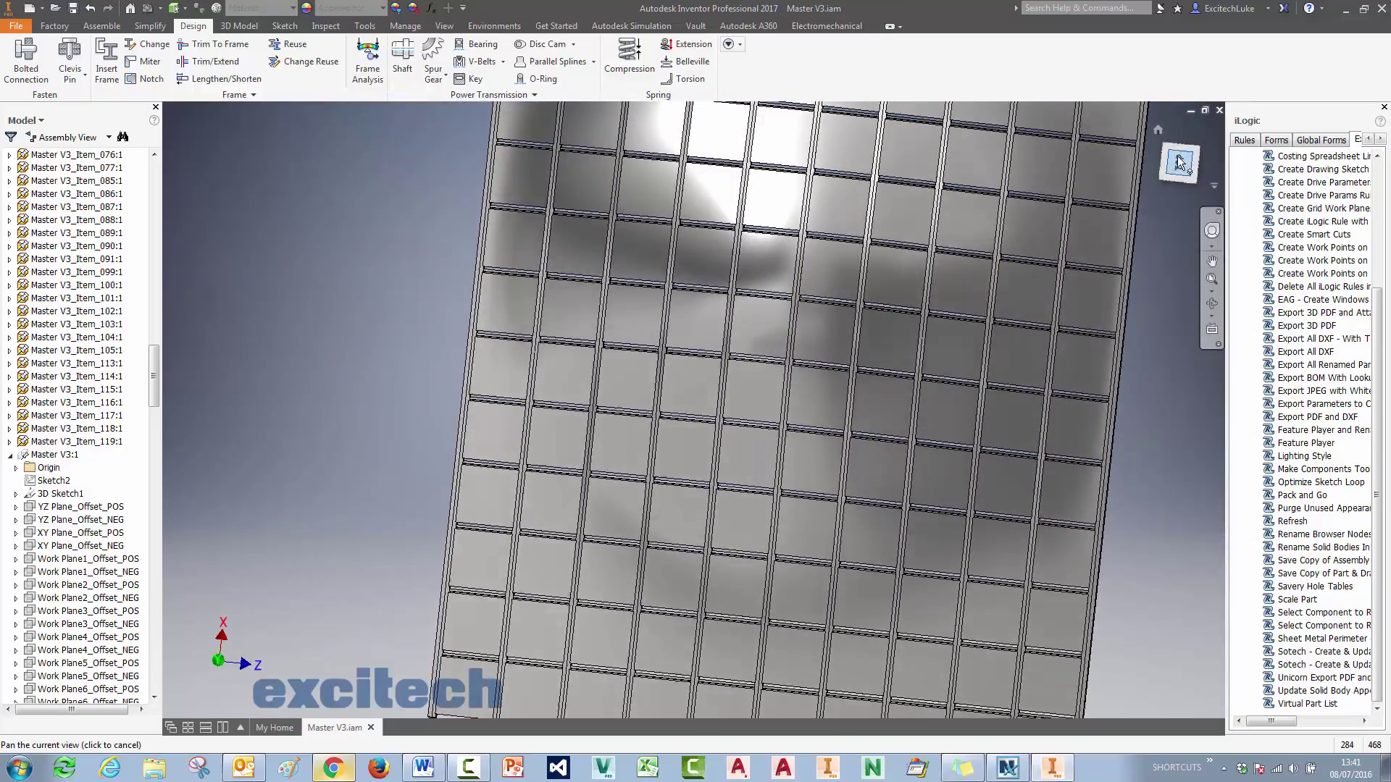
pyautogui.click(1179, 163)
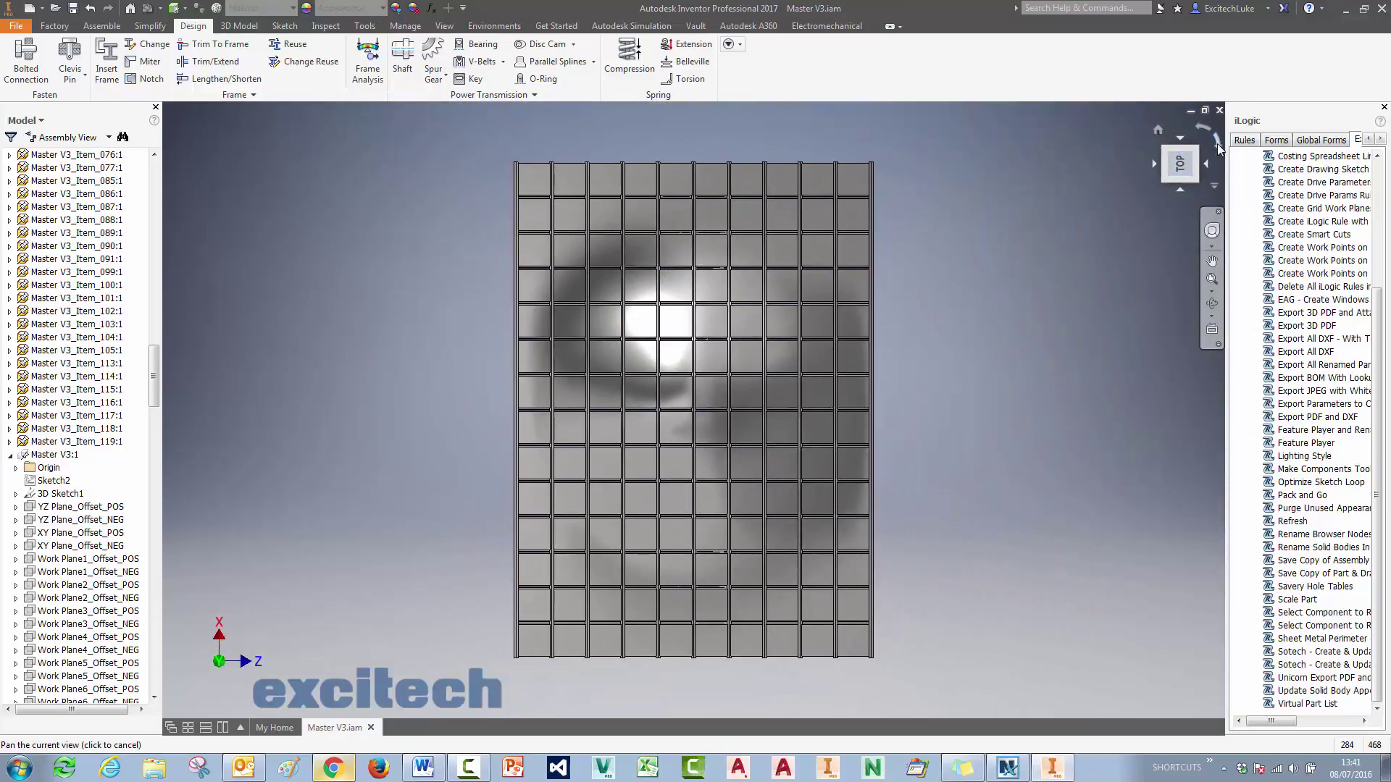
pyautogui.click(1218, 143)
pyautogui.scroll(3, 718, 415)
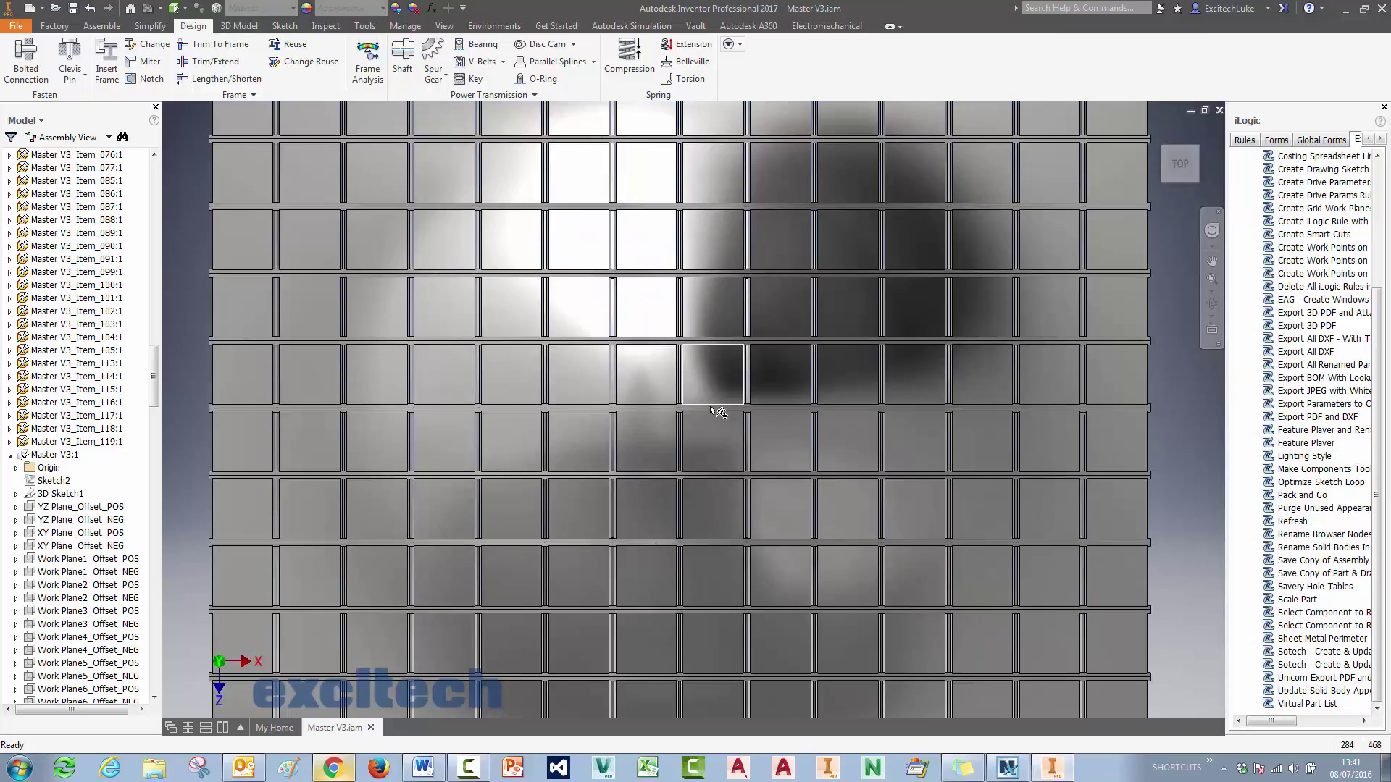
pyautogui.press('Home')
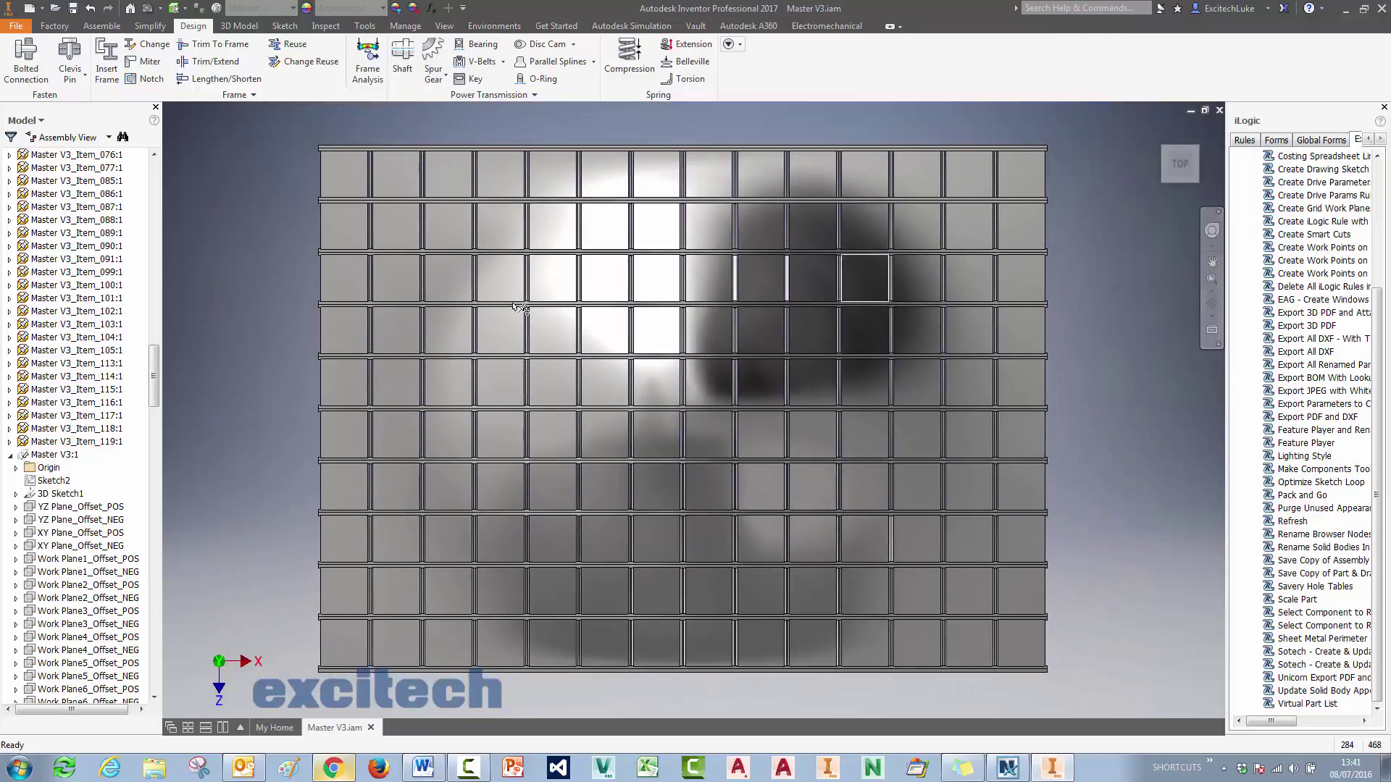
pyautogui.moveTo(154, 392); pyautogui.dragTo(172, 208)
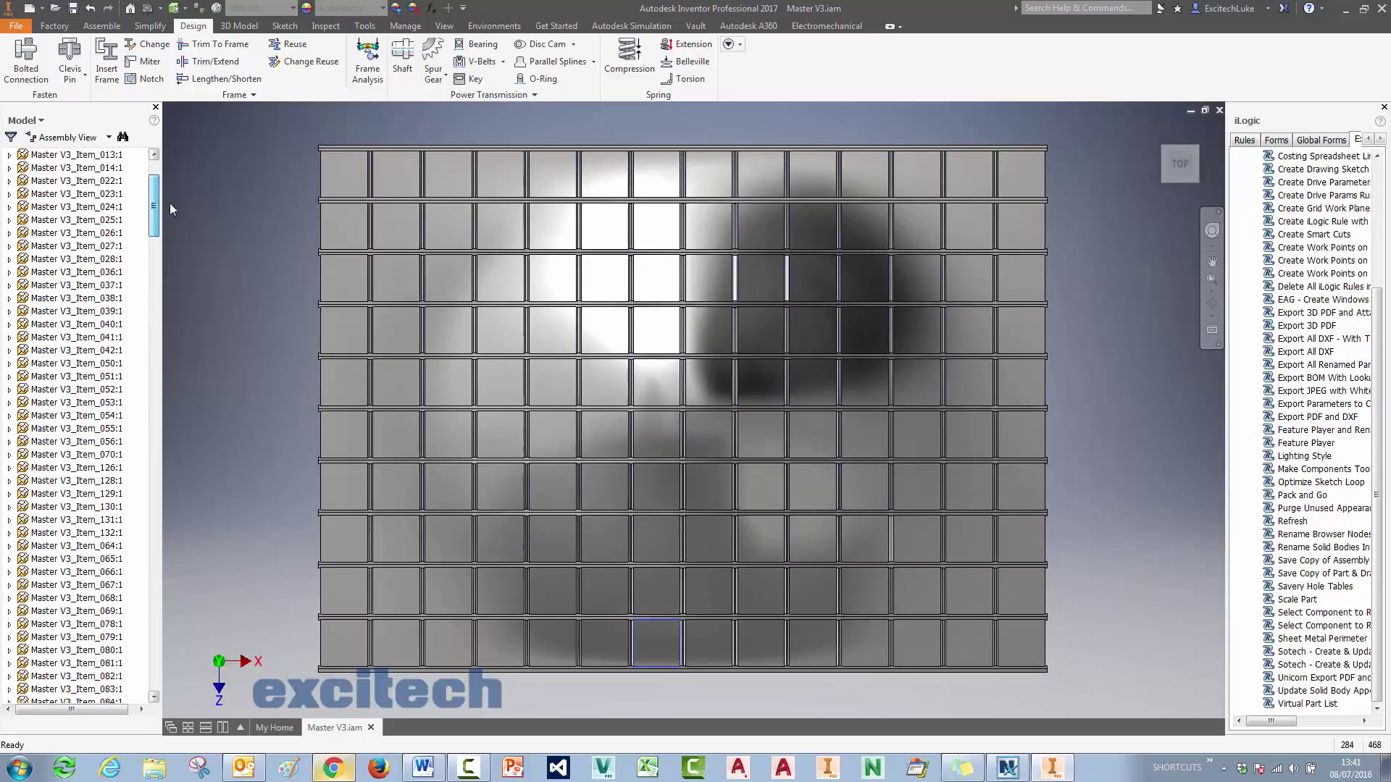
pyautogui.hotkey('ctrl', 'a')
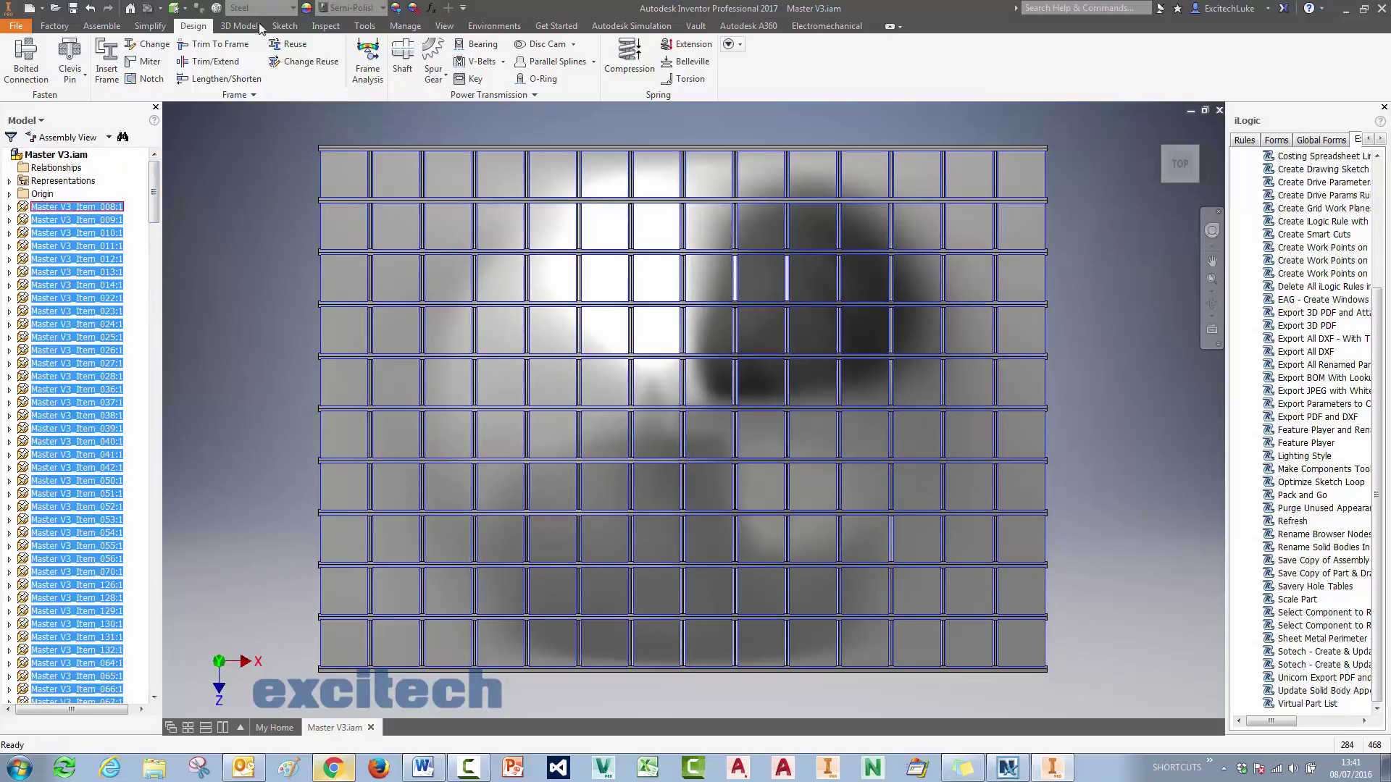
pyautogui.click(361, 10)
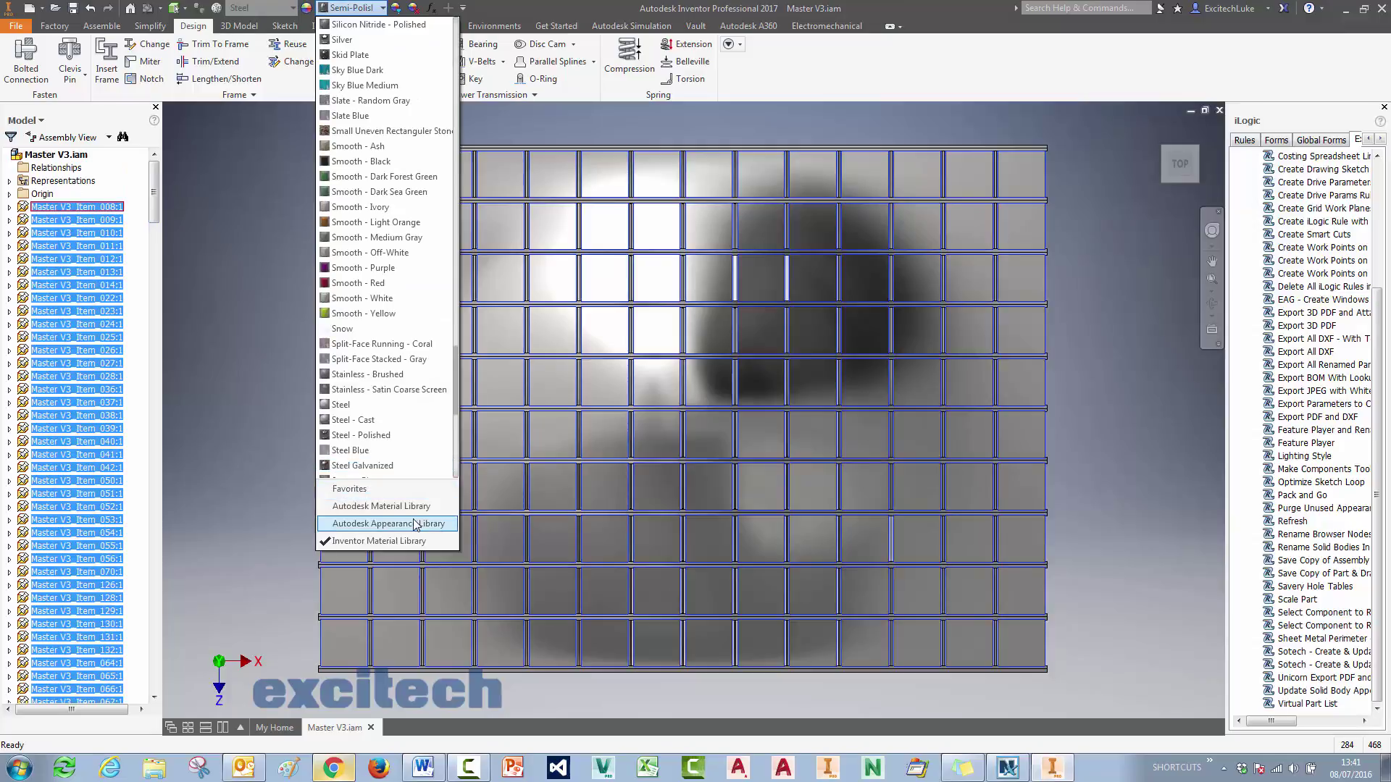
pyautogui.click(384, 524)
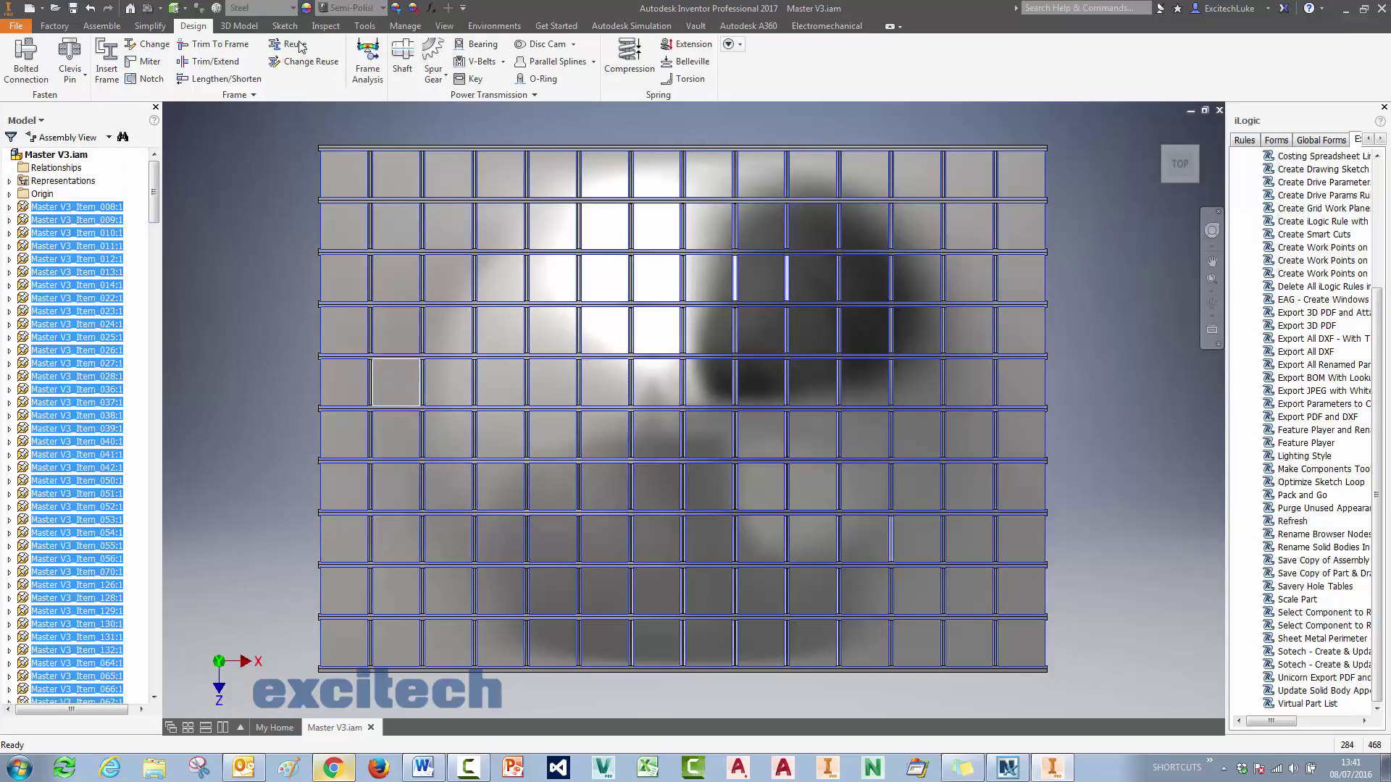
pyautogui.click(382, 9)
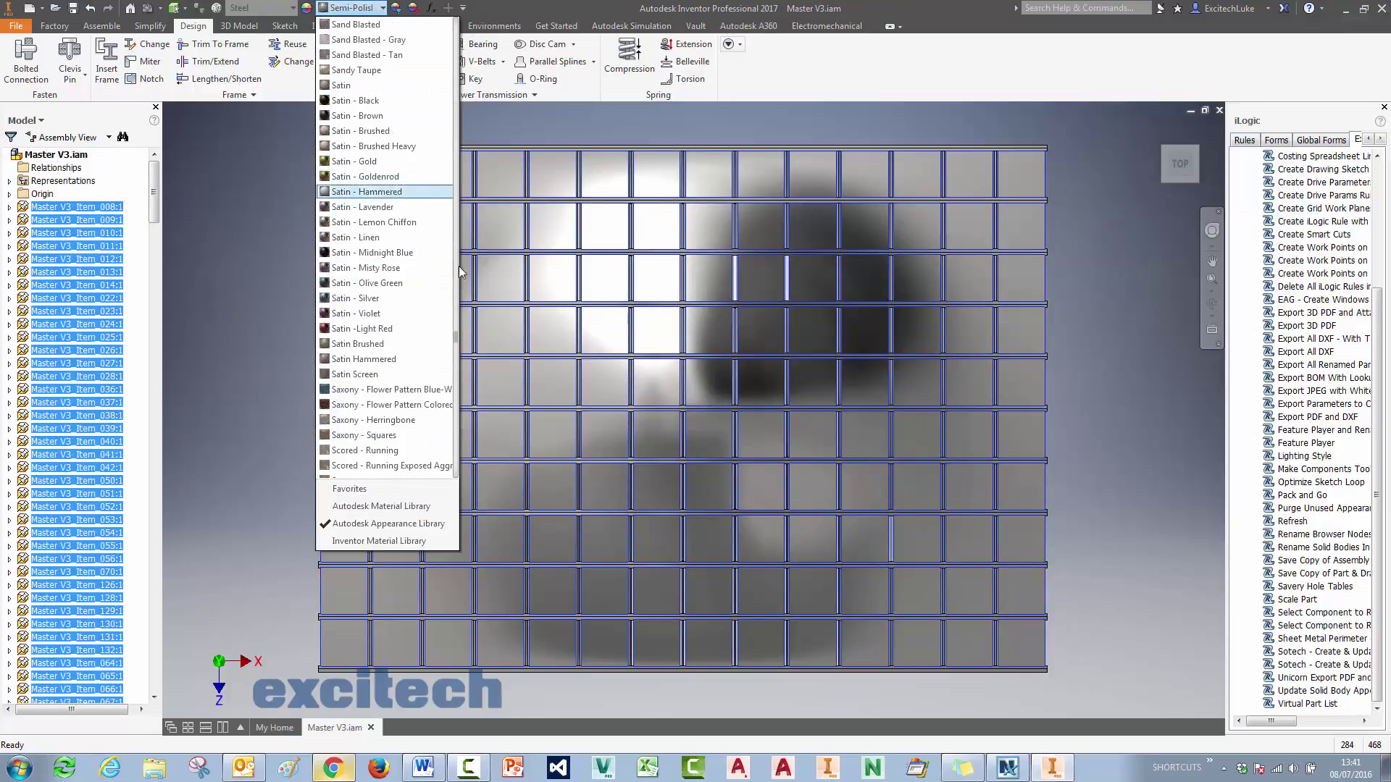
pyautogui.moveTo(457, 157)
pyautogui.mouseDown()
pyautogui.moveTo(455, 86)
pyautogui.moveTo(457, 111)
pyautogui.mouseUp()
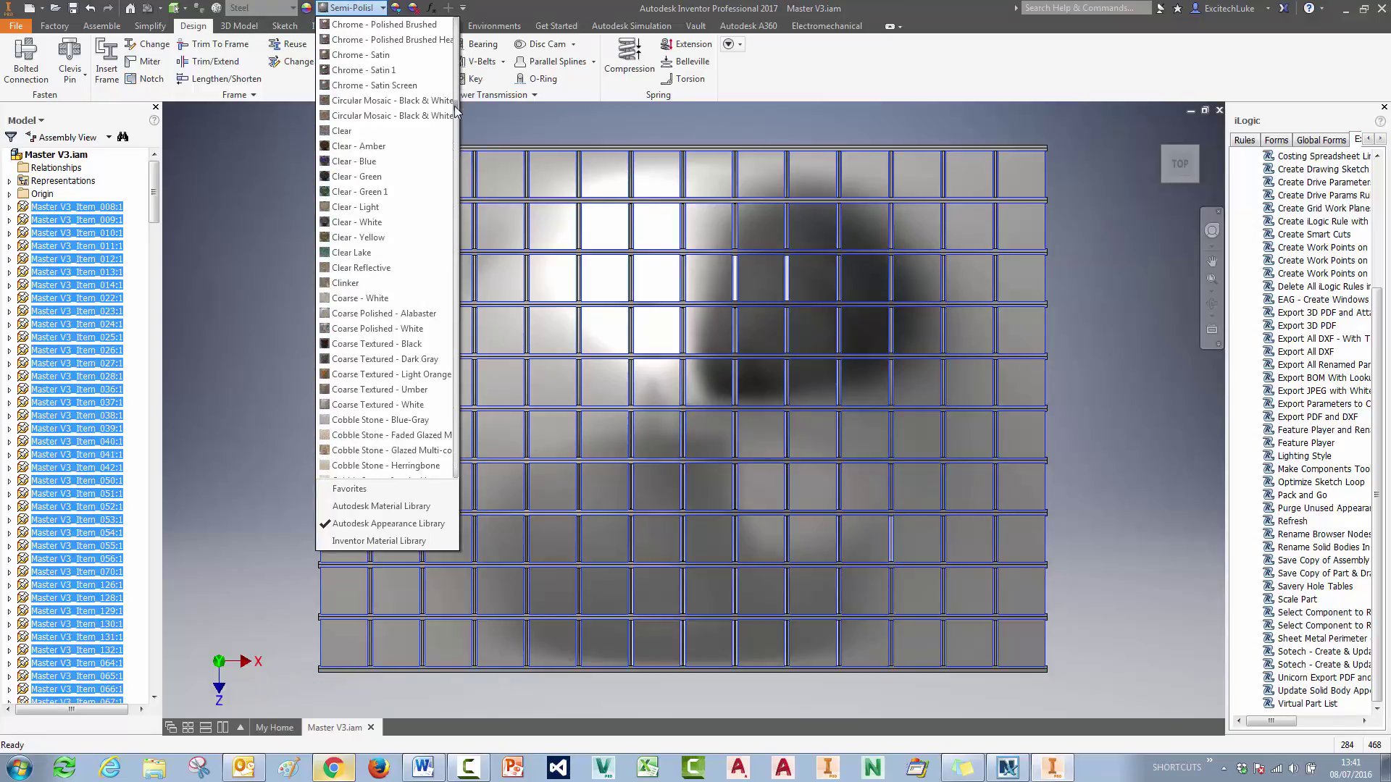
pyautogui.click(366, 161)
pyautogui.click(258, 215)
pyautogui.press('F6')
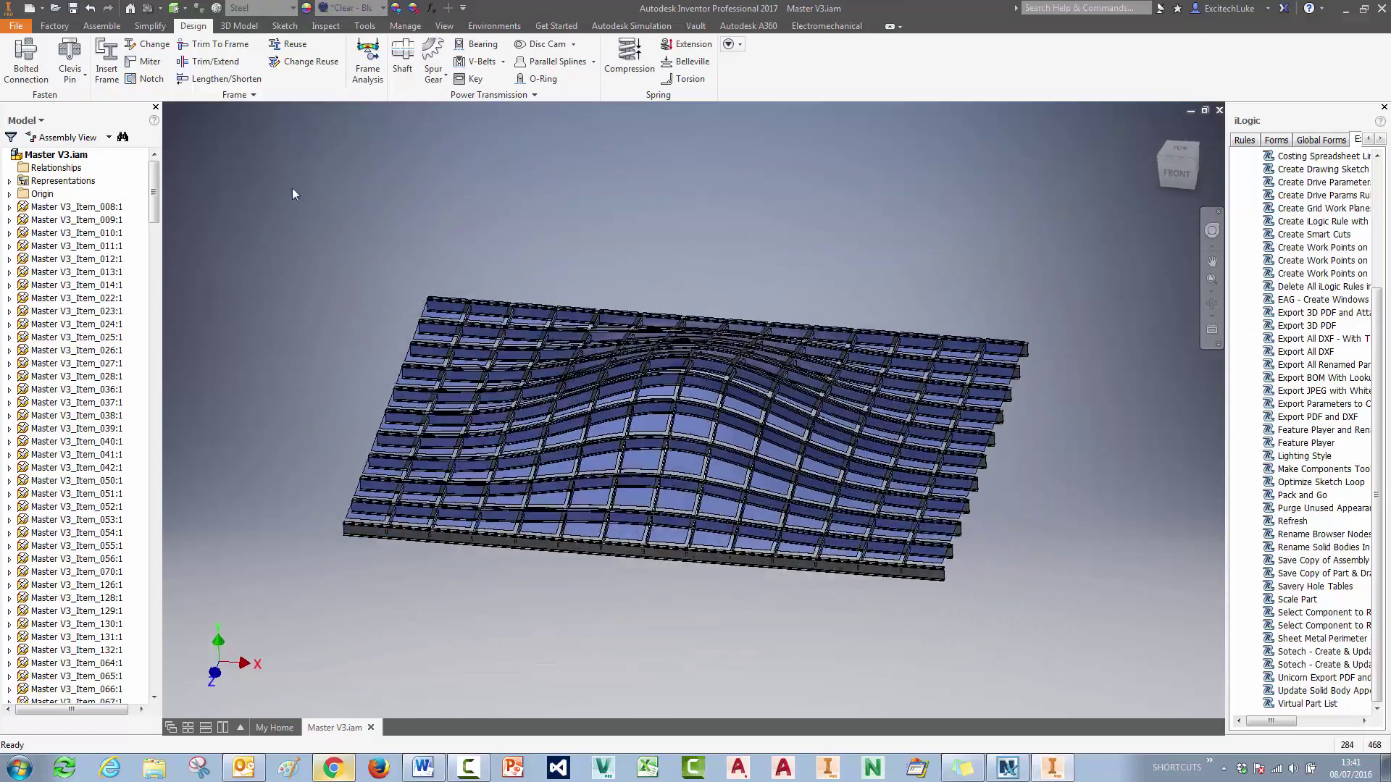